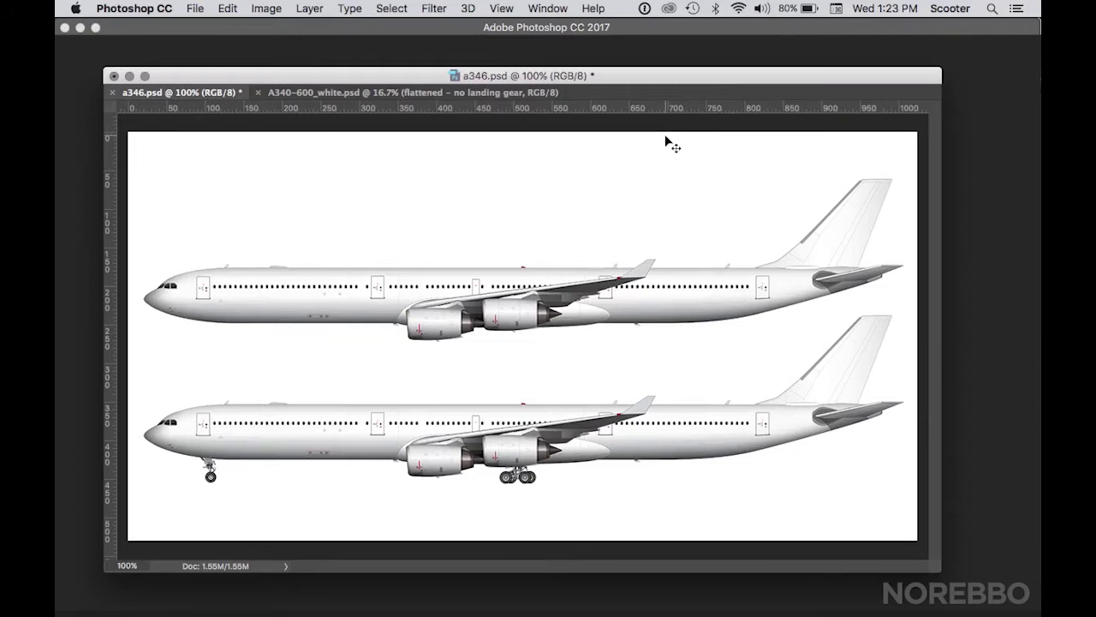
Step: Switch from Photoshop to Safari, which shows the NOREBBO blog homepage
{"action": "key", "text": "super+Tab"}
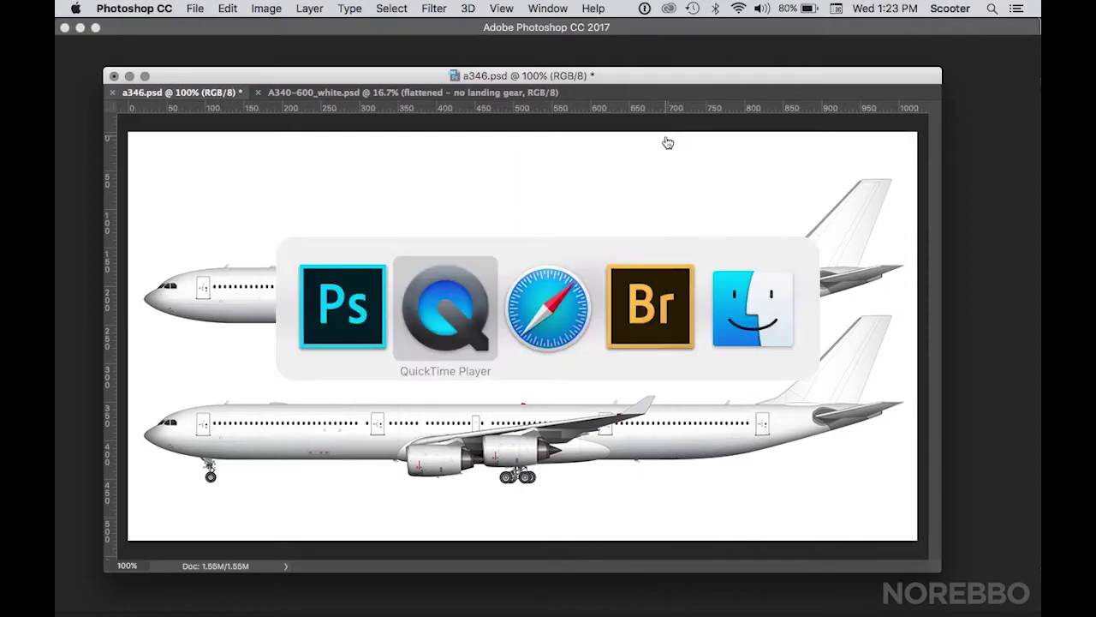
{"action": "key", "text": "super+Tab"}
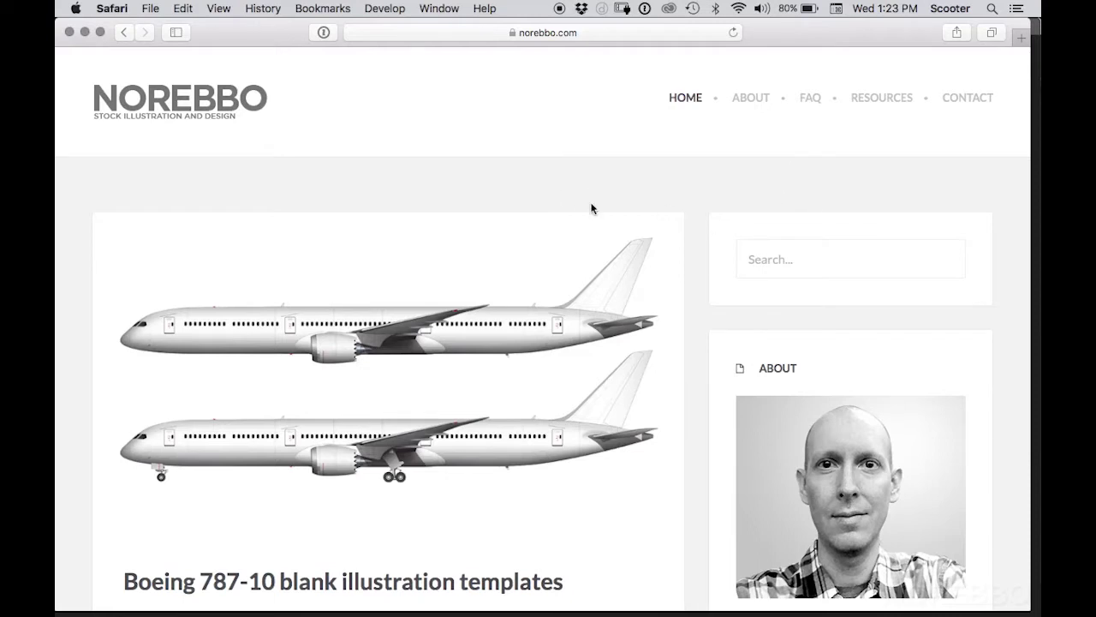
{"action": "scroll", "coordinate": [600, 218], "scroll_direction": "down", "scroll_amount": 2}
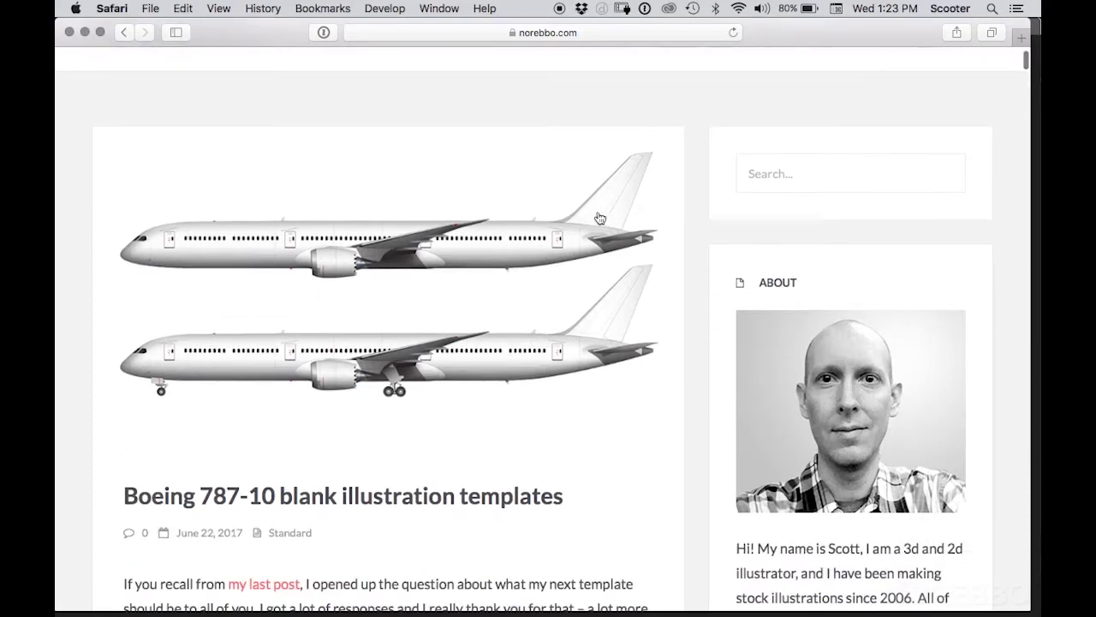
{"action": "scroll", "coordinate": [600, 218], "scroll_direction": "down", "scroll_amount": 15}
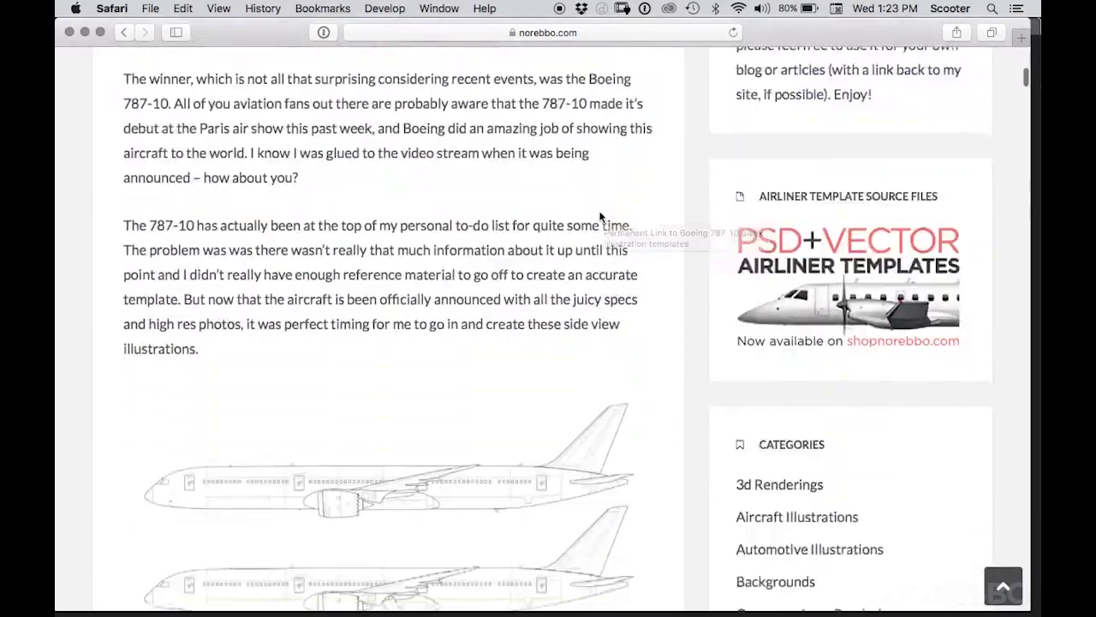
{"action": "scroll", "coordinate": [599, 217], "scroll_direction": "down", "scroll_amount": 4}
{"action": "scroll", "coordinate": [602, 219], "scroll_direction": "up", "scroll_amount": 1}
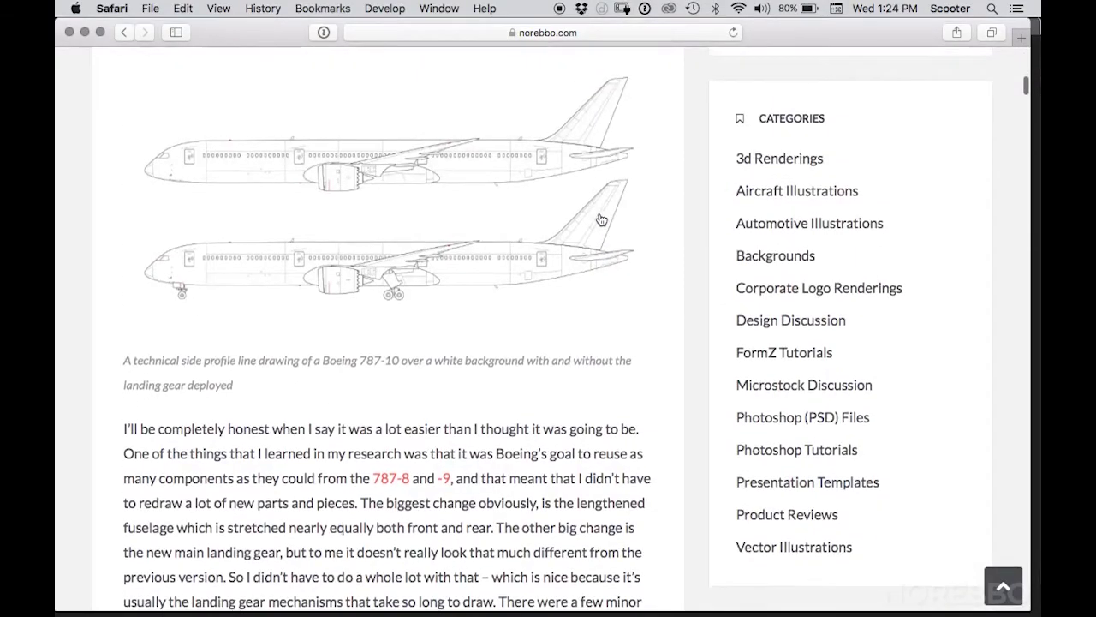
{"action": "scroll", "coordinate": [601, 219], "scroll_direction": "up", "scroll_amount": 12}
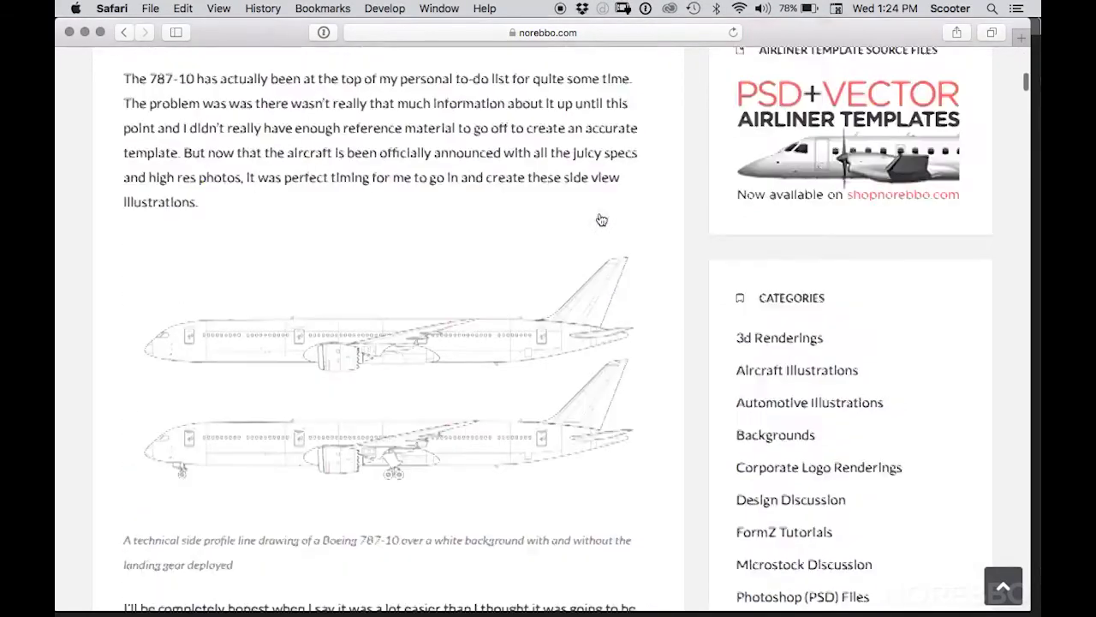
{"action": "scroll", "coordinate": [601, 221], "scroll_direction": "up", "scroll_amount": 3}
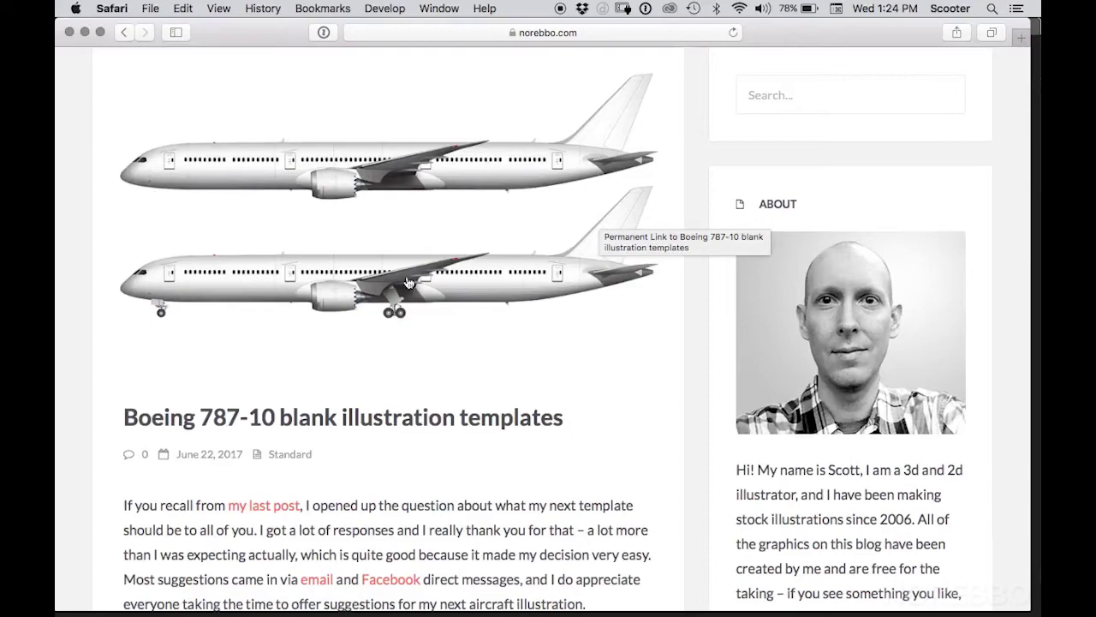
{"action": "scroll", "coordinate": [711, 172], "scroll_direction": "down", "scroll_amount": 15}
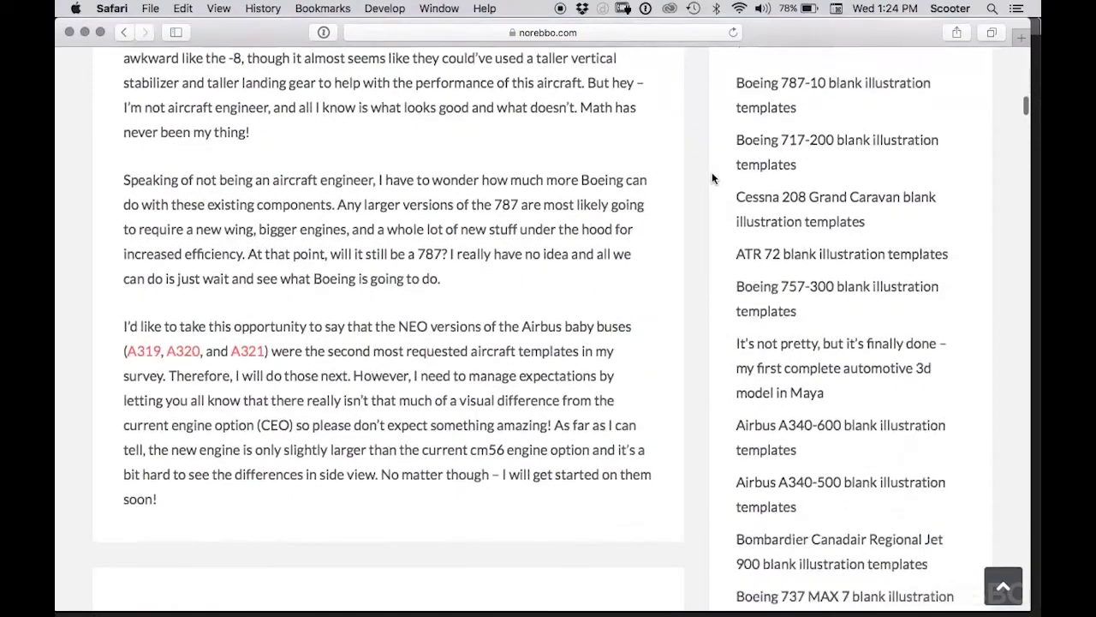
{"action": "scroll", "coordinate": [712, 172], "scroll_direction": "down", "scroll_amount": 10}
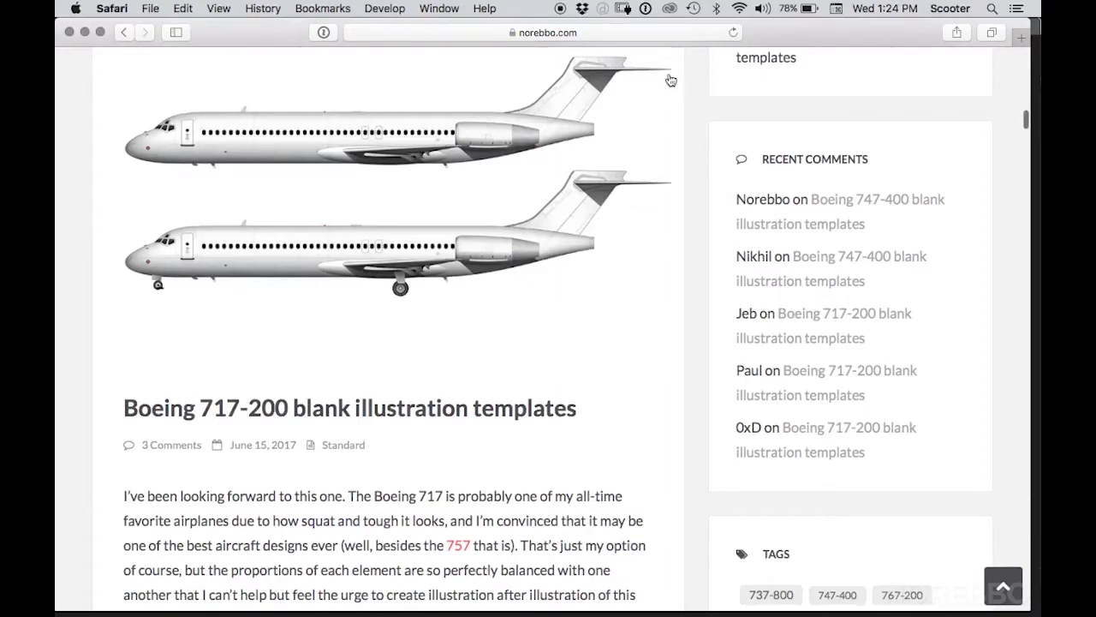
{"action": "scroll", "coordinate": [649, 145], "scroll_direction": "up", "scroll_amount": 20}
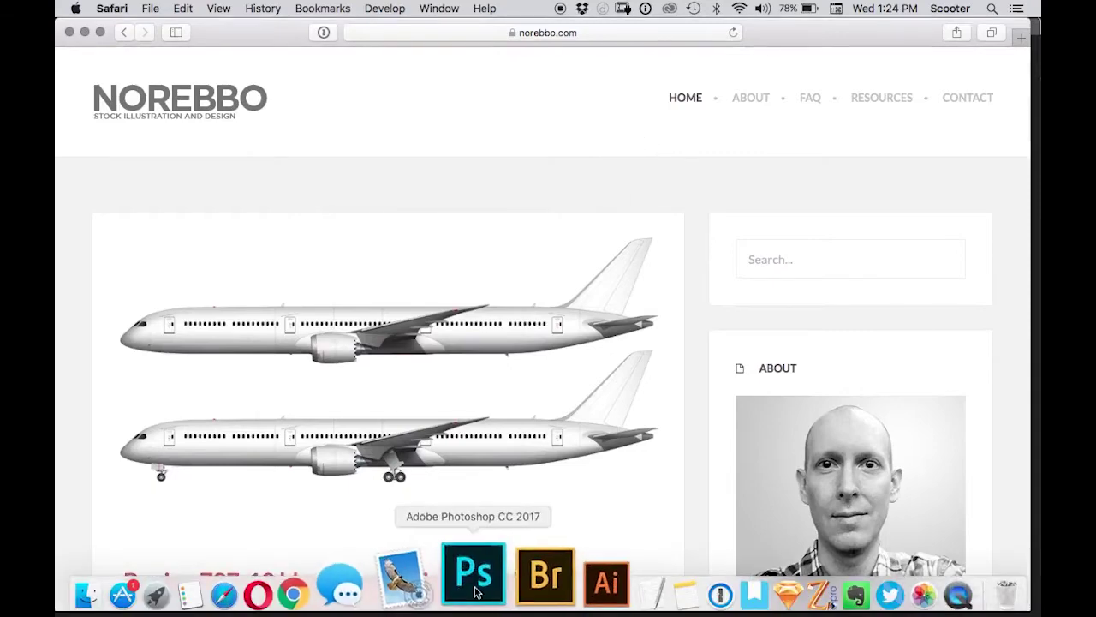
Step: Return to Photoshop, reveal the panels, reposition the Layers panel and add an empty Layer 1
{"action": "left_click", "coordinate": [480, 582]}
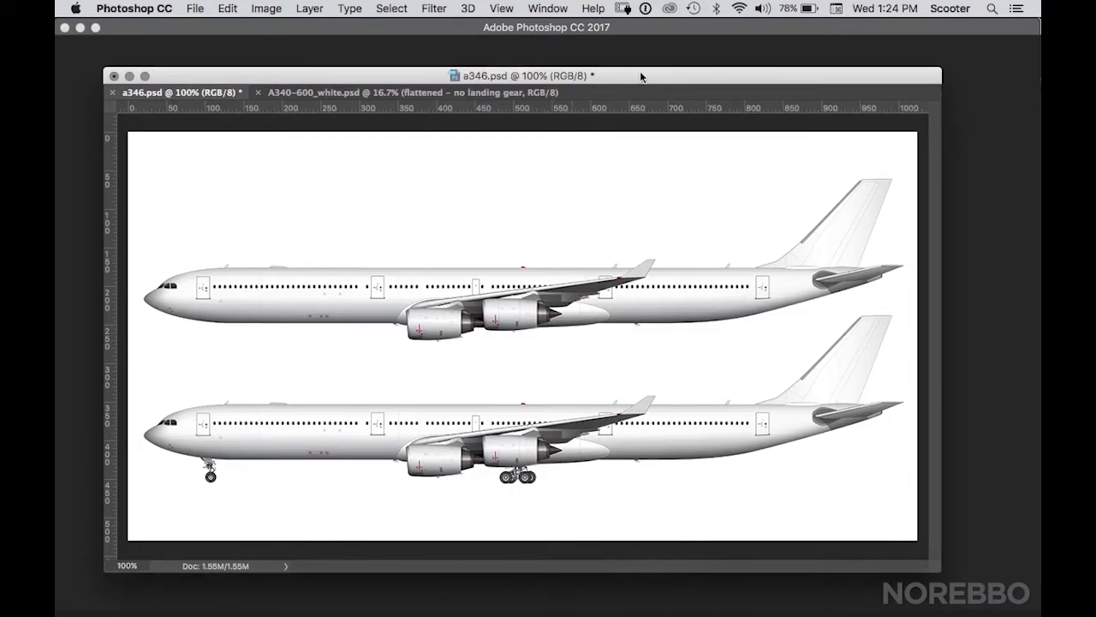
{"action": "left_click_drag", "start_coordinate": [641, 74], "coordinate": [637, 62]}
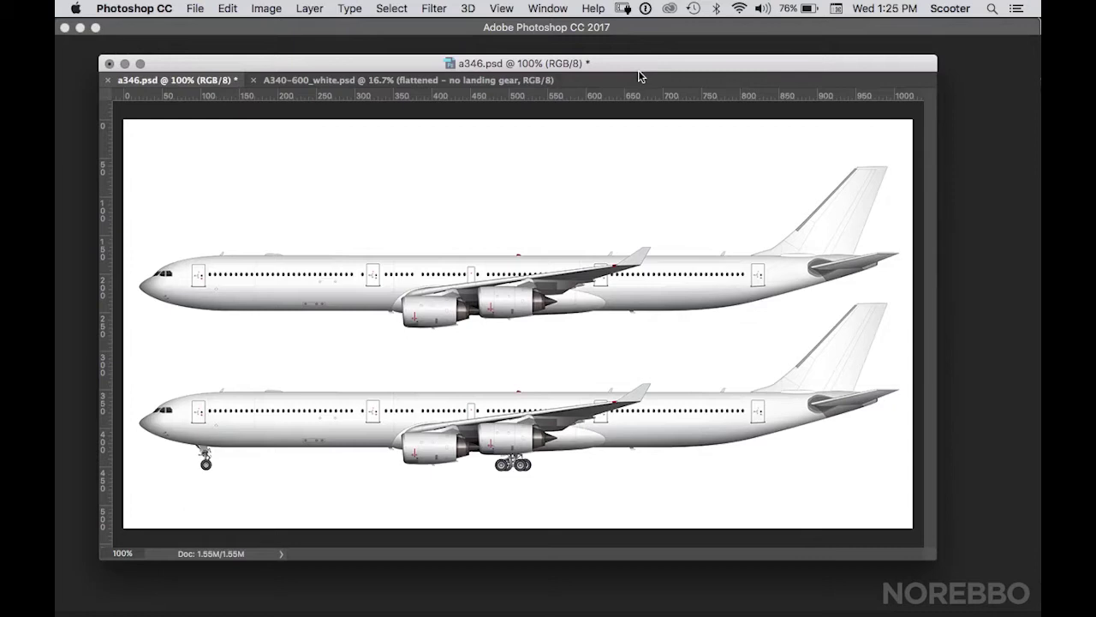
{"action": "key", "text": "Tab"}
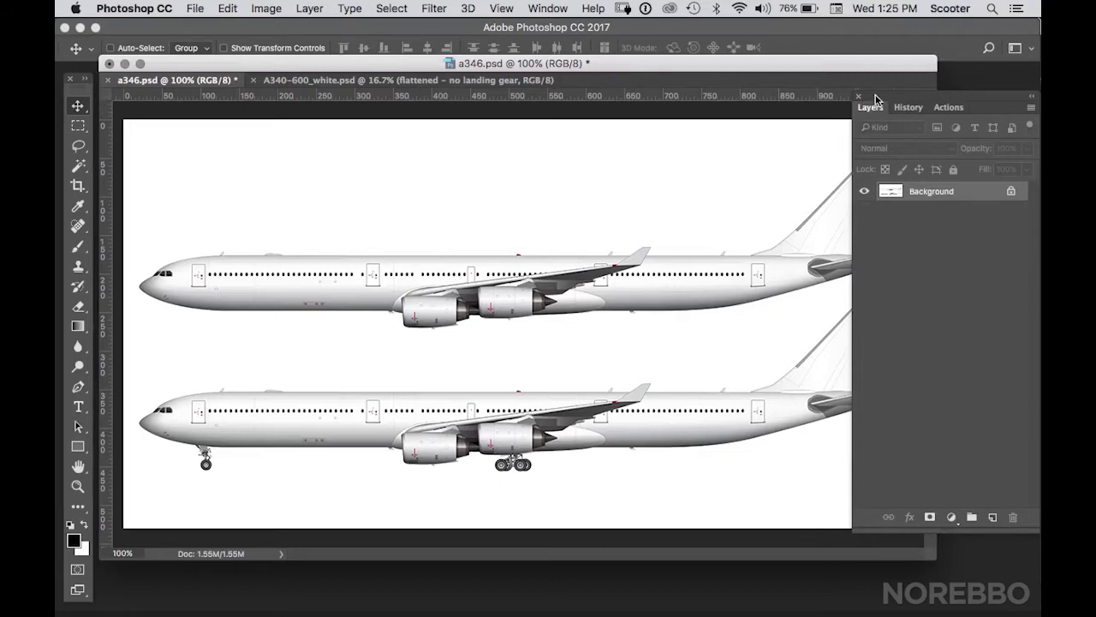
{"action": "mouse_move", "coordinate": [874, 99]}
{"action": "left_mouse_down"}
{"action": "mouse_move", "coordinate": [907, 102]}
{"action": "mouse_move", "coordinate": [866, 100]}
{"action": "left_mouse_up"}
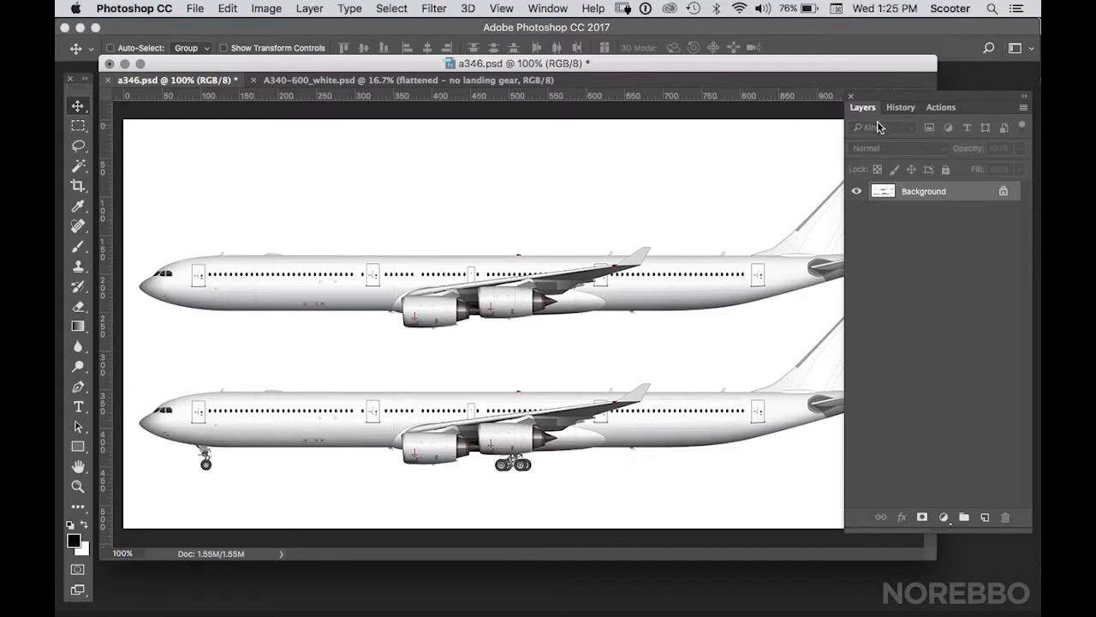
{"action": "left_click_drag", "start_coordinate": [876, 98], "coordinate": [901, 100]}
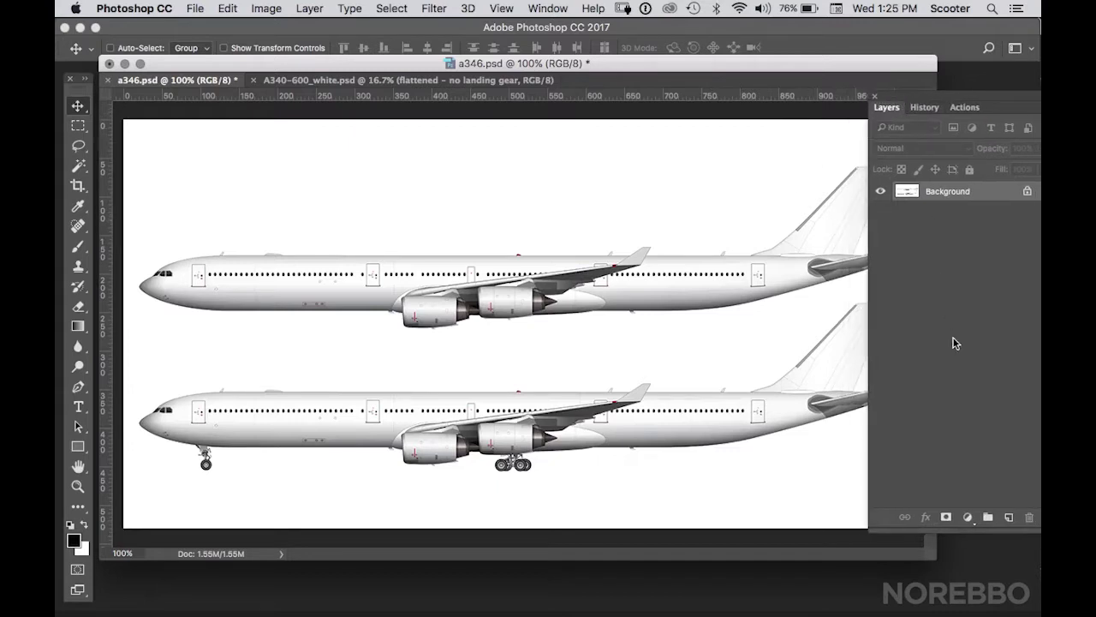
{"action": "left_click", "coordinate": [1011, 517]}
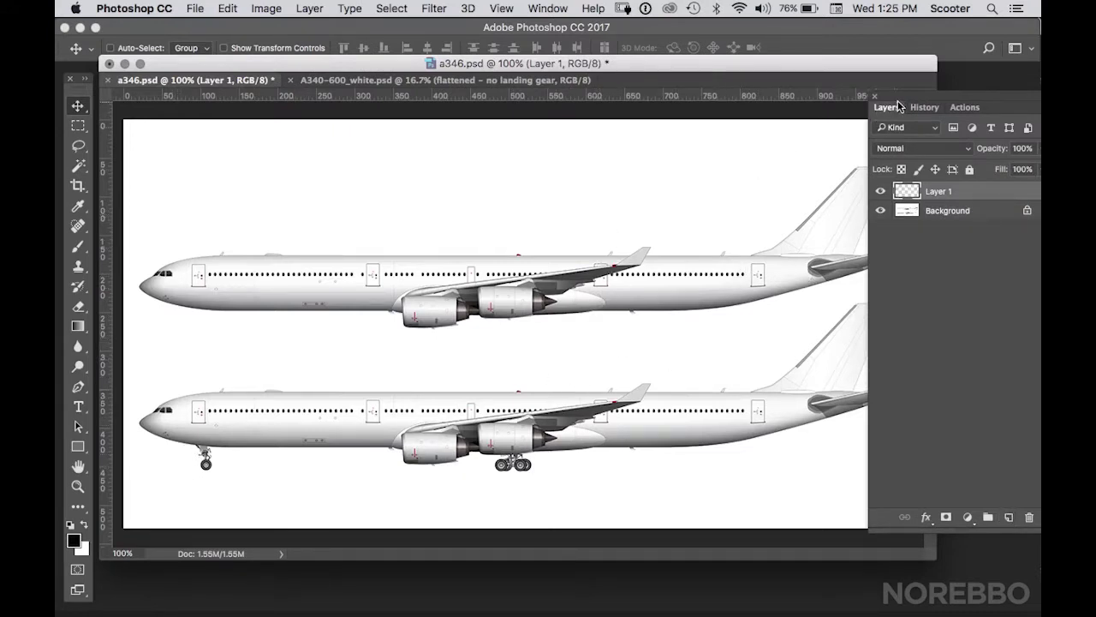
Step: Magic Wand-select the white background around both planes on the Background layer
{"action": "left_click_drag", "start_coordinate": [894, 99], "coordinate": [932, 106]}
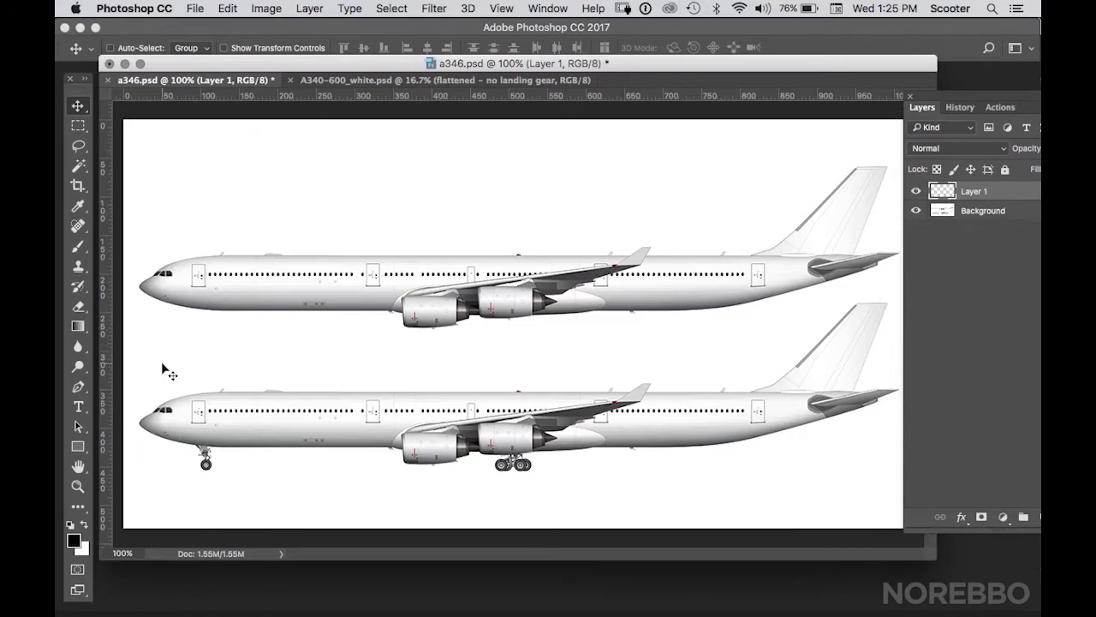
{"action": "left_click", "coordinate": [78, 166]}
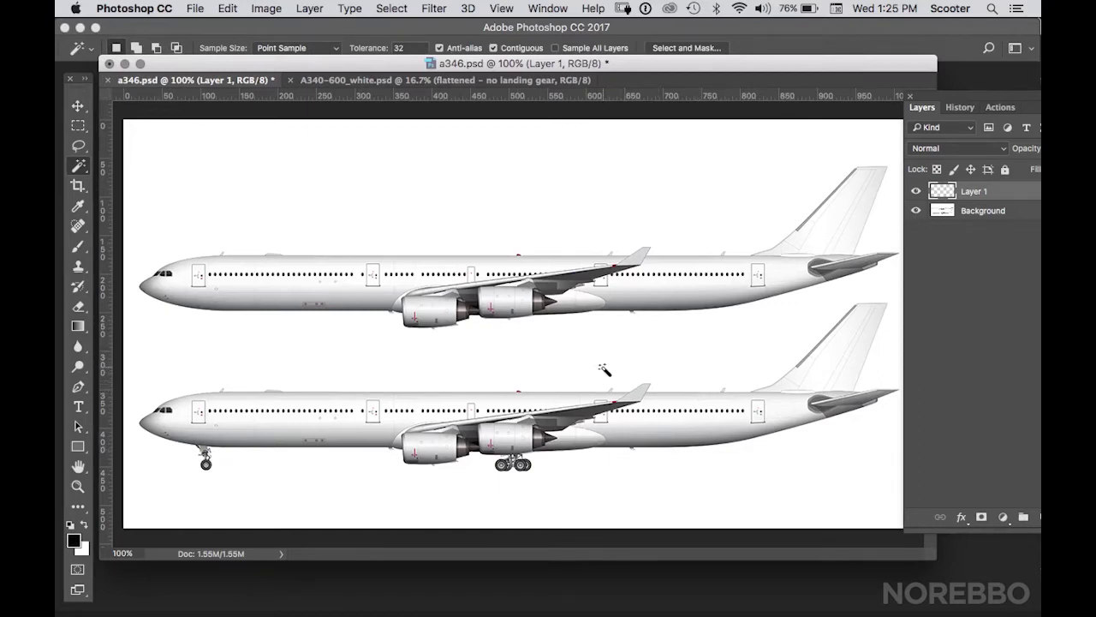
{"action": "left_click", "coordinate": [329, 369]}
{"action": "left_click", "coordinate": [974, 216]}
{"action": "left_click", "coordinate": [627, 366]}
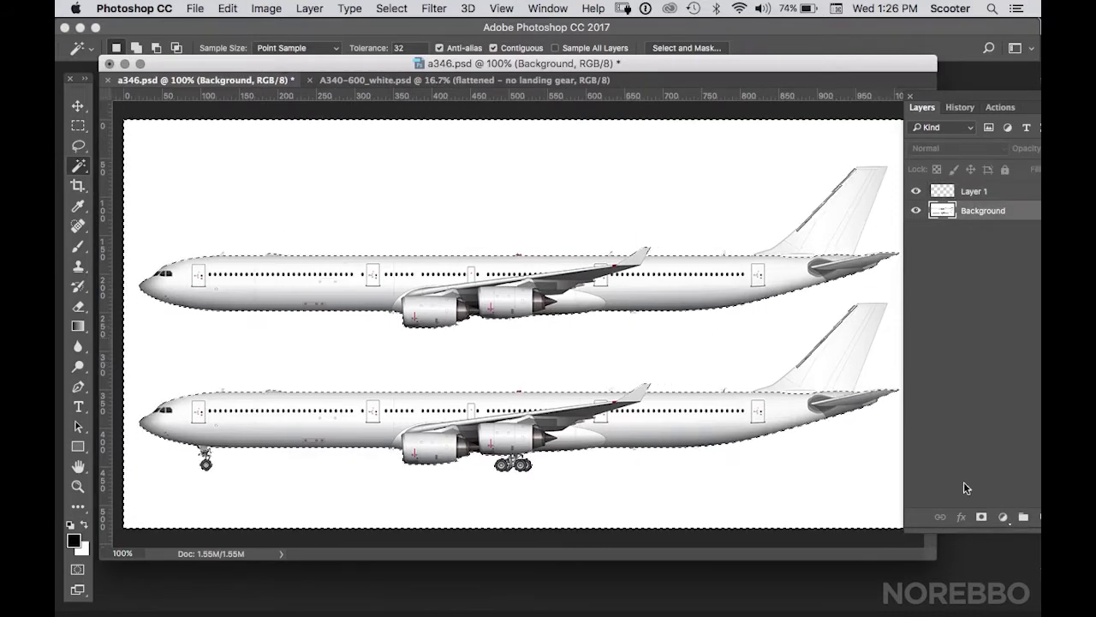
Step: On Layer 1, invert the selection and fill both planes with red foreground colour, then deselect
{"action": "left_click", "coordinate": [989, 190]}
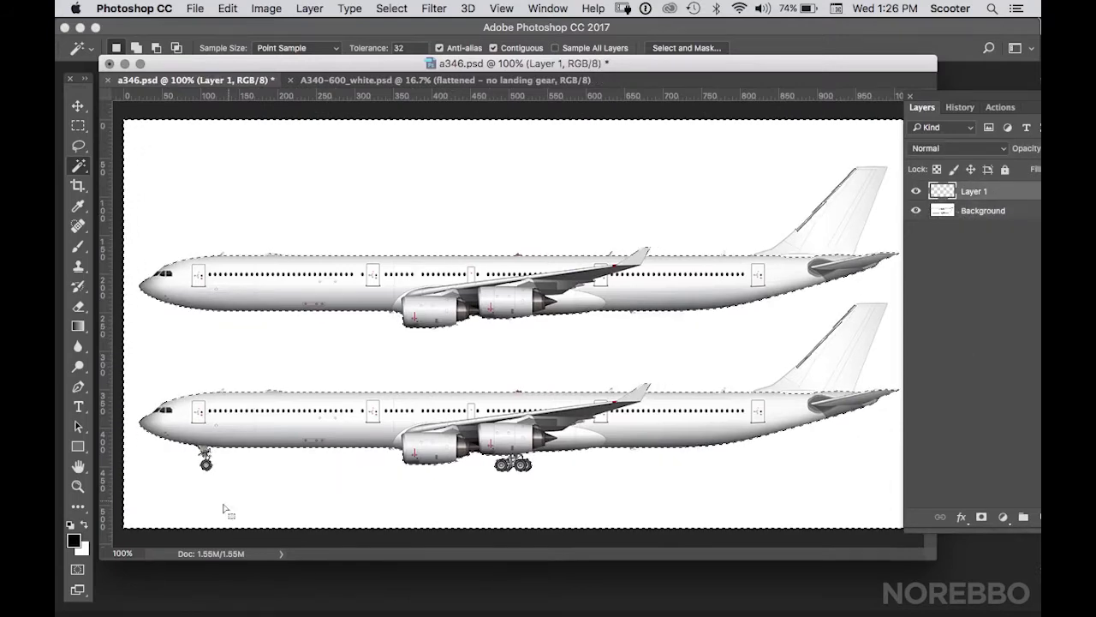
{"action": "left_click", "coordinate": [75, 538]}
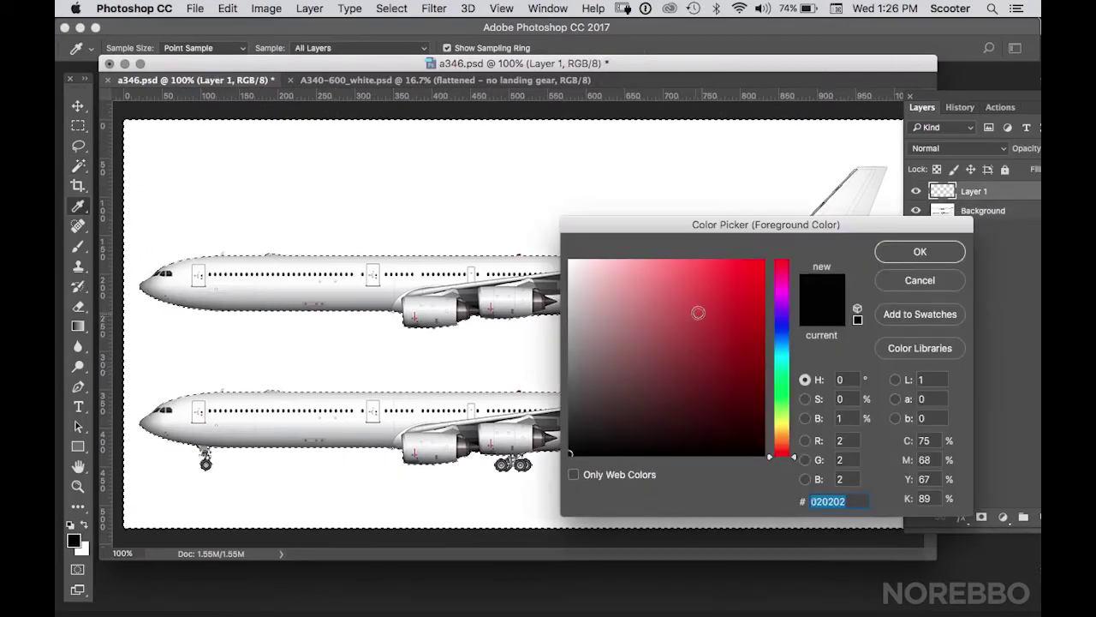
{"action": "left_click", "coordinate": [769, 281]}
{"action": "left_click", "coordinate": [920, 250]}
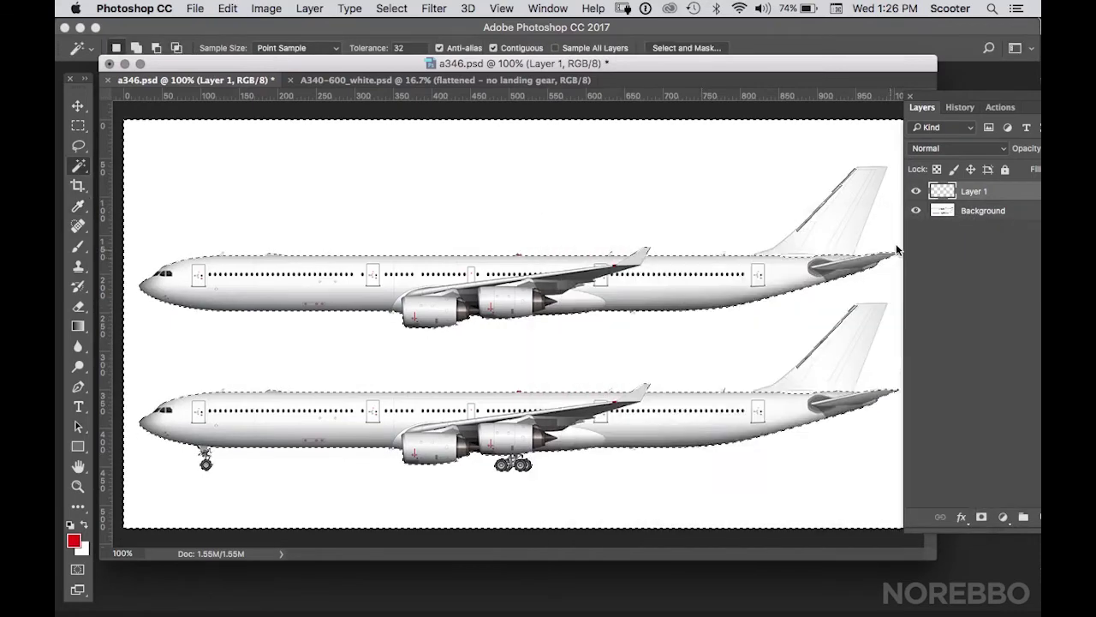
{"action": "left_click", "coordinate": [392, 9]}
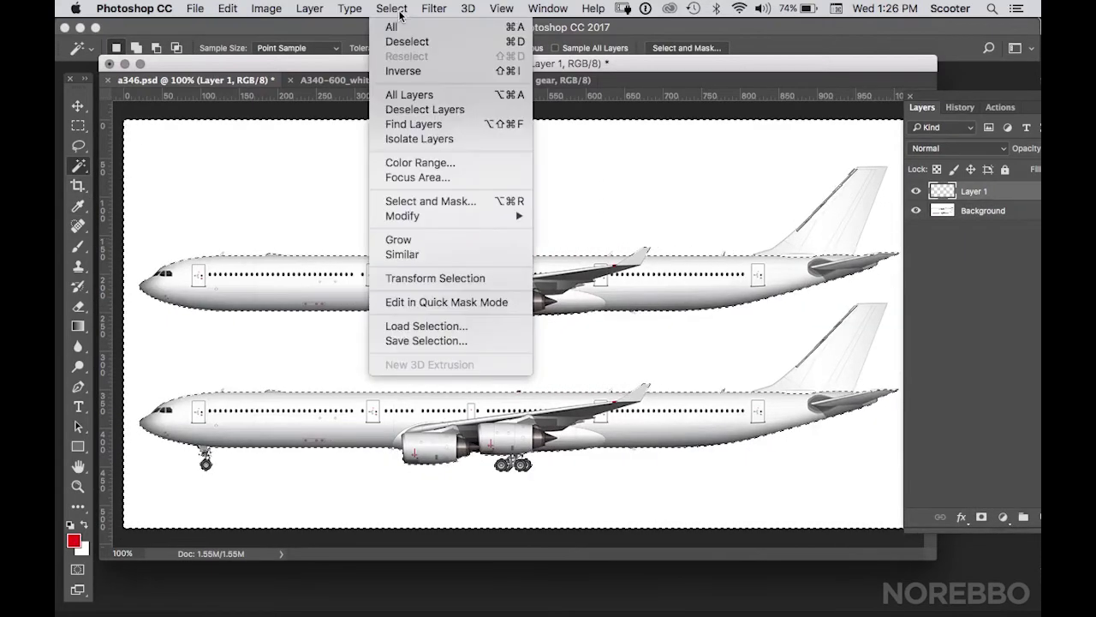
{"action": "left_click", "coordinate": [403, 71]}
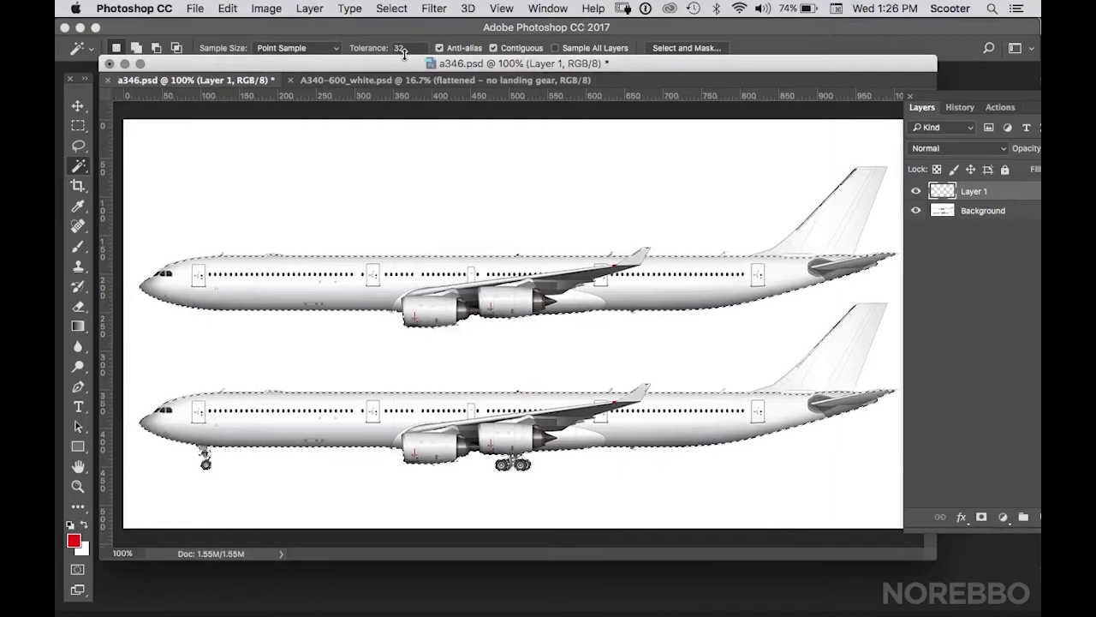
{"action": "key", "text": "alt+BackSpace"}
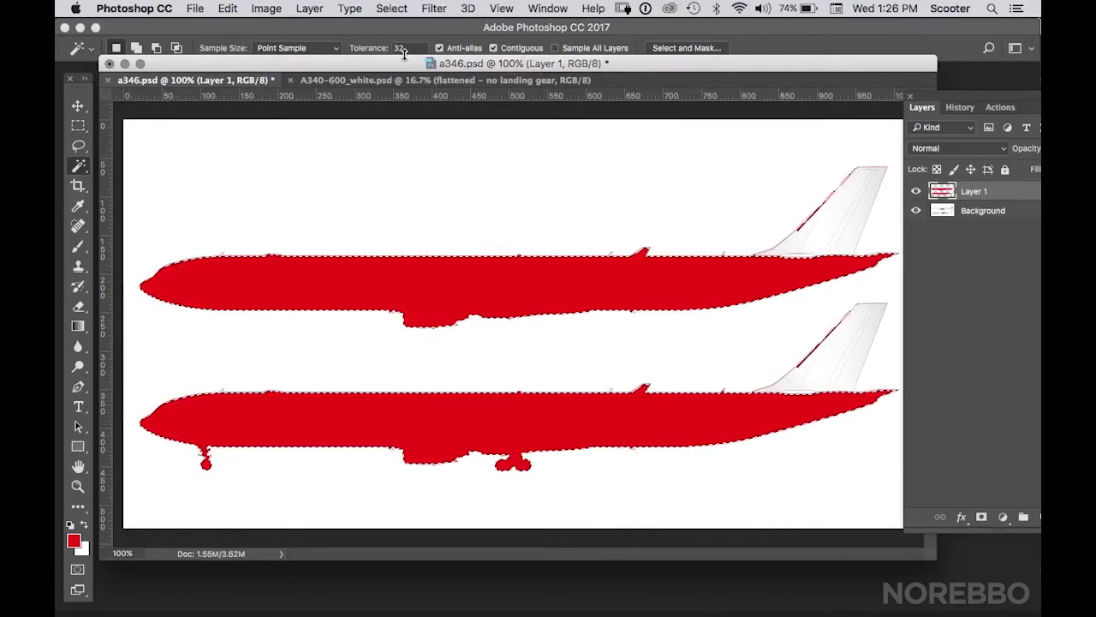
{"action": "key", "text": "super+d"}
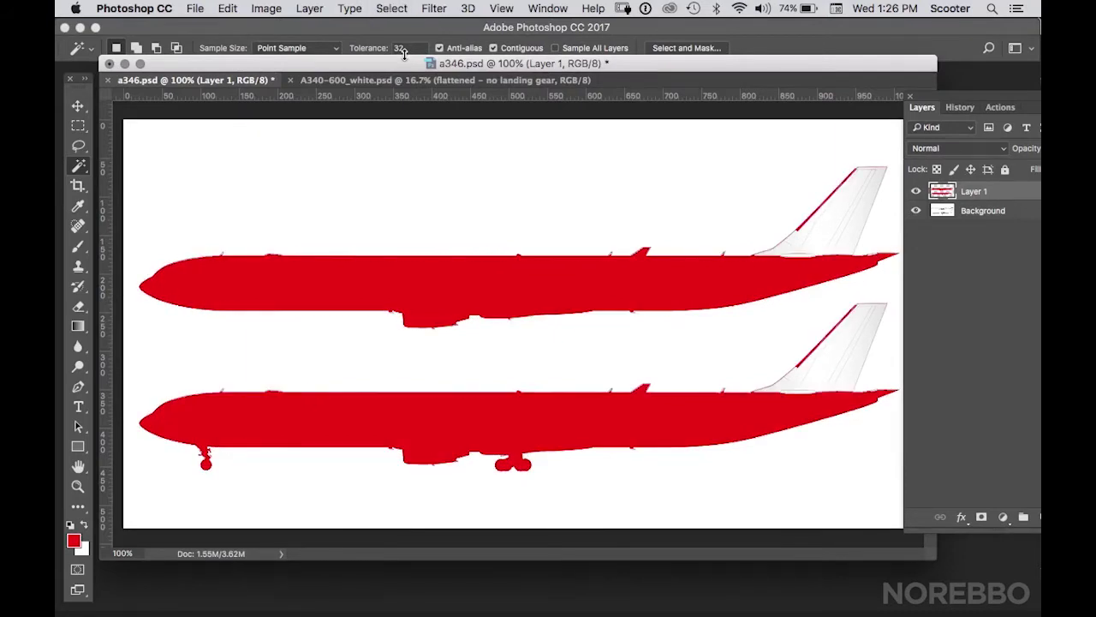
Step: Zoom in on the lower plane's tail fin
{"action": "left_click", "coordinate": [78, 486]}
{"action": "left_click", "coordinate": [829, 375]}
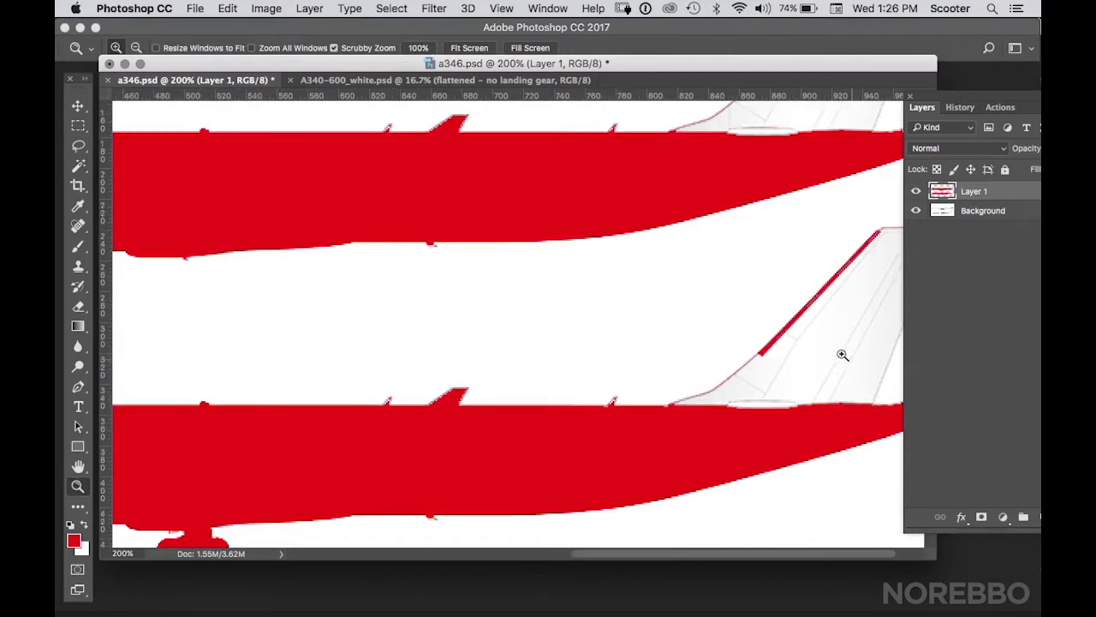
{"action": "left_click", "coordinate": [837, 350]}
{"action": "left_click", "coordinate": [837, 333]}
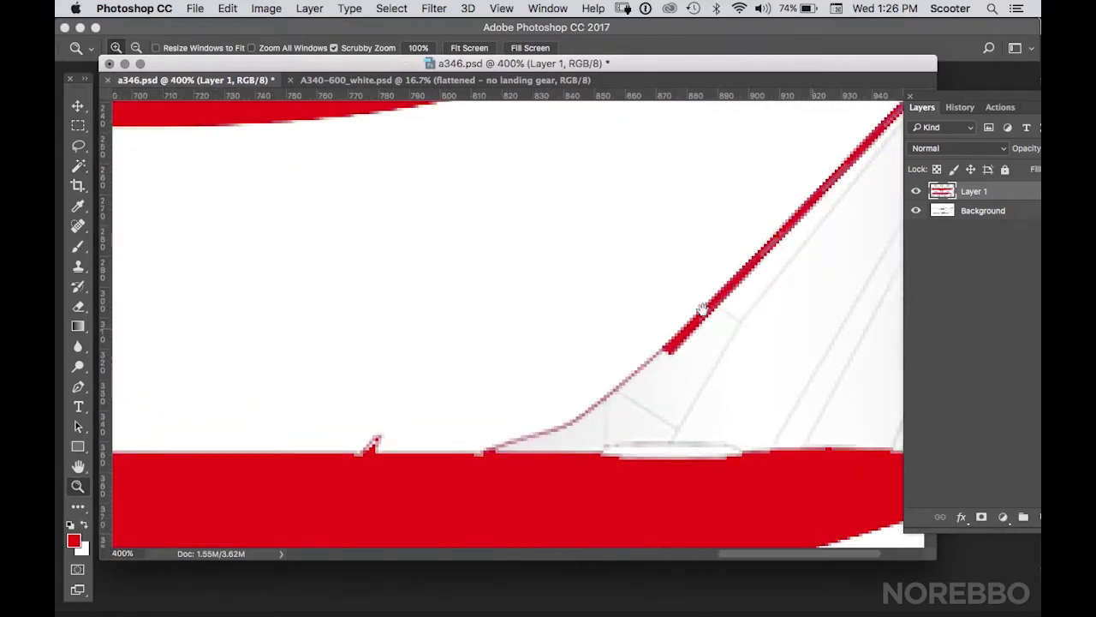
{"action": "left_click_drag", "start_coordinate": [702, 311], "coordinate": [459, 303]}
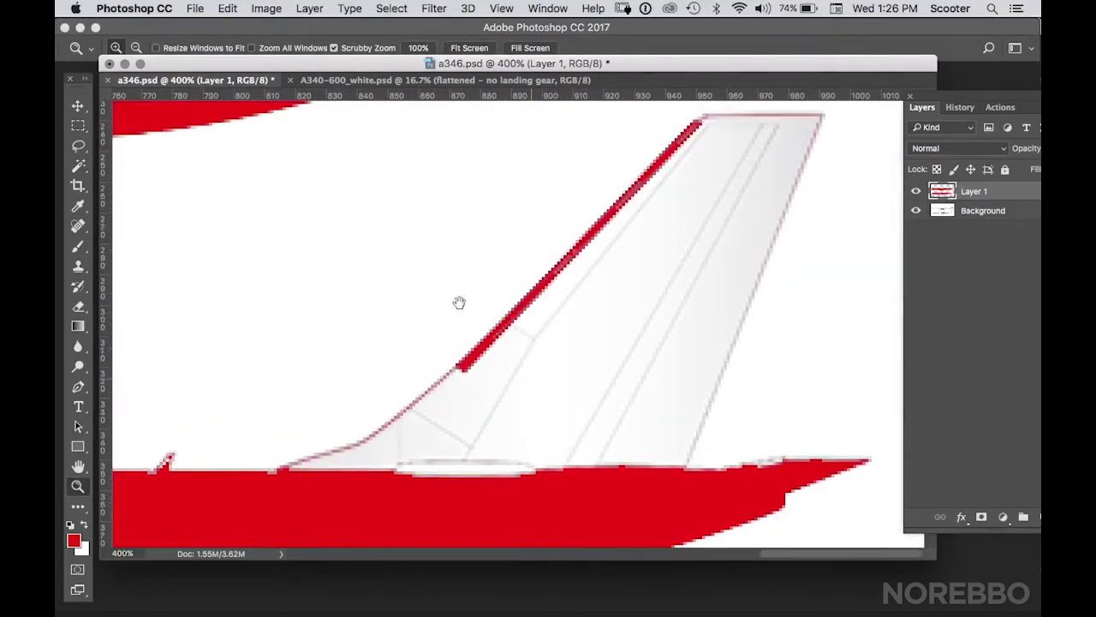
Step: Lasso the tail fin, fill it red, deselect, and return to 100% view
{"action": "left_click", "coordinate": [78, 146]}
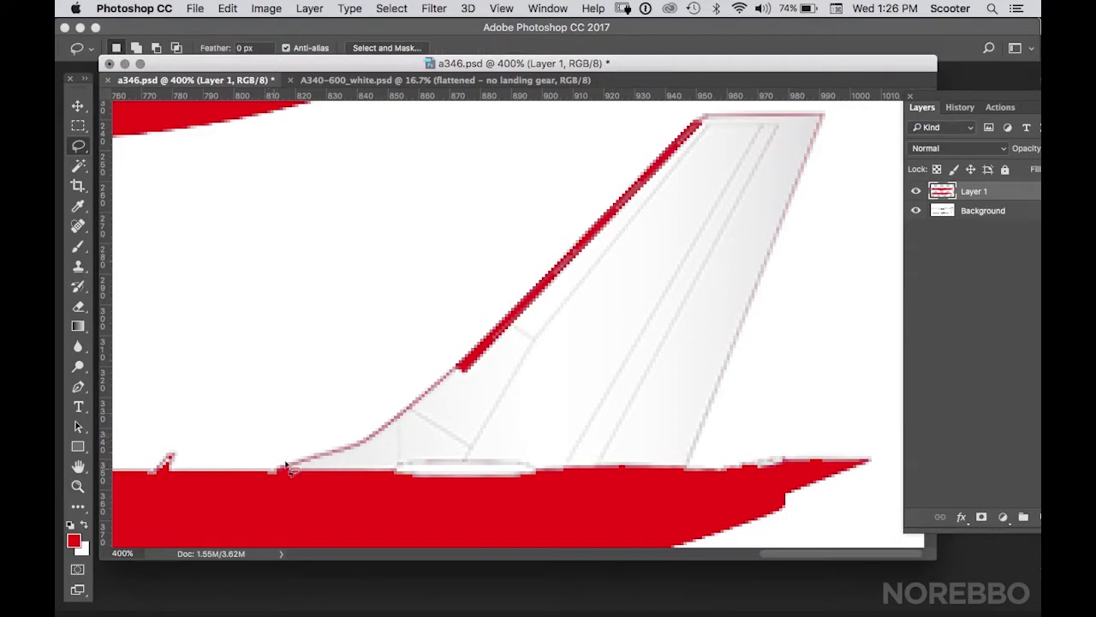
{"action": "mouse_move", "coordinate": [276, 466]}
{"action": "left_mouse_down"}
{"action": "mouse_move", "coordinate": [382, 432]}
{"action": "mouse_move", "coordinate": [522, 313]}
{"action": "left_mouse_up"}
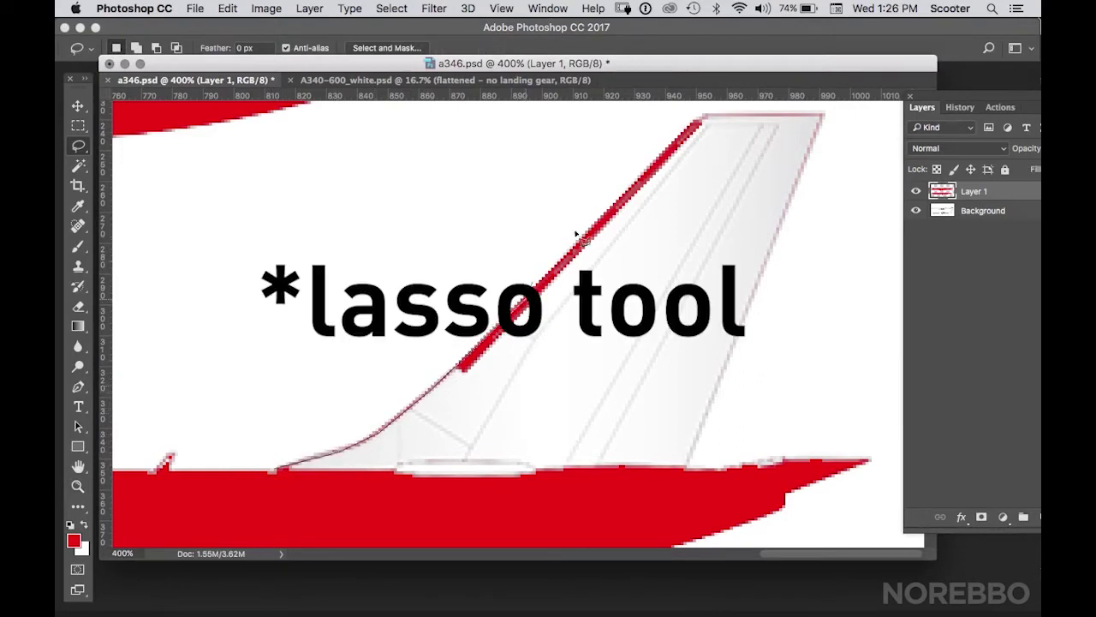
{"action": "mouse_move", "coordinate": [576, 235]}
{"action": "left_mouse_down"}
{"action": "mouse_move", "coordinate": [618, 174]}
{"action": "mouse_move", "coordinate": [643, 179]}
{"action": "mouse_move", "coordinate": [695, 119]}
{"action": "mouse_move", "coordinate": [826, 117]}
{"action": "mouse_move", "coordinate": [727, 392]}
{"action": "mouse_move", "coordinate": [684, 473]}
{"action": "mouse_move", "coordinate": [463, 504]}
{"action": "mouse_move", "coordinate": [276, 480]}
{"action": "mouse_move", "coordinate": [305, 484]}
{"action": "left_mouse_up"}
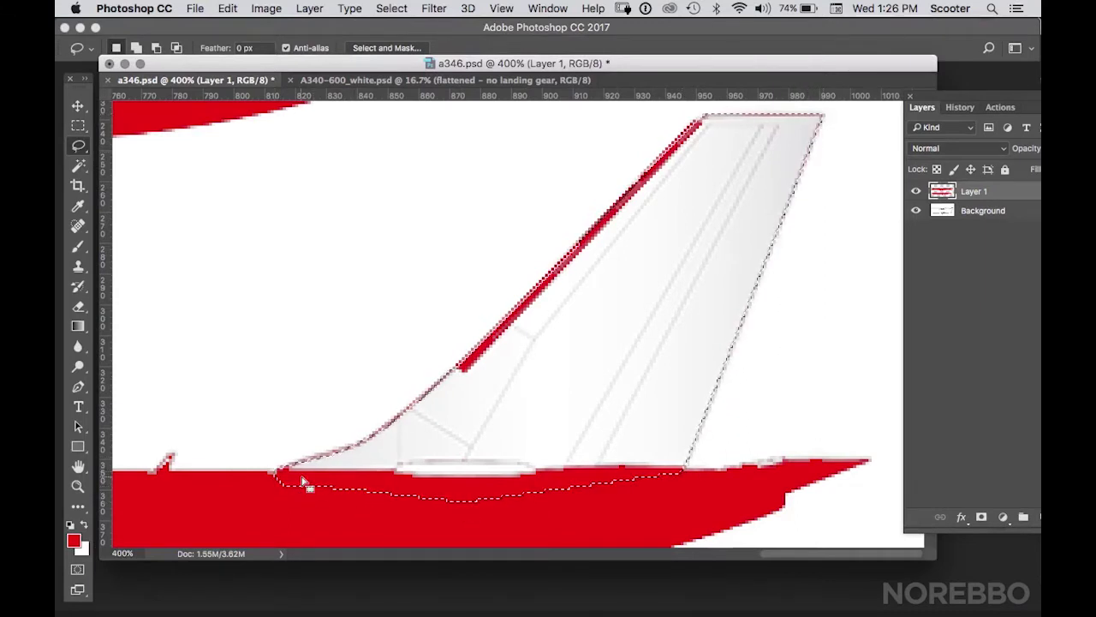
{"action": "key", "text": "alt+BackSpace"}
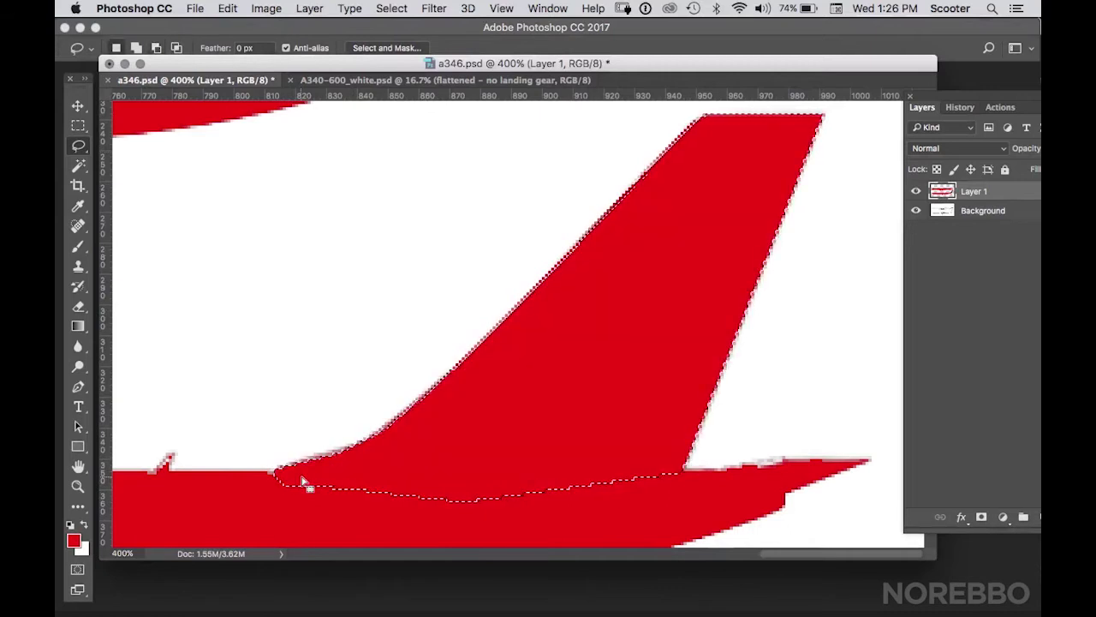
{"action": "key", "text": "super+d"}
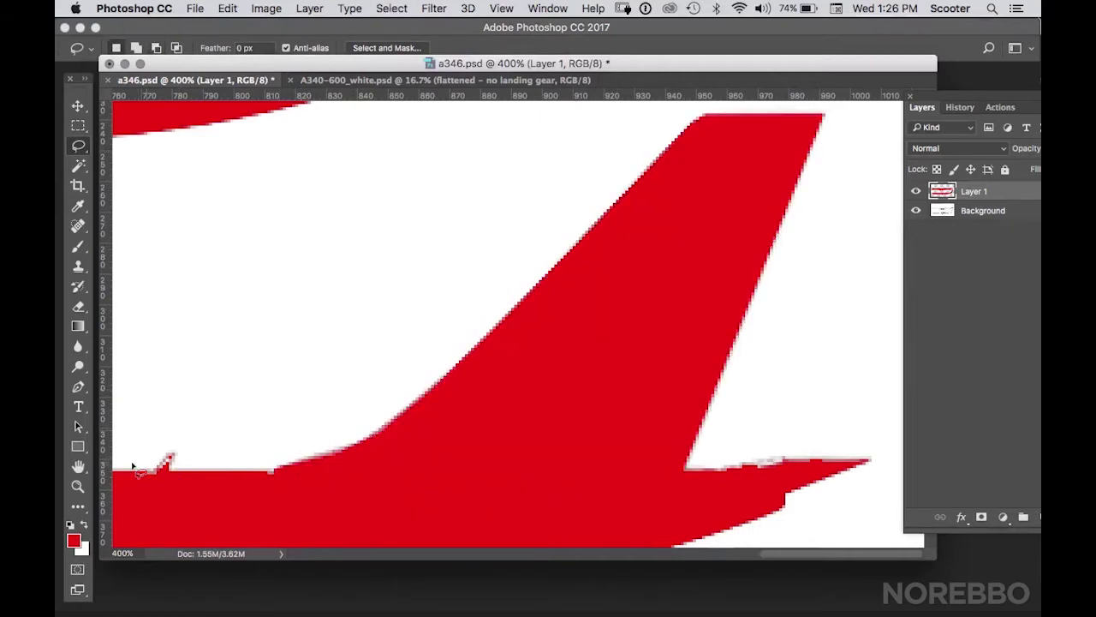
{"action": "key", "text": "z"}
{"action": "key", "text": "super+1"}
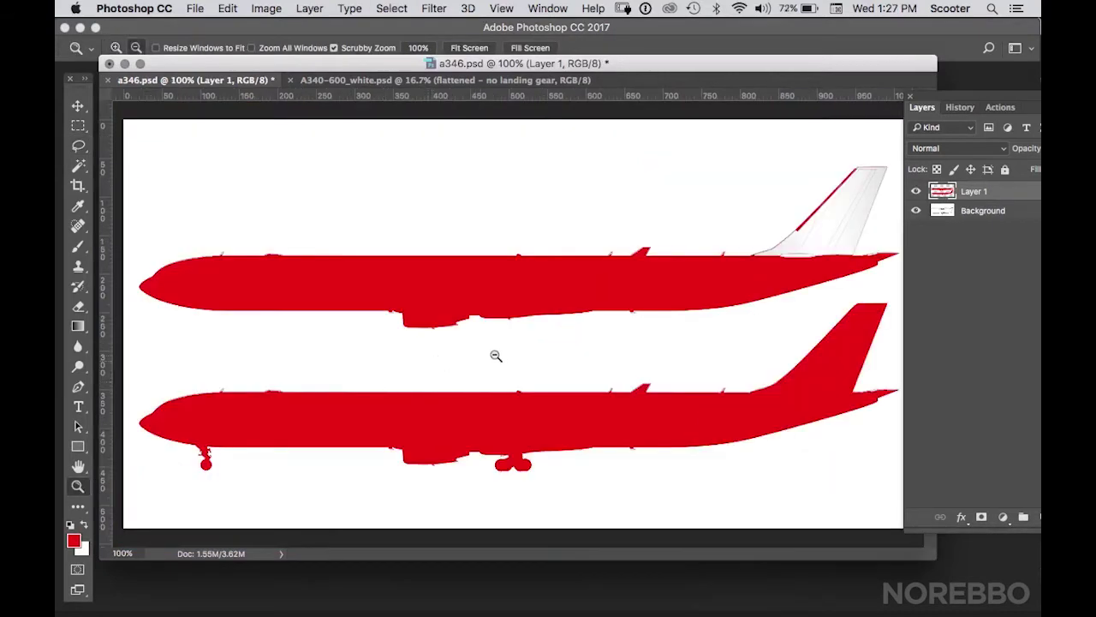
{"action": "left_click", "coordinate": [647, 448]}
{"action": "left_click", "coordinate": [505, 489]}
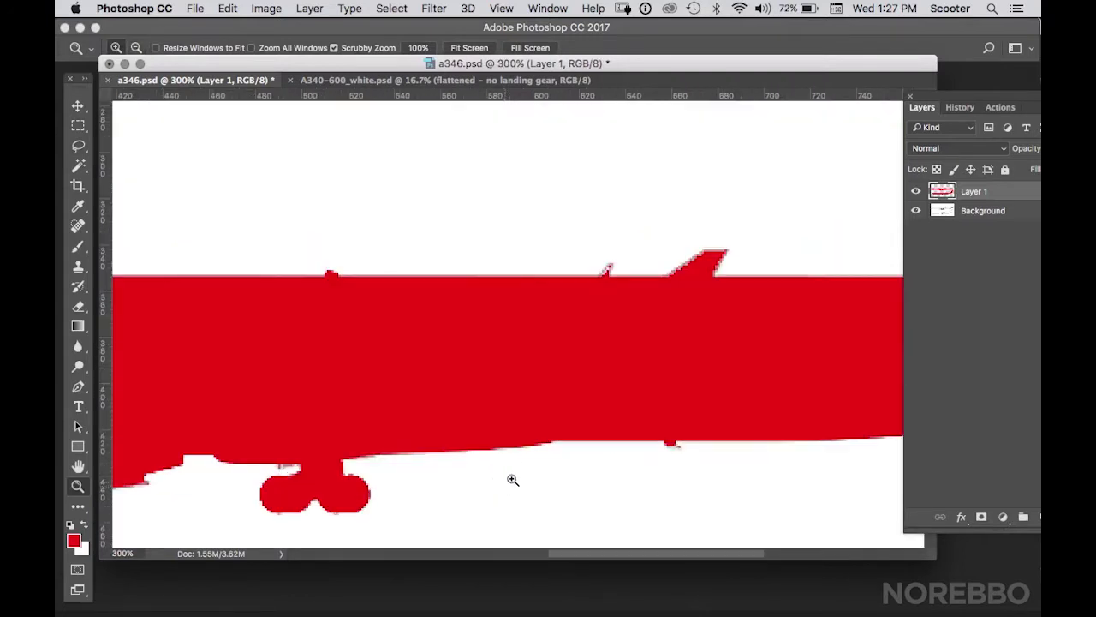
{"action": "key", "text": "alt"}
{"action": "left_click", "coordinate": [79, 169]}
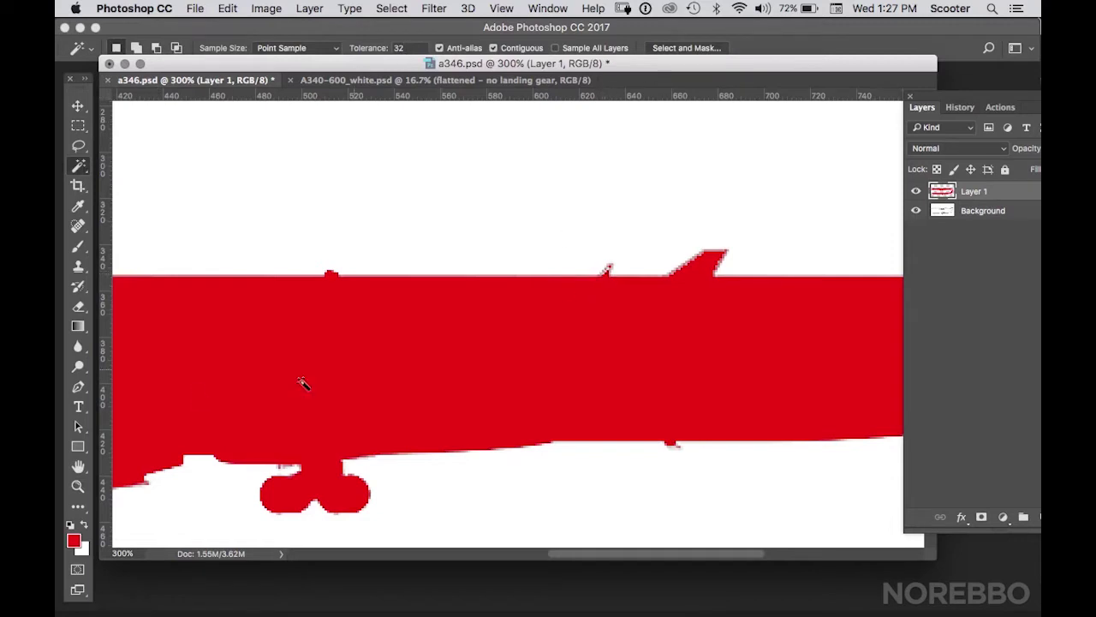
{"action": "left_click", "coordinate": [77, 485]}
{"action": "left_click", "coordinate": [579, 287]}
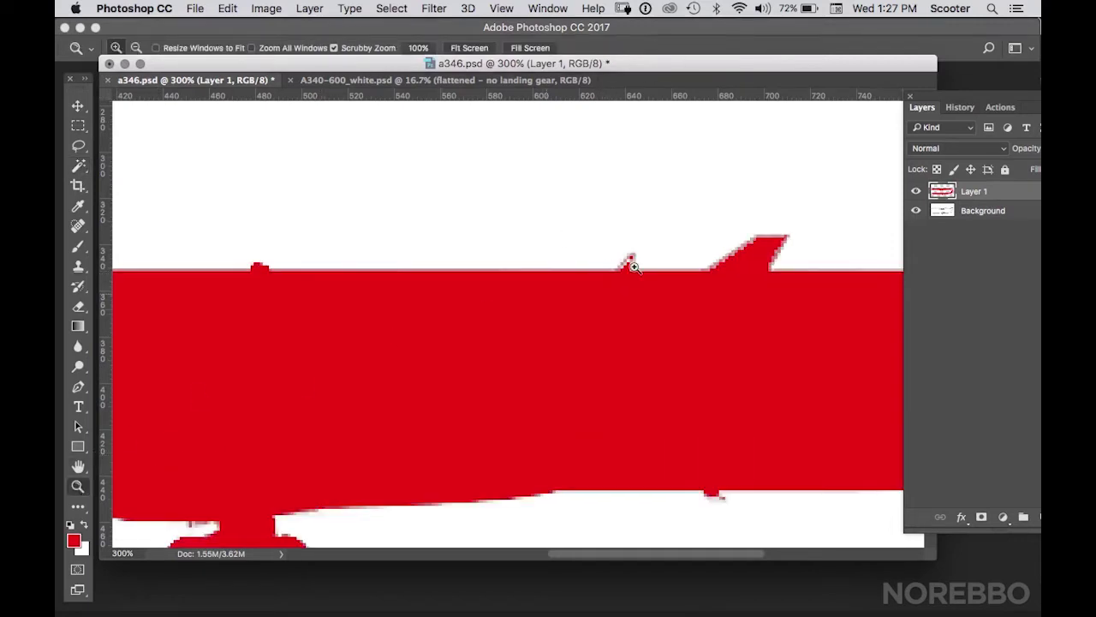
{"action": "left_click", "coordinate": [600, 283]}
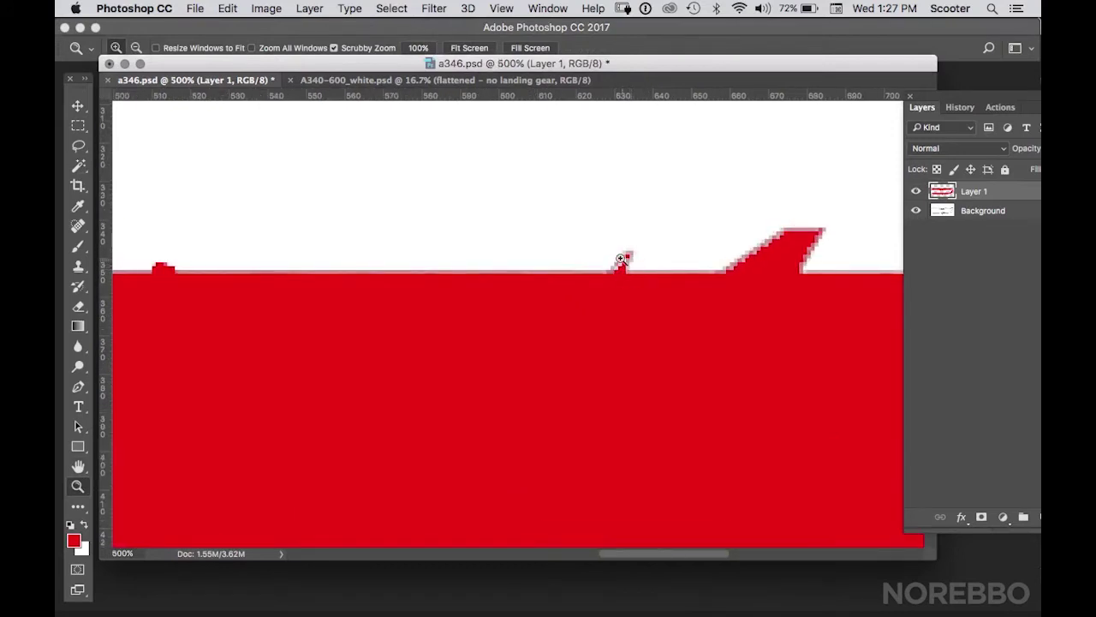
{"action": "left_click", "coordinate": [503, 301], "text": "alt"}
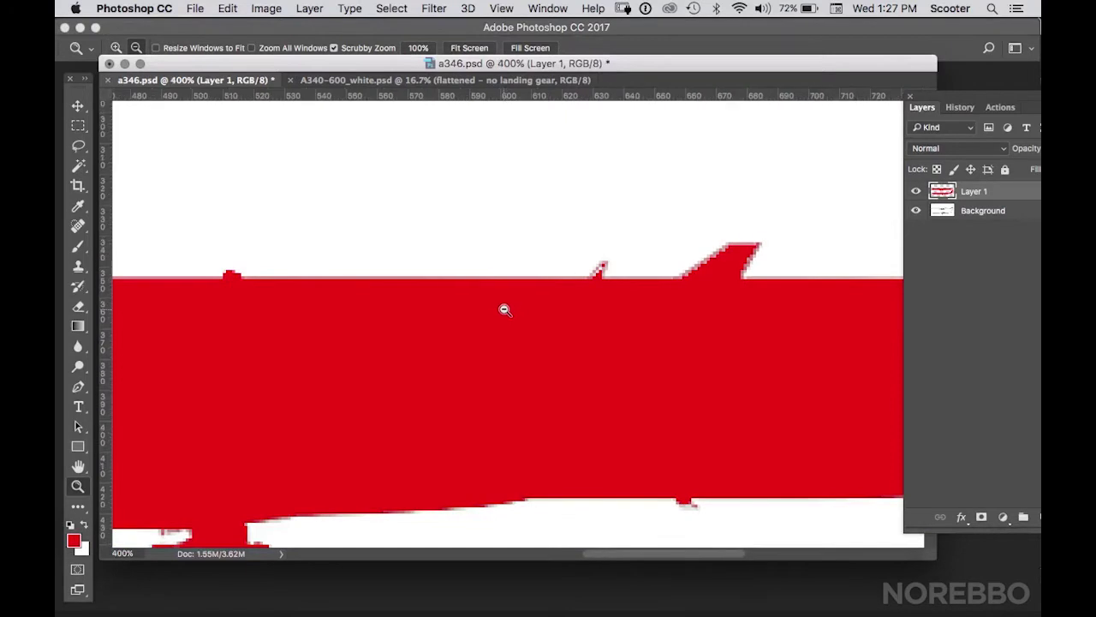
{"action": "left_click", "coordinate": [503, 312], "text": "alt"}
{"action": "left_click", "coordinate": [503, 313], "text": "alt"}
{"action": "left_click", "coordinate": [502, 314], "text": "alt"}
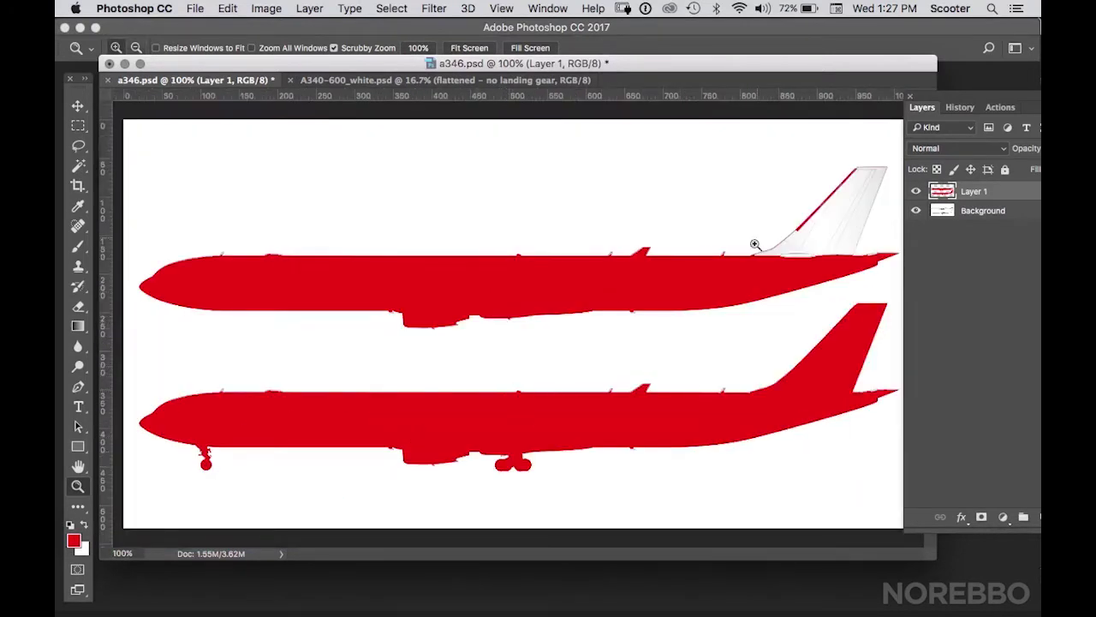
{"action": "key", "text": "alt+bracketleft"}
{"action": "key", "text": "l"}
Step: Lasso the upper plane and delete its red silhouette from Layer 1, undoing a mistaken fill
{"action": "mouse_move", "coordinate": [125, 358]}
{"action": "left_mouse_down"}
{"action": "mouse_move", "coordinate": [556, 368]}
{"action": "mouse_move", "coordinate": [889, 289]}
{"action": "mouse_move", "coordinate": [920, 265]}
{"action": "left_mouse_up"}
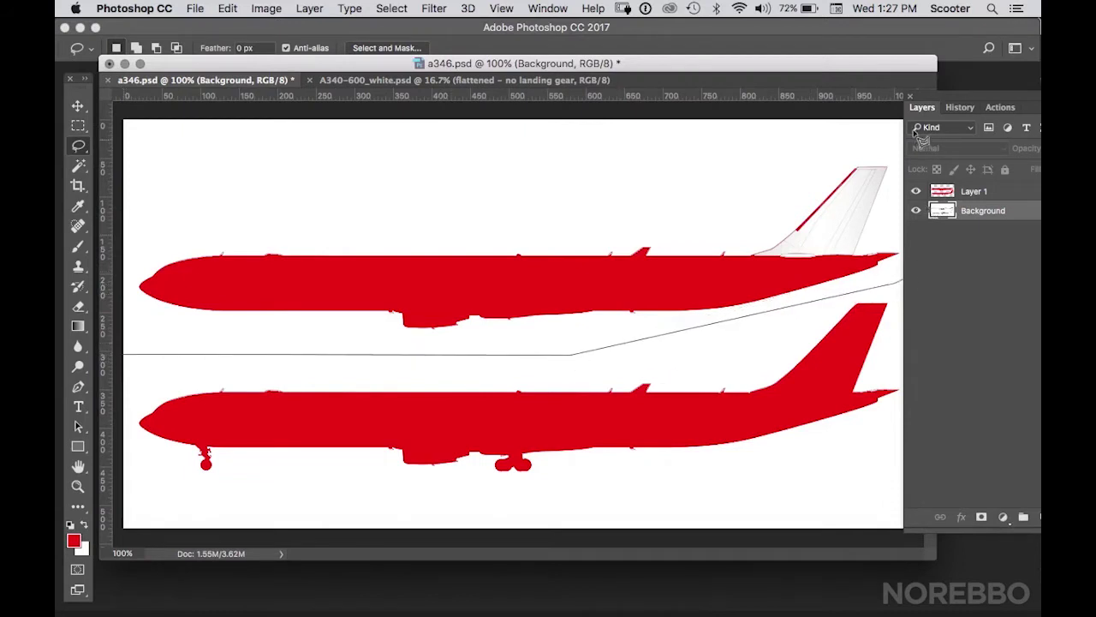
{"action": "mouse_move", "coordinate": [919, 135]}
{"action": "left_mouse_down"}
{"action": "mouse_move", "coordinate": [244, 111]}
{"action": "mouse_move", "coordinate": [188, 131]}
{"action": "mouse_move", "coordinate": [125, 209]}
{"action": "mouse_move", "coordinate": [128, 360]}
{"action": "left_mouse_up"}
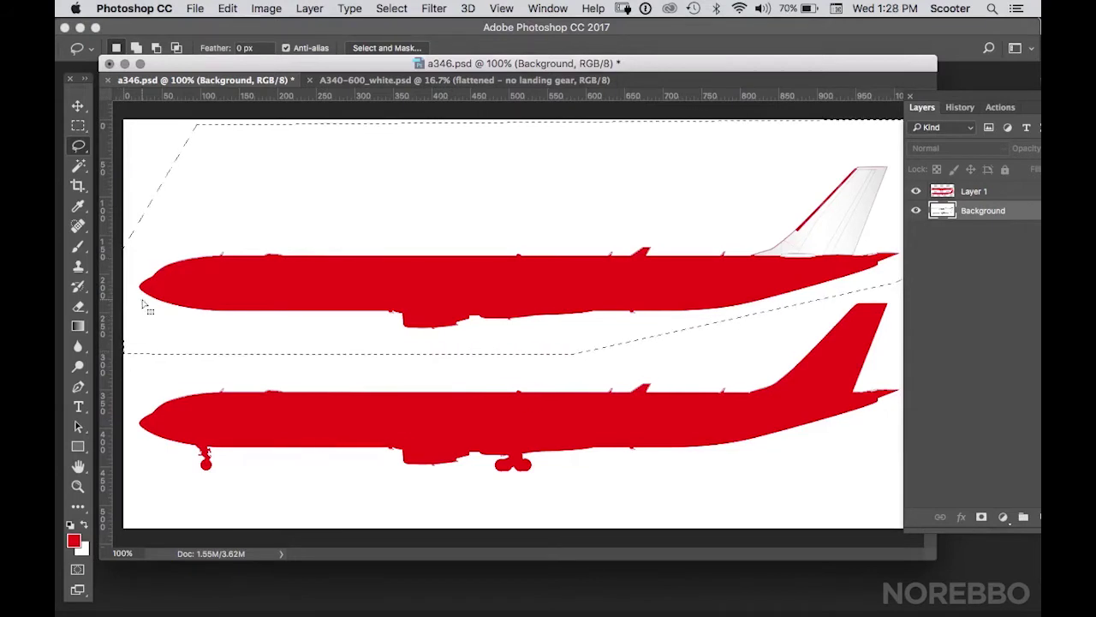
{"action": "key", "text": "alt+BackSpace"}
{"action": "key", "text": "super+z"}
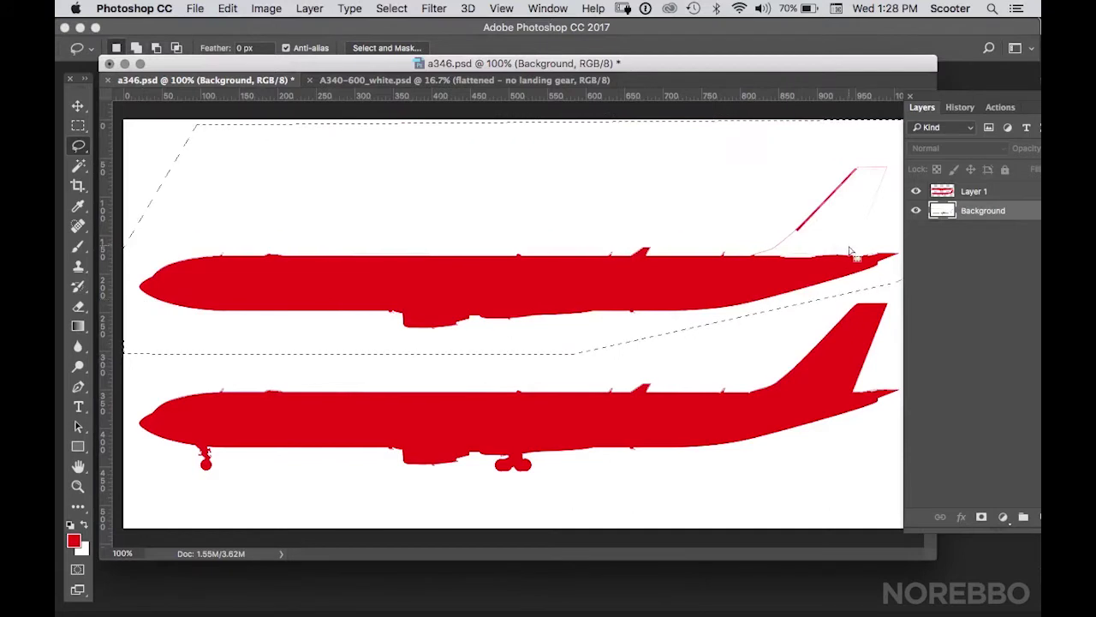
{"action": "left_click", "coordinate": [959, 194]}
{"action": "key", "text": "BackSpace"}
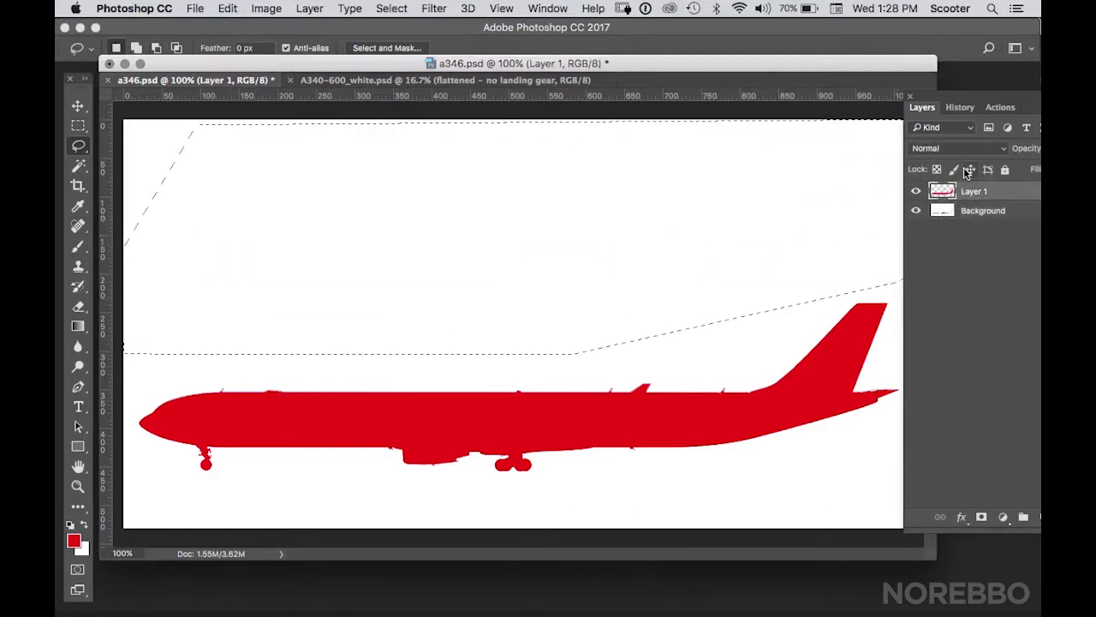
{"action": "key", "text": "super+d"}
{"action": "left_click", "coordinate": [78, 485]}
Step: Zoom in on the nose and set Layer 1's blend mode to Multiply
{"action": "left_click", "coordinate": [283, 436]}
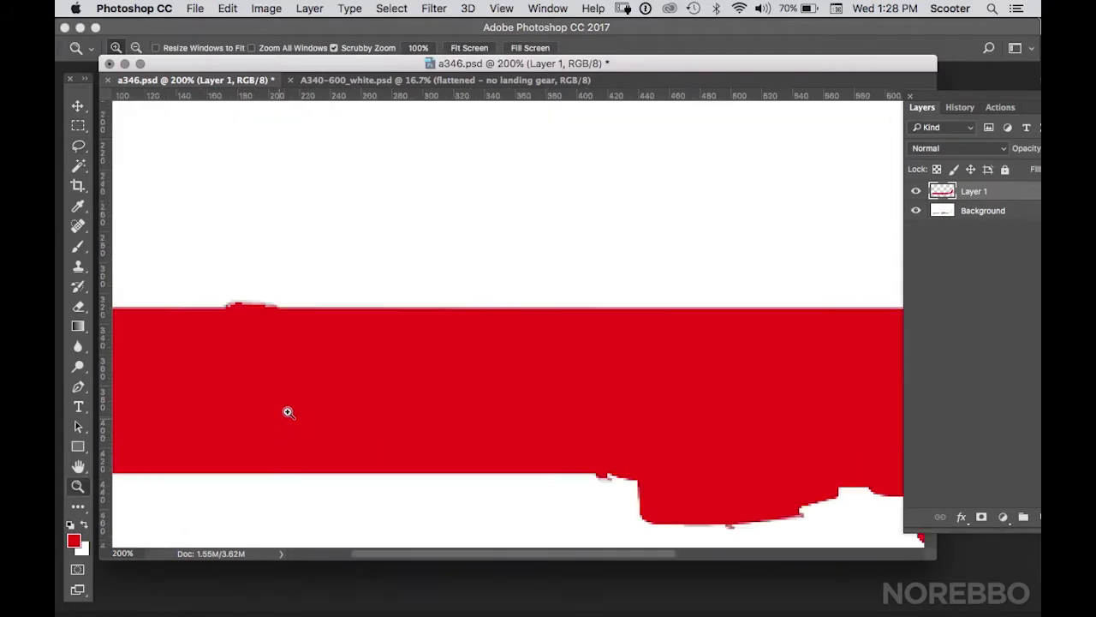
{"action": "left_click", "coordinate": [350, 355]}
{"action": "left_click_drag", "start_coordinate": [350, 355], "coordinate": [528, 306]}
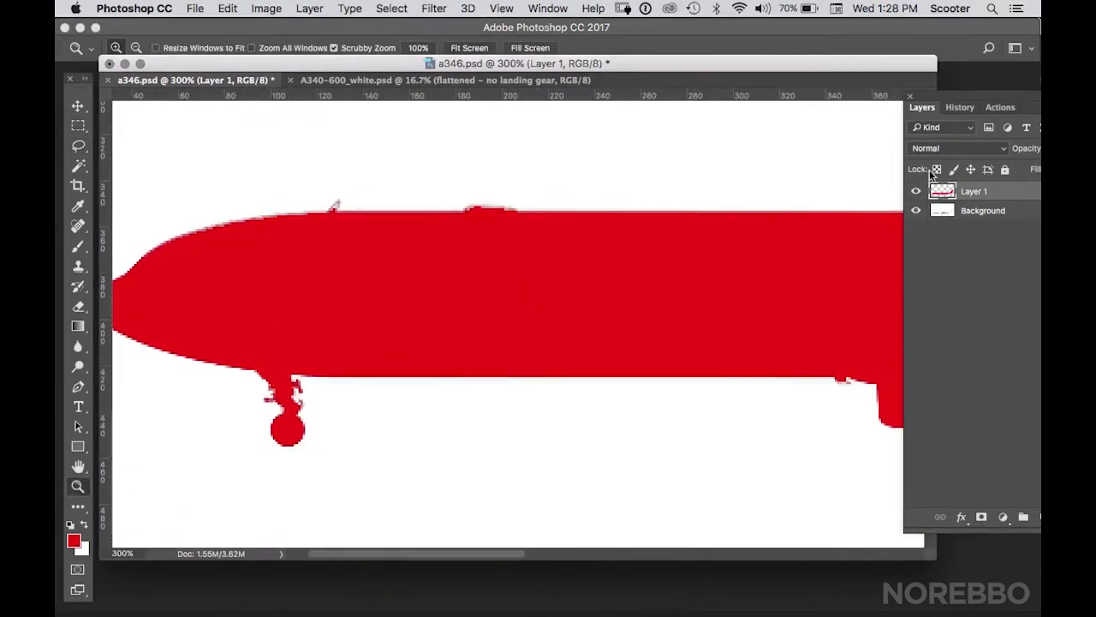
{"action": "left_click", "coordinate": [940, 150]}
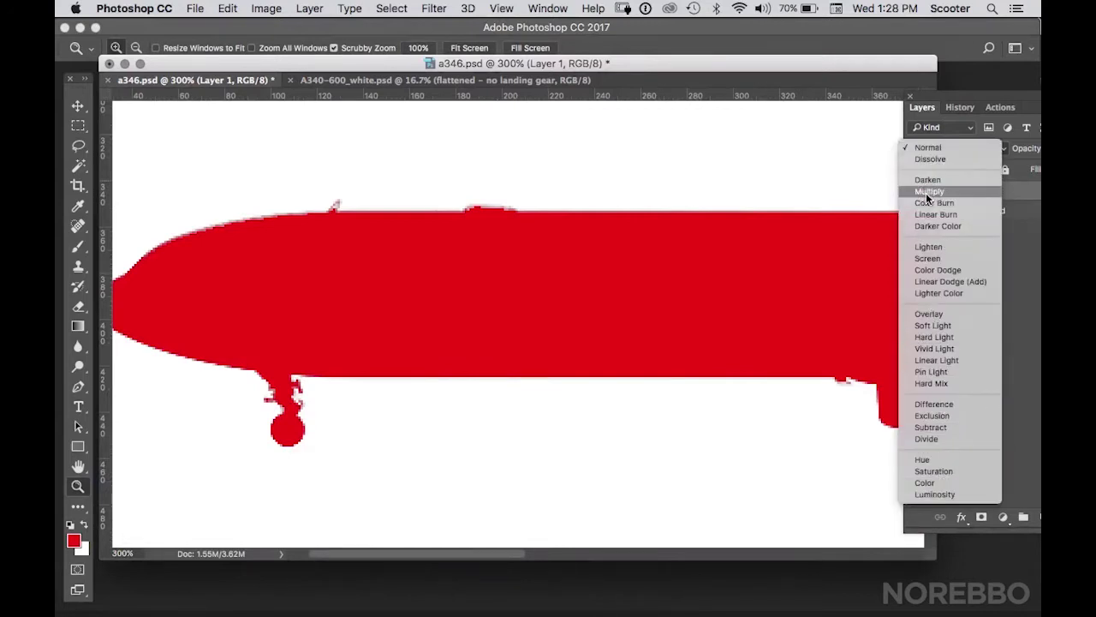
{"action": "left_click", "coordinate": [932, 192]}
Step: Zoom back out, then magnify the wing and engines area
{"action": "left_click", "coordinate": [609, 299], "text": "alt"}
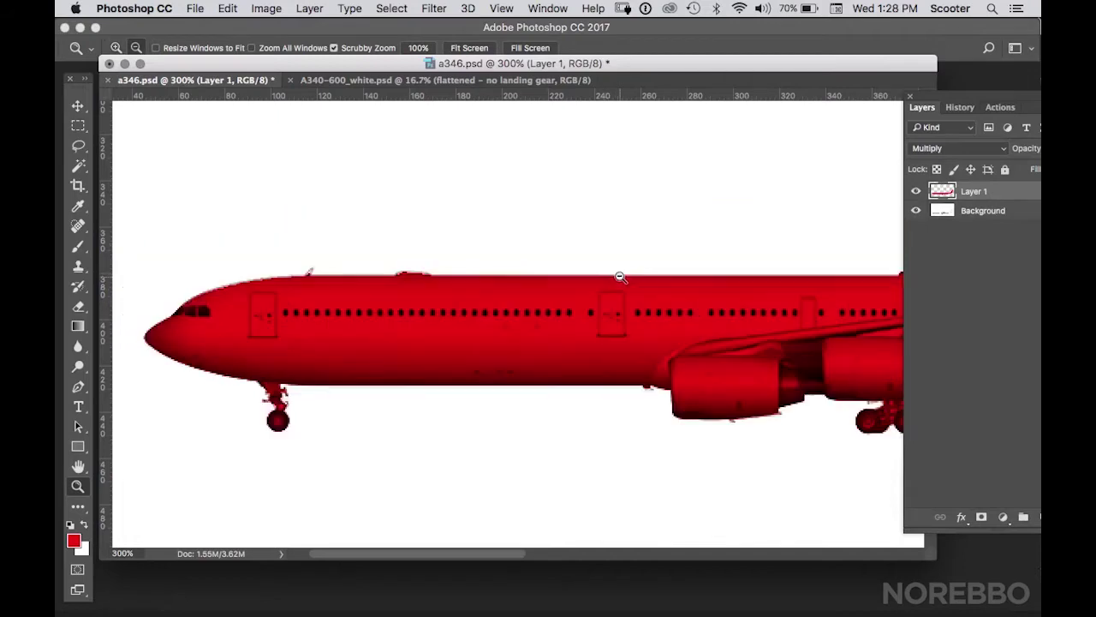
{"action": "left_click", "coordinate": [617, 277], "text": "alt"}
{"action": "left_click", "coordinate": [514, 420]}
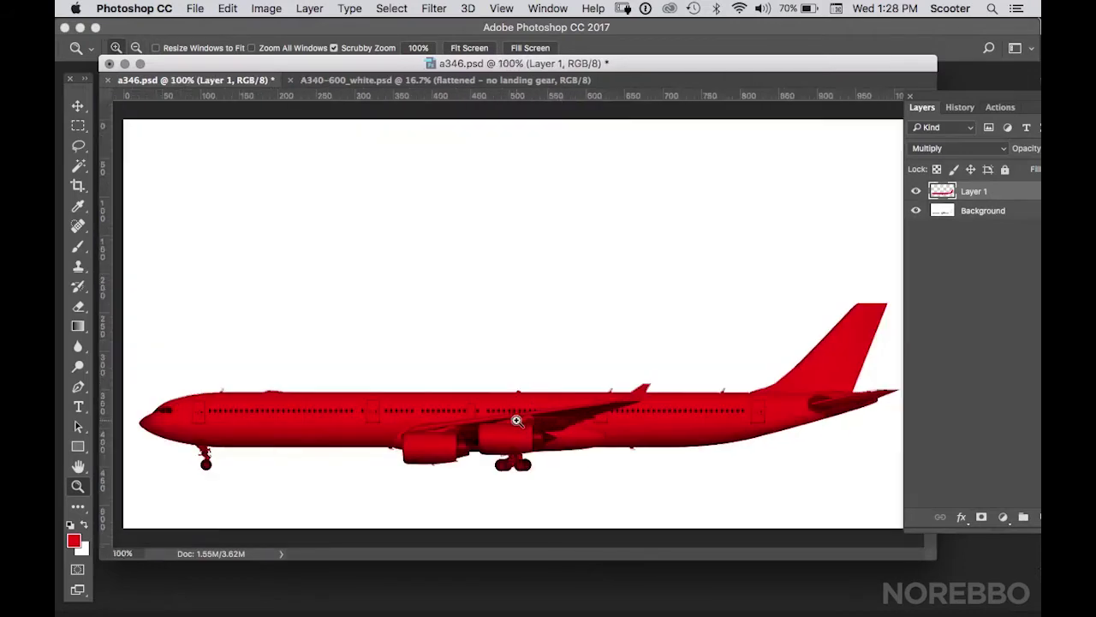
{"action": "left_click", "coordinate": [511, 424]}
{"action": "left_click", "coordinate": [497, 431]}
{"action": "left_click", "coordinate": [411, 440]}
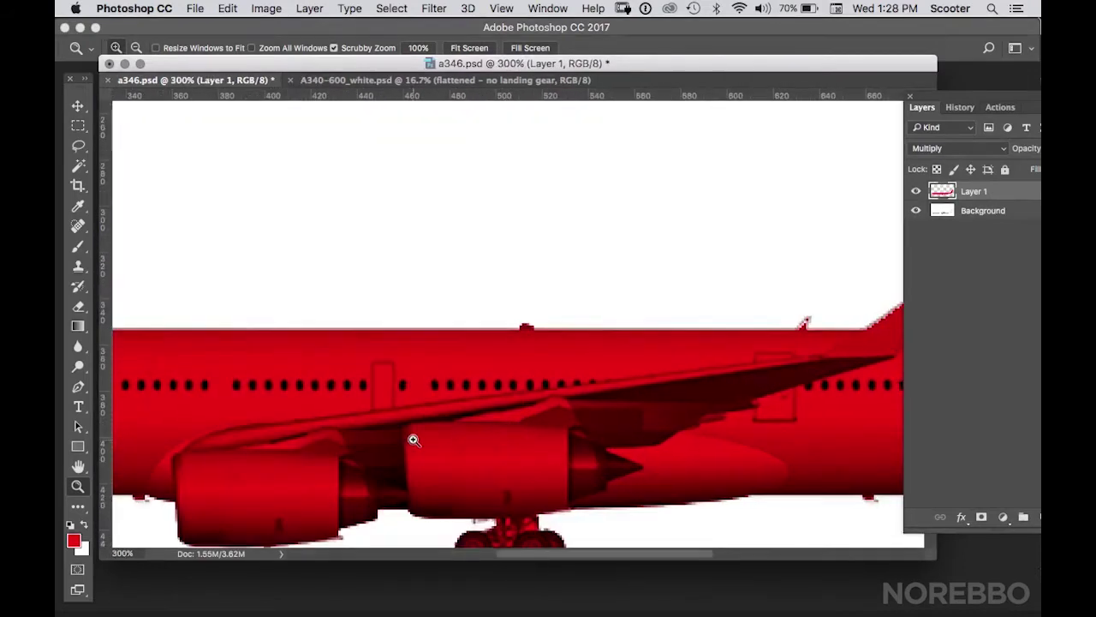
{"action": "left_click", "coordinate": [399, 436]}
Step: Lasso the engines, wing and main landing gear and delete their red
{"action": "left_click_drag", "start_coordinate": [444, 385], "coordinate": [591, 272]}
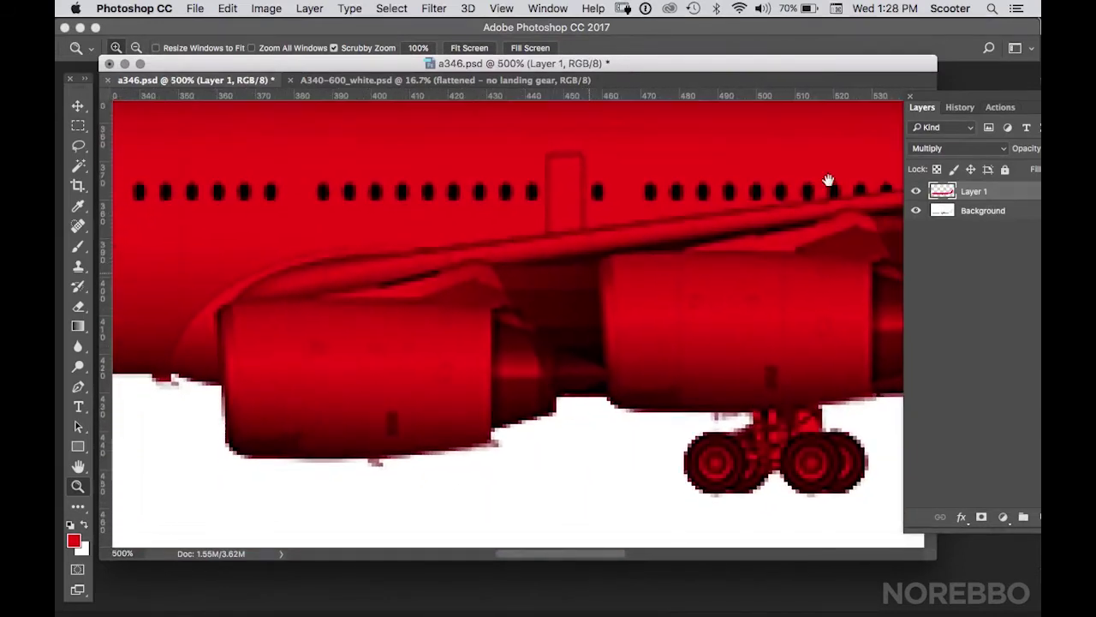
{"action": "left_click", "coordinate": [78, 145]}
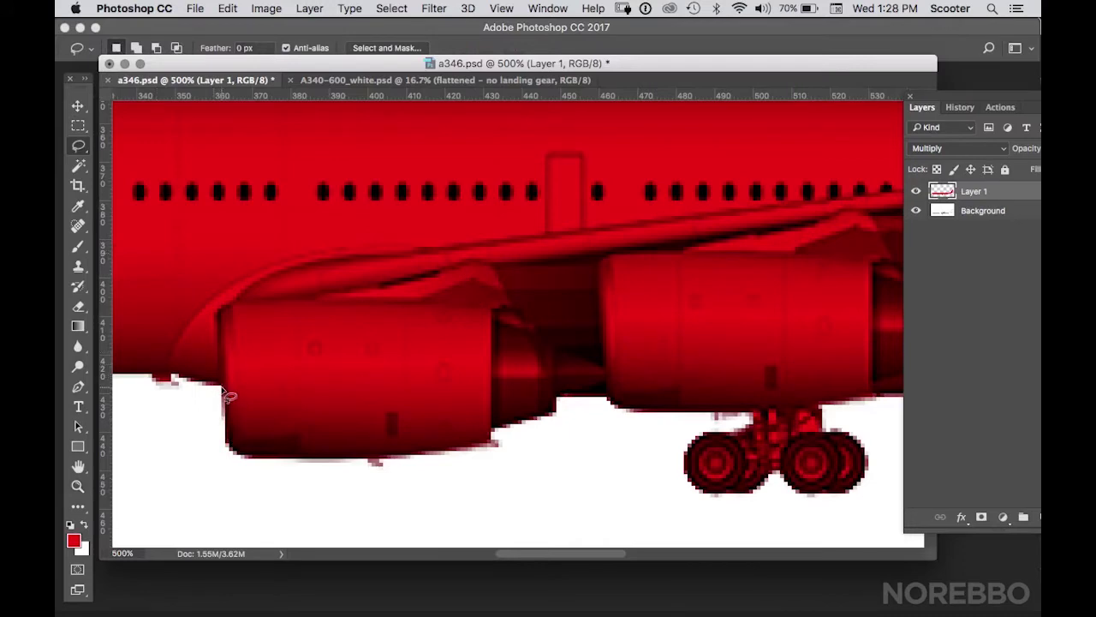
{"action": "mouse_move", "coordinate": [222, 390]}
{"action": "left_mouse_down"}
{"action": "mouse_move", "coordinate": [219, 305]}
{"action": "mouse_move", "coordinate": [307, 262]}
{"action": "mouse_move", "coordinate": [982, 184]}
{"action": "mouse_move", "coordinate": [829, 200]}
{"action": "mouse_move", "coordinate": [854, 172]}
{"action": "mouse_move", "coordinate": [1014, 179]}
{"action": "mouse_move", "coordinate": [876, 188]}
{"action": "mouse_move", "coordinate": [752, 161]}
{"action": "mouse_move", "coordinate": [811, 144]}
{"action": "mouse_move", "coordinate": [902, 70]}
{"action": "mouse_move", "coordinate": [913, 116]}
{"action": "mouse_move", "coordinate": [995, 113]}
{"action": "mouse_move", "coordinate": [803, 122]}
{"action": "mouse_move", "coordinate": [882, 129]}
{"action": "mouse_move", "coordinate": [810, 124]}
{"action": "mouse_move", "coordinate": [805, 190]}
{"action": "mouse_move", "coordinate": [790, 213]}
{"action": "mouse_move", "coordinate": [574, 280]}
{"action": "mouse_move", "coordinate": [553, 294]}
{"action": "mouse_move", "coordinate": [566, 300]}
{"action": "mouse_move", "coordinate": [461, 320]}
{"action": "mouse_move", "coordinate": [404, 353]}
{"action": "mouse_move", "coordinate": [312, 363]}
{"action": "mouse_move", "coordinate": [370, 392]}
{"action": "mouse_move", "coordinate": [252, 458]}
{"action": "mouse_move", "coordinate": [291, 471]}
{"action": "mouse_move", "coordinate": [359, 470]}
{"action": "mouse_move", "coordinate": [347, 459]}
{"action": "mouse_move", "coordinate": [366, 480]}
{"action": "mouse_move", "coordinate": [389, 577]}
{"action": "mouse_move", "coordinate": [386, 537]}
{"action": "mouse_move", "coordinate": [385, 557]}
{"action": "mouse_move", "coordinate": [384, 548]}
{"action": "mouse_move", "coordinate": [248, 534]}
{"action": "mouse_move", "coordinate": [92, 535]}
{"action": "mouse_move", "coordinate": [292, 503]}
{"action": "mouse_move", "coordinate": [81, 544]}
{"action": "mouse_move", "coordinate": [82, 557]}
{"action": "mouse_move", "coordinate": [262, 489]}
{"action": "mouse_move", "coordinate": [201, 505]}
{"action": "left_mouse_up"}
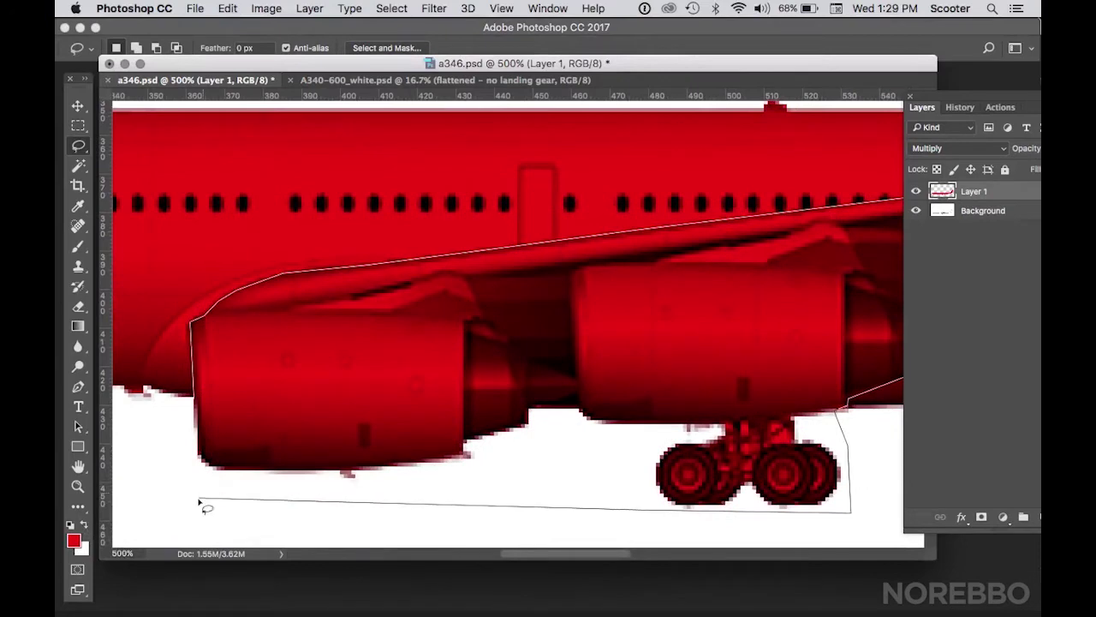
{"action": "left_click_drag", "start_coordinate": [207, 463], "coordinate": [203, 411]}
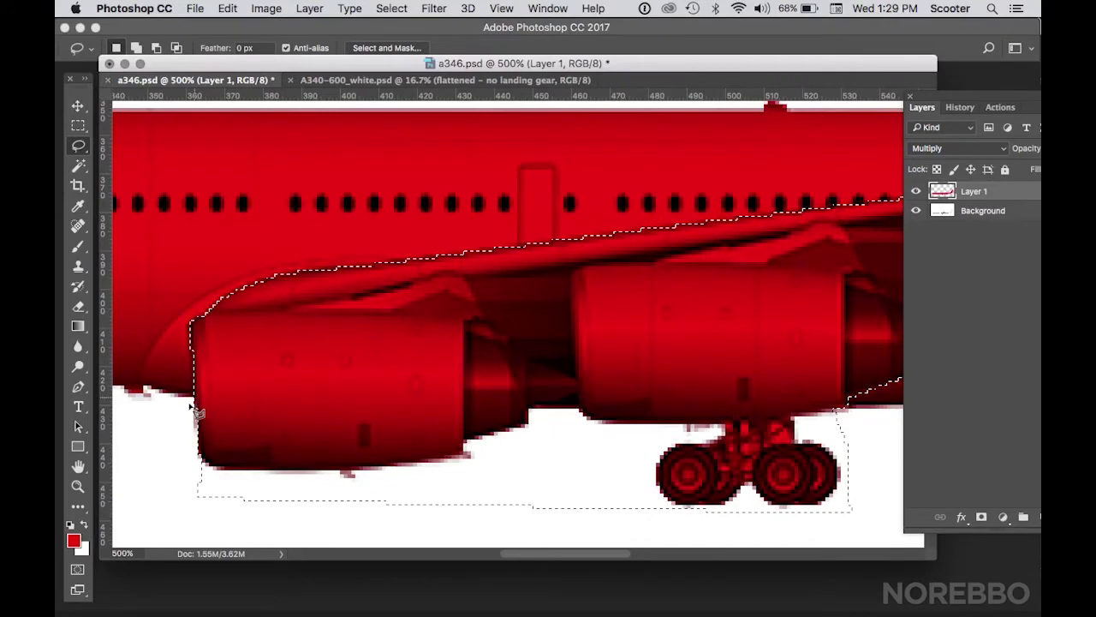
{"action": "key", "text": "Delete"}
Step: Zoom back out to view the whole airplane at actual size
{"action": "left_click", "coordinate": [78, 486]}
{"action": "left_click", "coordinate": [473, 367], "text": "alt"}
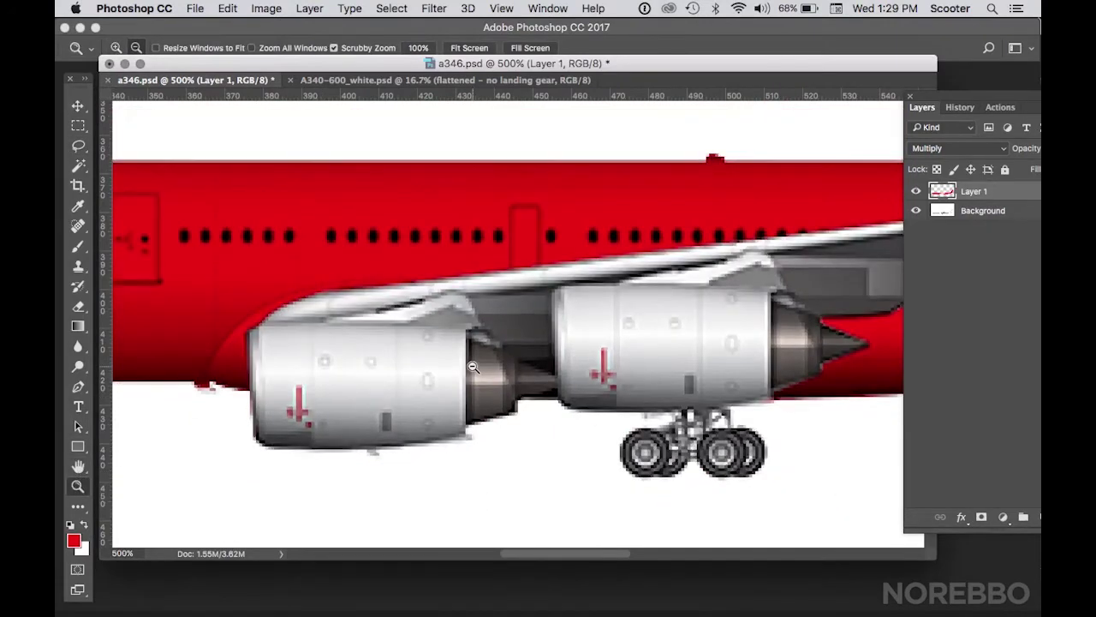
{"action": "left_click", "coordinate": [473, 366], "text": "alt"}
{"action": "left_click", "coordinate": [514, 351], "text": "alt"}
{"action": "left_click", "coordinate": [562, 326], "text": "alt"}
{"action": "left_click", "coordinate": [563, 326], "text": "alt"}
{"action": "left_click", "coordinate": [582, 354], "text": "alt"}
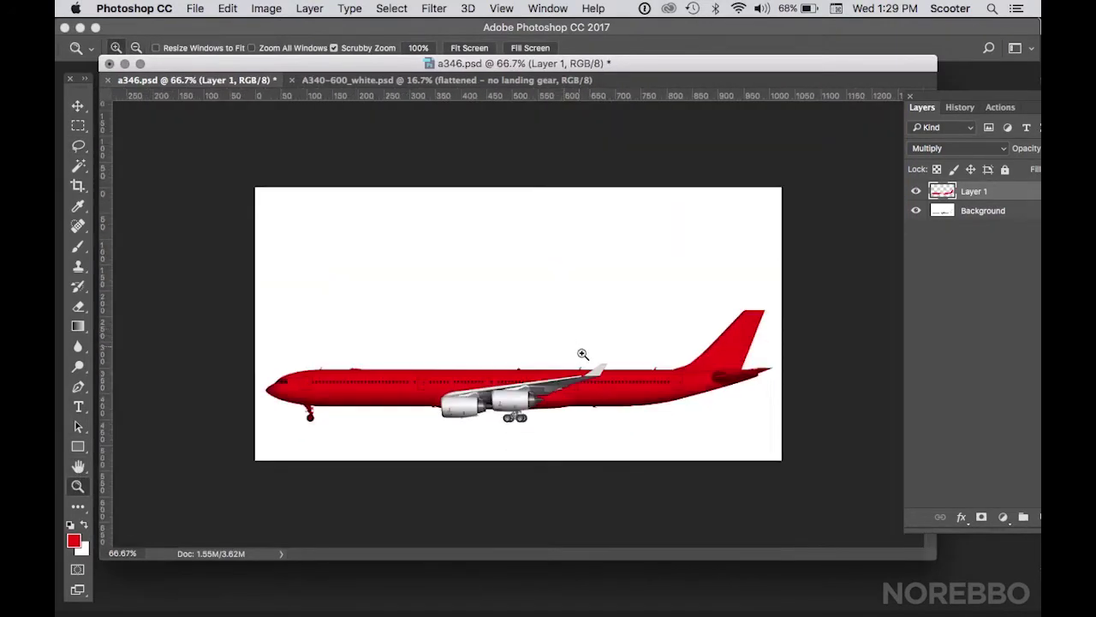
{"action": "left_click", "coordinate": [577, 376]}
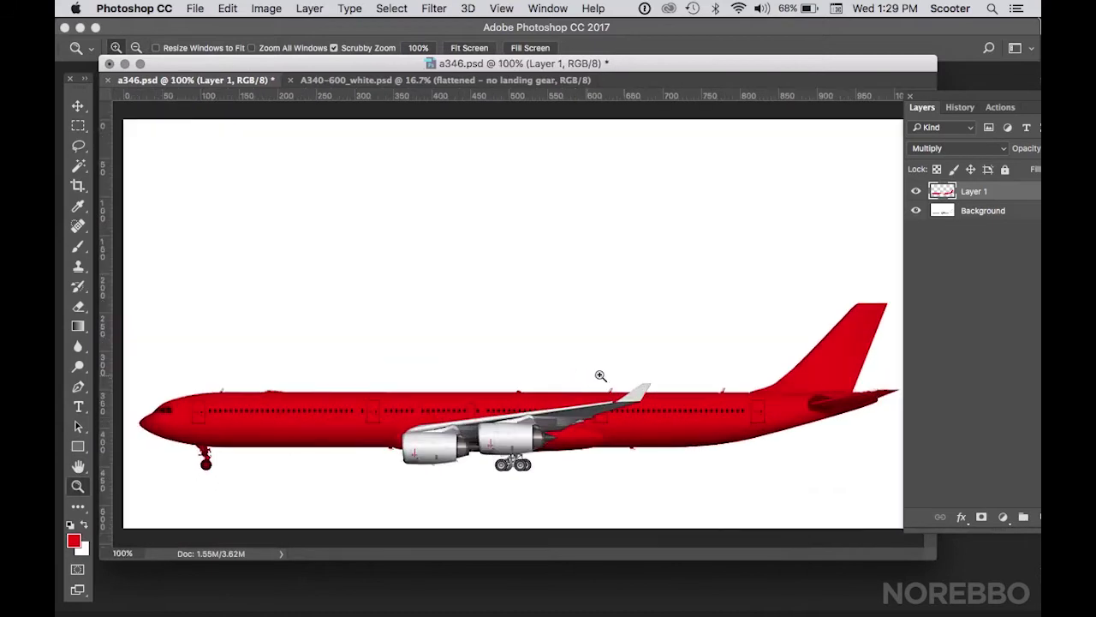
Step: Zoom in on the tail, lasso the horizontal stabilizer and desaturate away its red
{"action": "left_click", "coordinate": [846, 403]}
{"action": "left_click", "coordinate": [853, 396]}
{"action": "left_click", "coordinate": [848, 383]}
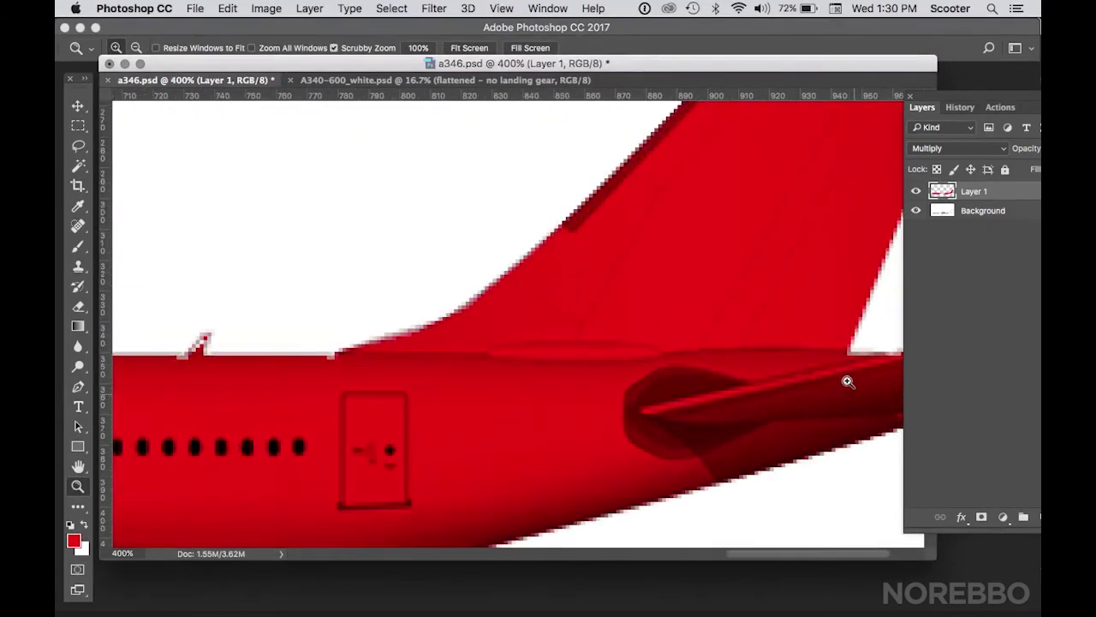
{"action": "left_click", "coordinate": [848, 382]}
{"action": "left_click_drag", "start_coordinate": [744, 331], "coordinate": [442, 297]}
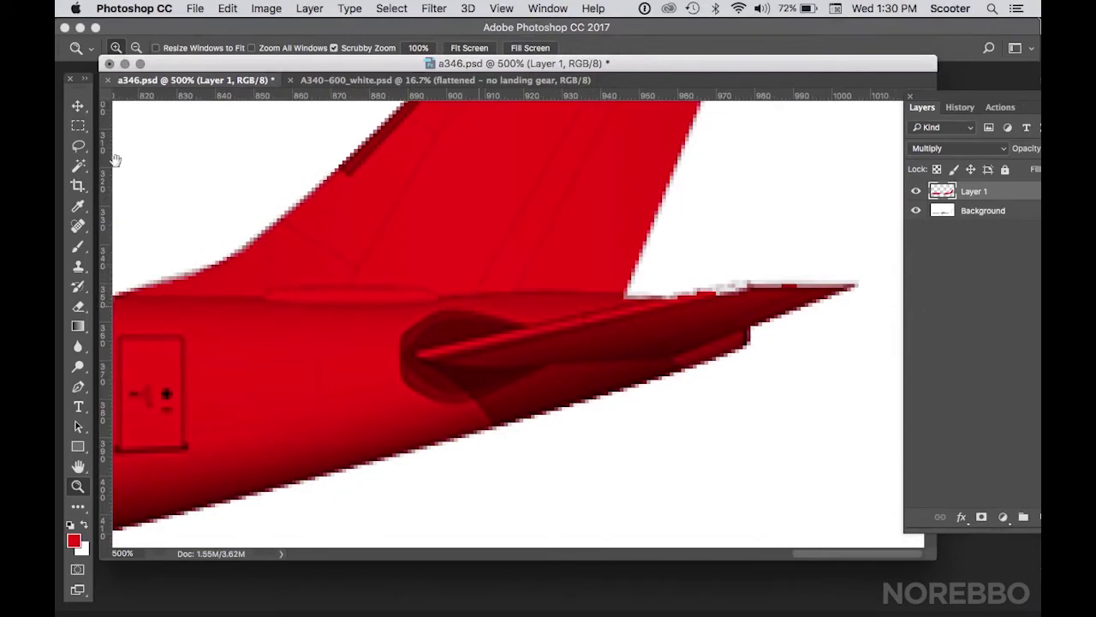
{"action": "left_click", "coordinate": [79, 147]}
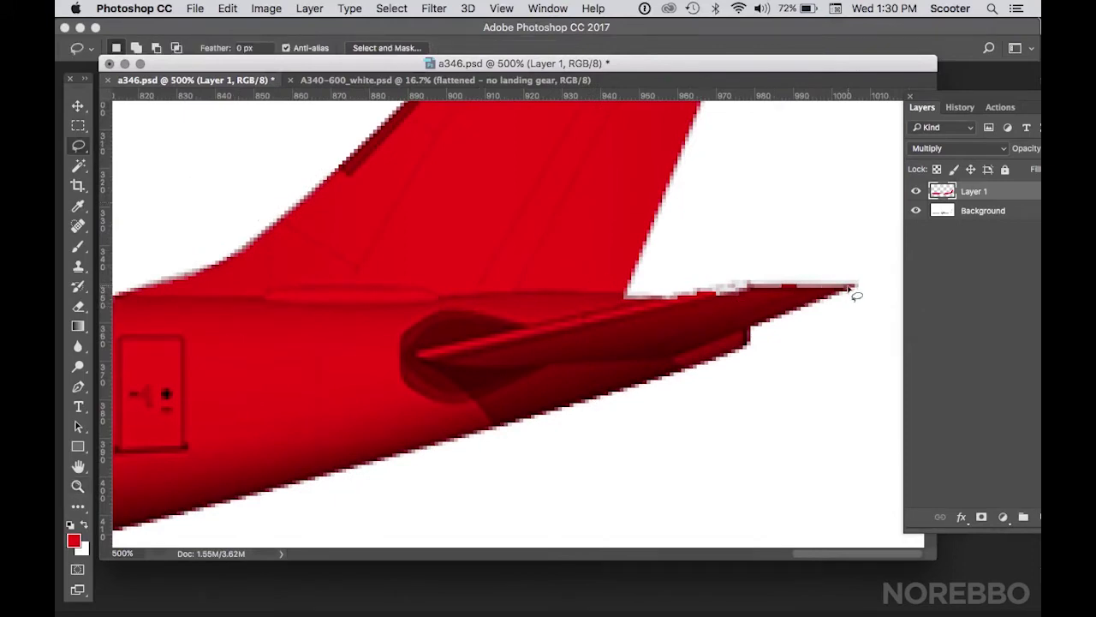
{"action": "mouse_move", "coordinate": [839, 295]}
{"action": "left_mouse_down"}
{"action": "mouse_move", "coordinate": [667, 358]}
{"action": "mouse_move", "coordinate": [469, 369]}
{"action": "mouse_move", "coordinate": [417, 356]}
{"action": "mouse_move", "coordinate": [610, 323]}
{"action": "mouse_move", "coordinate": [787, 252]}
{"action": "mouse_move", "coordinate": [865, 282]}
{"action": "left_mouse_up"}
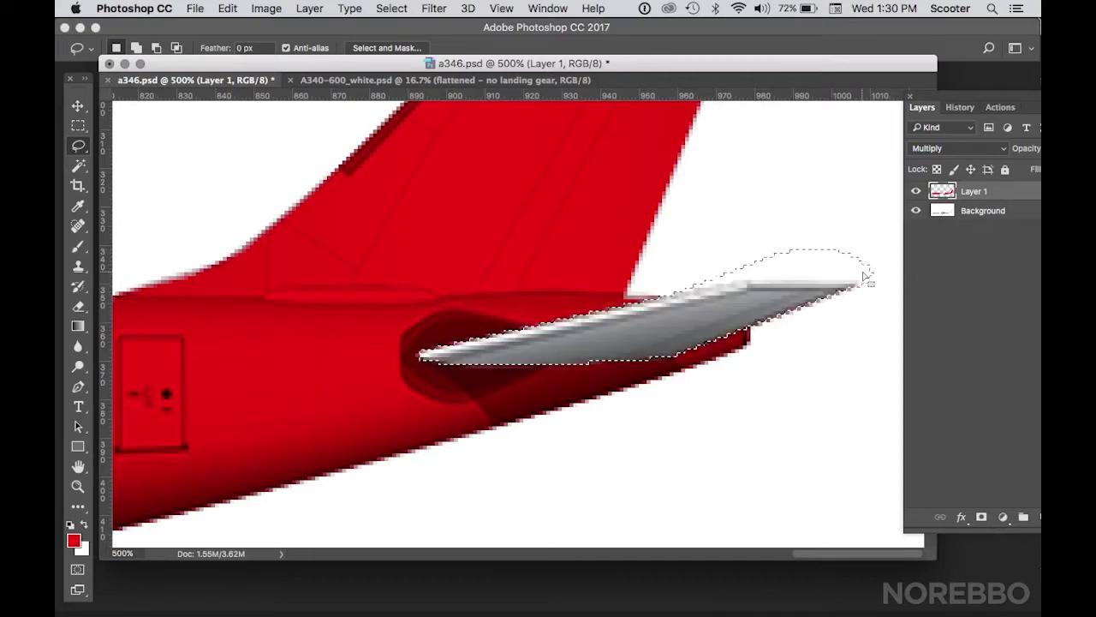
{"action": "key", "text": "super+shift+u"}
{"action": "key", "text": "super+d"}
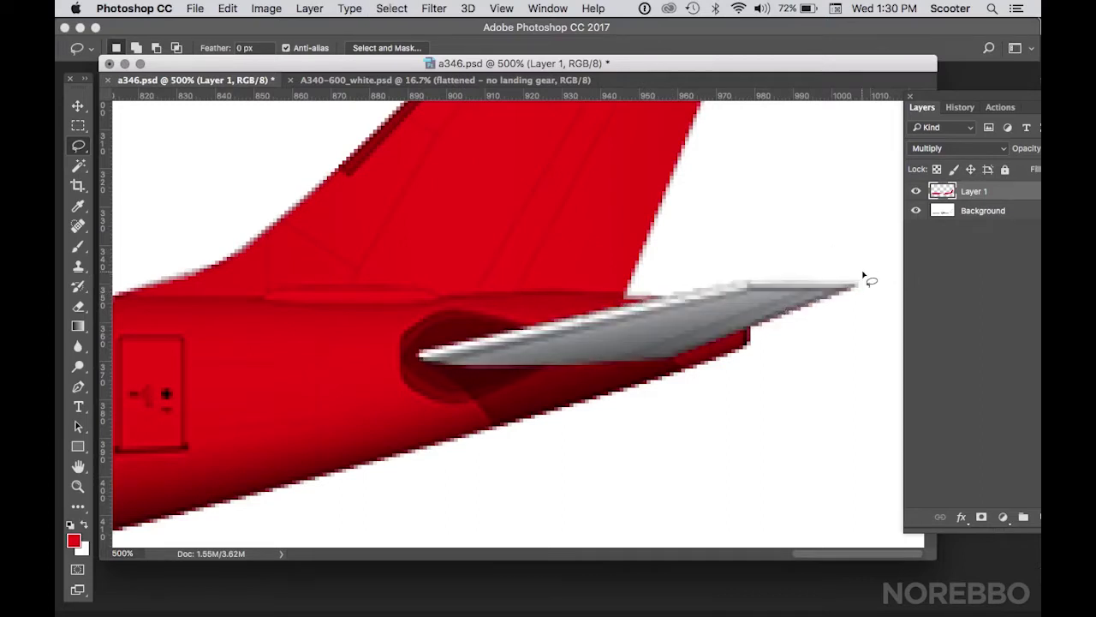
Step: Zoom to the nose gear, lasso it, delete its red, then fit the plane in view
{"action": "double_click", "coordinate": [78, 485]}
{"action": "left_click", "coordinate": [197, 414]}
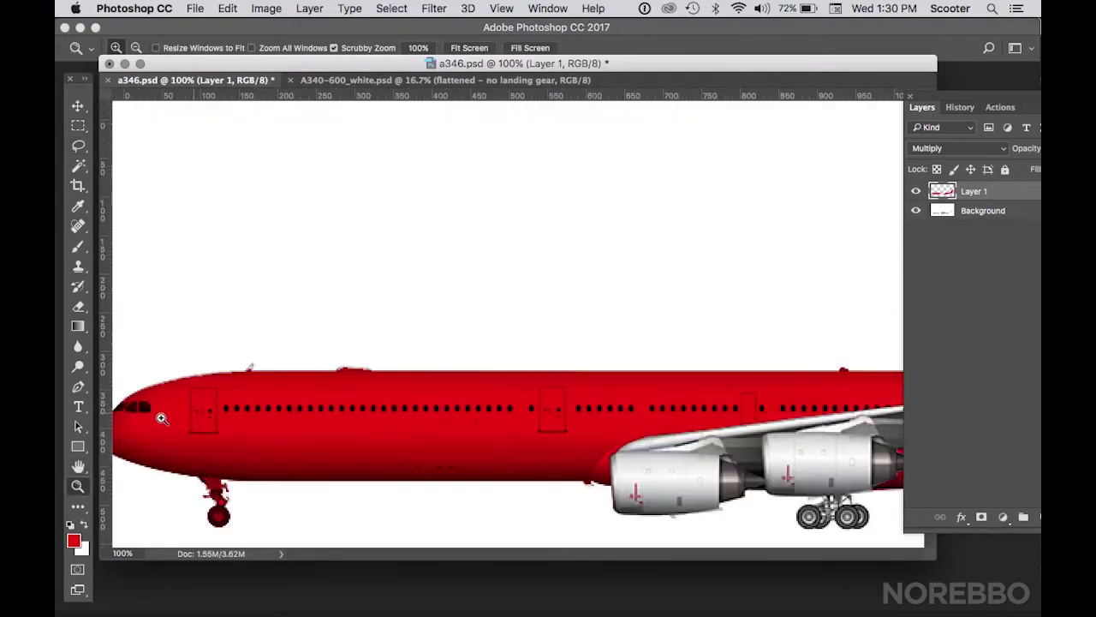
{"action": "left_click", "coordinate": [217, 506]}
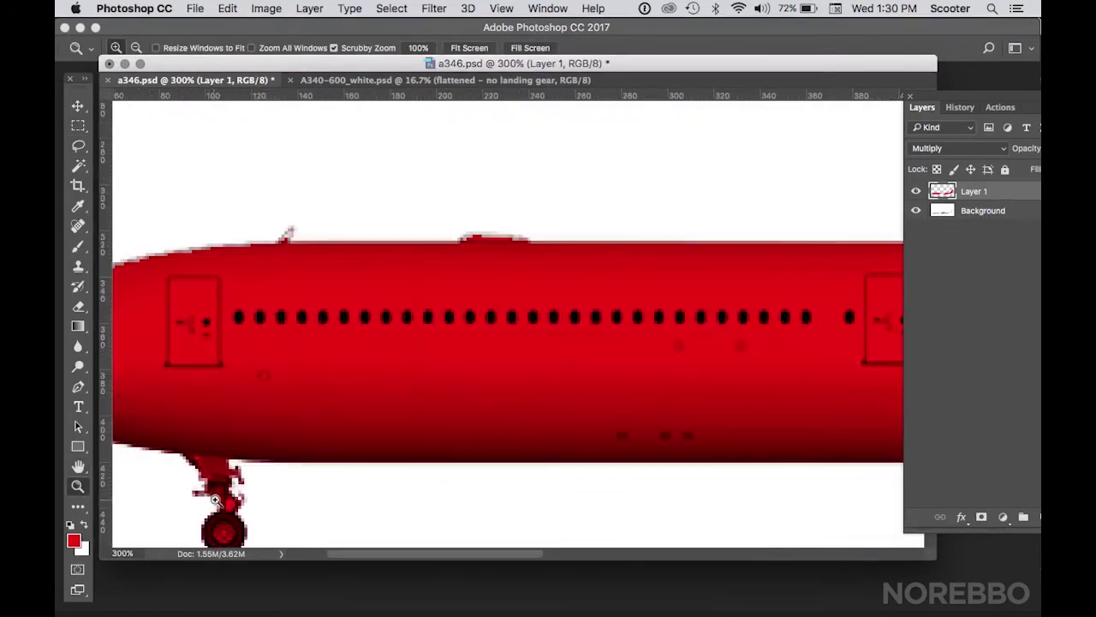
{"action": "left_click", "coordinate": [216, 500]}
{"action": "left_click", "coordinate": [256, 472]}
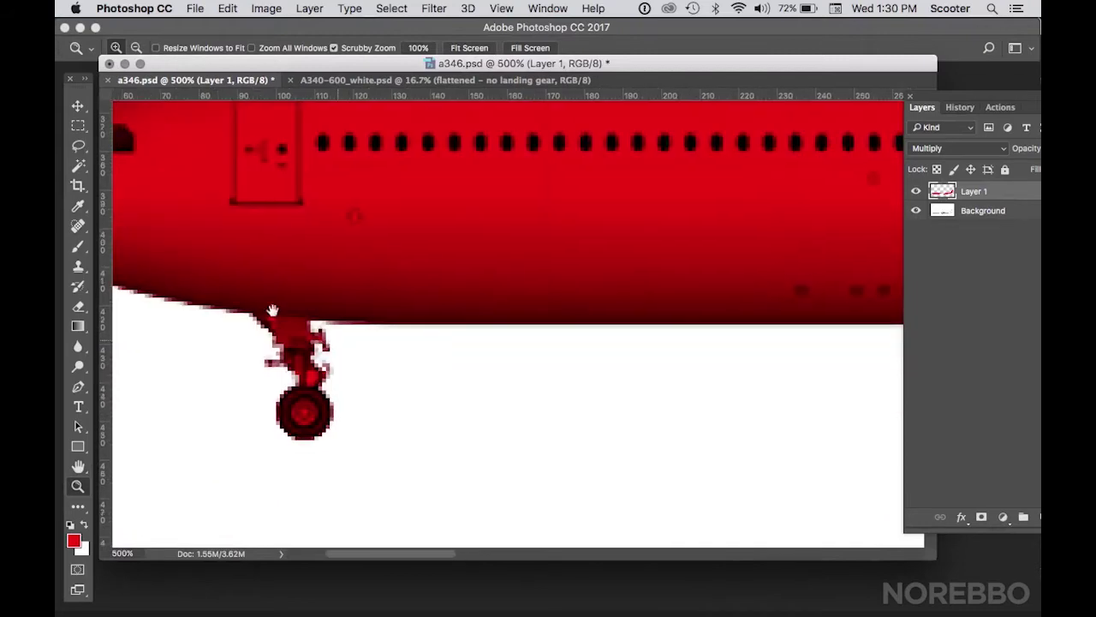
{"action": "left_click", "coordinate": [78, 146]}
{"action": "mouse_move", "coordinate": [241, 320]}
{"action": "left_mouse_down"}
{"action": "mouse_move", "coordinate": [332, 331]}
{"action": "mouse_move", "coordinate": [378, 415]}
{"action": "mouse_move", "coordinate": [308, 467]}
{"action": "mouse_move", "coordinate": [215, 389]}
{"action": "mouse_move", "coordinate": [221, 358]}
{"action": "left_mouse_up"}
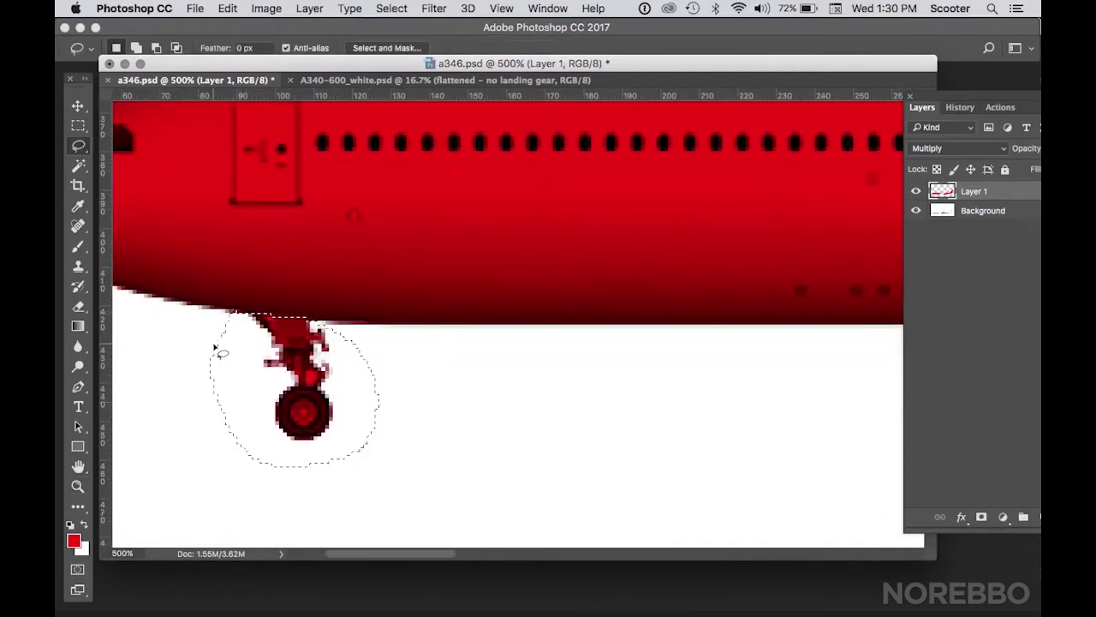
{"action": "key", "text": "Delete"}
{"action": "key", "text": "super+d"}
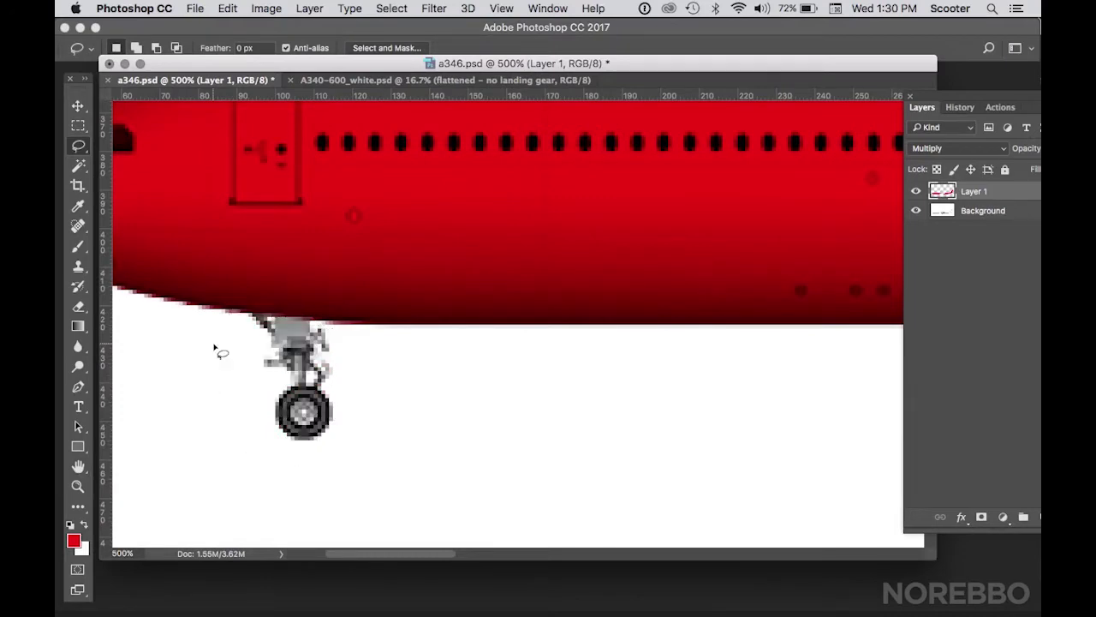
{"action": "left_click", "coordinate": [80, 485]}
{"action": "key", "text": "super+0"}
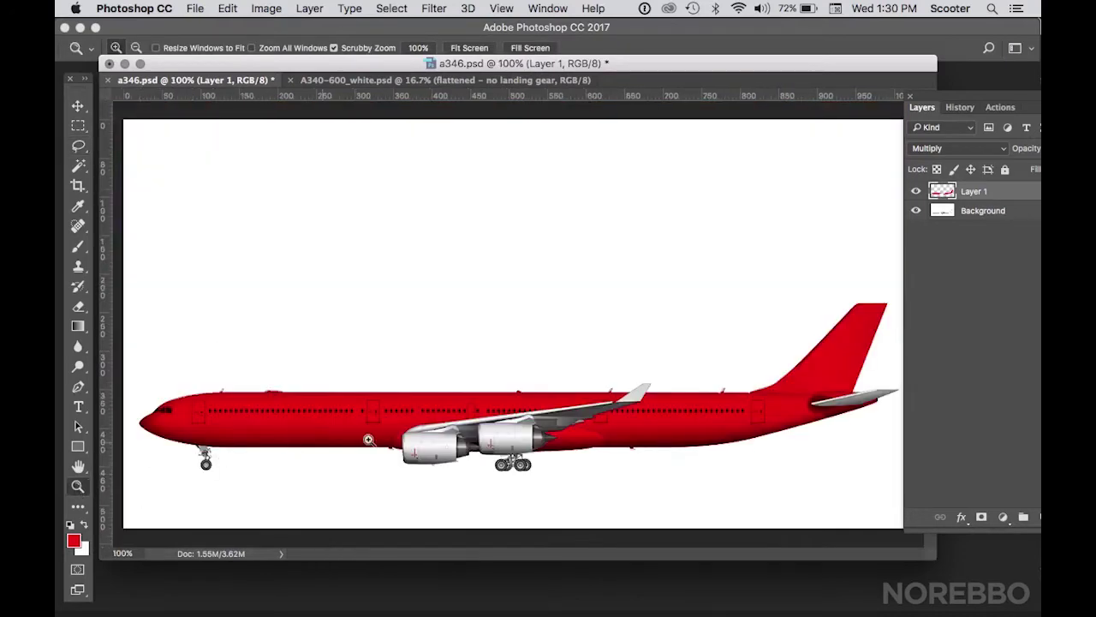
Step: Zoom near the front engine and delete the red speck under the fuselage with a rectangular marquee
{"action": "left_click", "coordinate": [416, 454]}
{"action": "left_click", "coordinate": [416, 455]}
{"action": "left_click", "coordinate": [376, 453]}
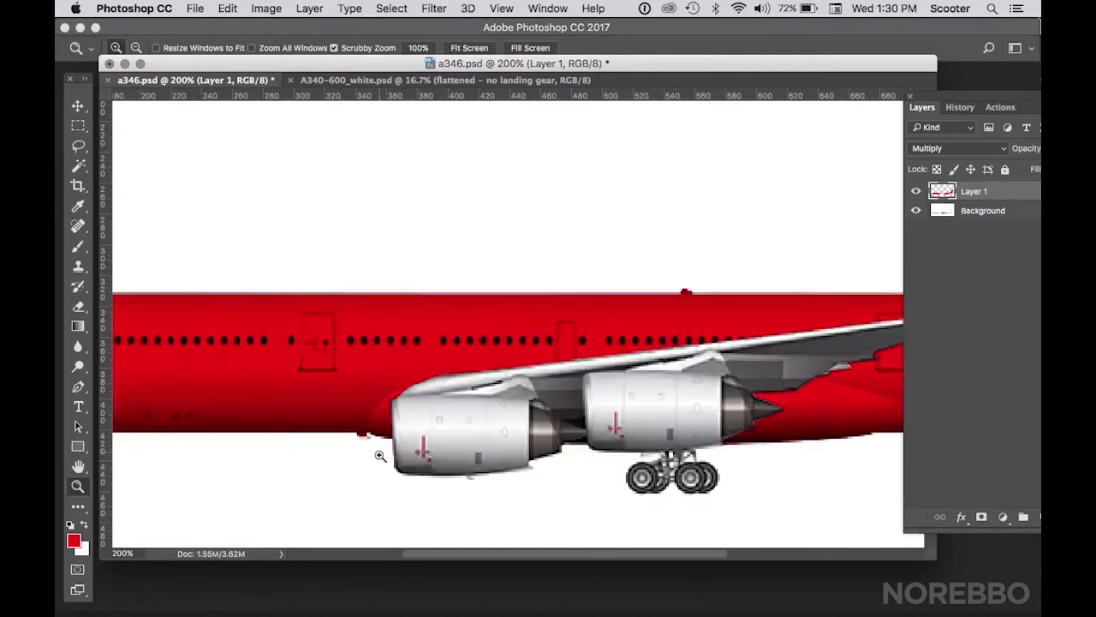
{"action": "left_click", "coordinate": [367, 444]}
{"action": "left_click", "coordinate": [365, 445]}
{"action": "left_click", "coordinate": [365, 445]}
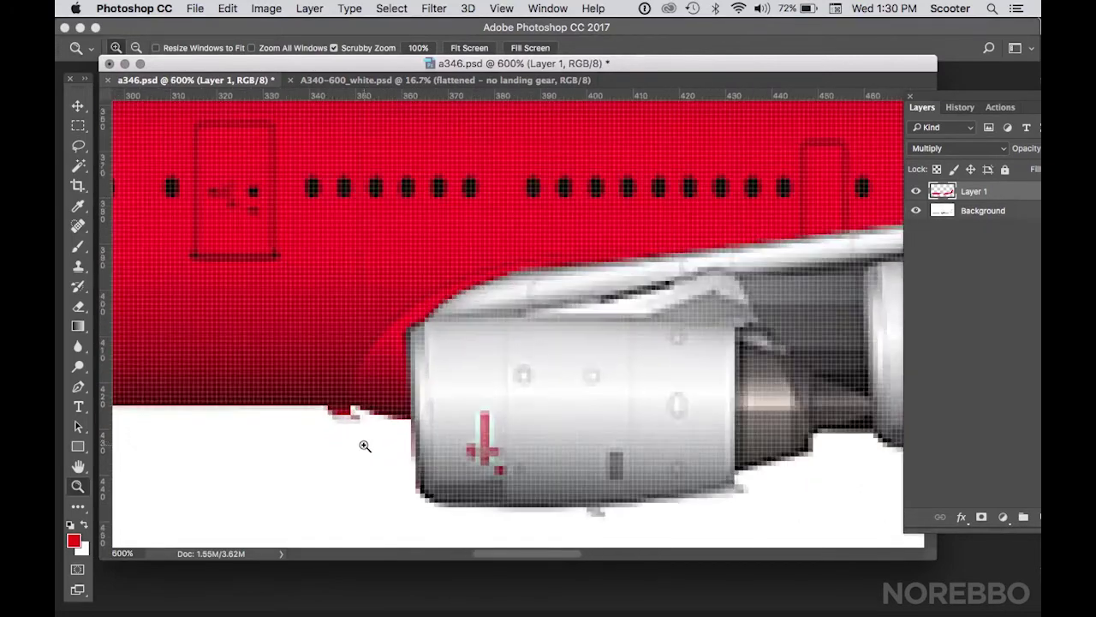
{"action": "left_click", "coordinate": [364, 446]}
{"action": "left_click", "coordinate": [78, 145]}
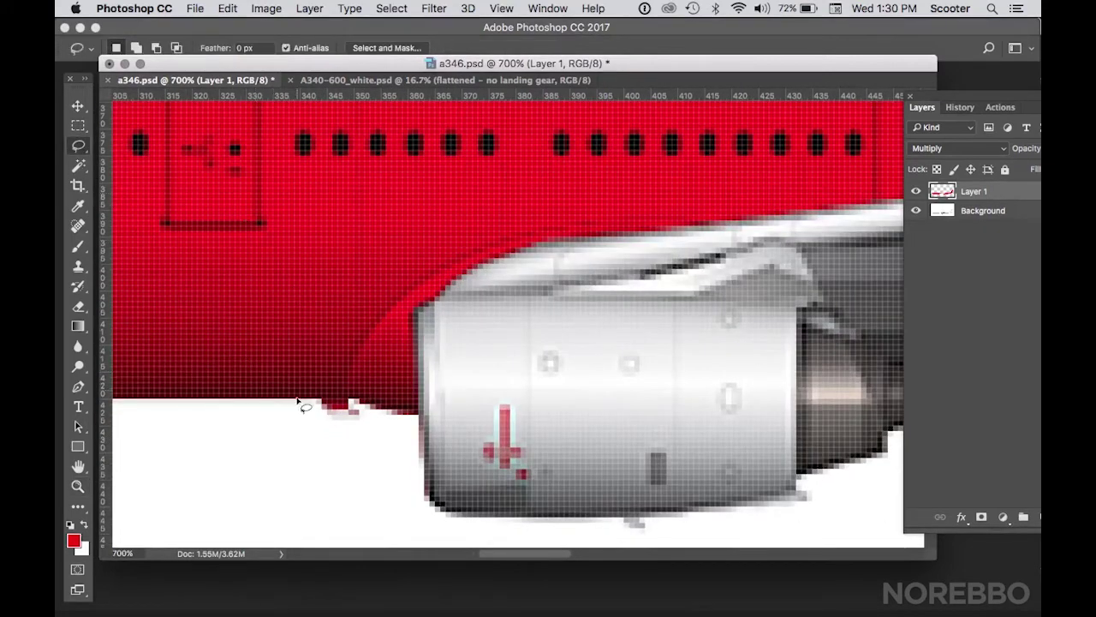
{"action": "left_click_drag", "start_coordinate": [300, 422], "coordinate": [329, 407]}
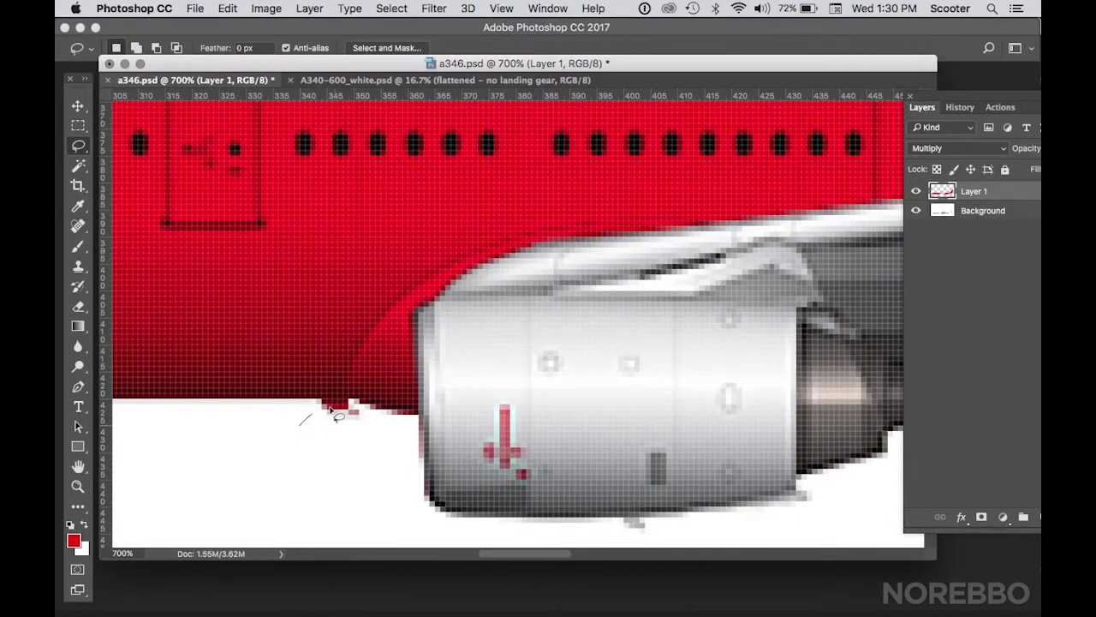
{"action": "left_click", "coordinate": [78, 125]}
{"action": "left_click_drag", "start_coordinate": [294, 435], "coordinate": [356, 401]}
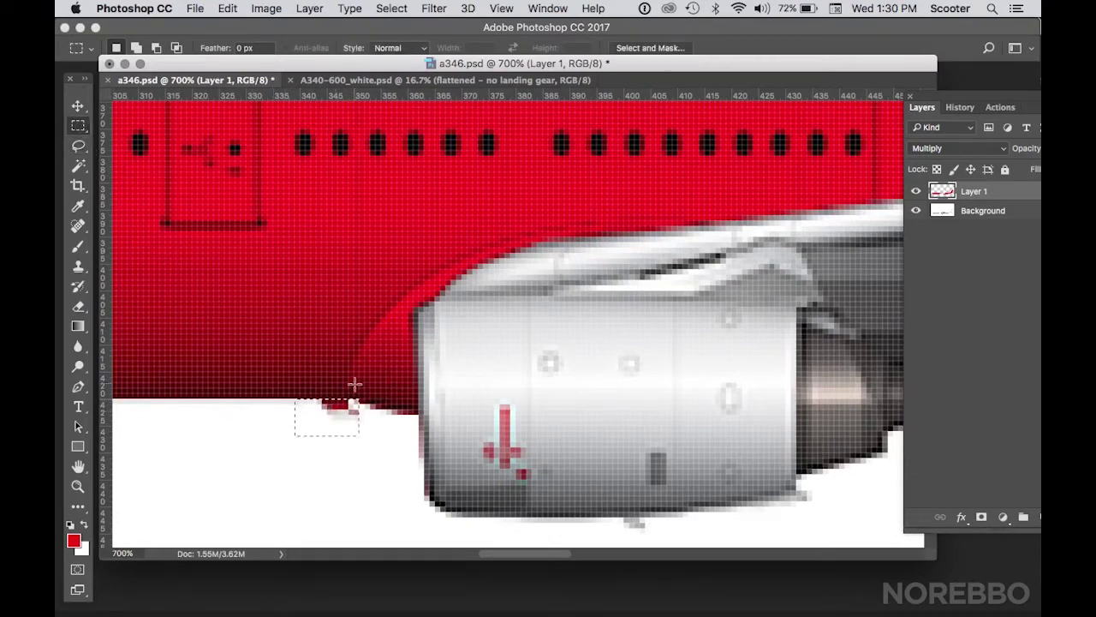
{"action": "key", "text": "Delete"}
{"action": "key", "text": "super+d"}
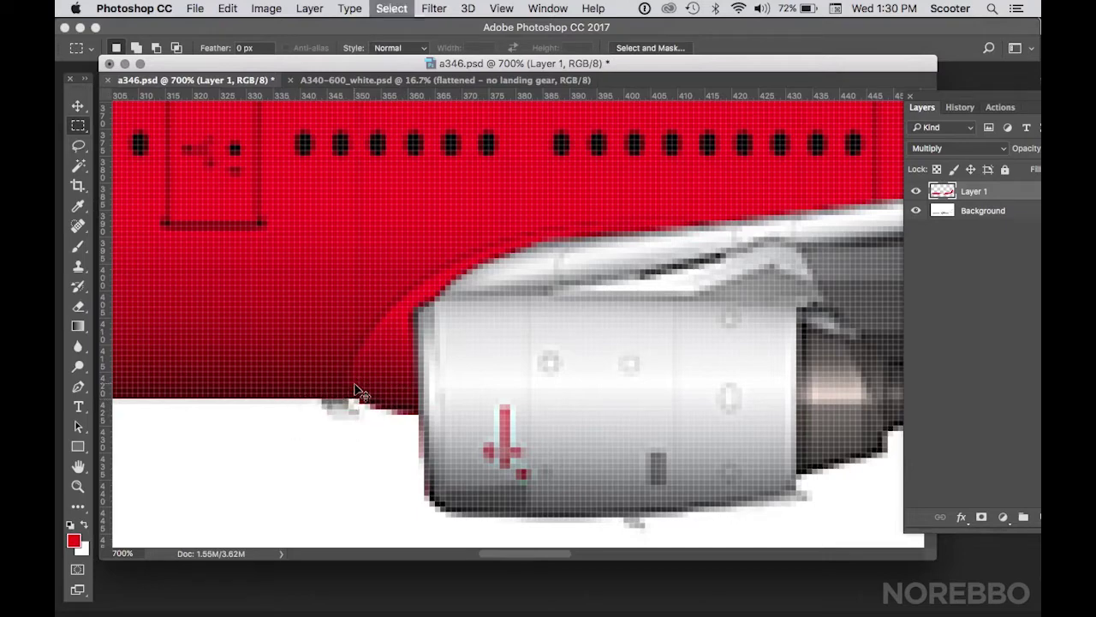
Step: Select the bump on the fuselage top, delete its red, then fit the plane in view
{"action": "left_click_drag", "start_coordinate": [312, 244], "coordinate": [660, 425]}
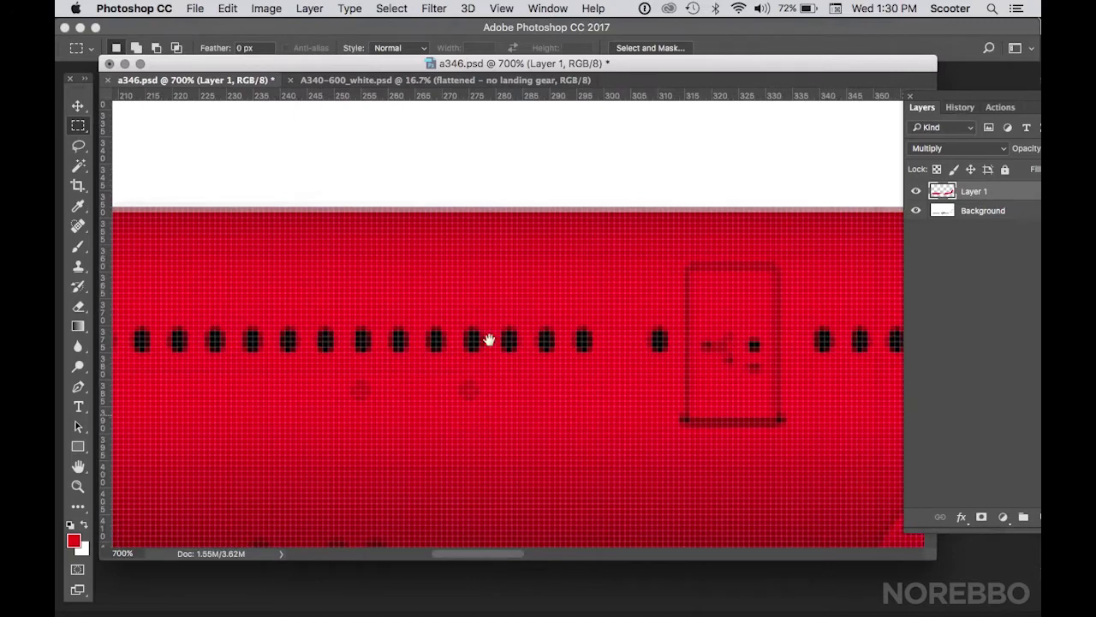
{"action": "scroll", "coordinate": [651, 364], "scroll_direction": "left", "scroll_amount": 15}
{"action": "scroll", "coordinate": [651, 364], "scroll_direction": "up", "scroll_amount": 5}
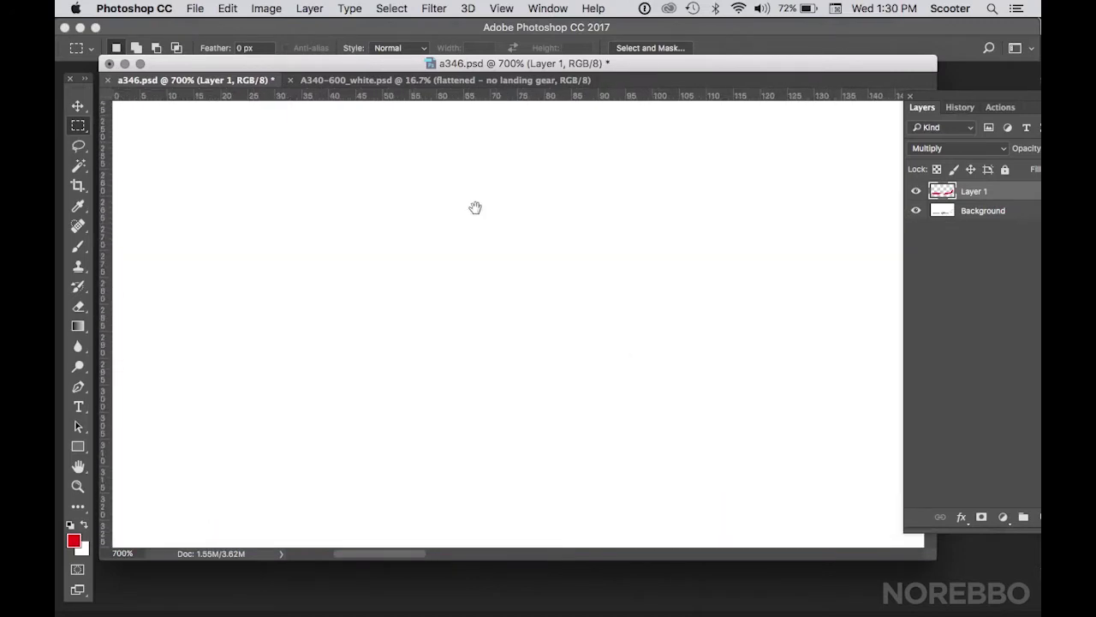
{"action": "scroll", "coordinate": [385, 342], "scroll_direction": "down", "scroll_amount": 5}
{"action": "scroll", "coordinate": [385, 343], "scroll_direction": "right", "scroll_amount": 5}
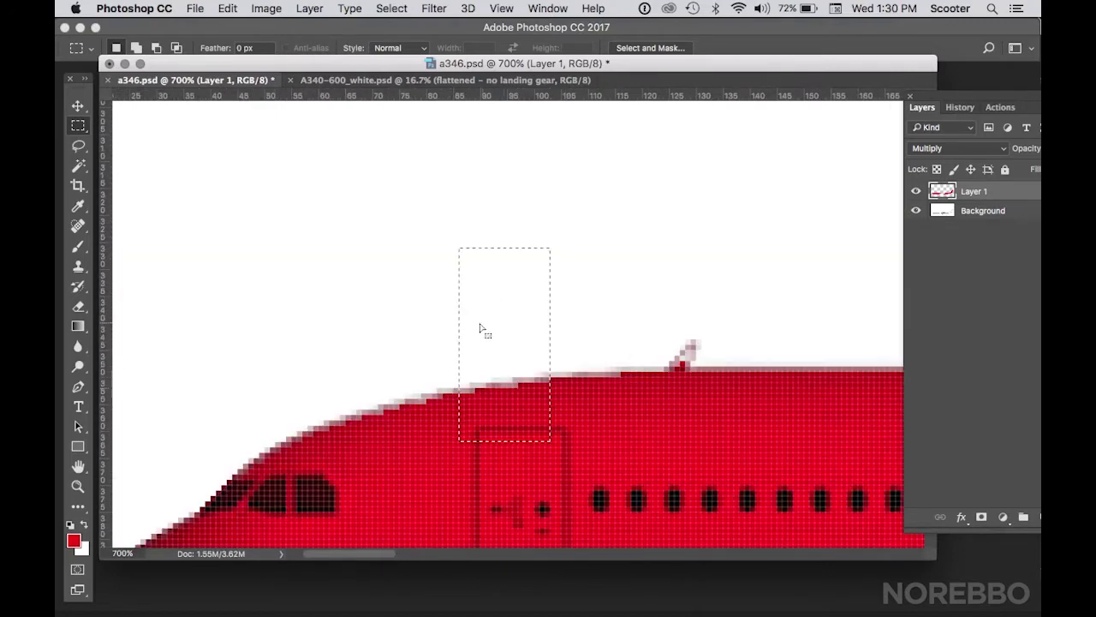
{"action": "left_click_drag", "start_coordinate": [660, 370], "coordinate": [717, 323]}
{"action": "left_click_drag", "start_coordinate": [794, 290], "coordinate": [379, 277]}
{"action": "left_click_drag", "start_coordinate": [440, 292], "coordinate": [771, 399]}
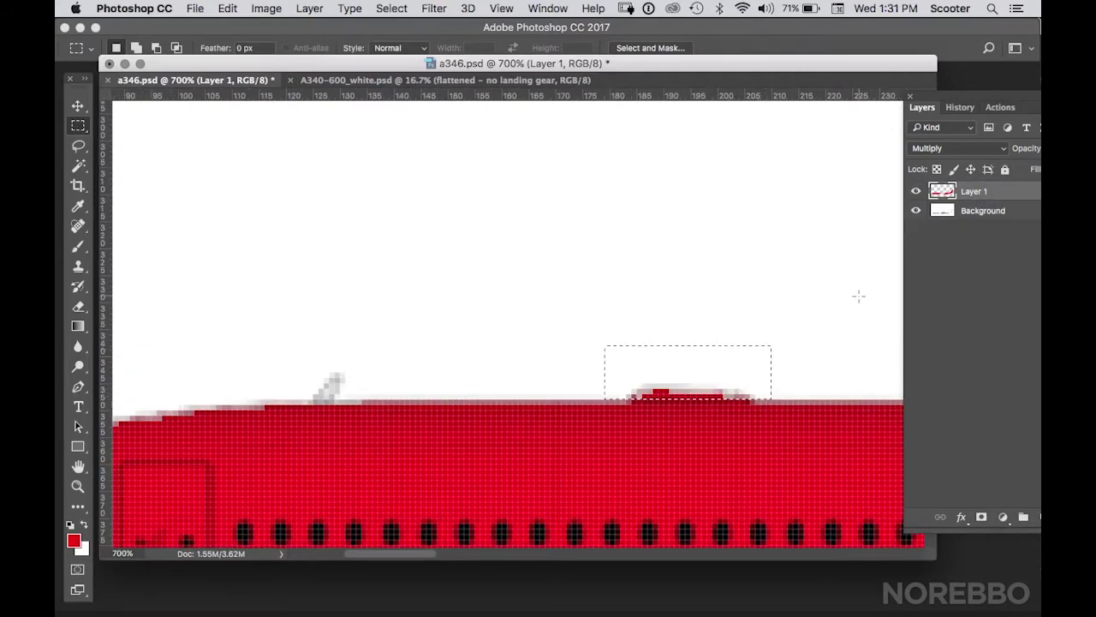
{"action": "key", "text": "Delete"}
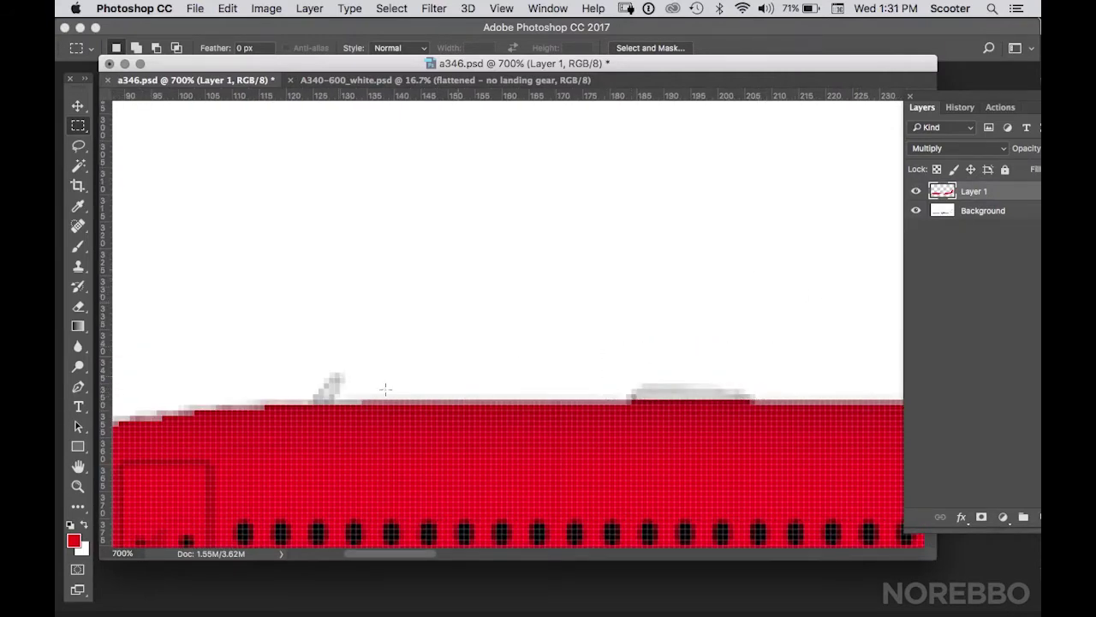
{"action": "double_click", "coordinate": [78, 486]}
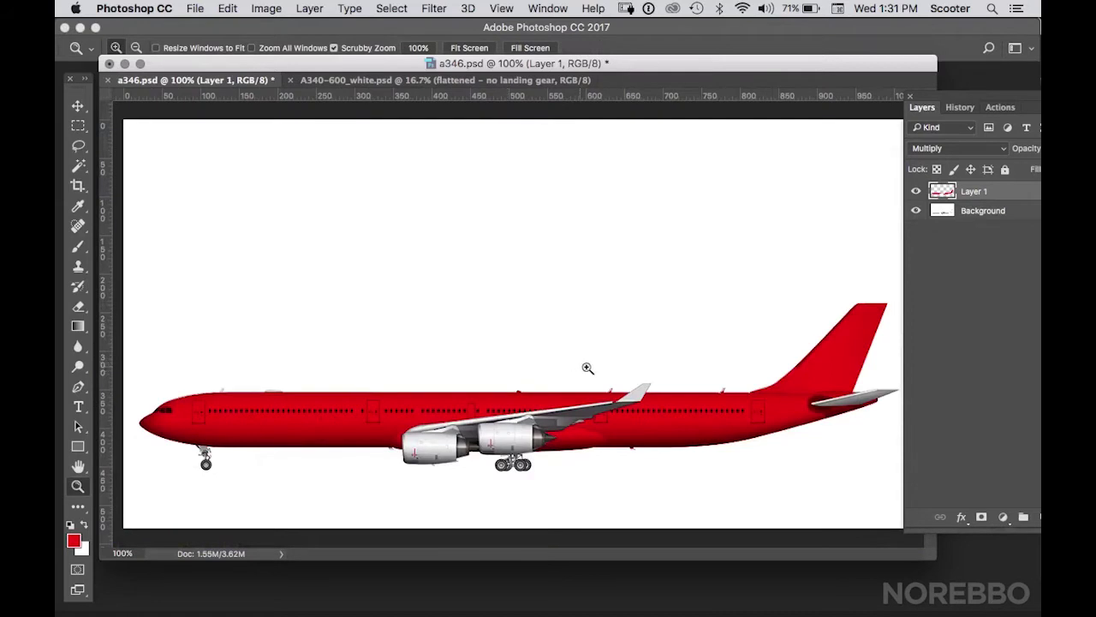
Step: Zoom to the rear fuselage and delete the red from the antennas on top
{"action": "left_click", "coordinate": [683, 394]}
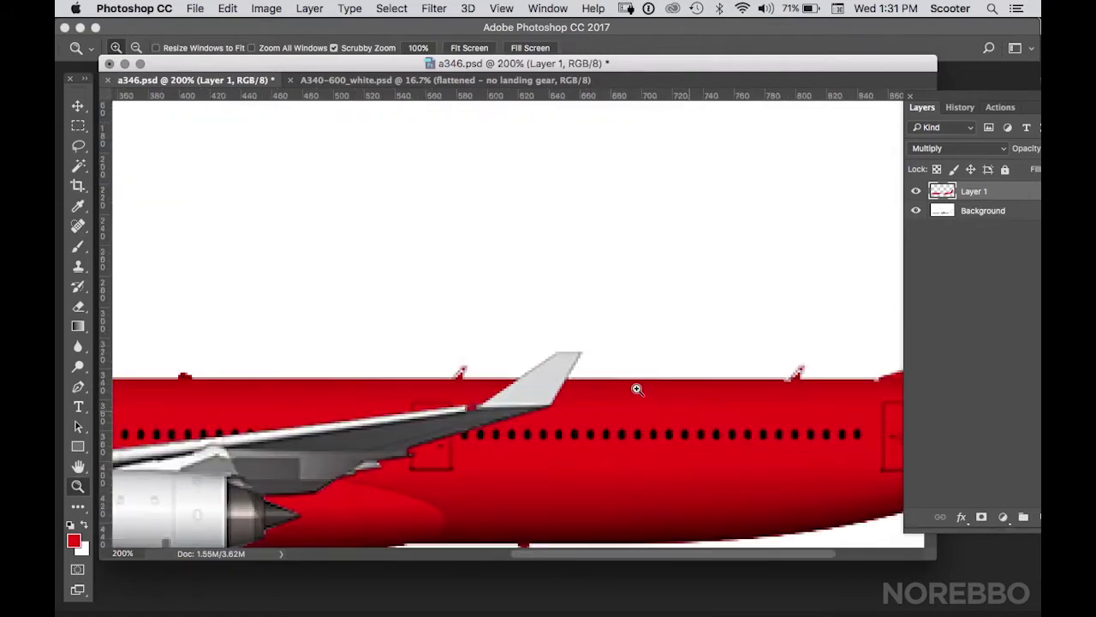
{"action": "left_click", "coordinate": [636, 389]}
{"action": "key", "text": "m"}
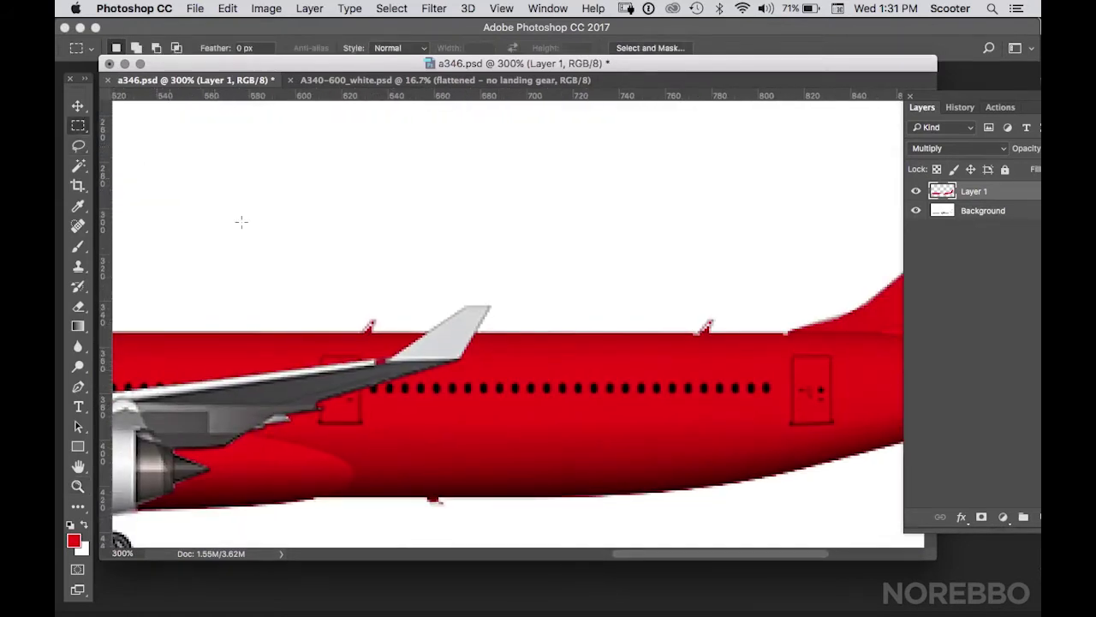
{"action": "left_click_drag", "start_coordinate": [322, 278], "coordinate": [728, 334]}
{"action": "key", "text": "Delete"}
{"action": "key", "text": "super+d"}
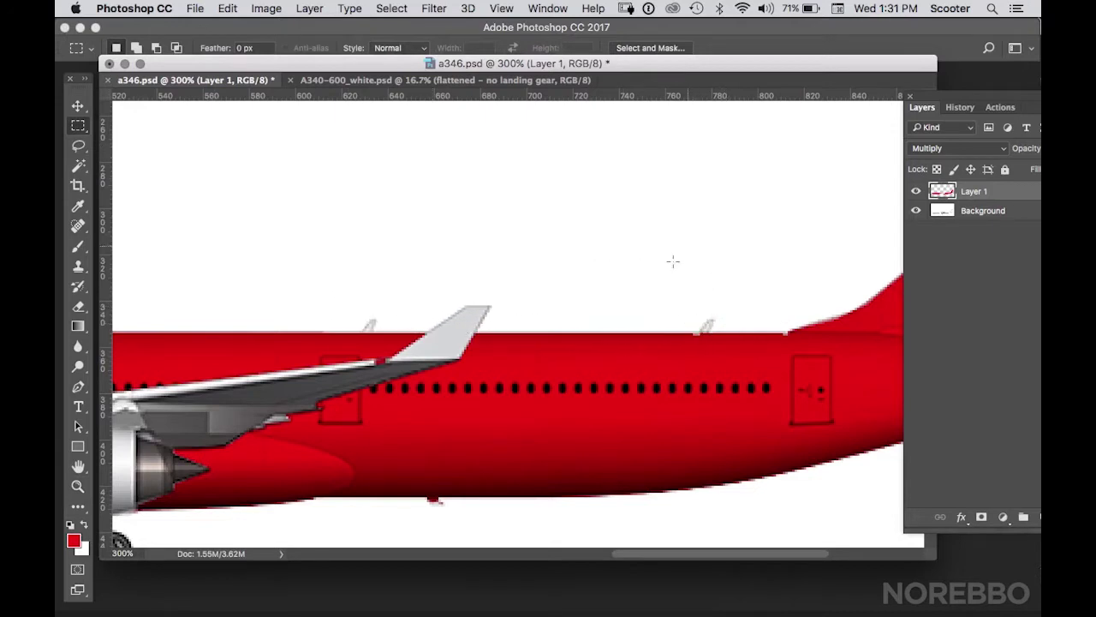
Step: Box the speck beneath the fuselage, then select and check a thin strip along the rear top edge
{"action": "left_click_drag", "start_coordinate": [428, 495], "coordinate": [457, 515]}
{"action": "left_click", "coordinate": [78, 486]}
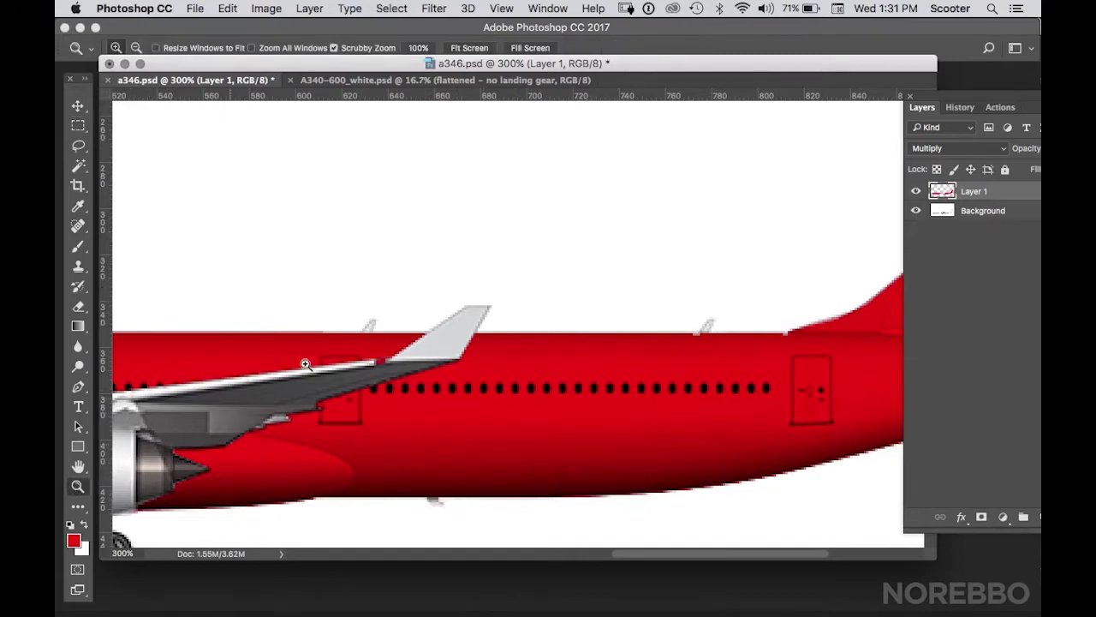
{"action": "left_click_drag", "start_coordinate": [734, 348], "coordinate": [762, 337]}
{"action": "left_click", "coordinate": [785, 330]}
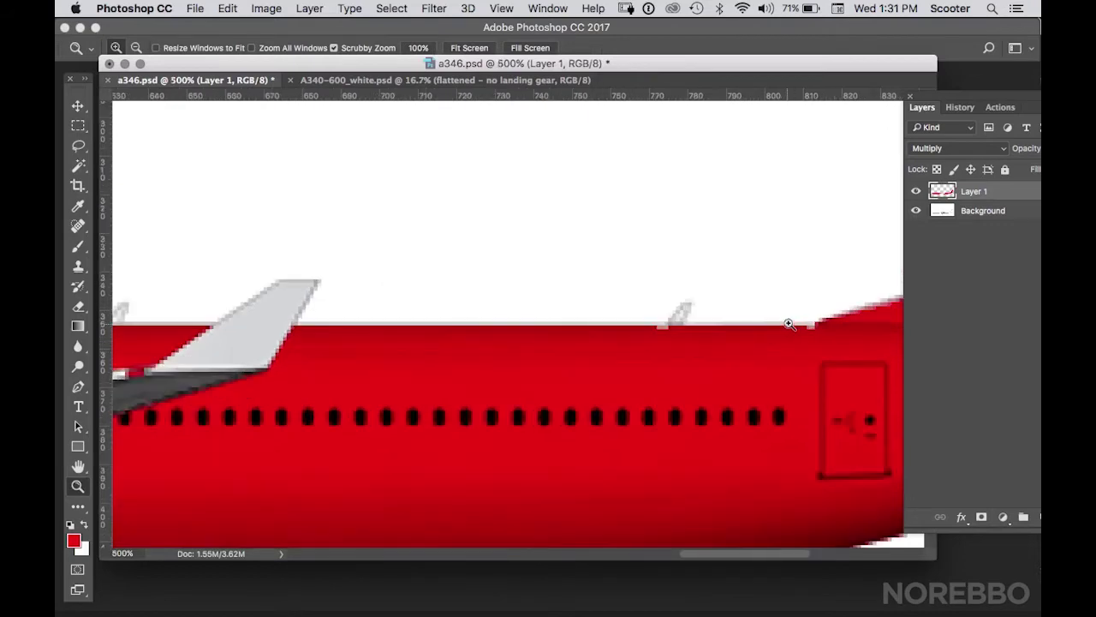
{"action": "left_click", "coordinate": [791, 318]}
{"action": "left_click", "coordinate": [78, 125]}
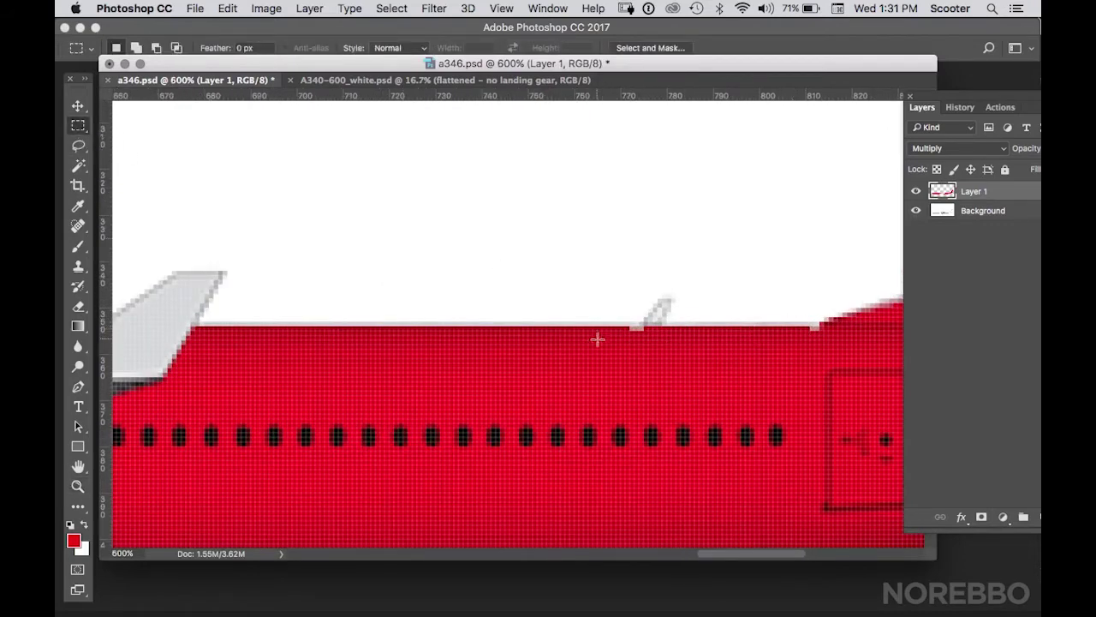
{"action": "left_click_drag", "start_coordinate": [827, 332], "coordinate": [825, 326]}
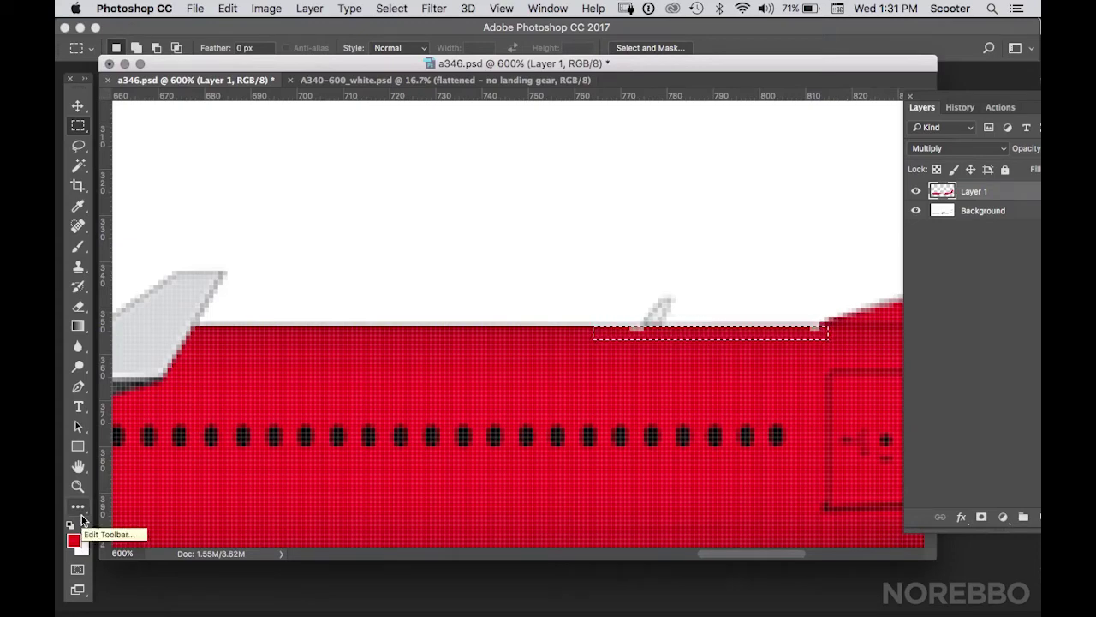
{"action": "key", "text": "super+d"}
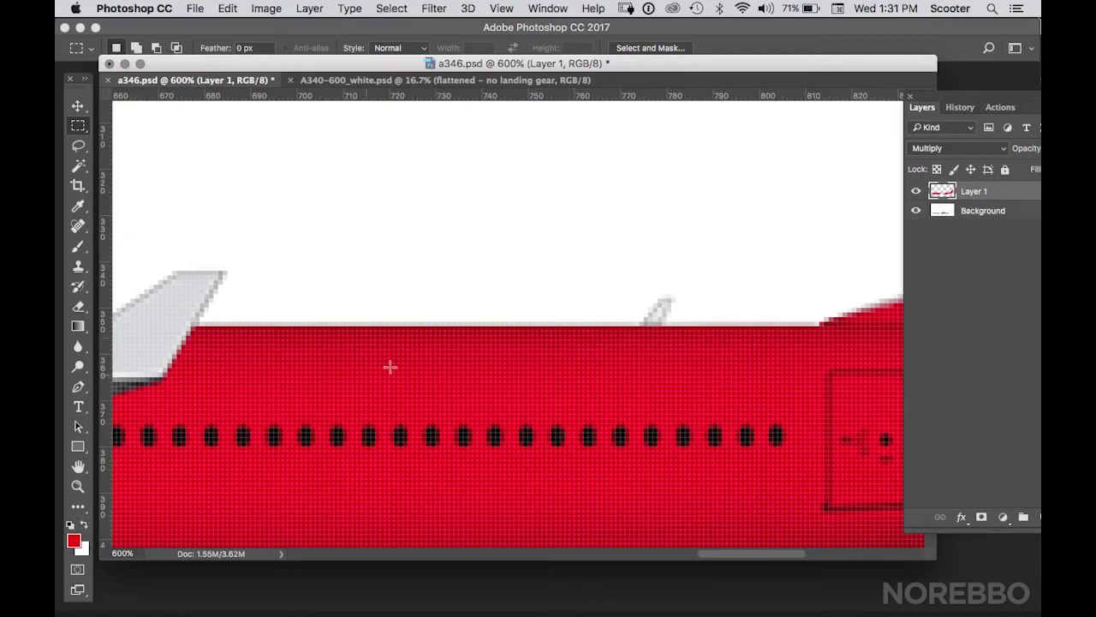
{"action": "double_click", "coordinate": [78, 486]}
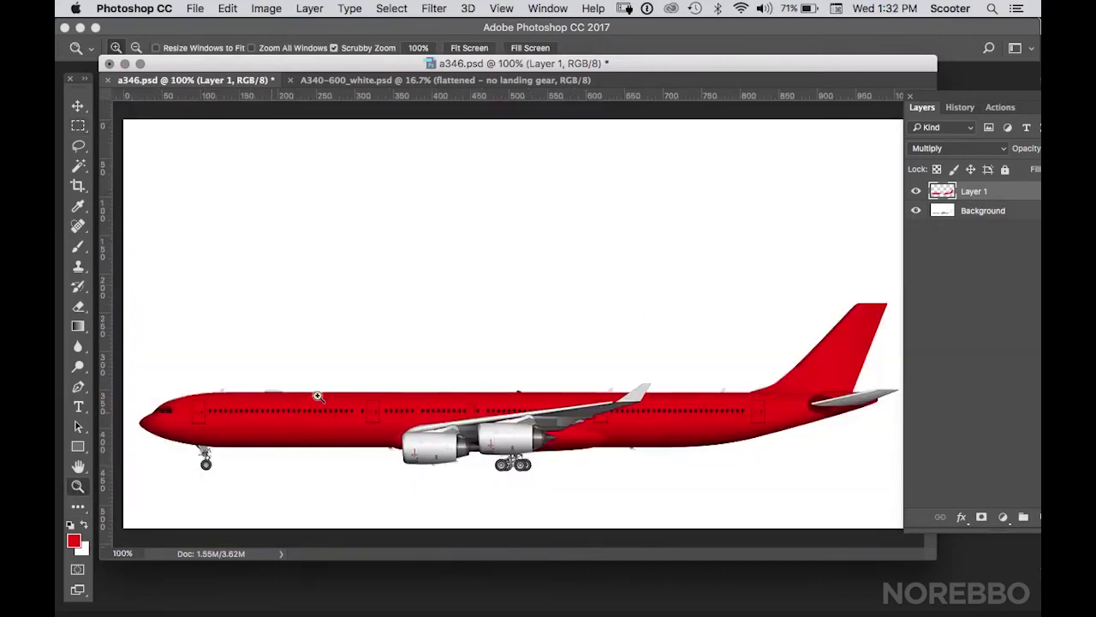
{"action": "left_click", "coordinate": [915, 191]}
{"action": "left_click", "coordinate": [915, 192]}
{"action": "left_click", "coordinate": [916, 192]}
{"action": "left_click", "coordinate": [916, 192]}
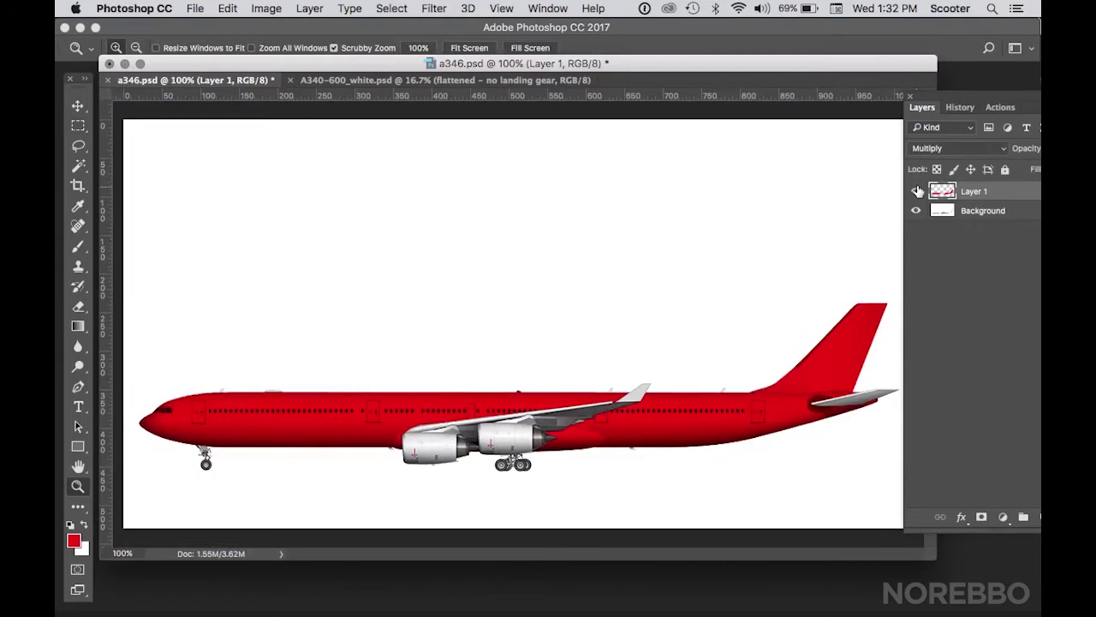
{"action": "left_click", "coordinate": [915, 192]}
{"action": "left_click", "coordinate": [917, 191]}
{"action": "left_click", "coordinate": [917, 192]}
{"action": "left_click", "coordinate": [918, 191]}
{"action": "left_click", "coordinate": [918, 192]}
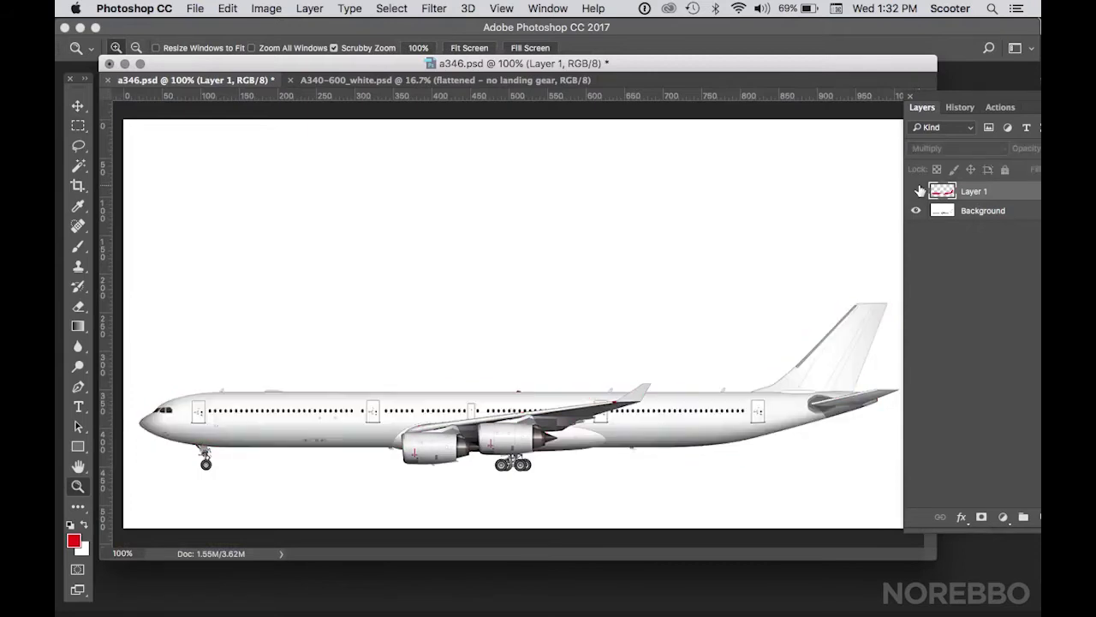
{"action": "left_click", "coordinate": [920, 192]}
{"action": "left_click", "coordinate": [919, 192]}
{"action": "left_click", "coordinate": [919, 192]}
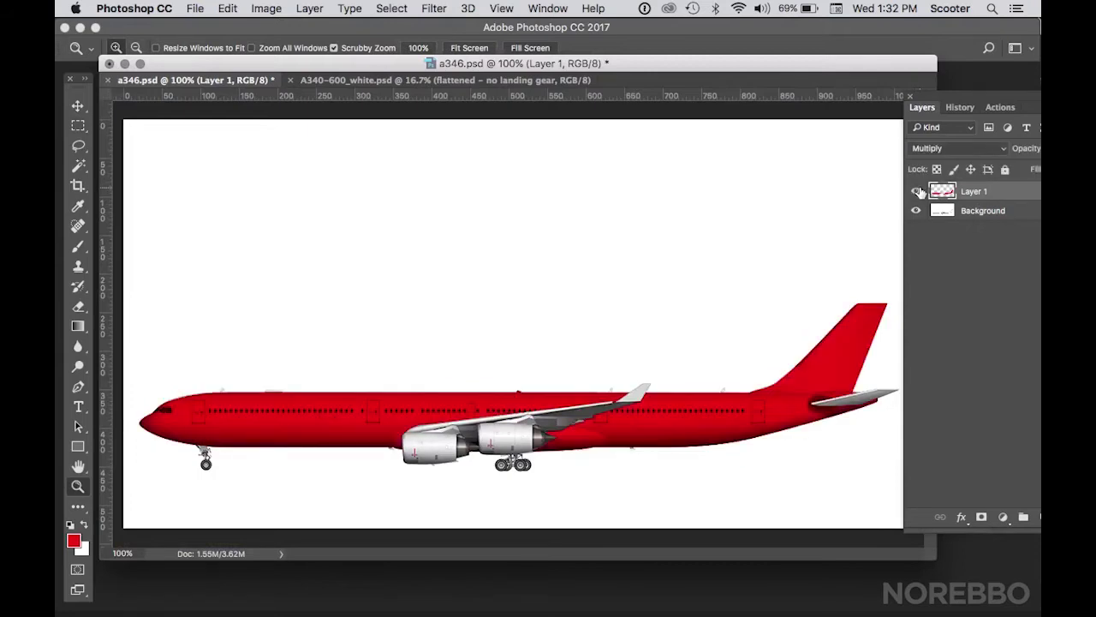
{"action": "left_click", "coordinate": [919, 192]}
{"action": "left_click", "coordinate": [919, 192]}
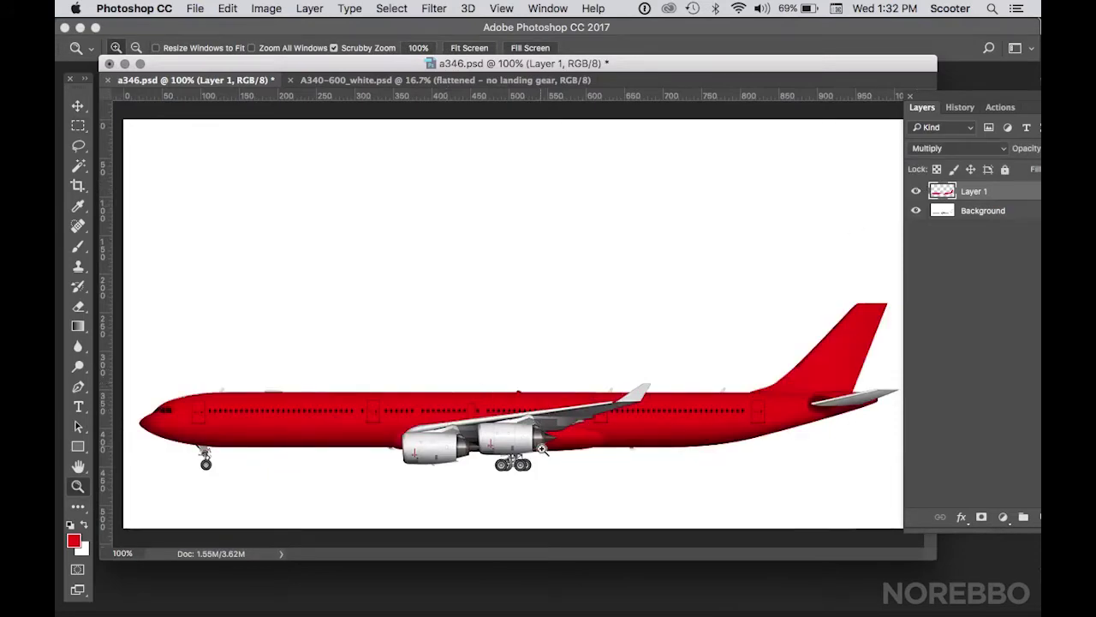
{"action": "left_click_drag", "start_coordinate": [545, 452], "coordinate": [566, 445]}
{"action": "left_click", "coordinate": [566, 444]}
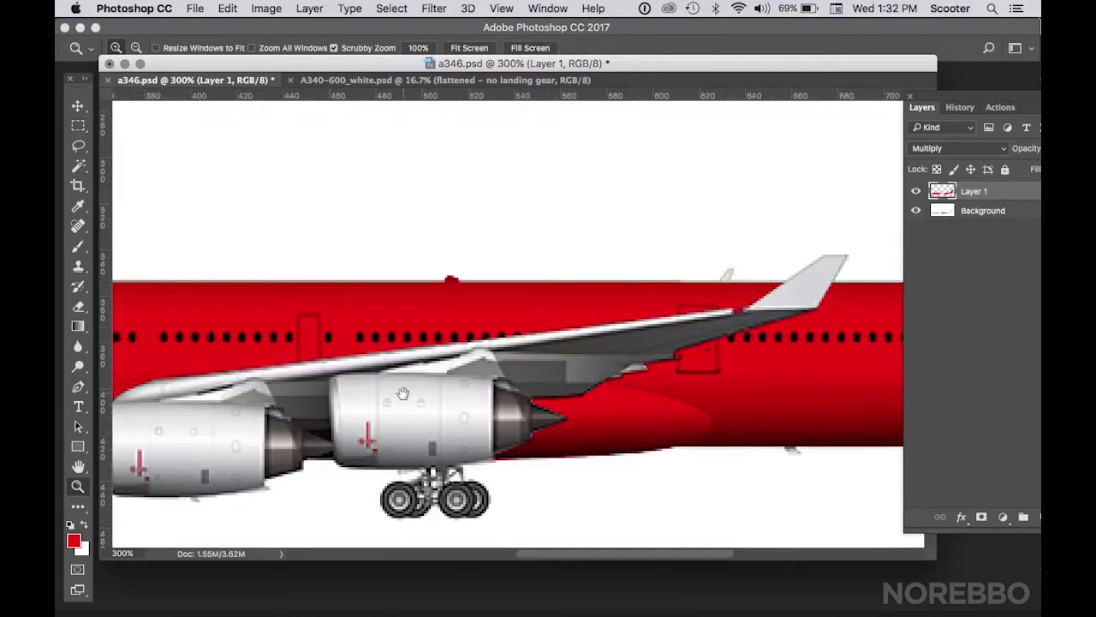
{"action": "left_click", "coordinate": [532, 435]}
{"action": "left_click_drag", "start_coordinate": [477, 375], "coordinate": [518, 351]}
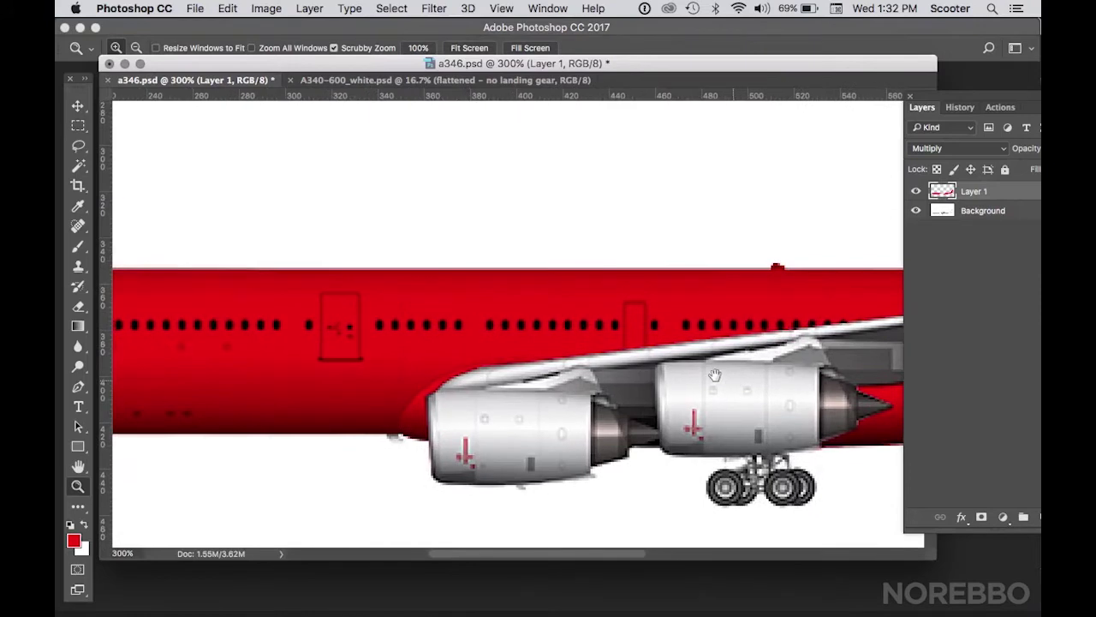
{"action": "left_click", "coordinate": [518, 351], "text": "alt"}
{"action": "left_click", "coordinate": [519, 349], "text": "alt"}
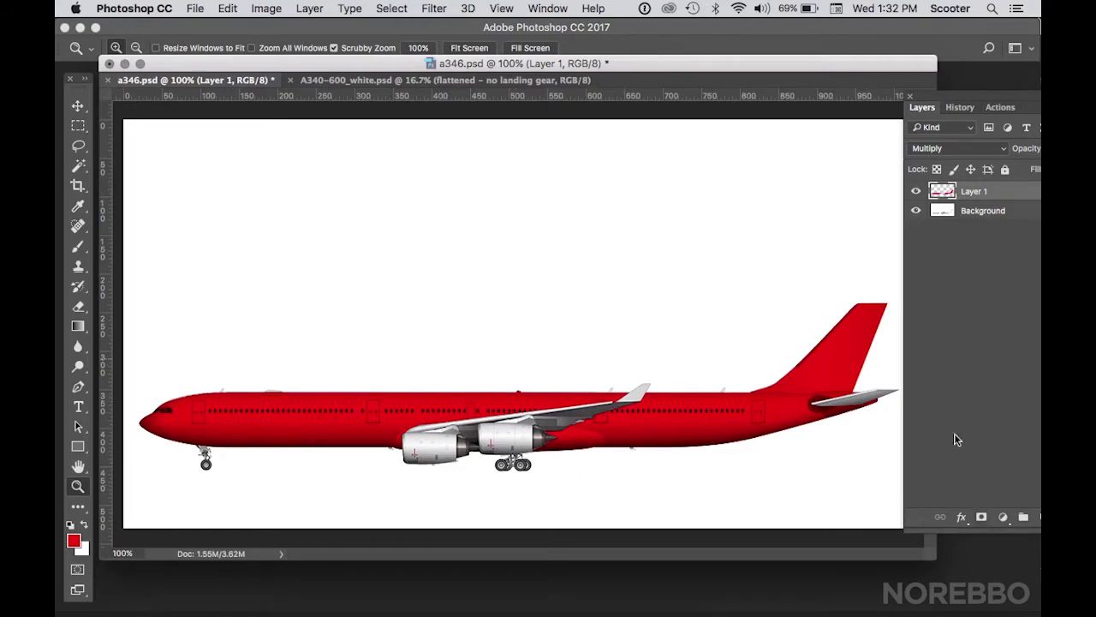
Step: Add a new Layer 2 above Layer 1 and switch to a white brush
{"action": "left_click_drag", "start_coordinate": [993, 104], "coordinate": [934, 92]}
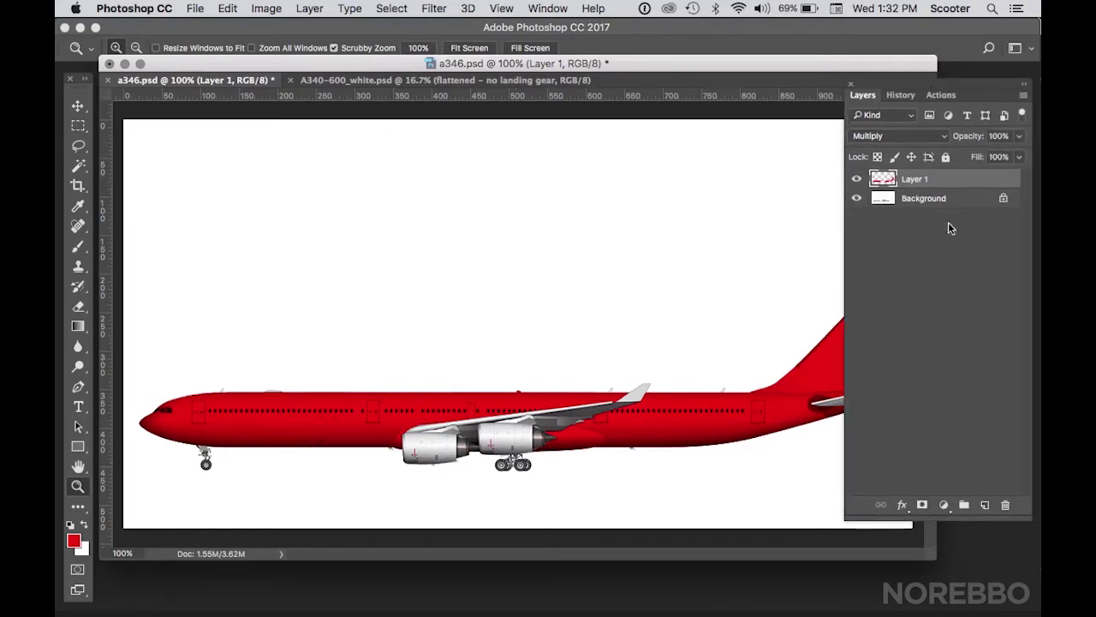
{"action": "left_click", "coordinate": [986, 506]}
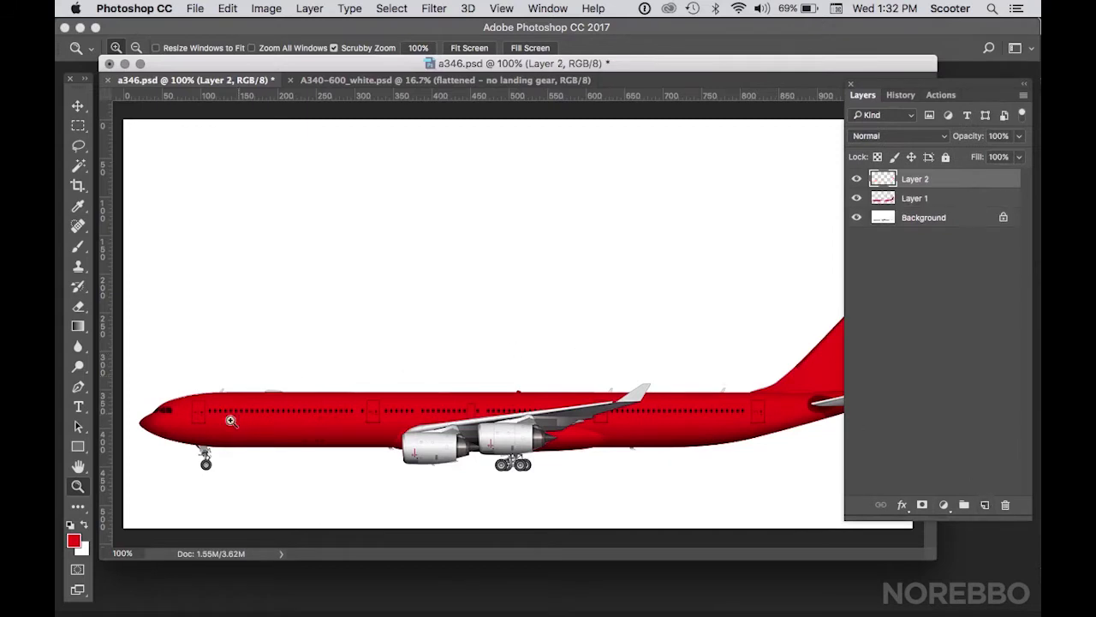
{"action": "left_click", "coordinate": [83, 525]}
{"action": "left_click", "coordinate": [78, 245]}
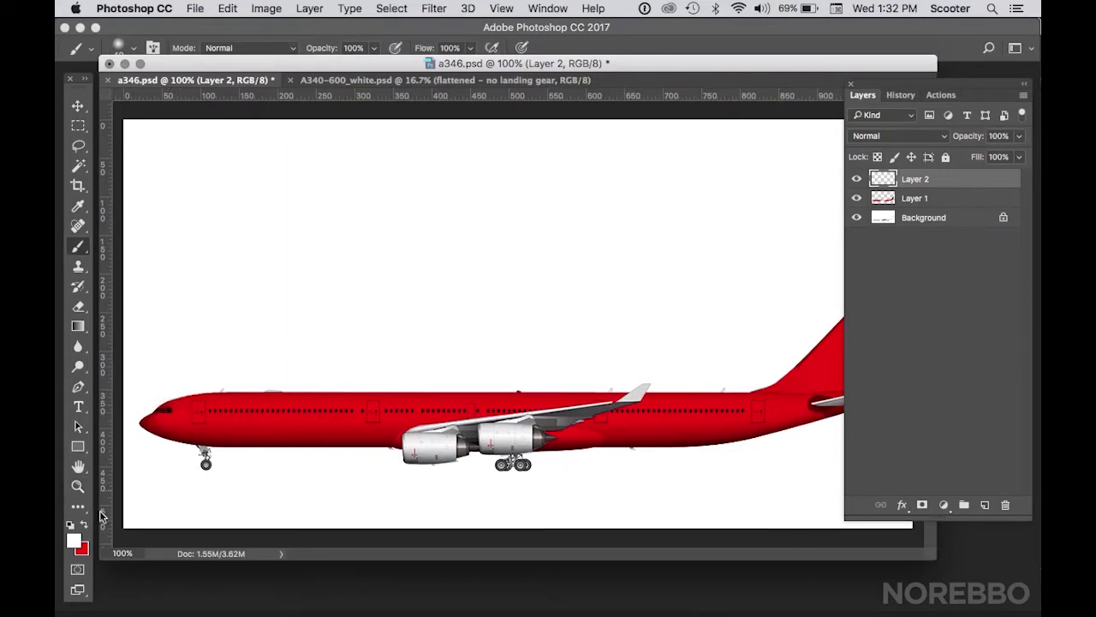
Step: Paint a straight white stroke along the fuselage from the nose to the tail
{"action": "left_click_drag", "start_coordinate": [878, 85], "coordinate": [869, 111]}
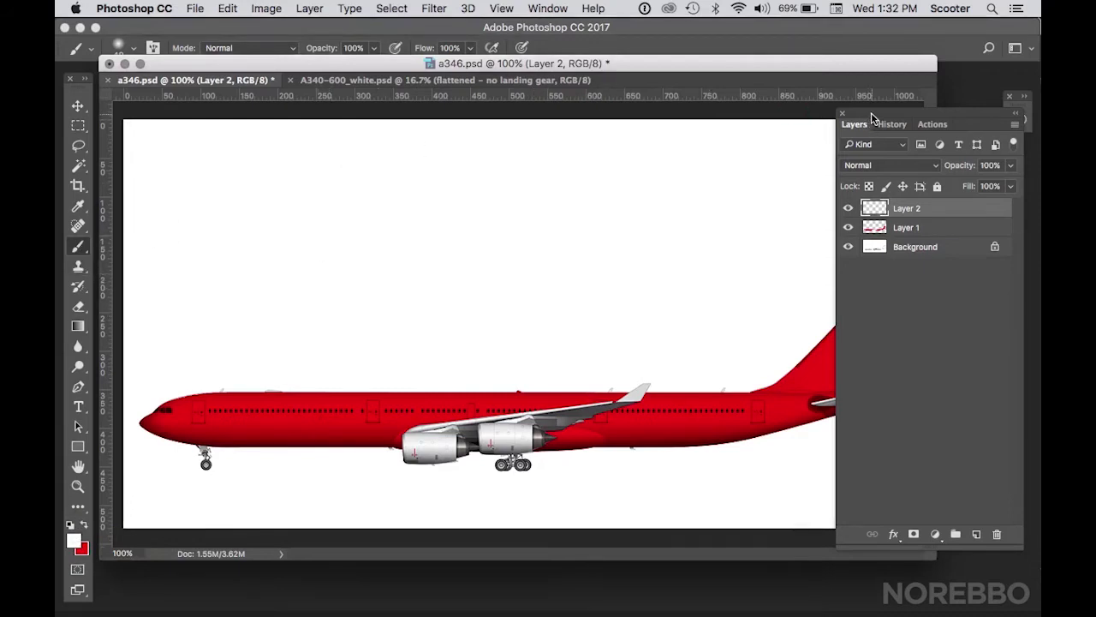
{"action": "left_click_drag", "start_coordinate": [872, 117], "coordinate": [928, 143]}
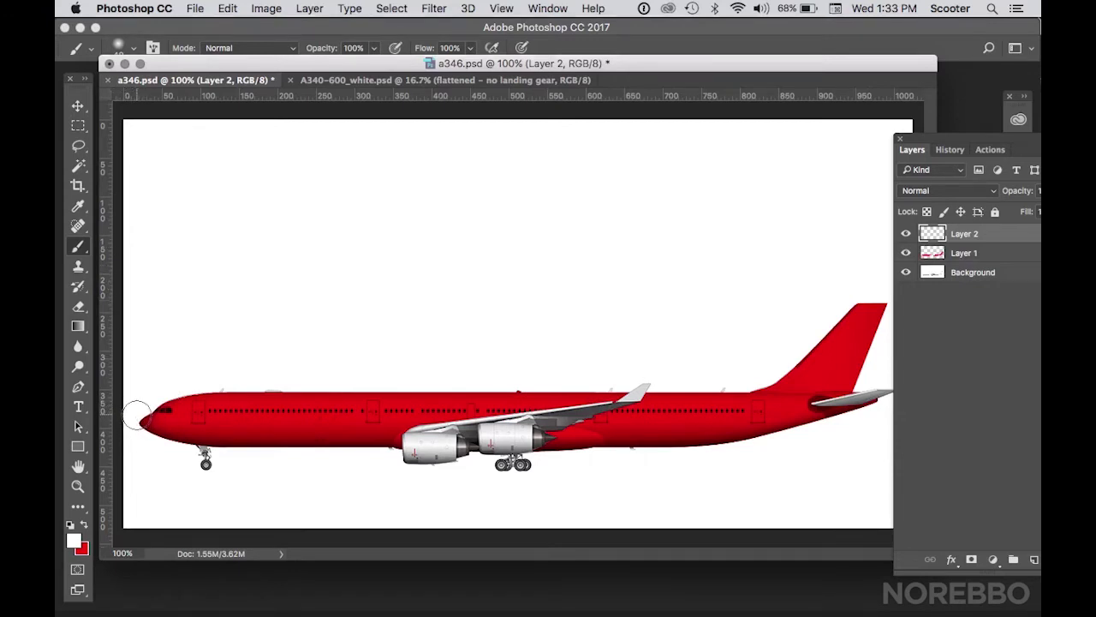
{"action": "left_click_drag", "start_coordinate": [137, 416], "coordinate": [146, 416]}
{"action": "left_click", "coordinate": [882, 412], "text": "shift"}
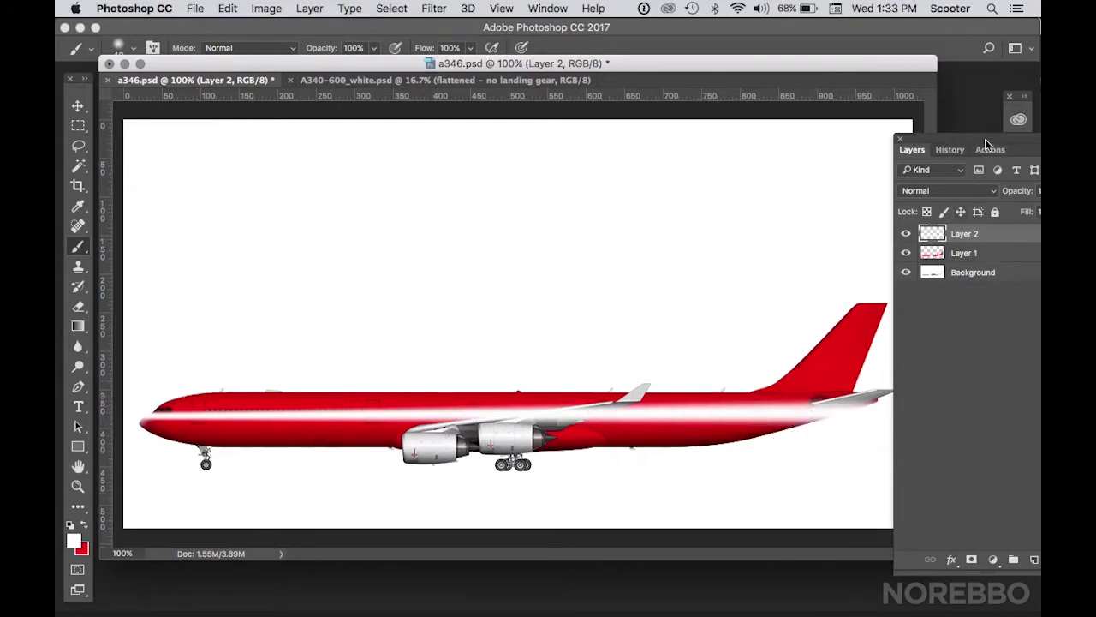
Step: Preview Layer 2 at about 50% opacity, then delete Layer 2 with its white stroke
{"action": "left_click_drag", "start_coordinate": [985, 144], "coordinate": [941, 130]}
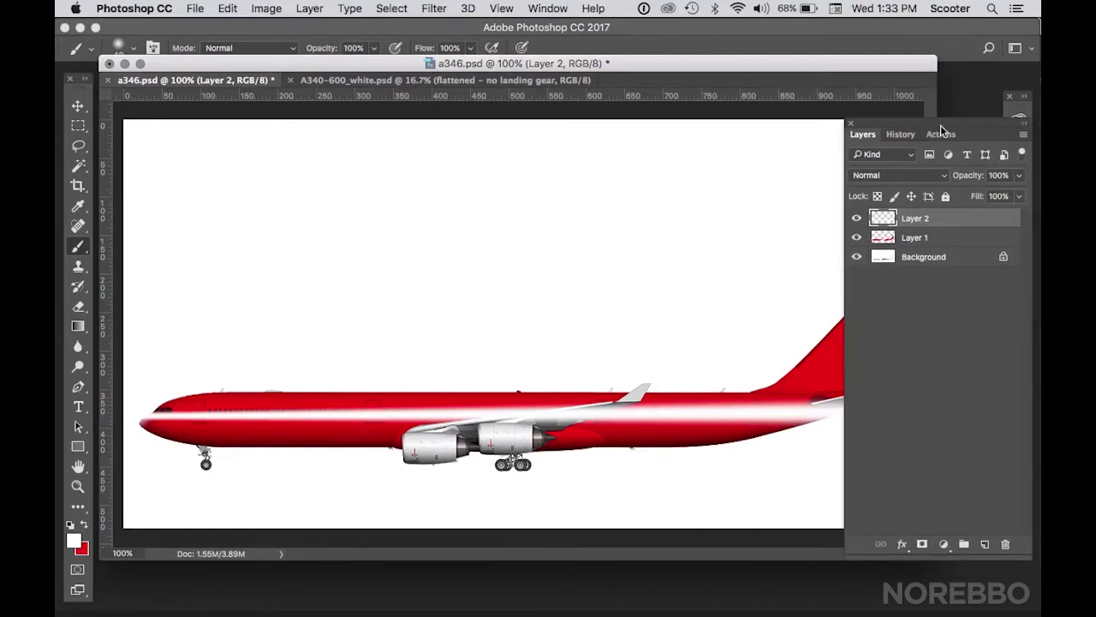
{"action": "left_click", "coordinate": [1020, 175]}
{"action": "left_click_drag", "start_coordinate": [1021, 196], "coordinate": [983, 196]}
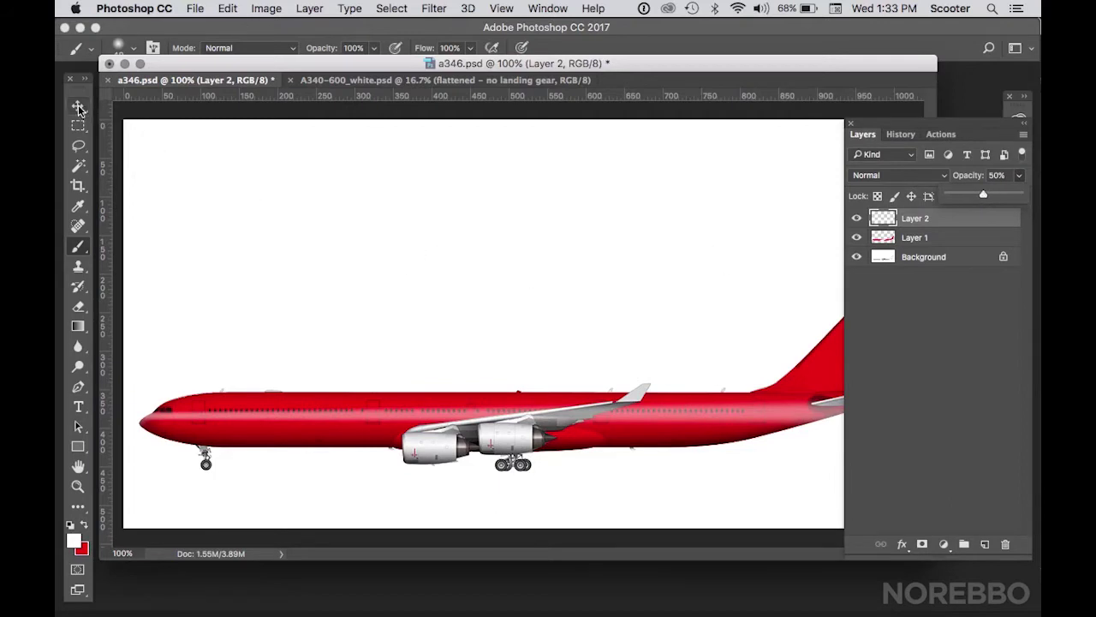
{"action": "left_click", "coordinate": [960, 225]}
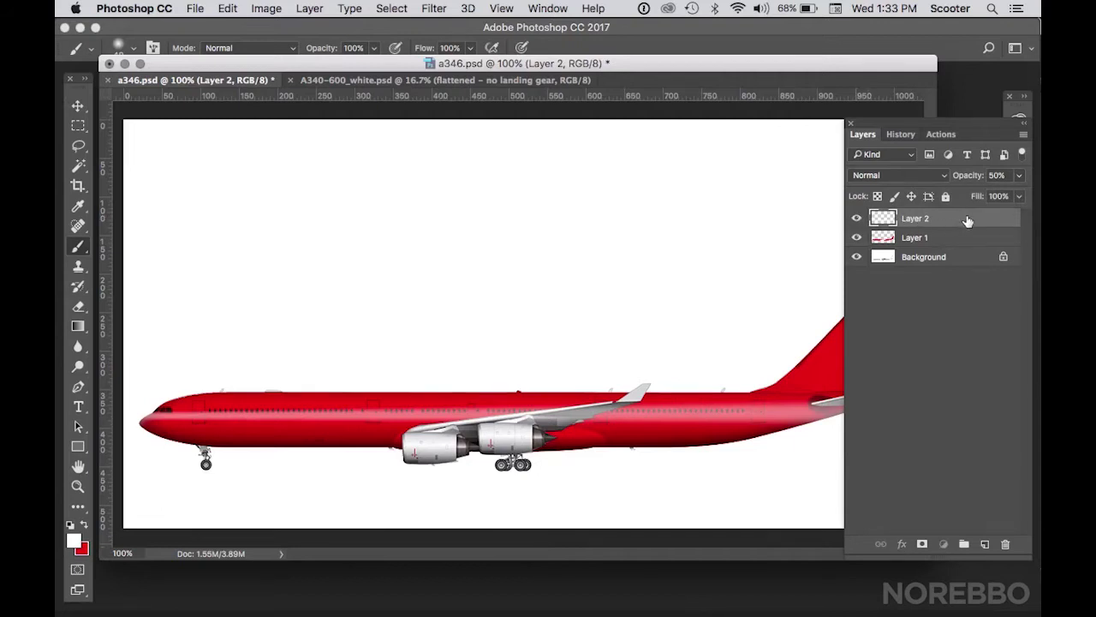
{"action": "left_click_drag", "start_coordinate": [968, 221], "coordinate": [1008, 546]}
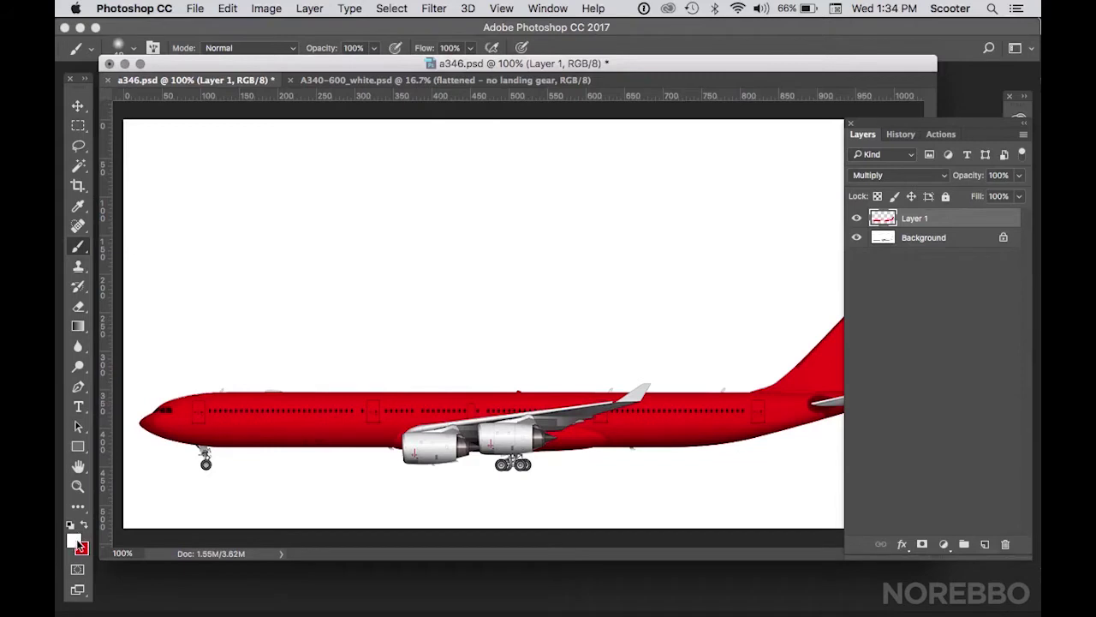
Step: Sample the fuselage red with the eyedropper and lighten it in the Color Picker
{"action": "left_click", "coordinate": [78, 207]}
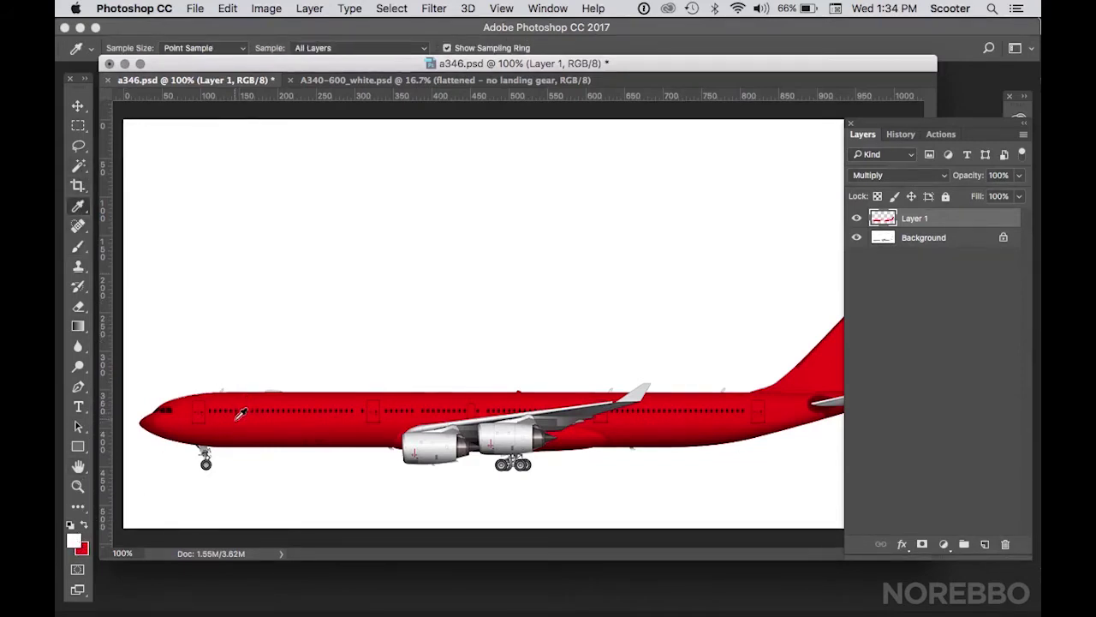
{"action": "left_click", "coordinate": [237, 428]}
{"action": "left_click", "coordinate": [74, 541]}
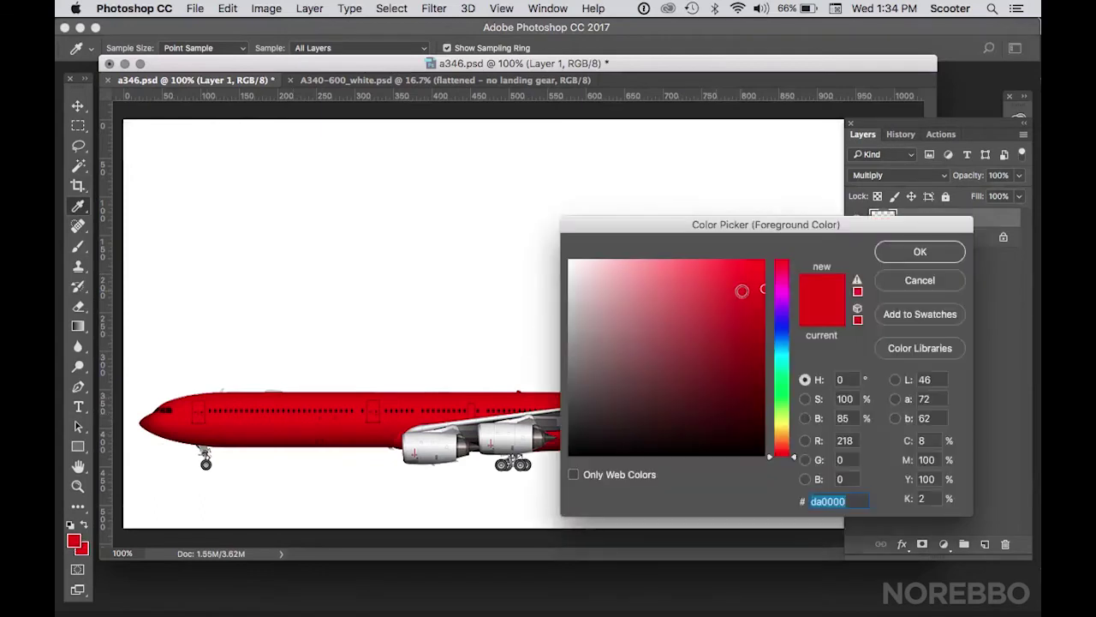
{"action": "left_click_drag", "start_coordinate": [742, 274], "coordinate": [715, 246]}
{"action": "left_click", "coordinate": [888, 254]}
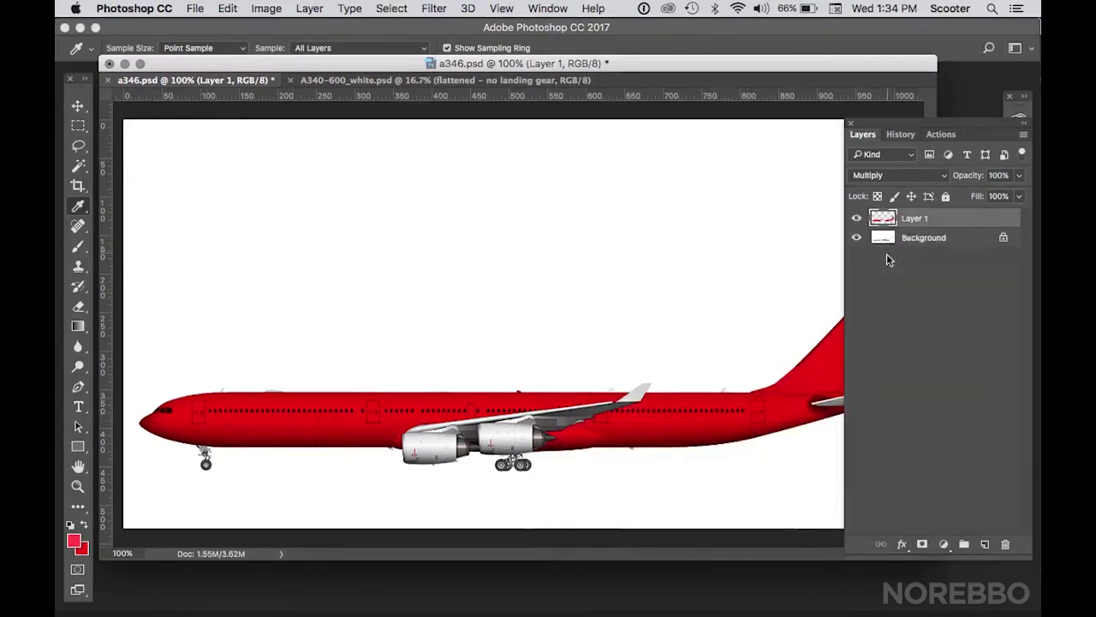
Step: On a new Layer 2, brush a straight light-red stroke from the nose to the tail
{"action": "left_click", "coordinate": [984, 544]}
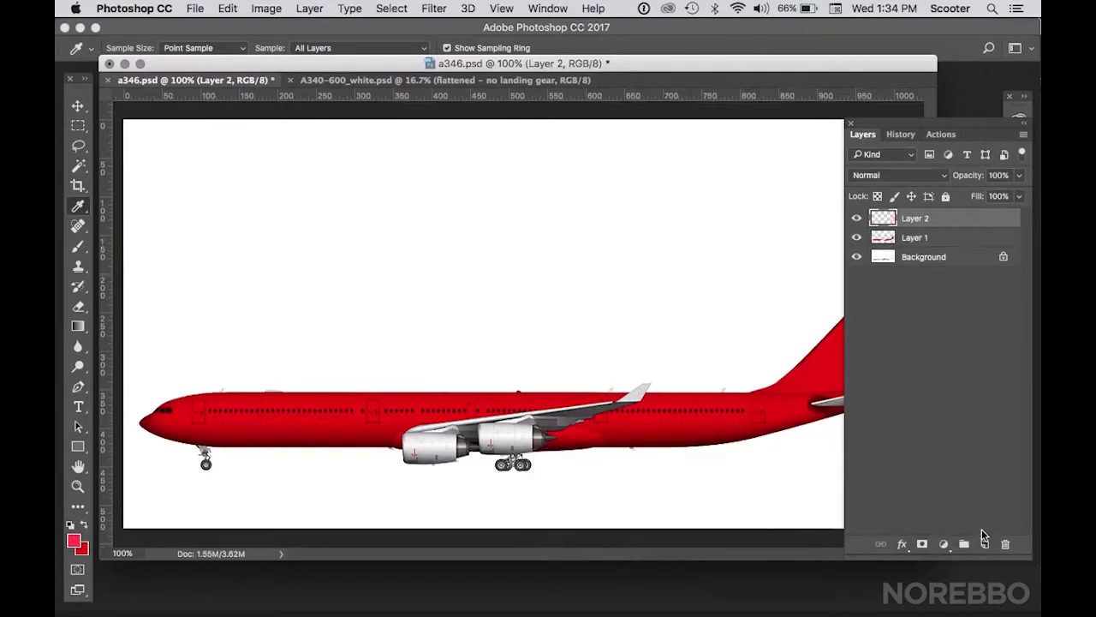
{"action": "left_click", "coordinate": [78, 246]}
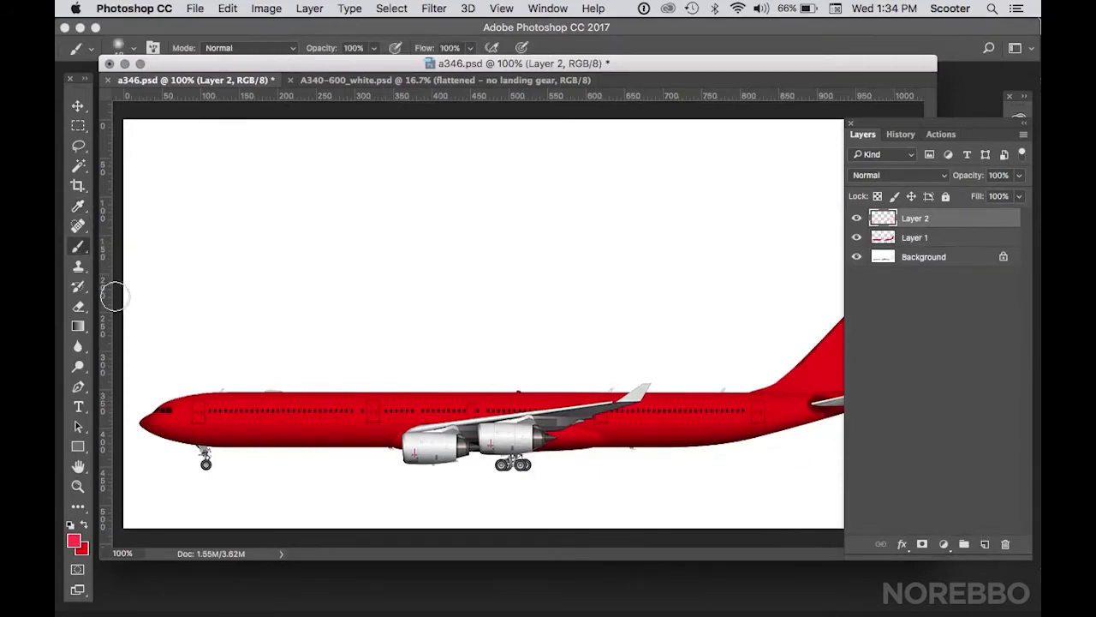
{"action": "left_click", "coordinate": [138, 411]}
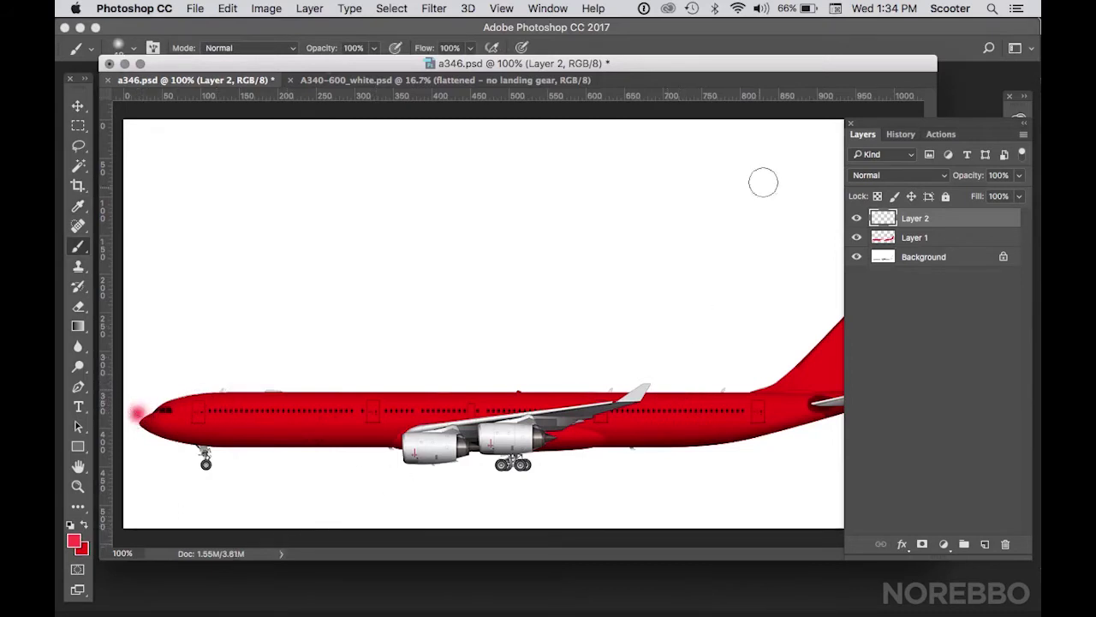
{"action": "left_click_drag", "start_coordinate": [868, 126], "coordinate": [925, 127]}
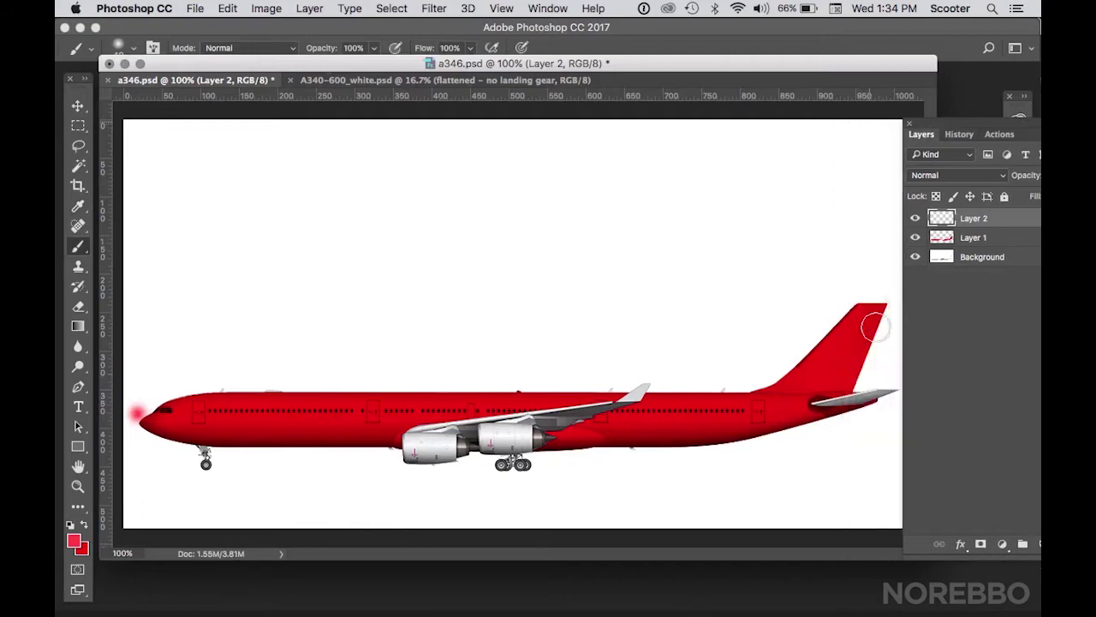
{"action": "left_click", "coordinate": [888, 410], "text": "shift"}
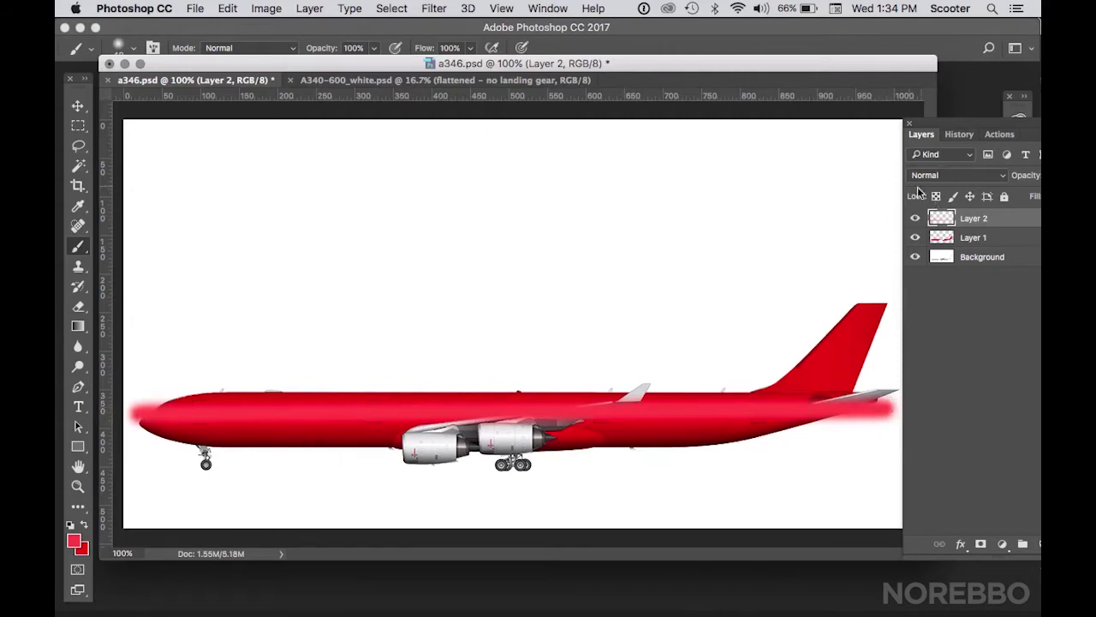
{"action": "left_click", "coordinate": [77, 106]}
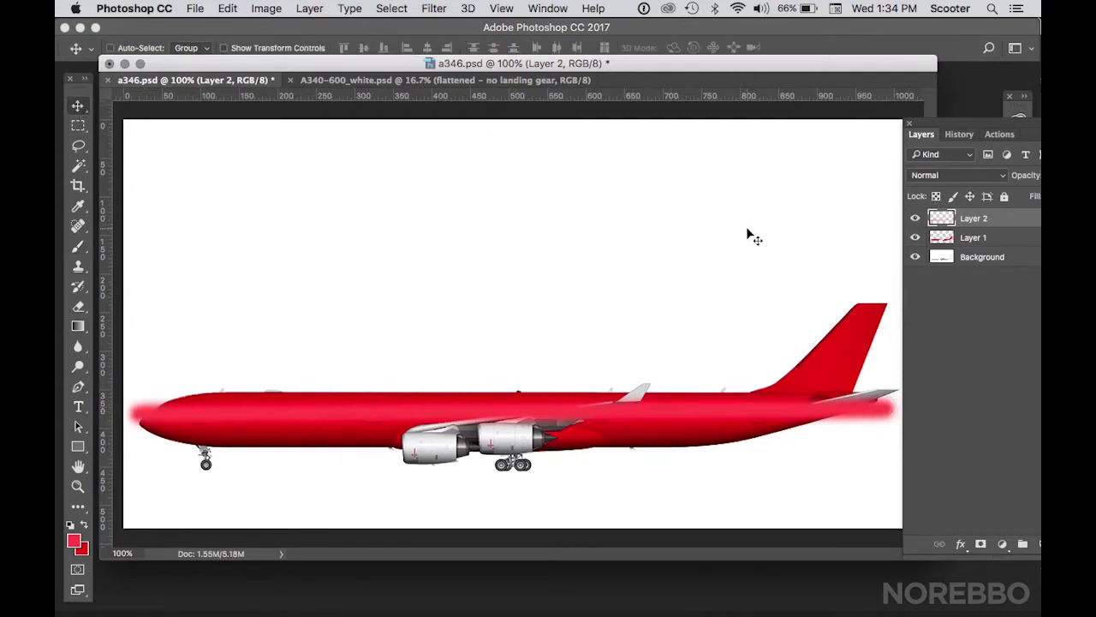
Step: Apply Levels to Layer 2 with white input 208 and midtones 1.35
{"action": "left_click", "coordinate": [271, 9]}
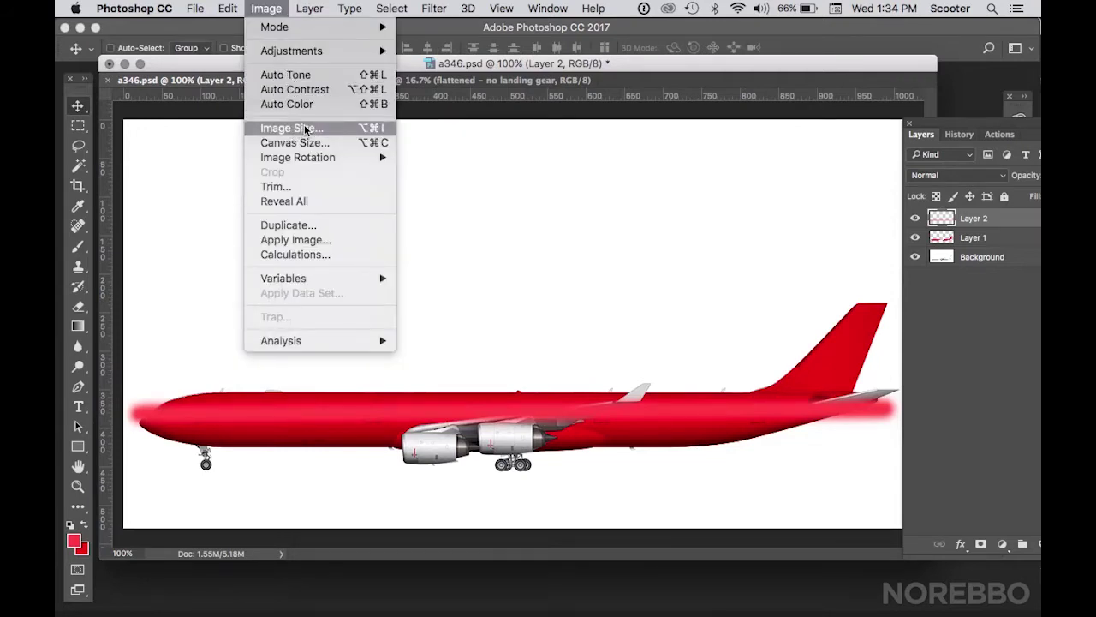
{"action": "mouse_move", "coordinate": [303, 53]}
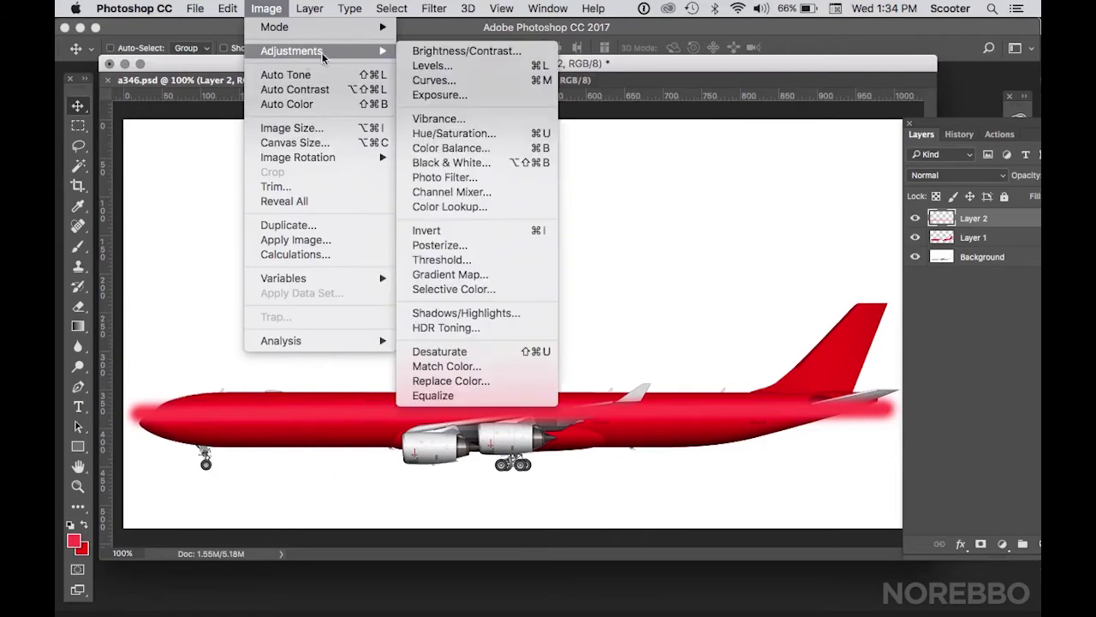
{"action": "left_click", "coordinate": [429, 67]}
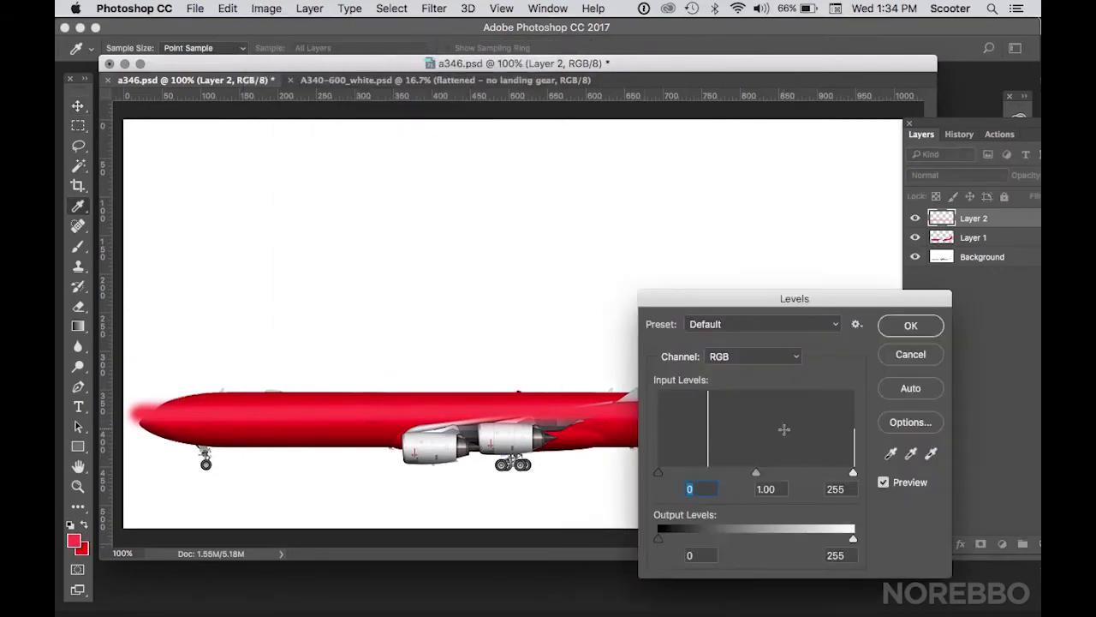
{"action": "left_click_drag", "start_coordinate": [853, 472], "coordinate": [836, 474]}
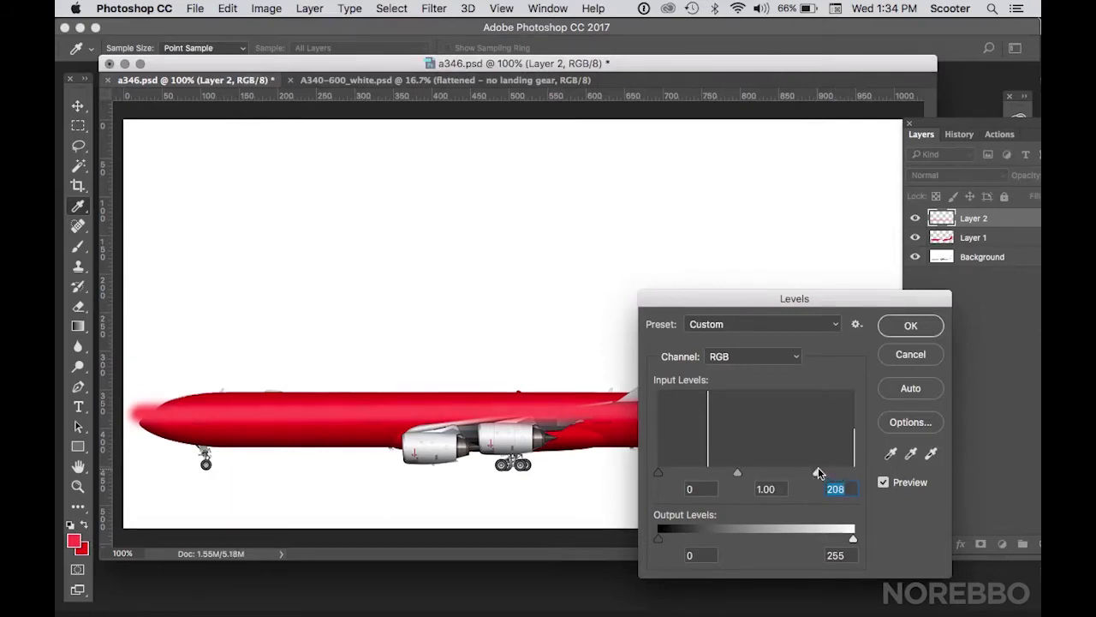
{"action": "left_click_drag", "start_coordinate": [738, 472], "coordinate": [733, 471]}
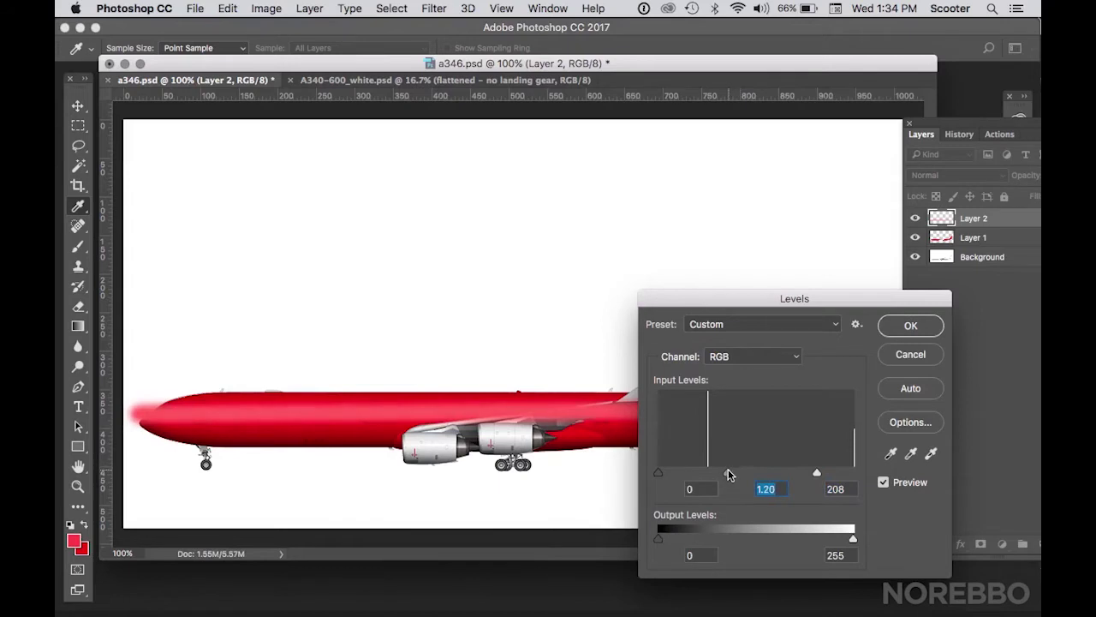
{"action": "left_click_drag", "start_coordinate": [728, 474], "coordinate": [721, 477]}
{"action": "left_click", "coordinate": [911, 329]}
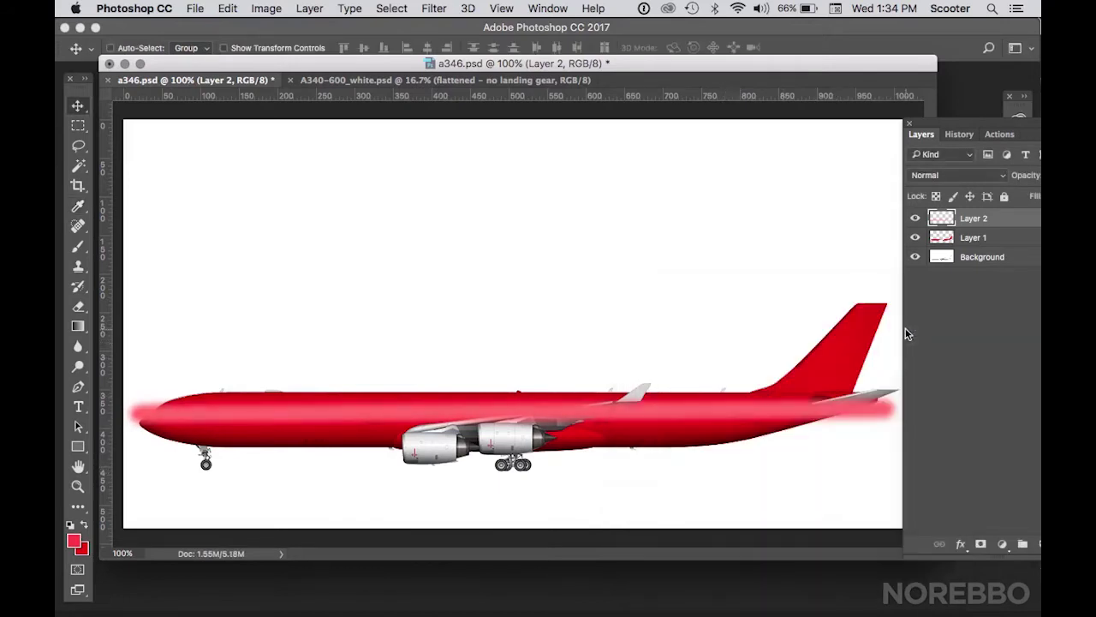
Step: Apply a Gaussian Blur of about 6 pixels radius to the Layer 2 streak
{"action": "left_click", "coordinate": [430, 8]}
{"action": "mouse_move", "coordinate": [475, 194]}
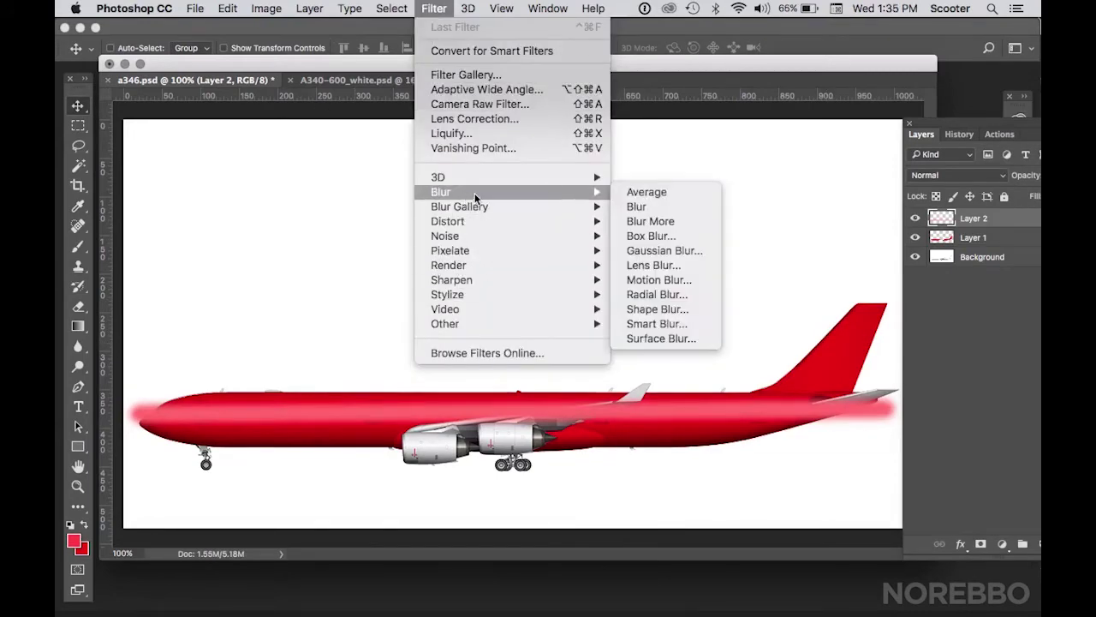
{"action": "left_click", "coordinate": [651, 248]}
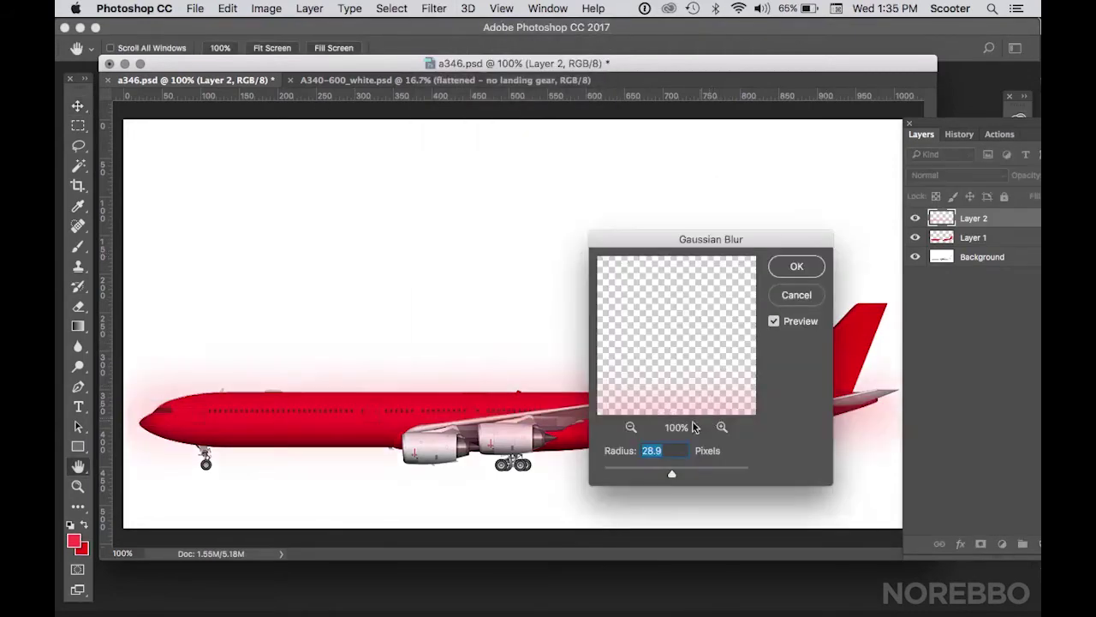
{"action": "left_click_drag", "start_coordinate": [665, 469], "coordinate": [646, 473]}
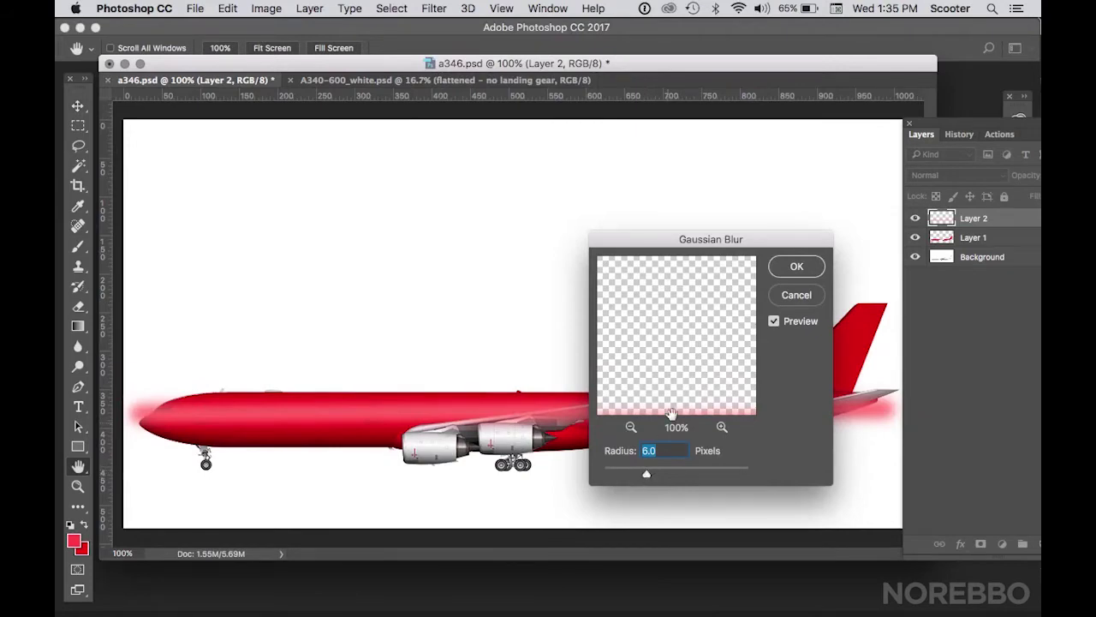
{"action": "left_click", "coordinate": [795, 269]}
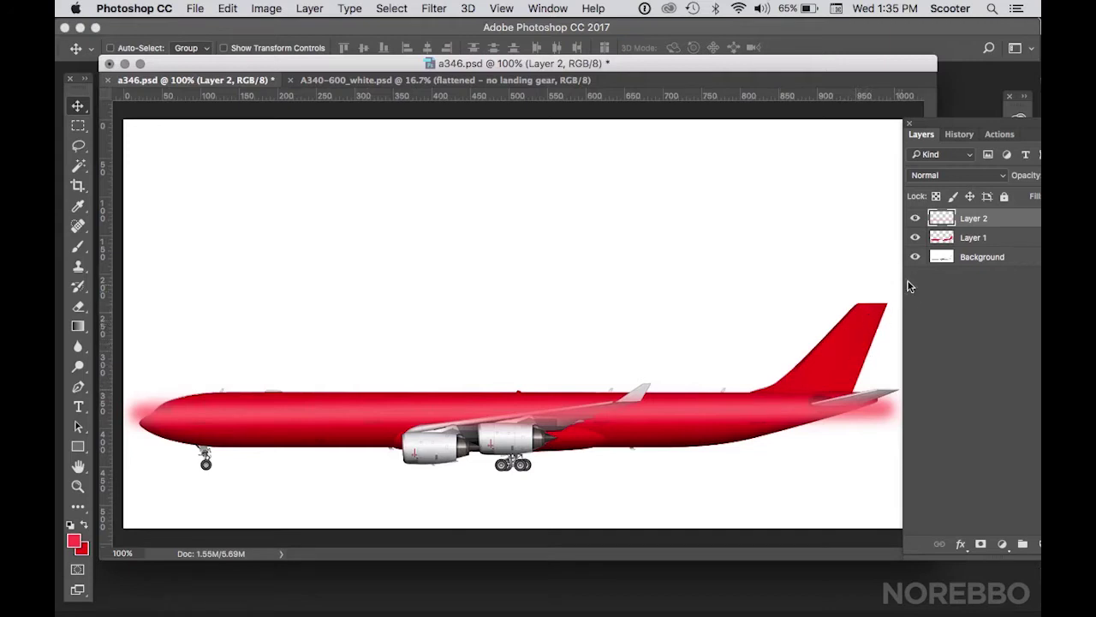
Step: Select everything outside the plane's Layer 1 outline to clear the pink glow
{"action": "left_click", "coordinate": [943, 243], "text": "super"}
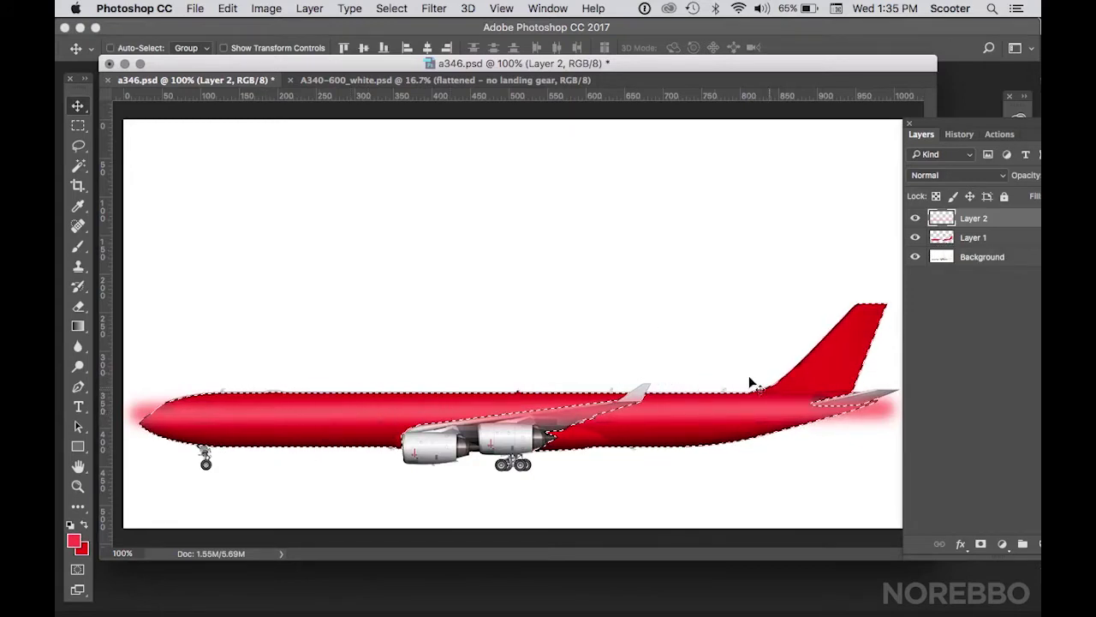
{"action": "left_click", "coordinate": [387, 8]}
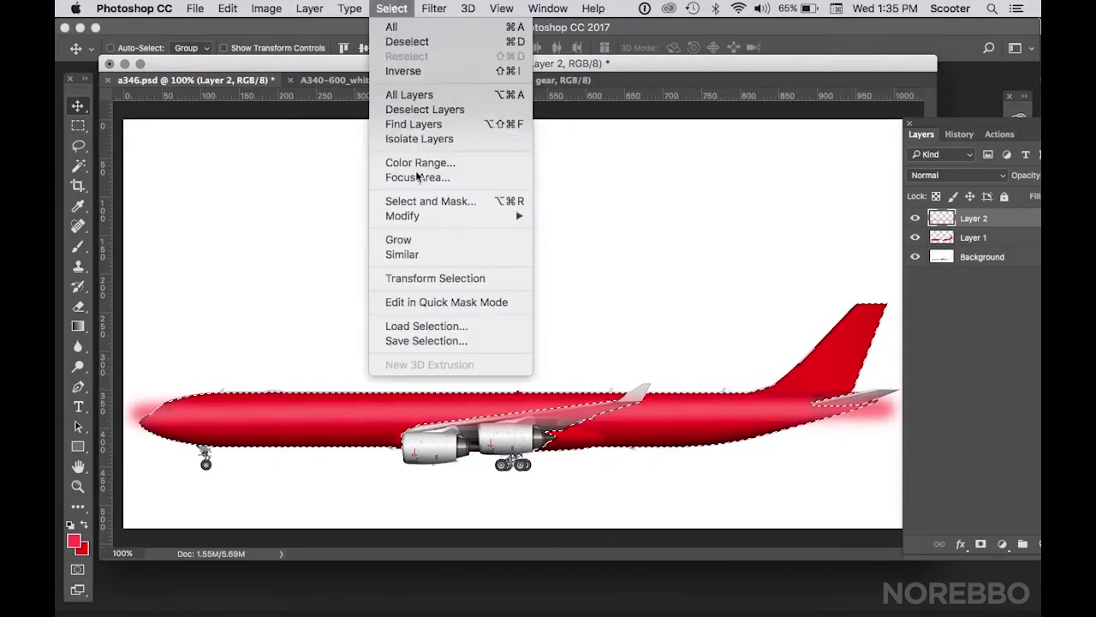
{"action": "left_click", "coordinate": [430, 76]}
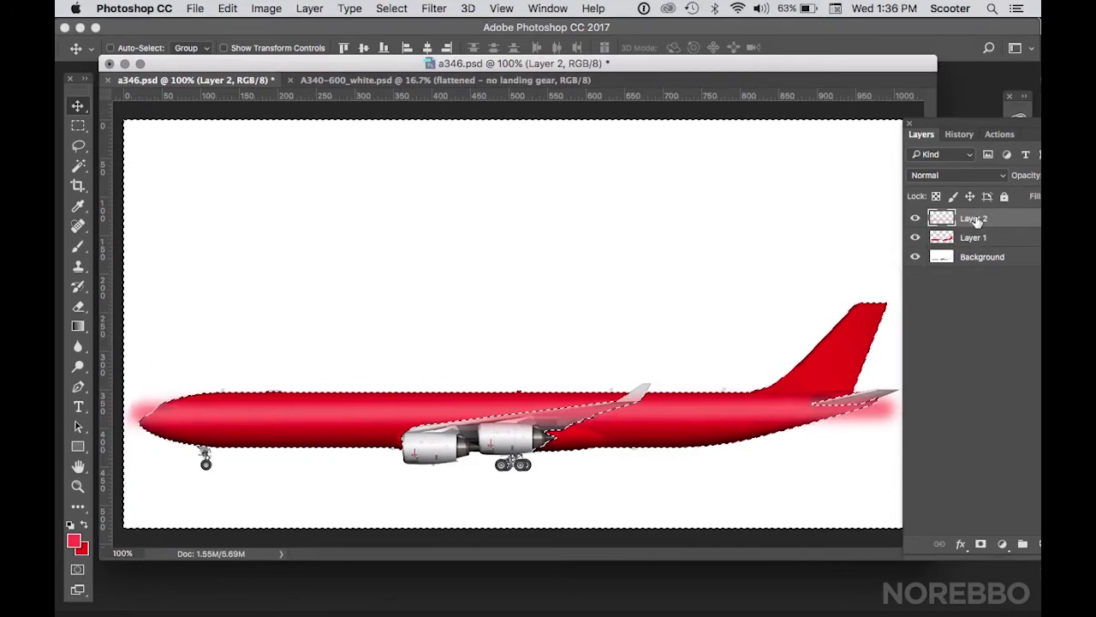
{"action": "key", "text": "super+z"}
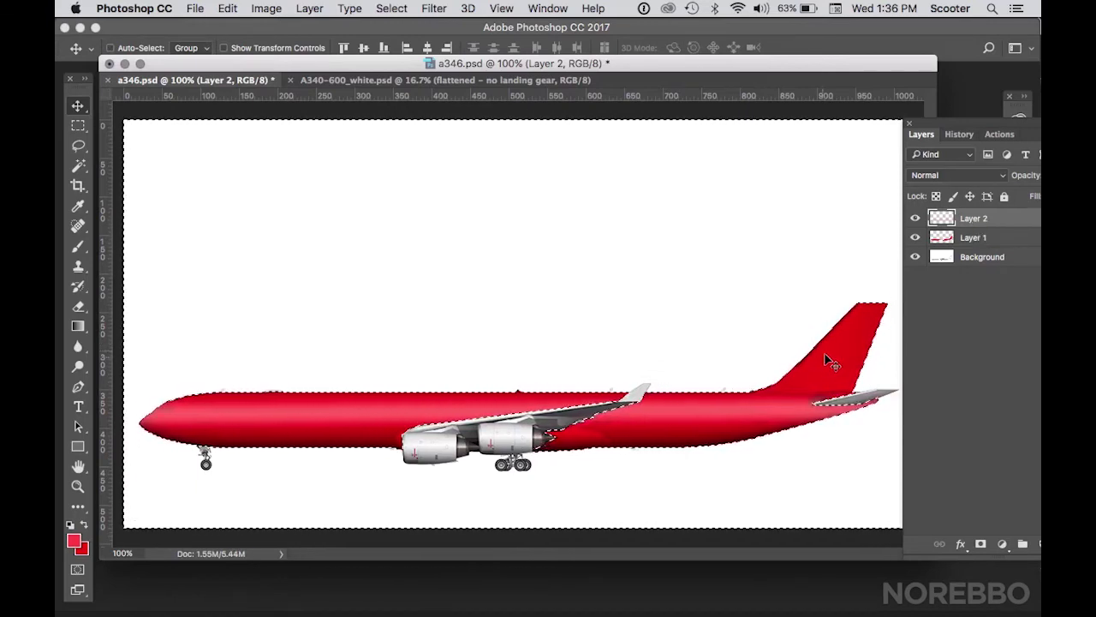
Step: Deselect and leave Layer 2's blend mode on Normal
{"action": "key", "text": "super+d"}
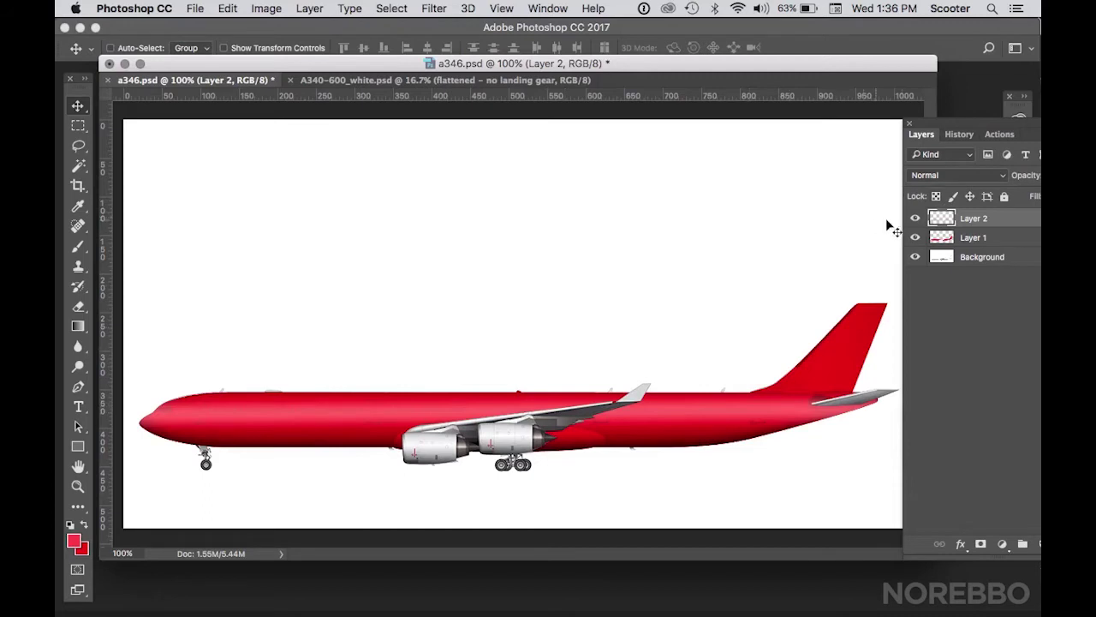
{"action": "left_click", "coordinate": [949, 176]}
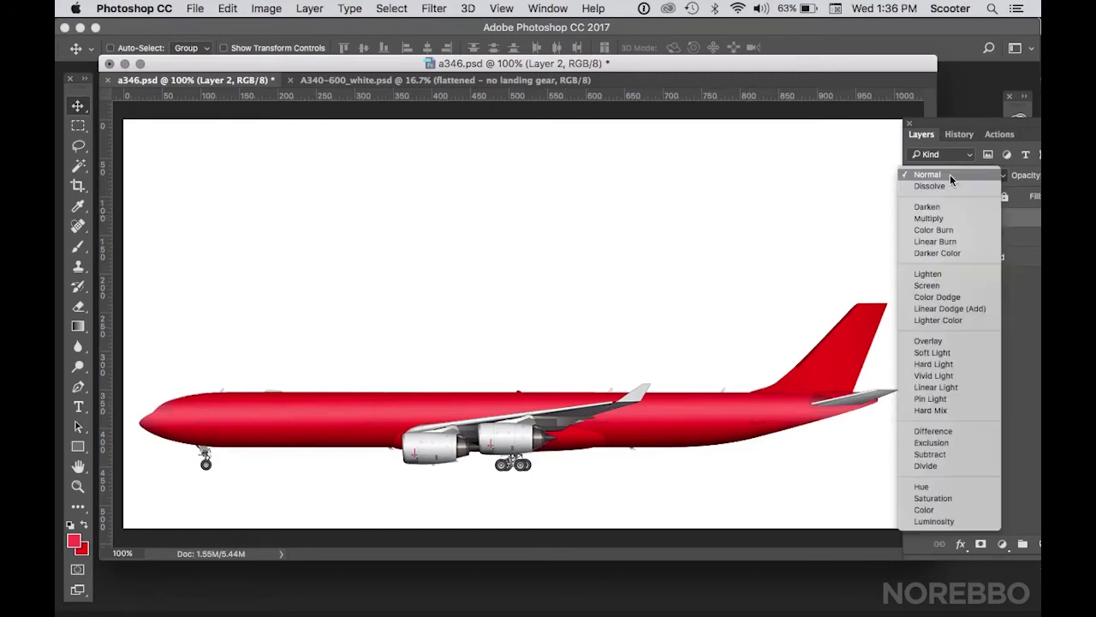
{"action": "left_click", "coordinate": [950, 174]}
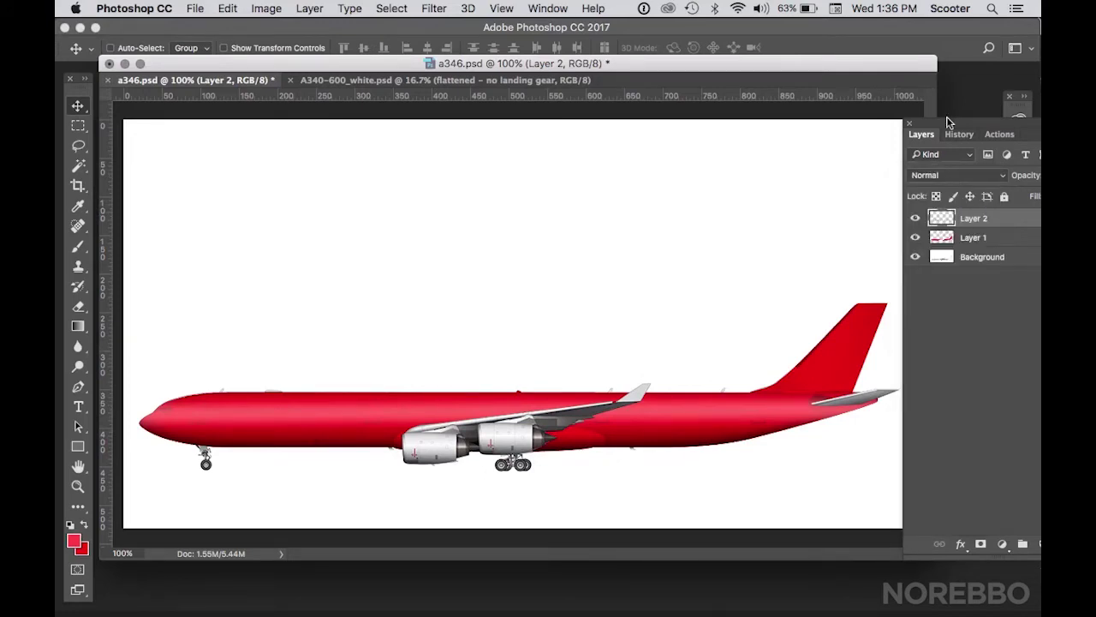
Step: Try a red fill and the Color blend mode on Layer 2, undoing both
{"action": "left_click", "coordinate": [953, 177]}
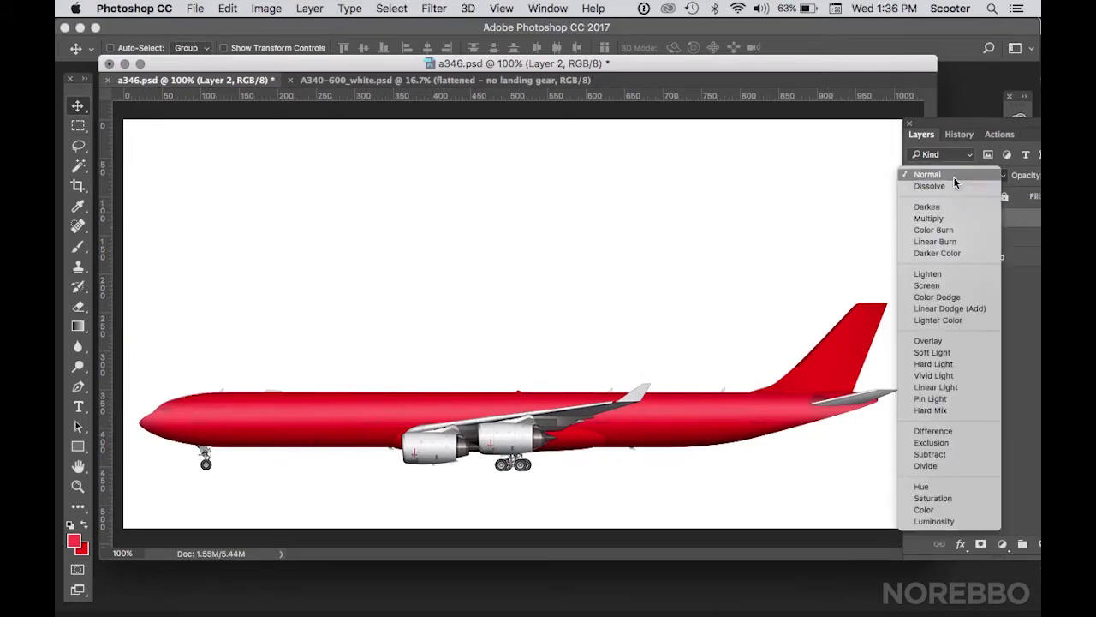
{"action": "left_click", "coordinate": [953, 176]}
{"action": "left_click", "coordinate": [955, 176]}
{"action": "left_click", "coordinate": [957, 175]}
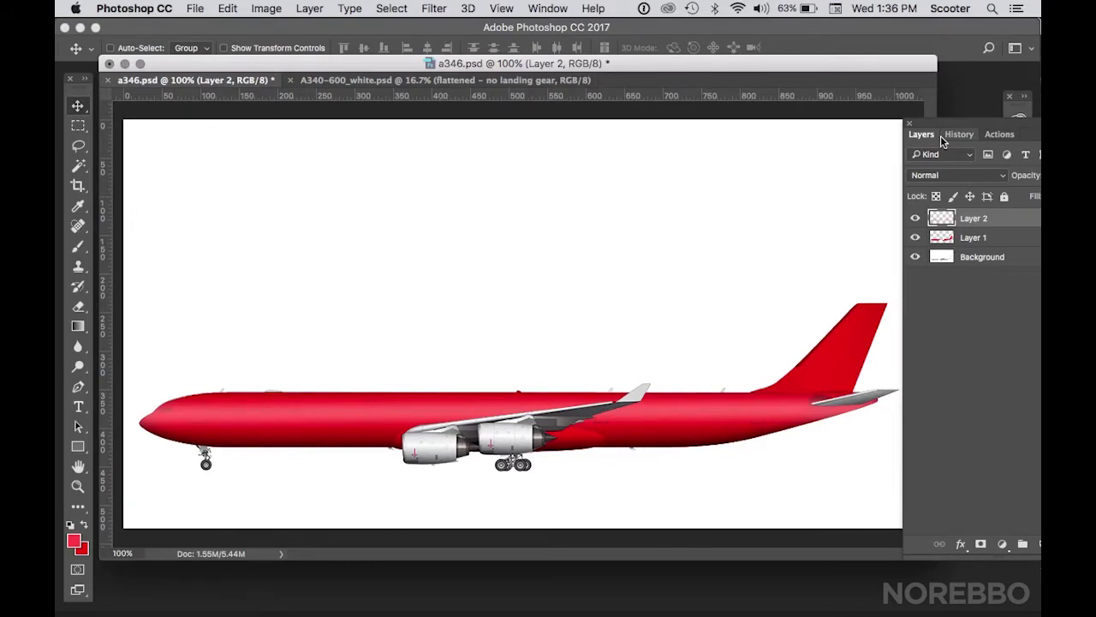
{"action": "key", "text": "alt+BackSpace"}
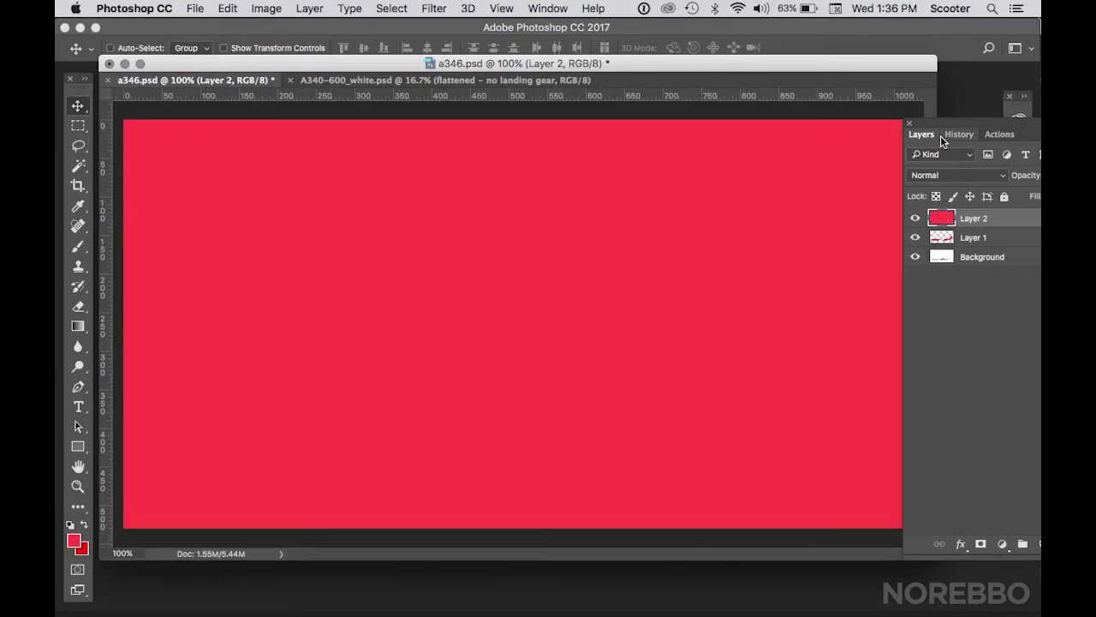
{"action": "key", "text": "super+z"}
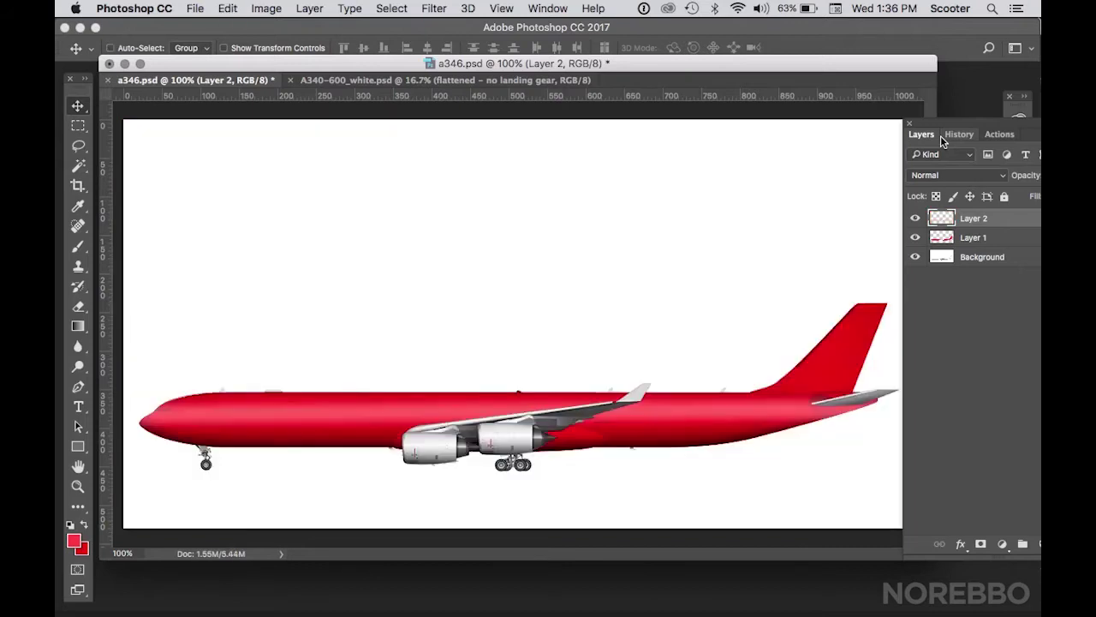
{"action": "key", "text": "alt+shift+c"}
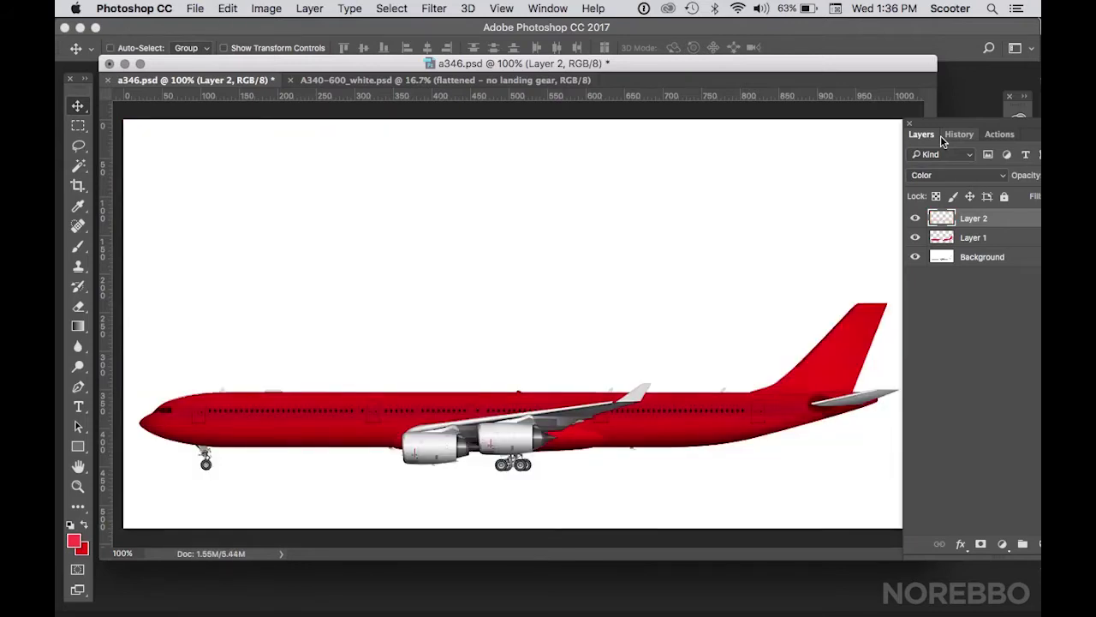
{"action": "key", "text": "super+z"}
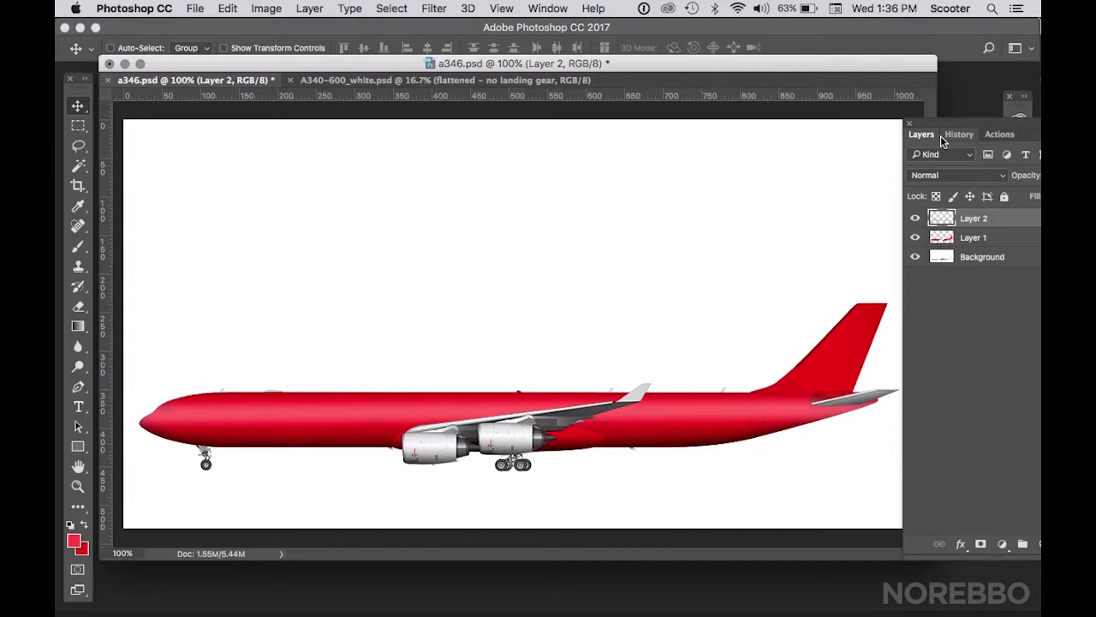
Step: Cycle Layer 2 through blend modes from Luminosity, ending on Linear Dodge (Add)
{"action": "key", "text": "alt+shift+y"}
{"action": "key", "text": "shift+minus"}
{"action": "key", "text": "shift+minus"}
{"action": "key", "text": "shift+minus"}
{"action": "key", "text": "shift+minus"}
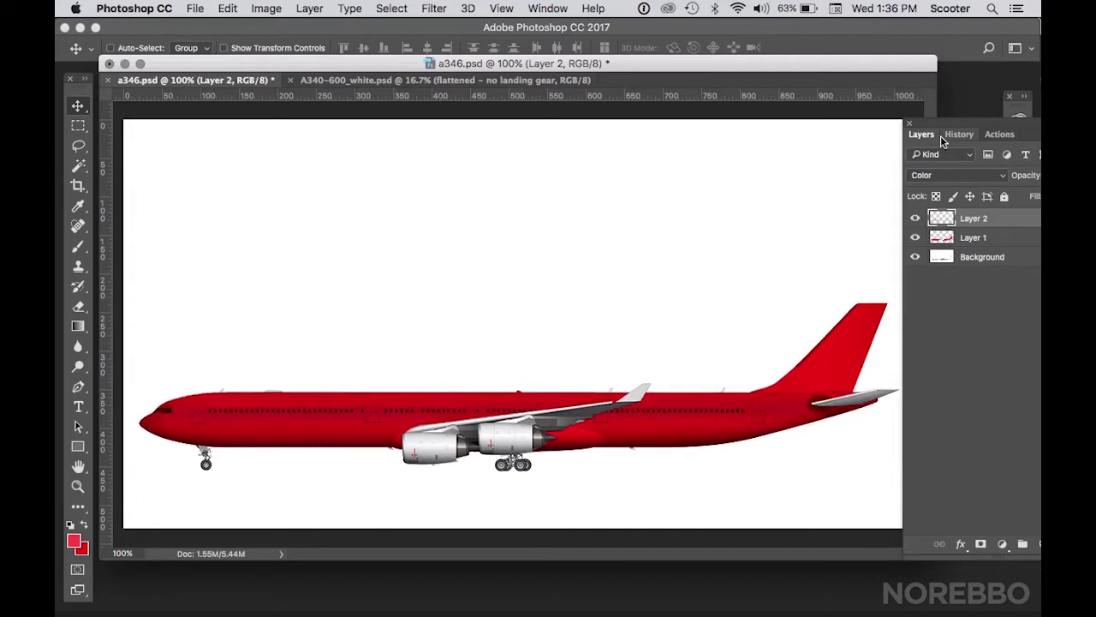
{"action": "key", "text": "shift+minus"}
{"action": "key", "text": "shift+minus"}
{"action": "key", "text": "shift+minus"}
{"action": "key", "text": "shift+minus"}
{"action": "key", "text": "shift+minus"}
{"action": "key", "text": "shift+minus"}
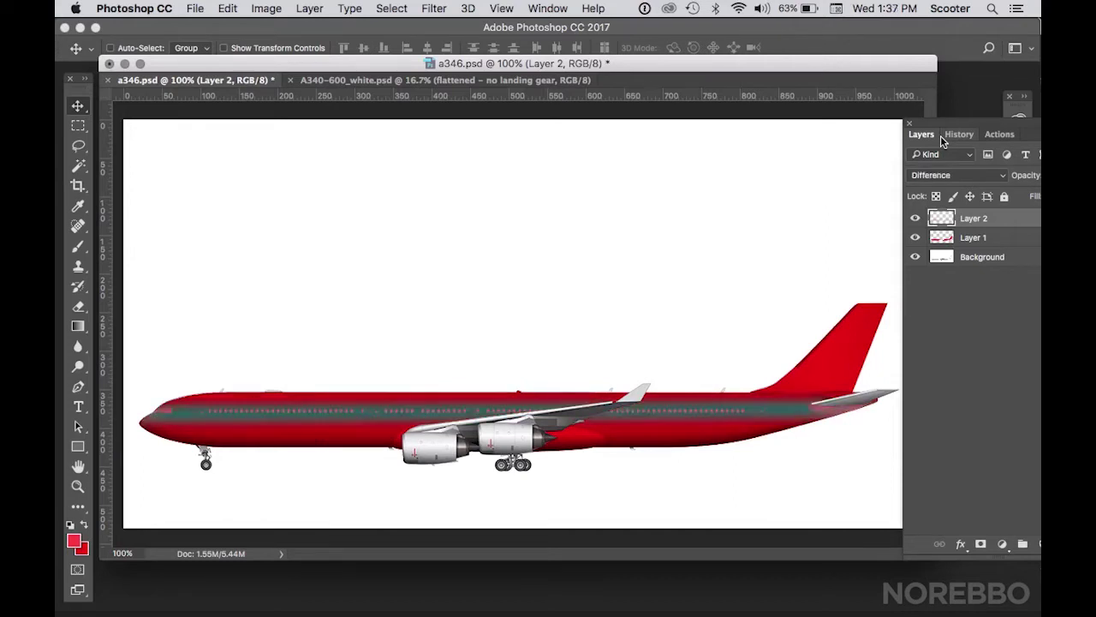
{"action": "key", "text": "shift+minus"}
{"action": "key", "text": "shift+minus"}
{"action": "key", "text": "shift+minus"}
{"action": "key", "text": "shift+minus"}
{"action": "key", "text": "shift+minus"}
{"action": "key", "text": "shift+minus"}
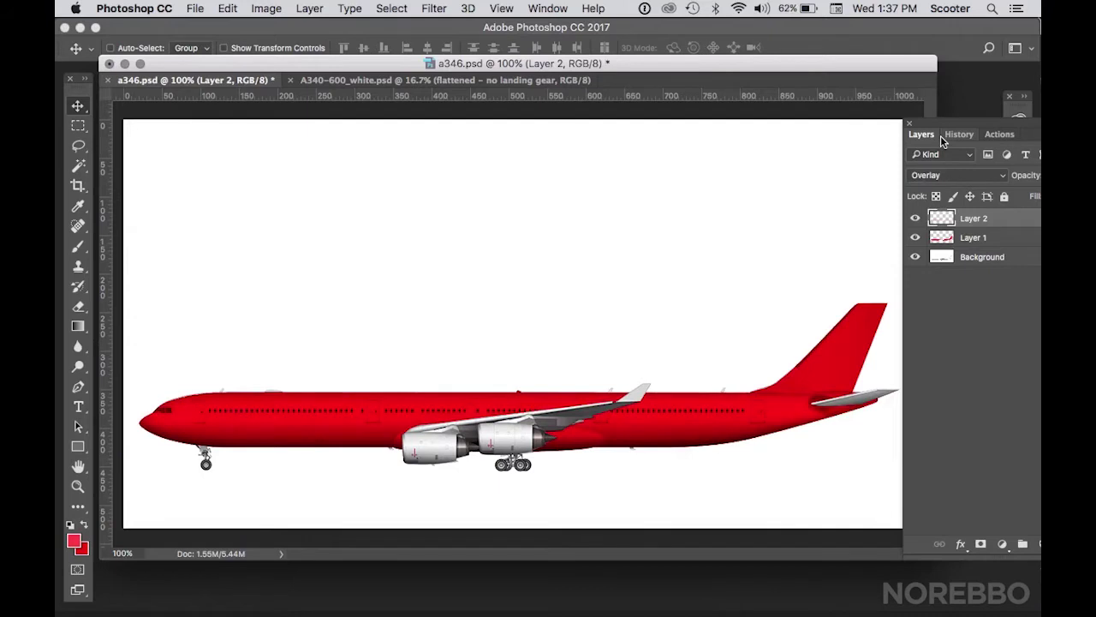
{"action": "key", "text": "shift+minus"}
{"action": "key", "text": "shift+minus"}
{"action": "key", "text": "shift+minus"}
{"action": "key", "text": "shift+minus"}
{"action": "key", "text": "shift+minus"}
{"action": "key", "text": "shift+minus"}
{"action": "key", "text": "shift+minus"}
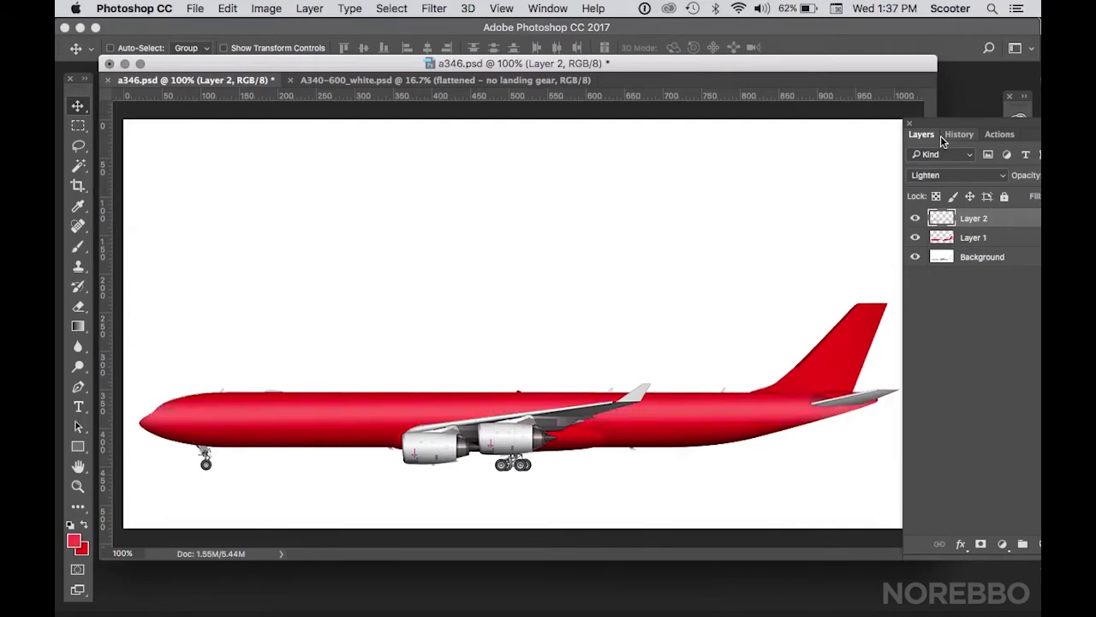
{"action": "key", "text": "shift+minus"}
{"action": "key", "text": "shift+minus"}
{"action": "key", "text": "shift+minus"}
{"action": "key", "text": "shift+minus"}
{"action": "key", "text": "shift+minus"}
{"action": "key", "text": "shift+plus"}
{"action": "key", "text": "shift+minus"}
{"action": "key", "text": "shift+minus"}
{"action": "key", "text": "shift+minus"}
{"action": "key", "text": "shift+minus"}
{"action": "key", "text": "shift+minus"}
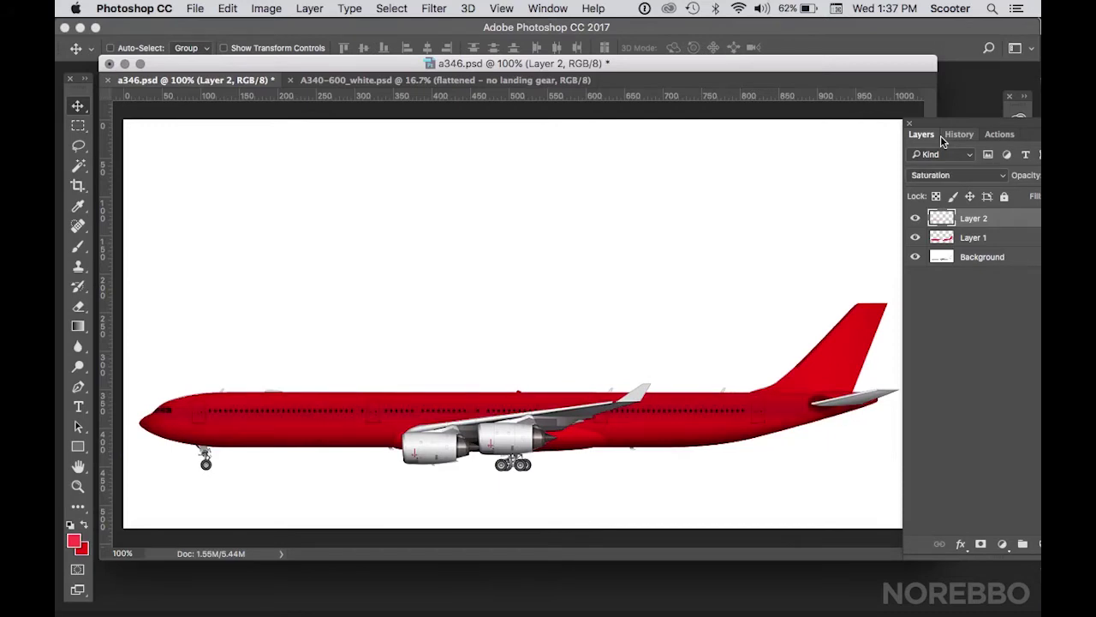
{"action": "key", "text": "shift+minus"}
{"action": "key", "text": "shift+minus"}
{"action": "key", "text": "shift+minus"}
{"action": "key", "text": "shift+minus"}
{"action": "key", "text": "shift+minus"}
{"action": "key", "text": "shift+minus"}
{"action": "key", "text": "shift+minus"}
{"action": "key", "text": "shift+minus"}
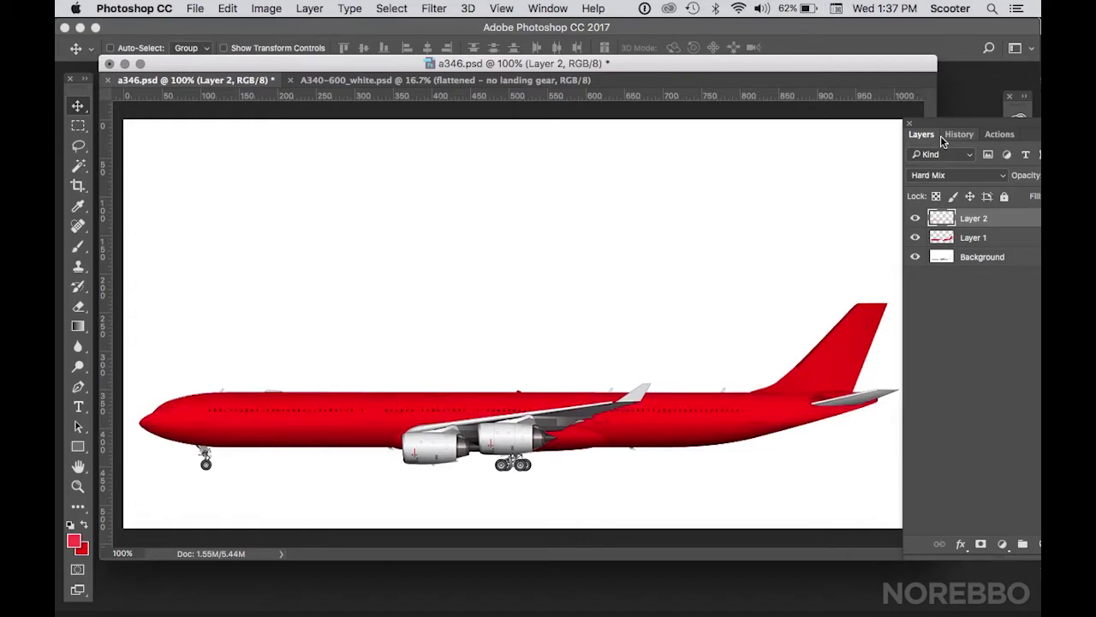
{"action": "key", "text": "shift+minus"}
{"action": "key", "text": "shift+minus"}
{"action": "key", "text": "shift+minus"}
{"action": "key", "text": "shift+minus"}
{"action": "key", "text": "shift+plus"}
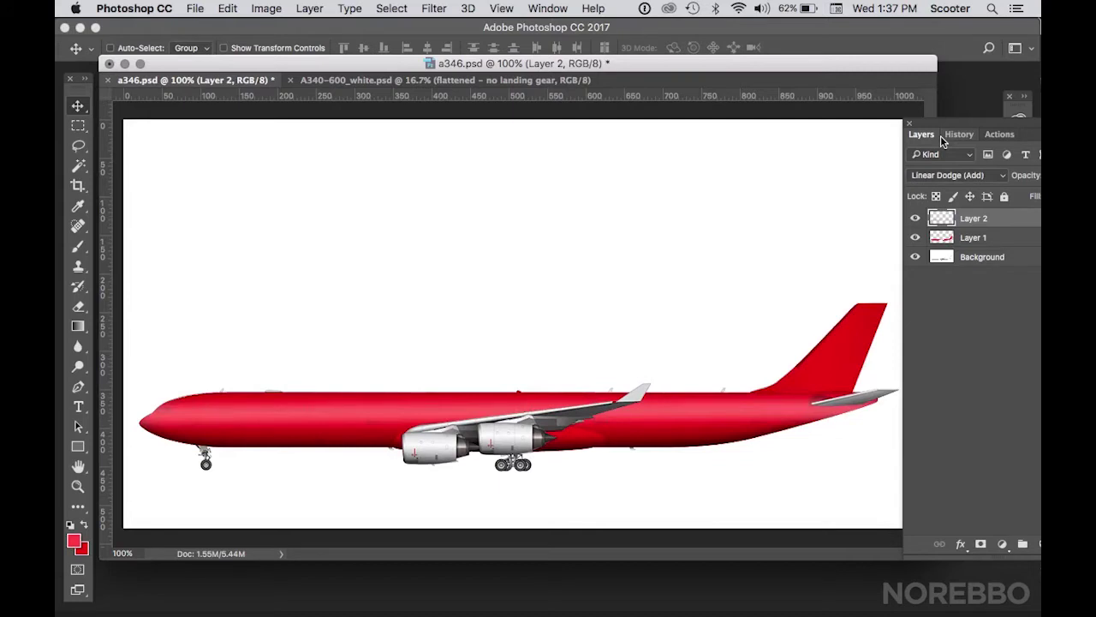
{"action": "left_click", "coordinate": [954, 179]}
Step: Set Layer 2 back to Normal, hide Layers 1 and 2, and zoom into the fuselage
{"action": "left_click", "coordinate": [931, 41]}
{"action": "left_click", "coordinate": [915, 218]}
{"action": "left_click", "coordinate": [915, 237]}
{"action": "left_click", "coordinate": [78, 486]}
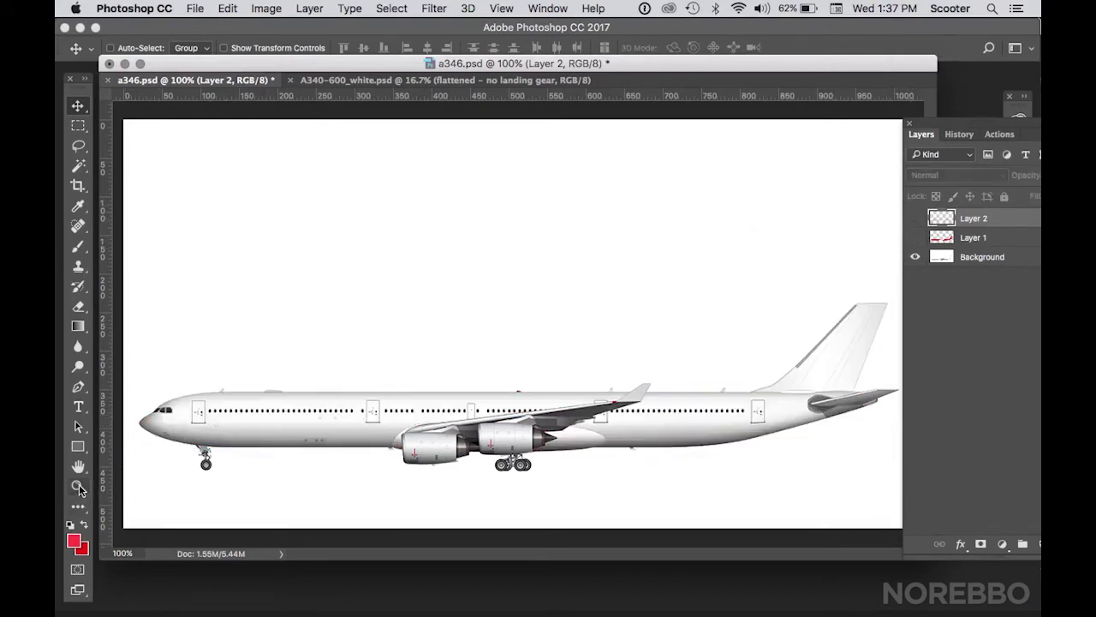
{"action": "left_click_drag", "start_coordinate": [230, 401], "coordinate": [406, 458]}
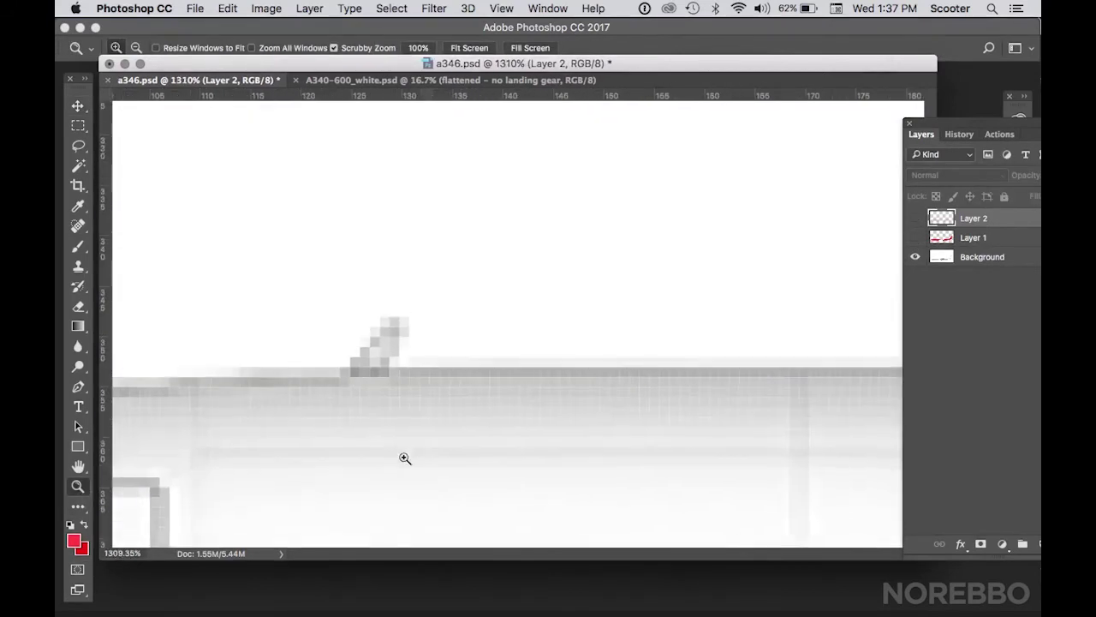
{"action": "scroll", "coordinate": [362, 255], "scroll_direction": "down", "scroll_amount": 5}
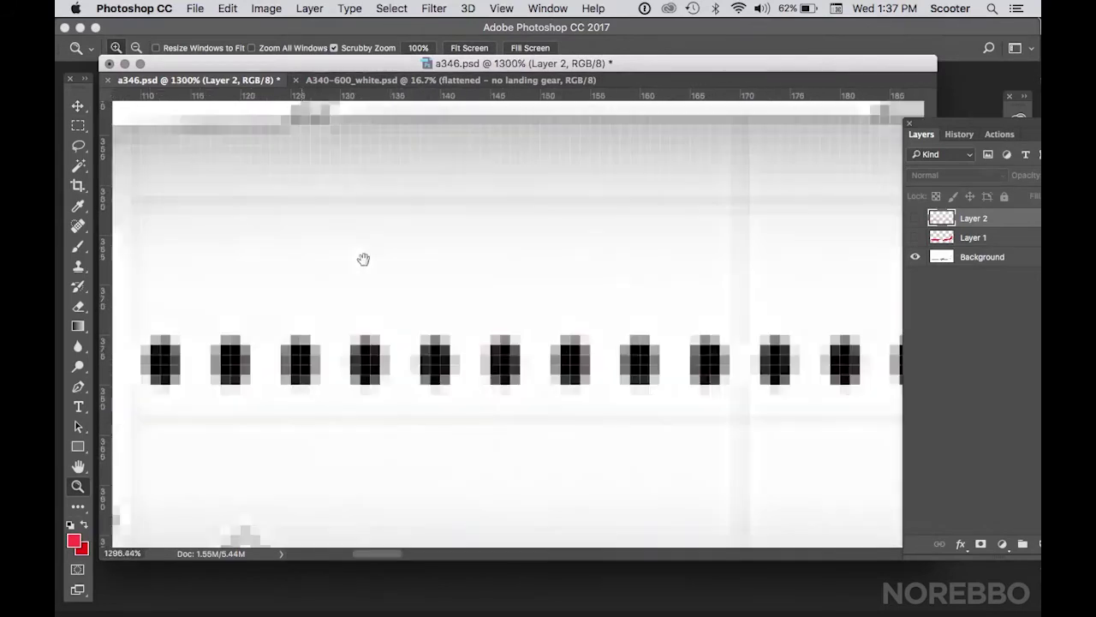
Step: On the Background, draw an elliptical selection around the first window, then return to 100%
{"action": "left_click", "coordinate": [79, 165]}
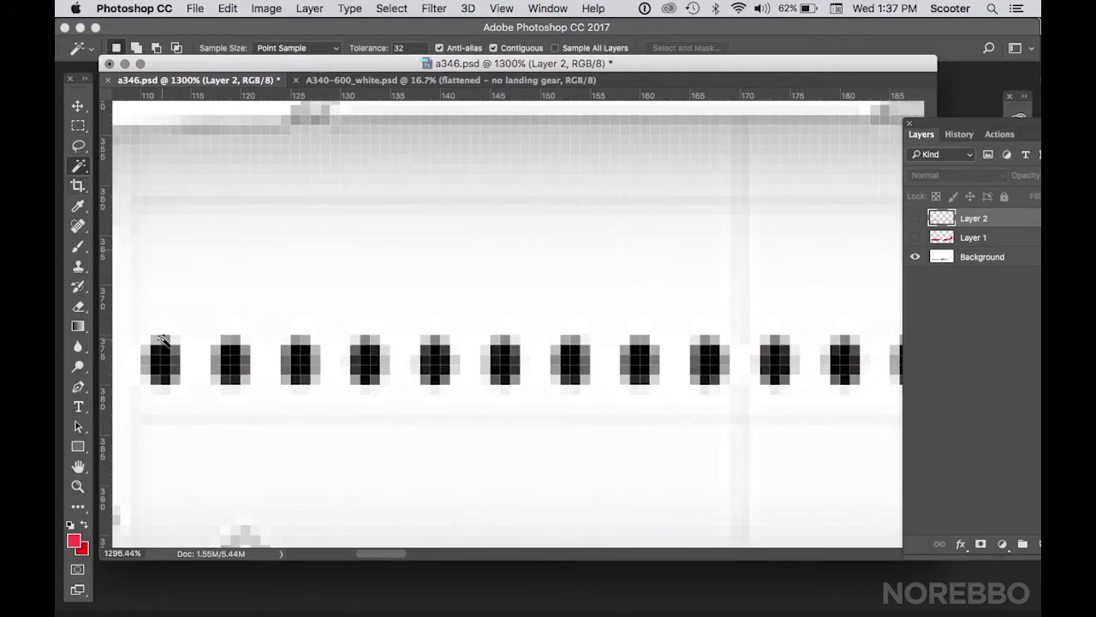
{"action": "left_click", "coordinate": [1001, 262]}
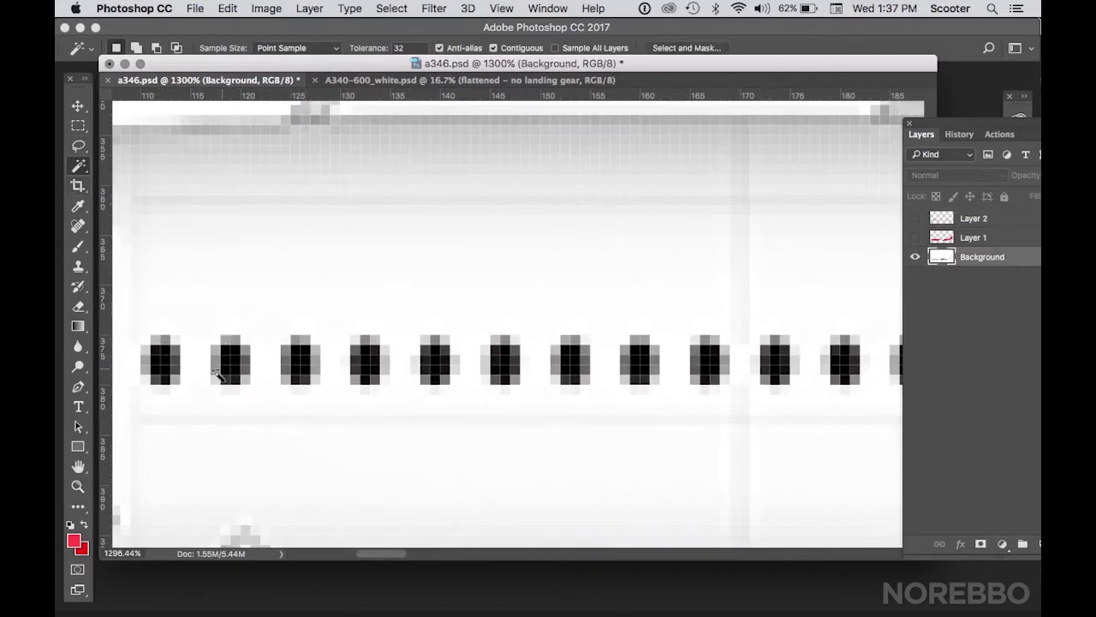
{"action": "left_click", "coordinate": [170, 368]}
{"action": "key", "text": "super+z"}
{"action": "left_click", "coordinate": [78, 125]}
{"action": "left_click", "coordinate": [122, 138]}
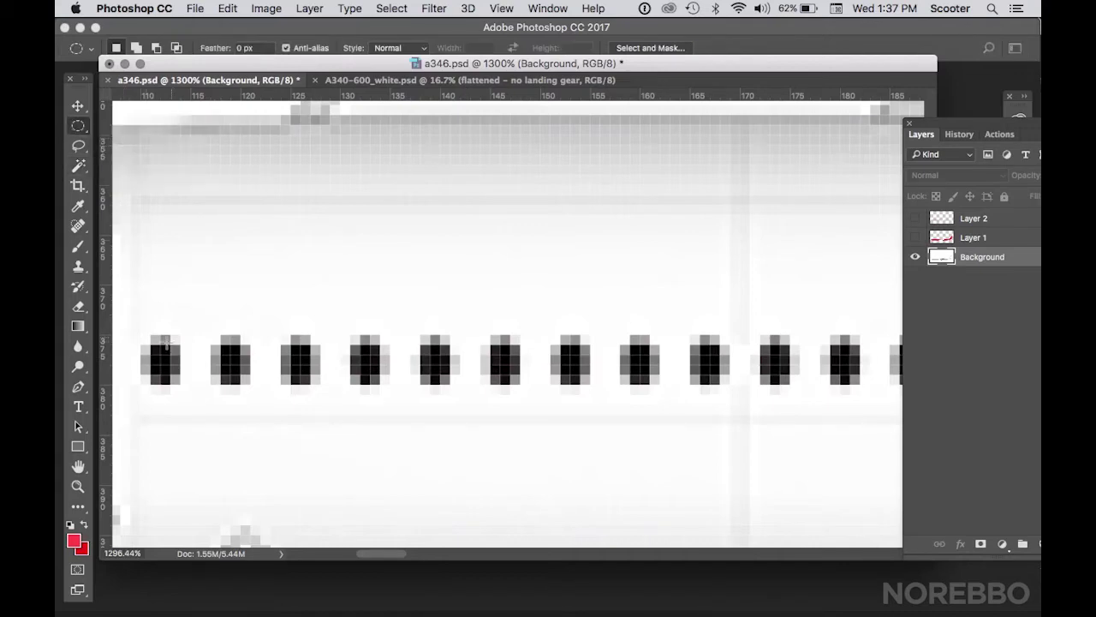
{"action": "left_click_drag", "start_coordinate": [147, 335], "coordinate": [176, 380]}
{"action": "double_click", "coordinate": [78, 486]}
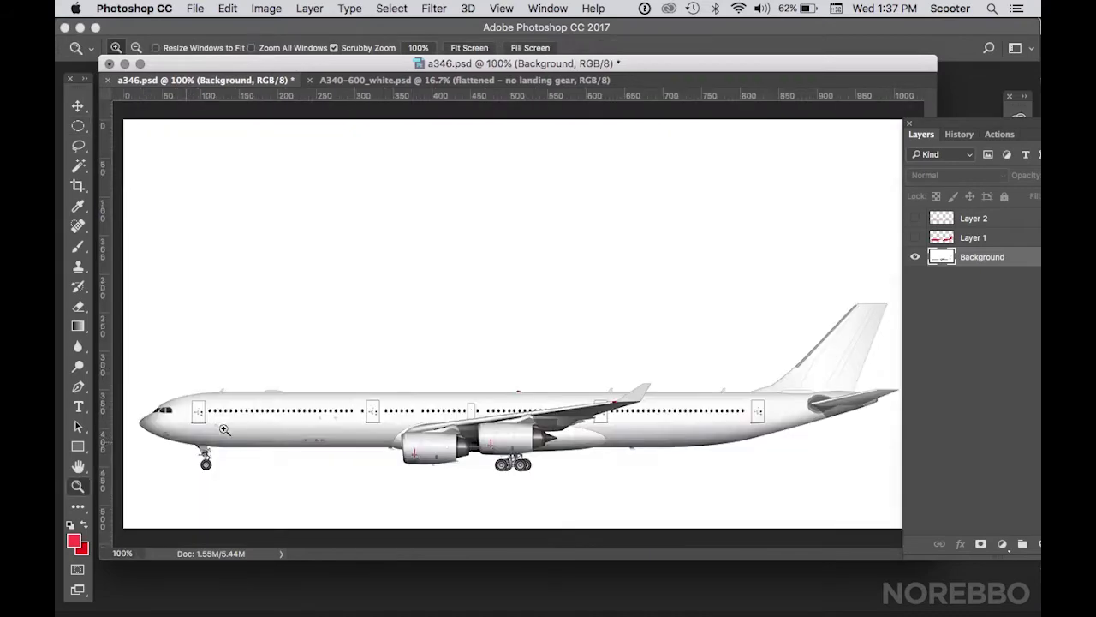
Step: Zoom in on the cabin windows, then show Layers 1 and 2 again
{"action": "left_click", "coordinate": [356, 427]}
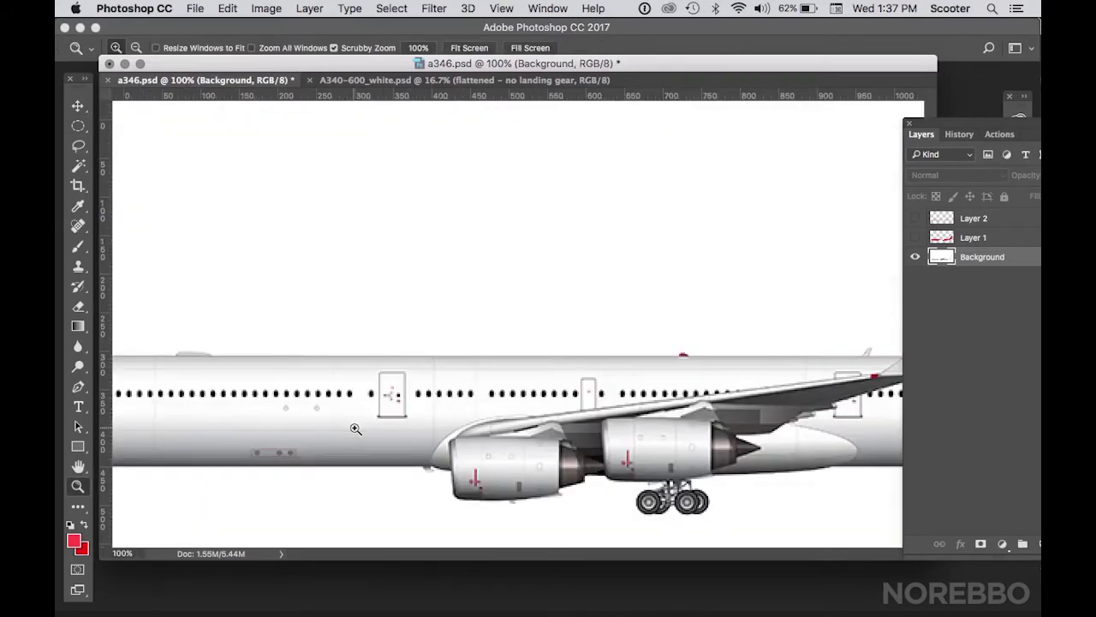
{"action": "left_click", "coordinate": [355, 427], "text": "alt"}
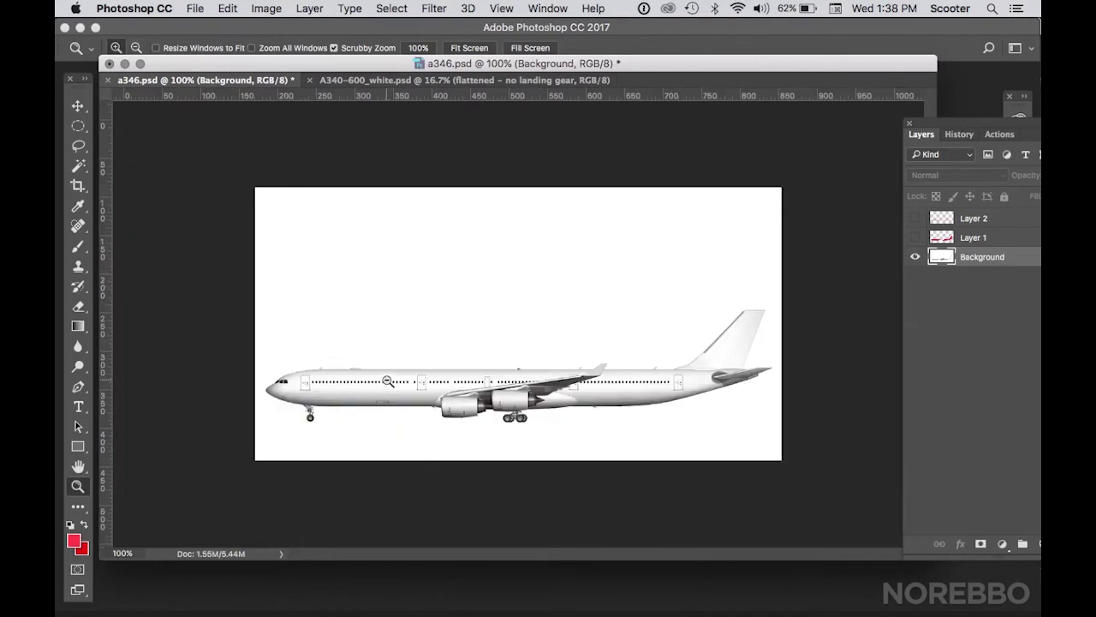
{"action": "left_click", "coordinate": [330, 384]}
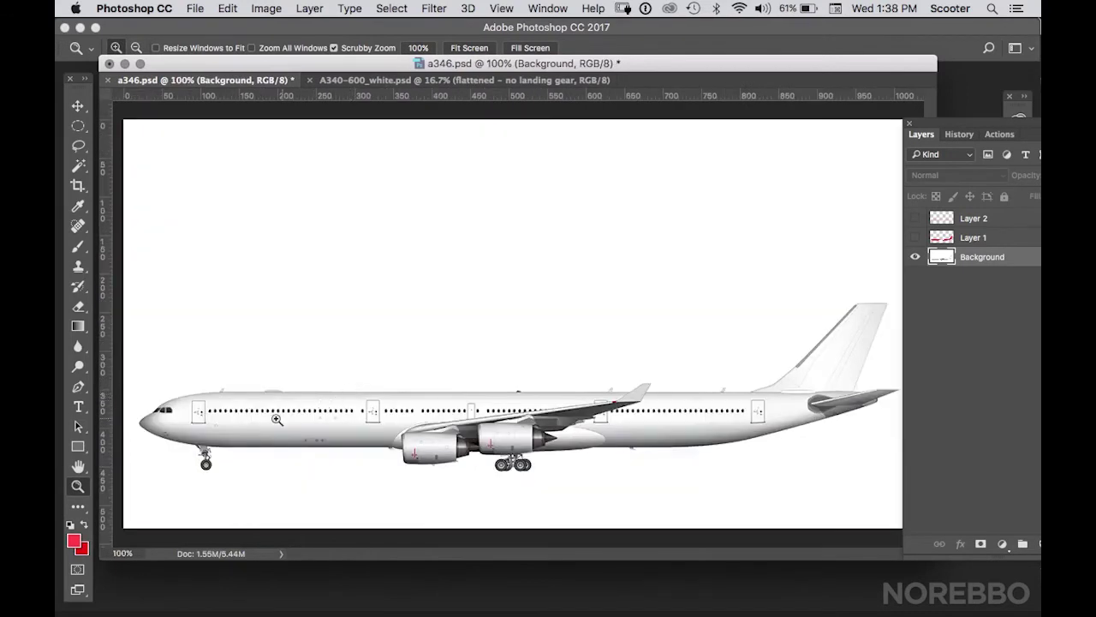
{"action": "left_click", "coordinate": [255, 417]}
{"action": "left_click", "coordinate": [255, 417]}
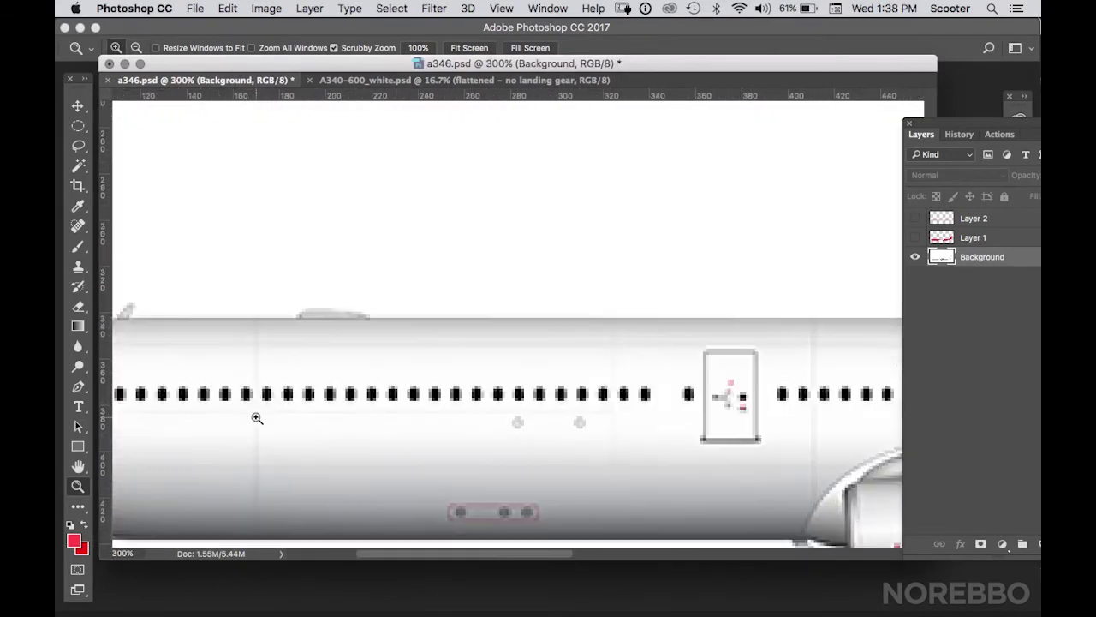
{"action": "left_click_drag", "start_coordinate": [257, 417], "coordinate": [271, 385]}
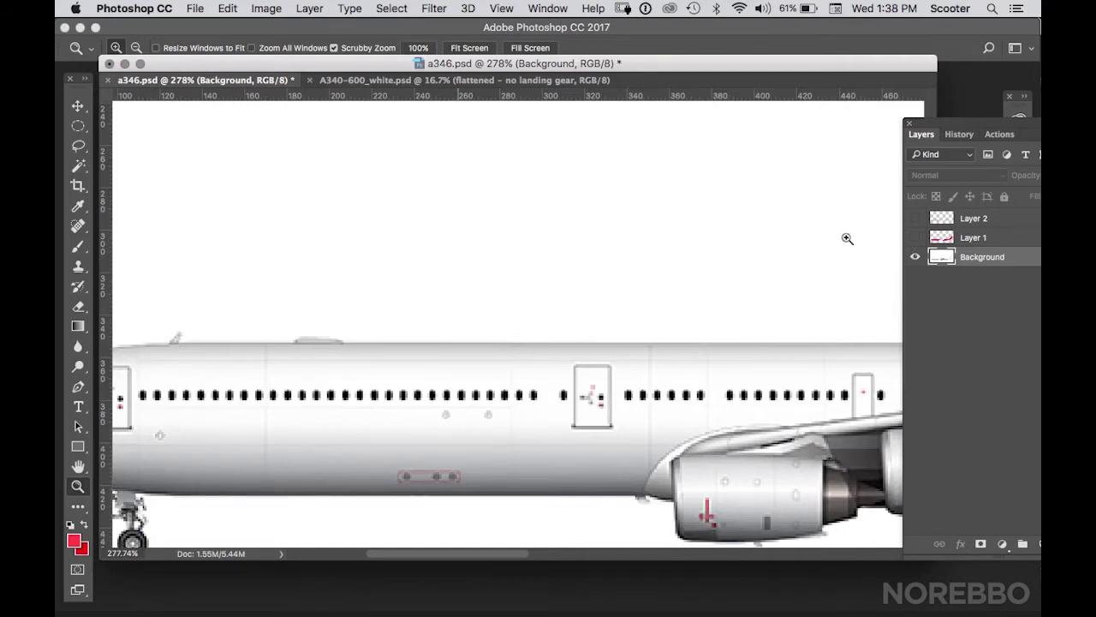
{"action": "left_click", "coordinate": [916, 236]}
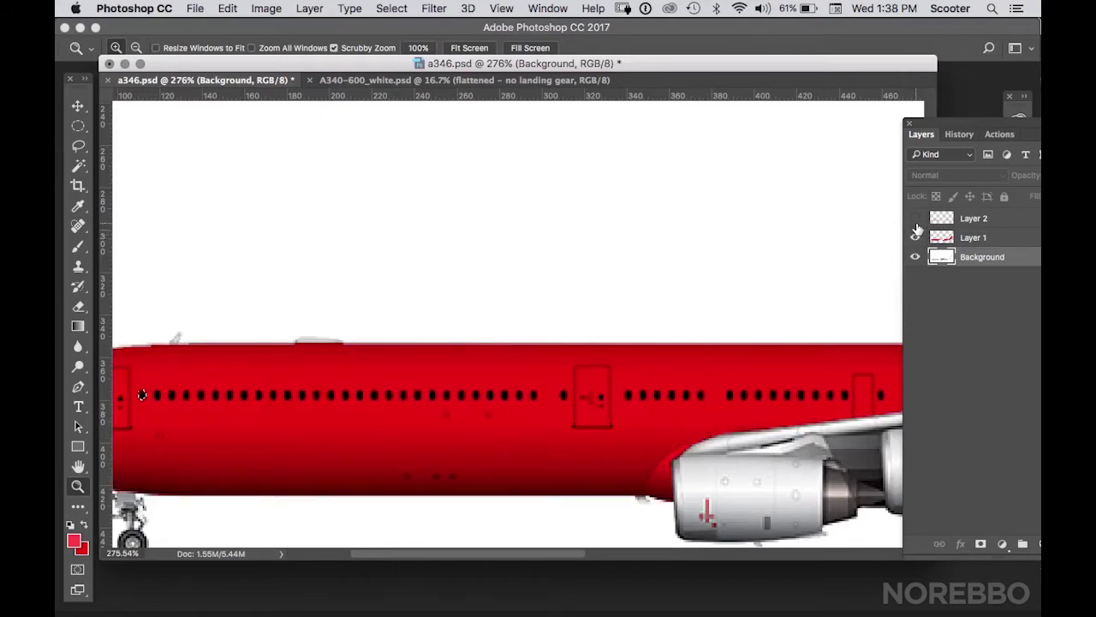
{"action": "left_click", "coordinate": [916, 219]}
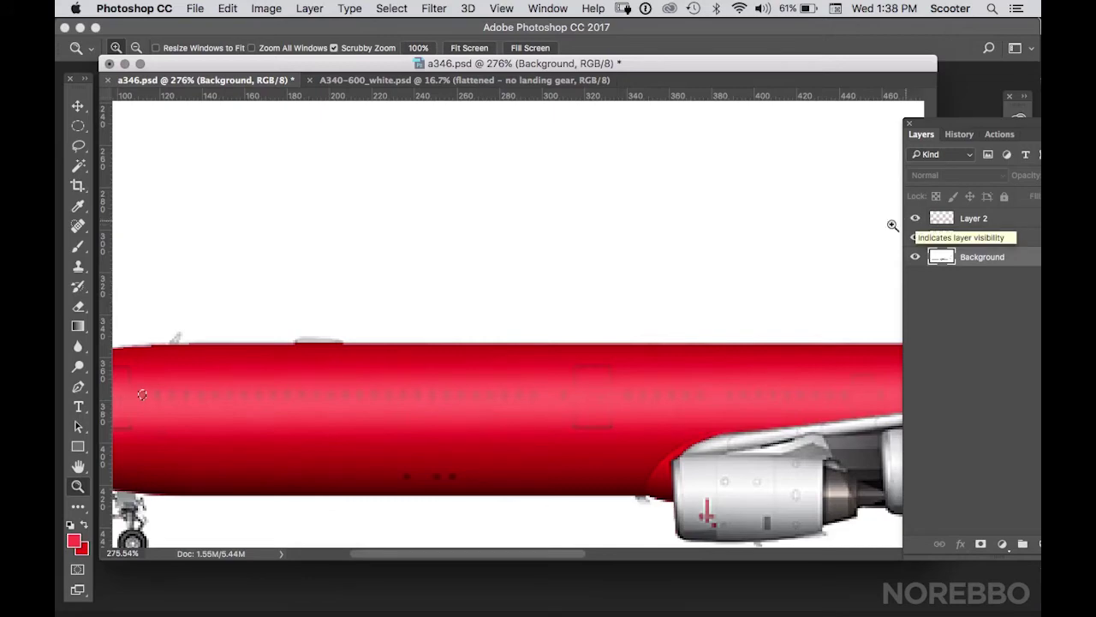
Step: Zoom in near the nose and hide Layers 2 and 1 to reveal the window row
{"action": "left_click", "coordinate": [154, 415]}
{"action": "left_click", "coordinate": [157, 417]}
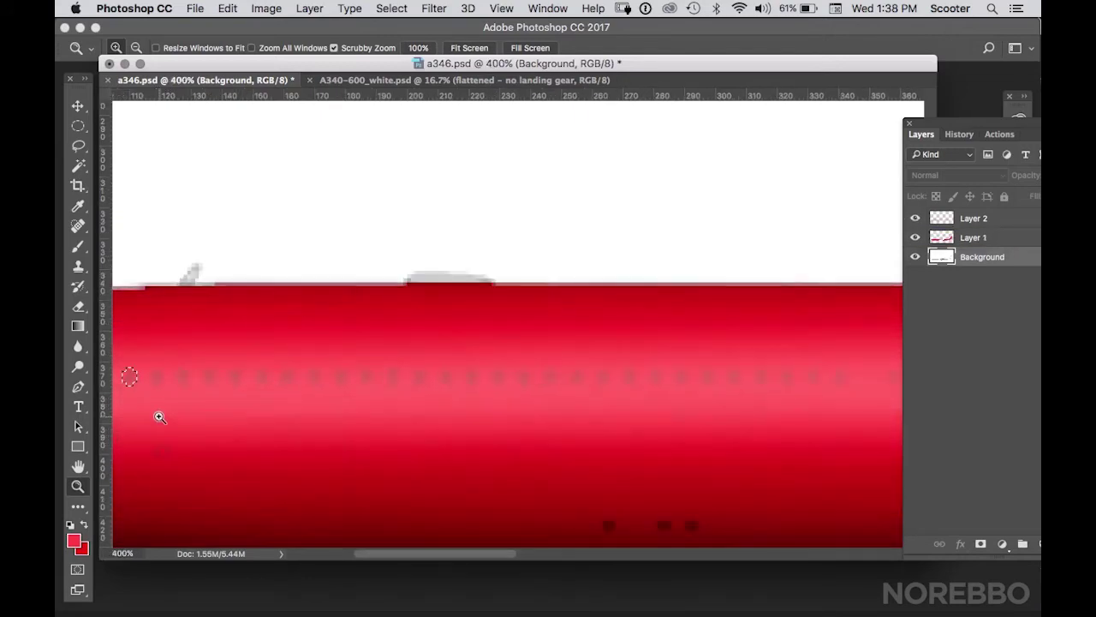
{"action": "left_click", "coordinate": [213, 391]}
{"action": "left_click_drag", "start_coordinate": [213, 392], "coordinate": [500, 352]}
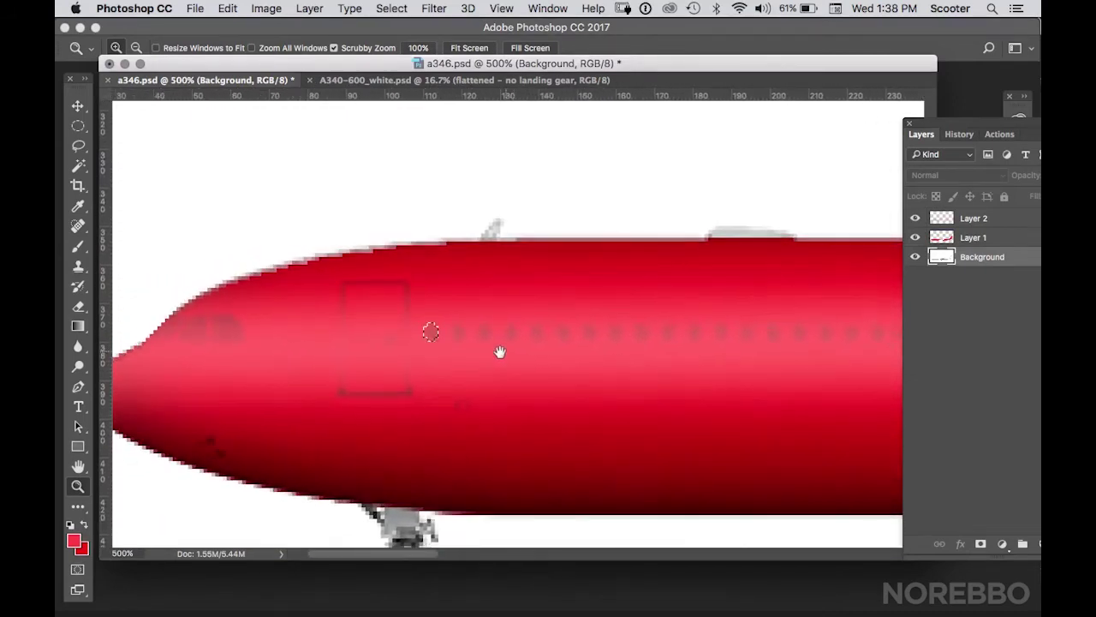
{"action": "left_click", "coordinate": [915, 219]}
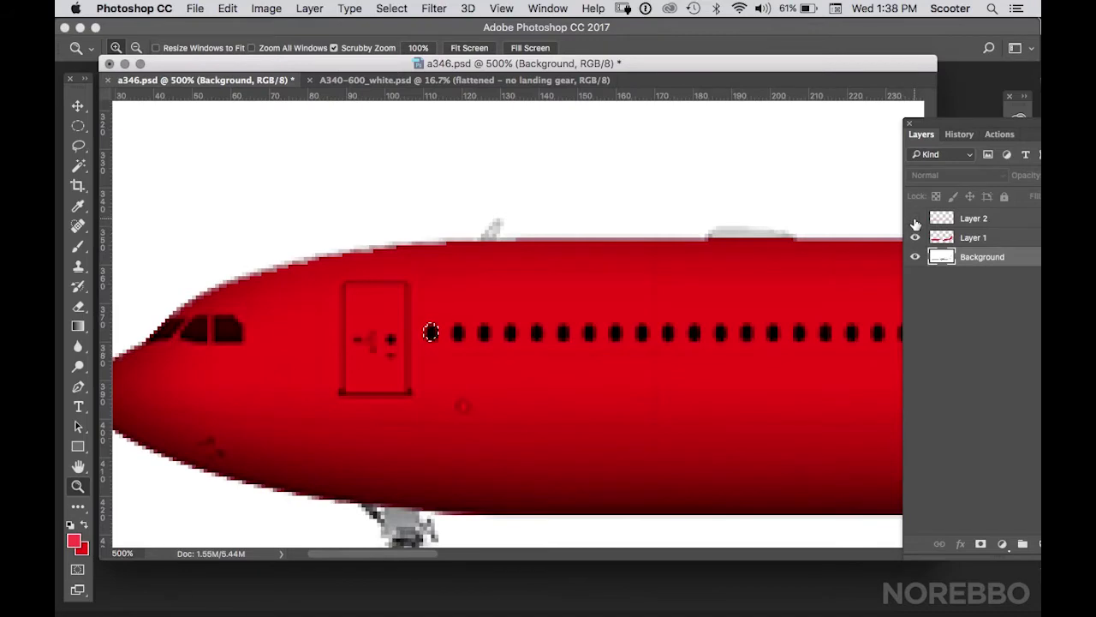
{"action": "left_click", "coordinate": [915, 238]}
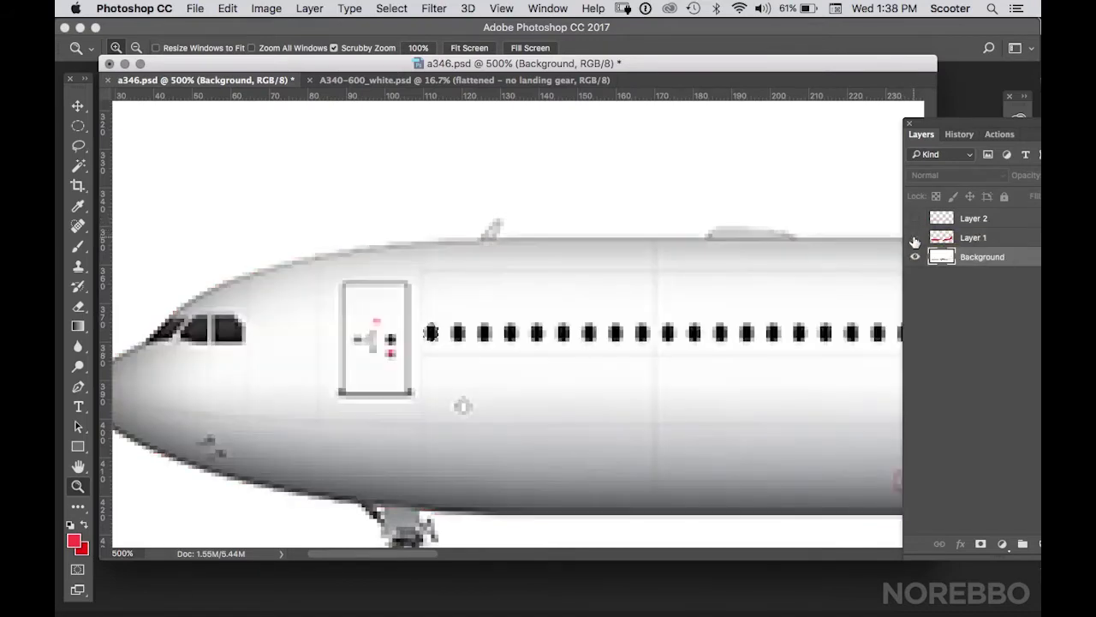
{"action": "left_click", "coordinate": [463, 332]}
{"action": "left_click", "coordinate": [463, 331]}
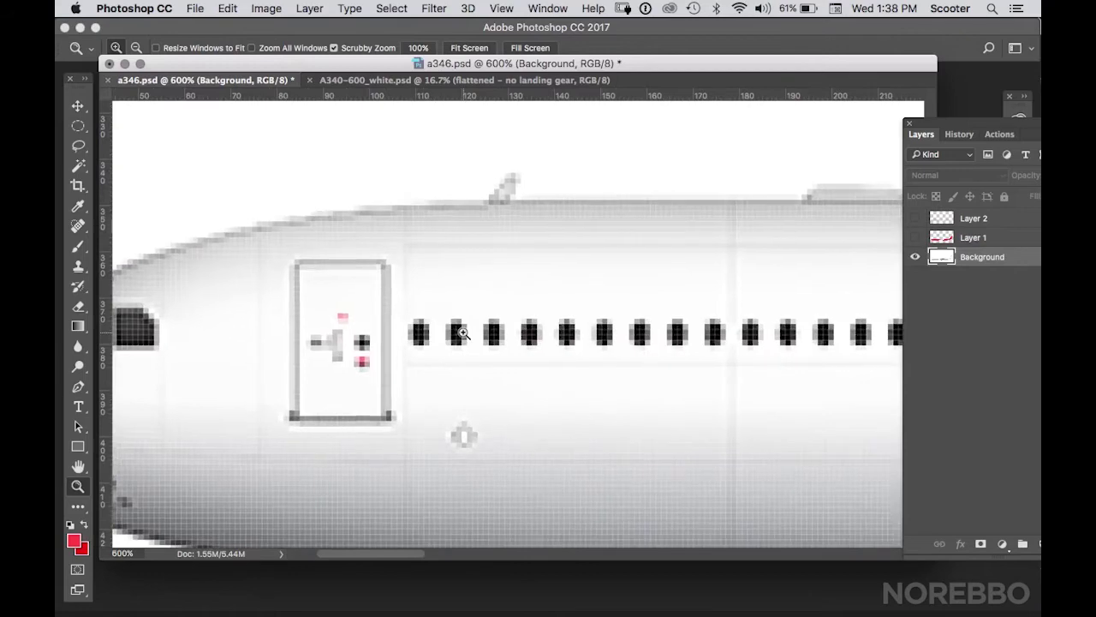
Step: Draw a new elliptical selection around the first cabin window
{"action": "left_click", "coordinate": [78, 126]}
{"action": "left_click", "coordinate": [345, 172]}
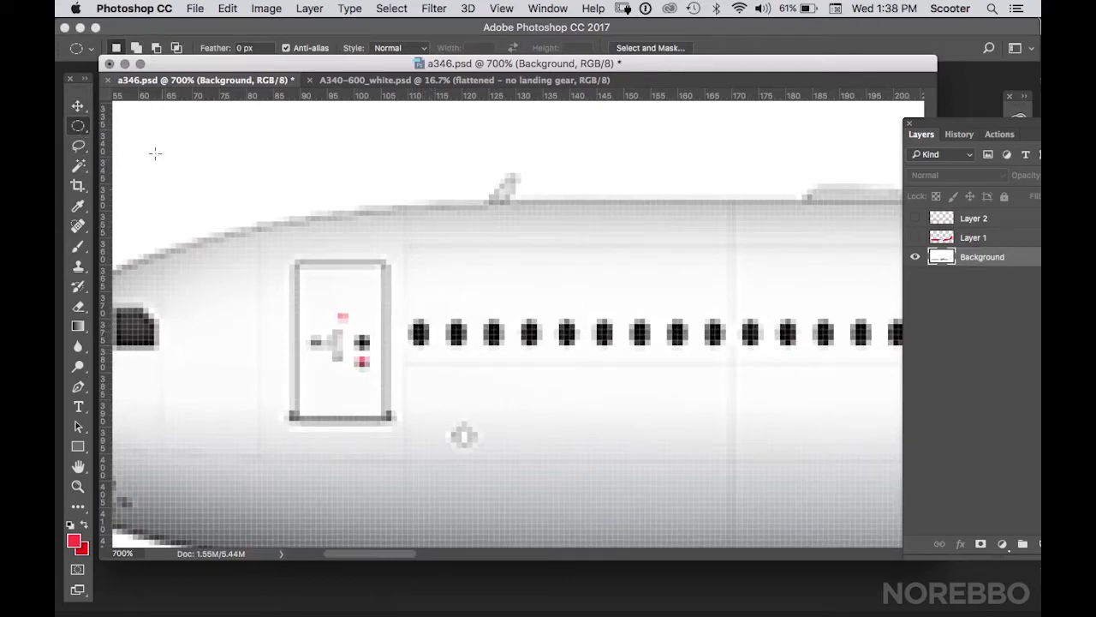
{"action": "right_click", "coordinate": [420, 327]}
{"action": "left_click", "coordinate": [420, 311]}
{"action": "left_click_drag", "start_coordinate": [412, 322], "coordinate": [428, 348]}
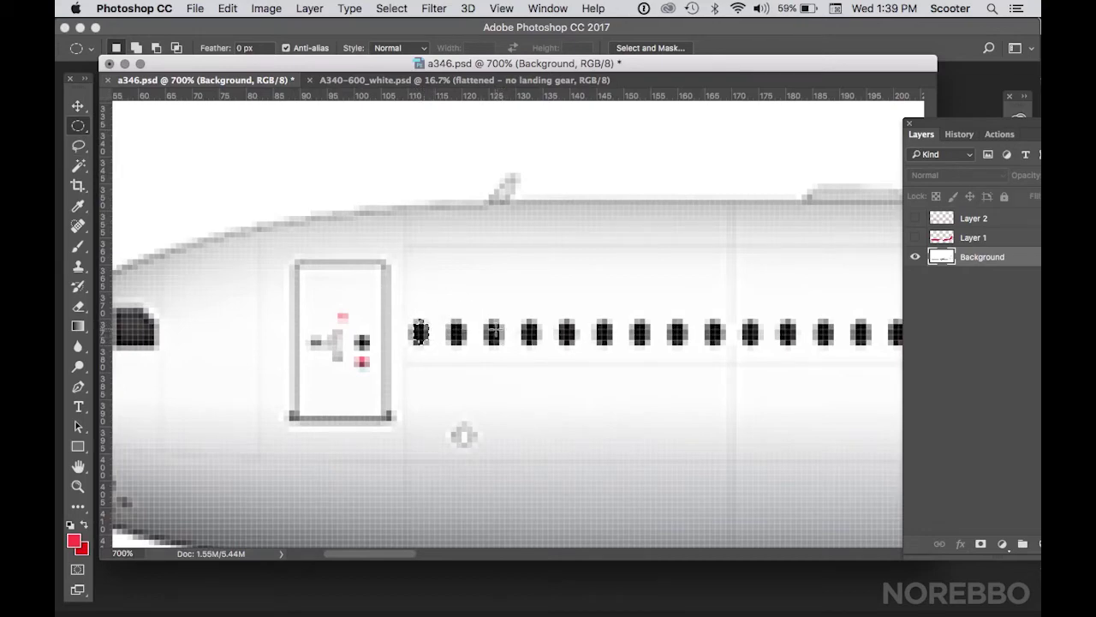
Step: Select Layer 2 and add a new empty Layer 3 above it
{"action": "left_click", "coordinate": [1004, 221]}
{"action": "left_click_drag", "start_coordinate": [973, 121], "coordinate": [931, 123]}
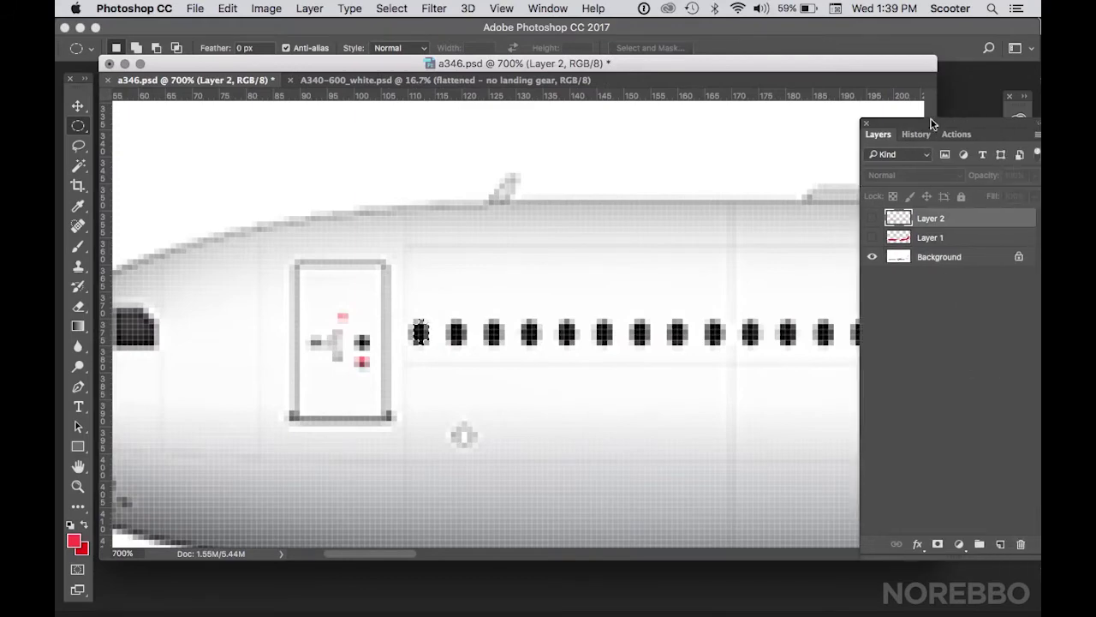
{"action": "left_click", "coordinate": [1000, 544]}
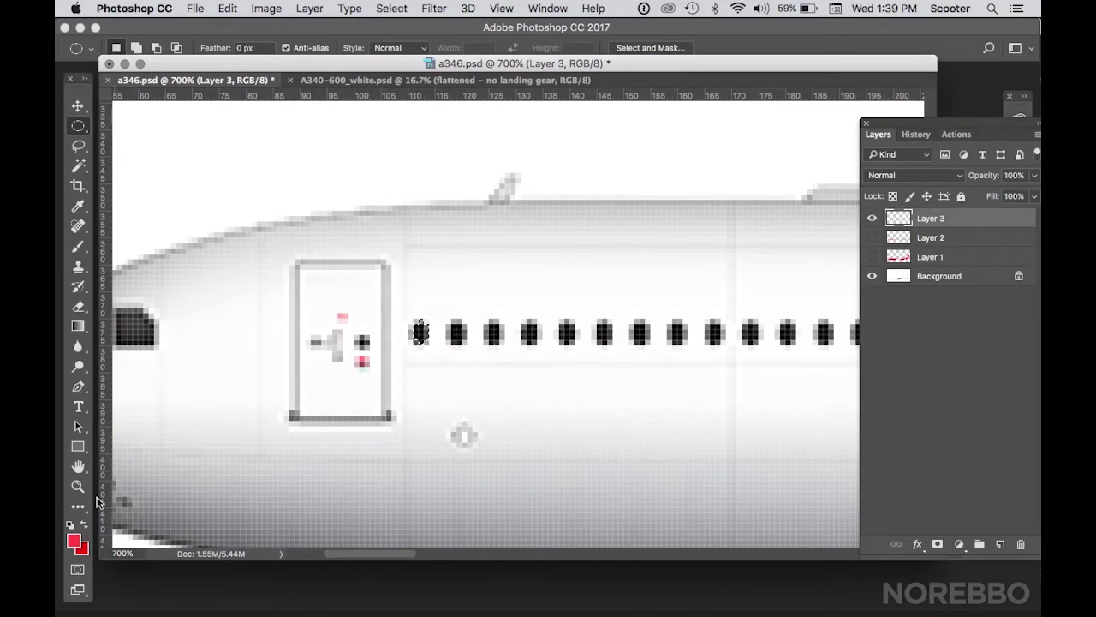
Step: Fill the first cabin window selection with black 000000 and show Layers 1 and 2 again
{"action": "left_click", "coordinate": [75, 540]}
{"action": "left_click", "coordinate": [568, 460]}
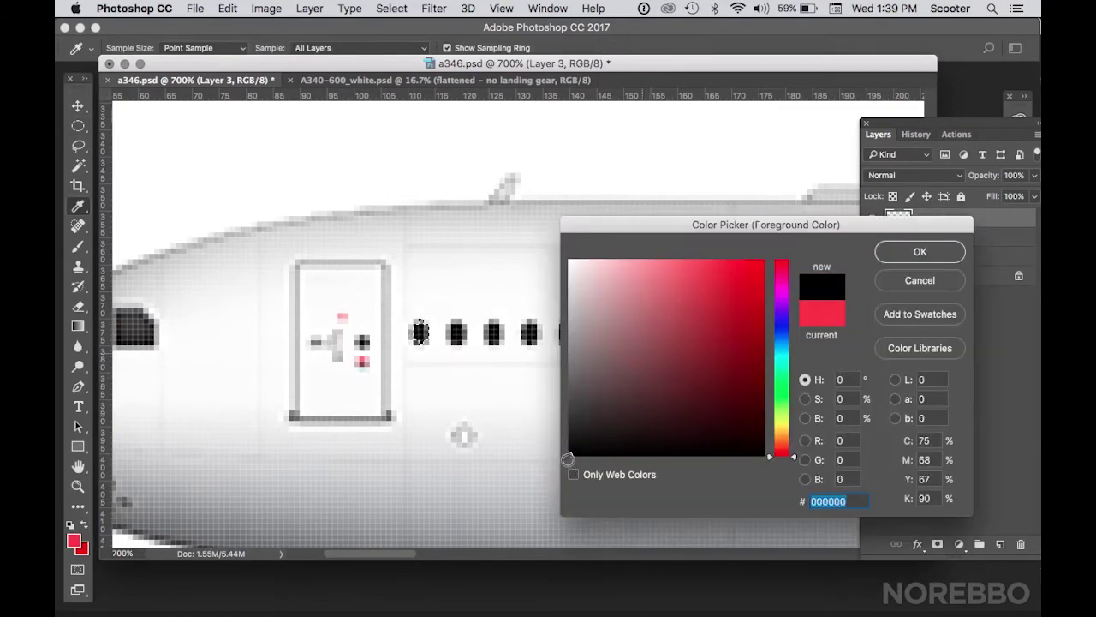
{"action": "left_click", "coordinate": [882, 257]}
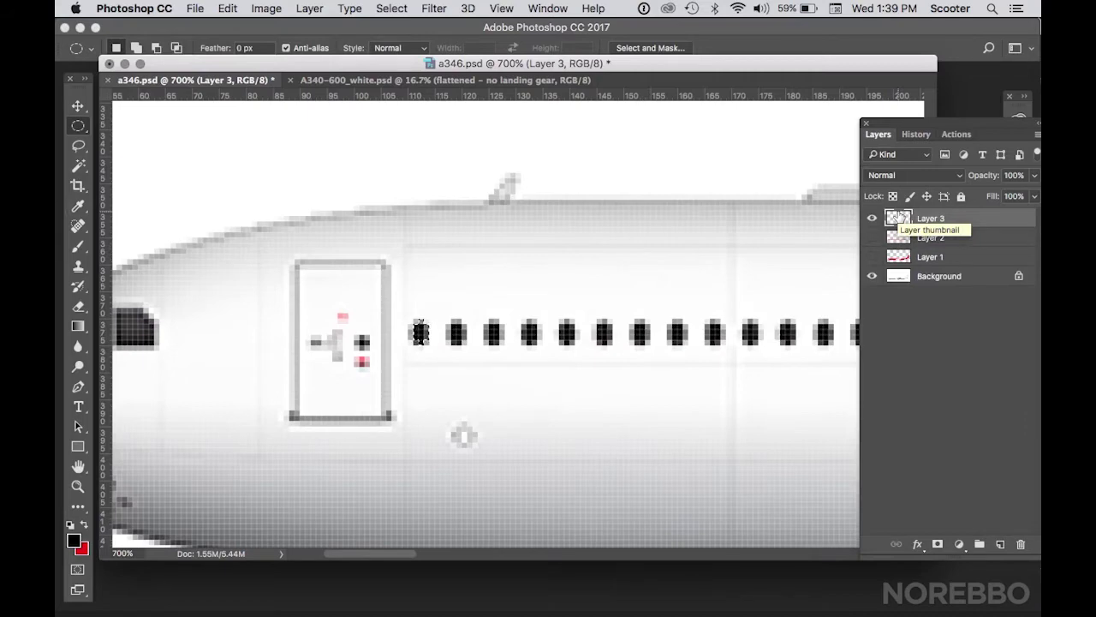
{"action": "key", "text": "alt+BackSpace"}
{"action": "key", "text": "super+d"}
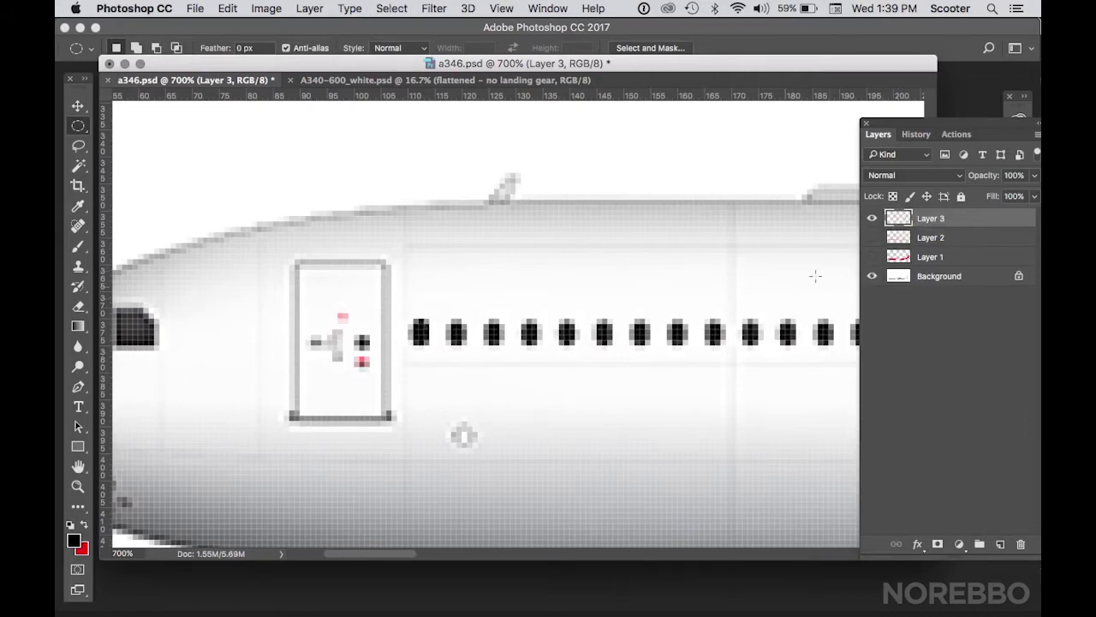
{"action": "left_click_drag", "start_coordinate": [872, 246], "coordinate": [872, 258]}
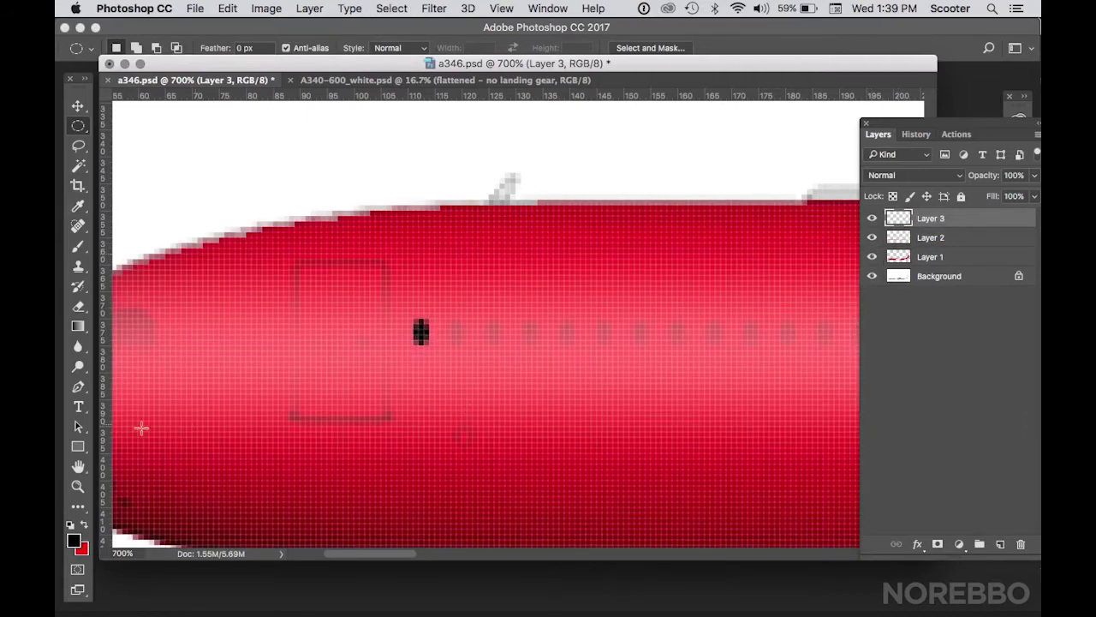
Step: Zoom in on the window row at the front of the fuselage
{"action": "double_click", "coordinate": [77, 486]}
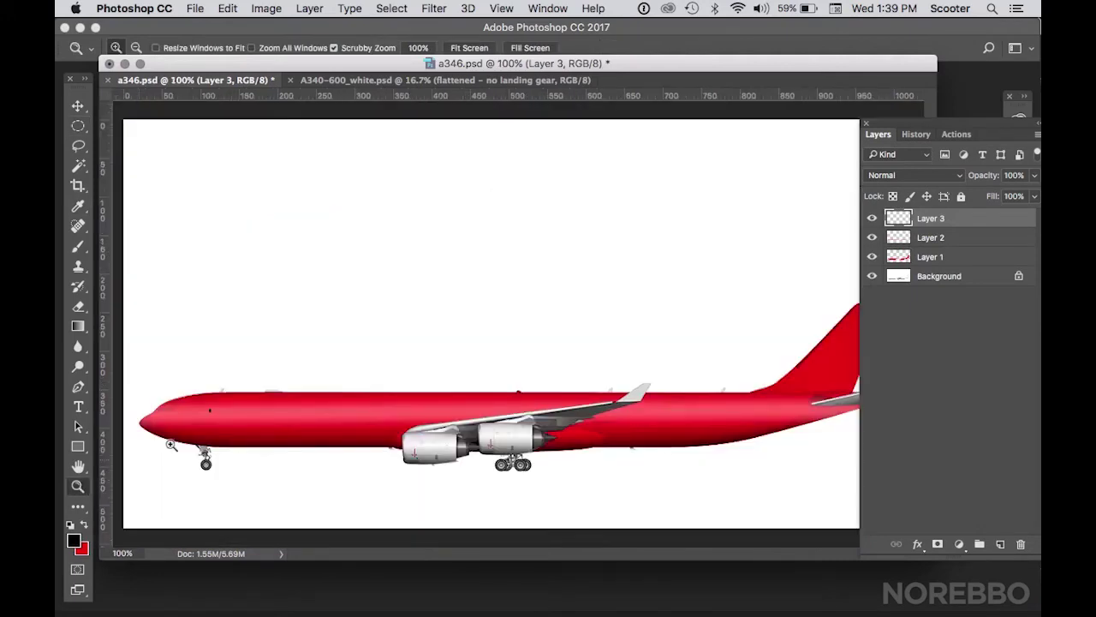
{"action": "left_click", "coordinate": [240, 424]}
{"action": "double_click", "coordinate": [78, 486]}
{"action": "left_click", "coordinate": [218, 419]}
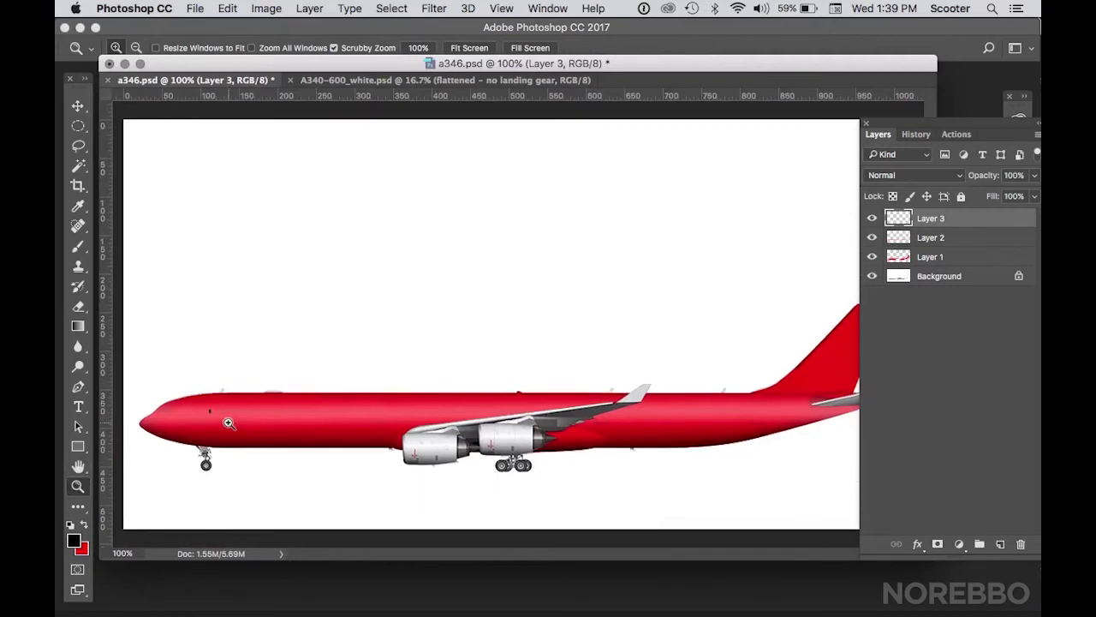
{"action": "left_click", "coordinate": [194, 394]}
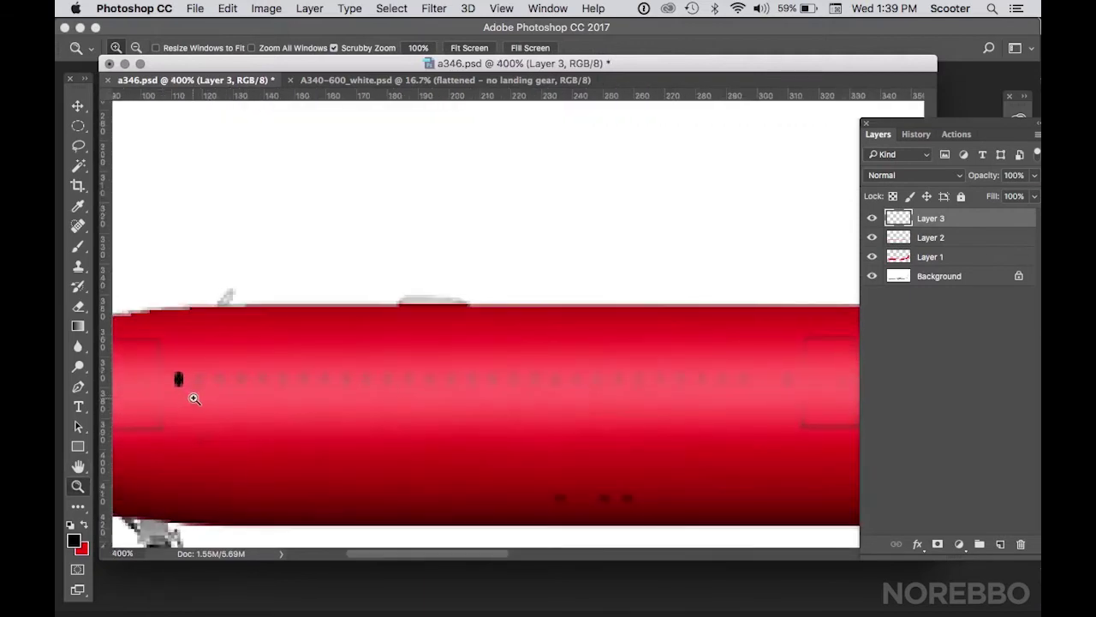
{"action": "left_click", "coordinate": [192, 396]}
Step: Hide the red livery Layers 1 and 2 so only the black window shows
{"action": "left_click", "coordinate": [201, 399]}
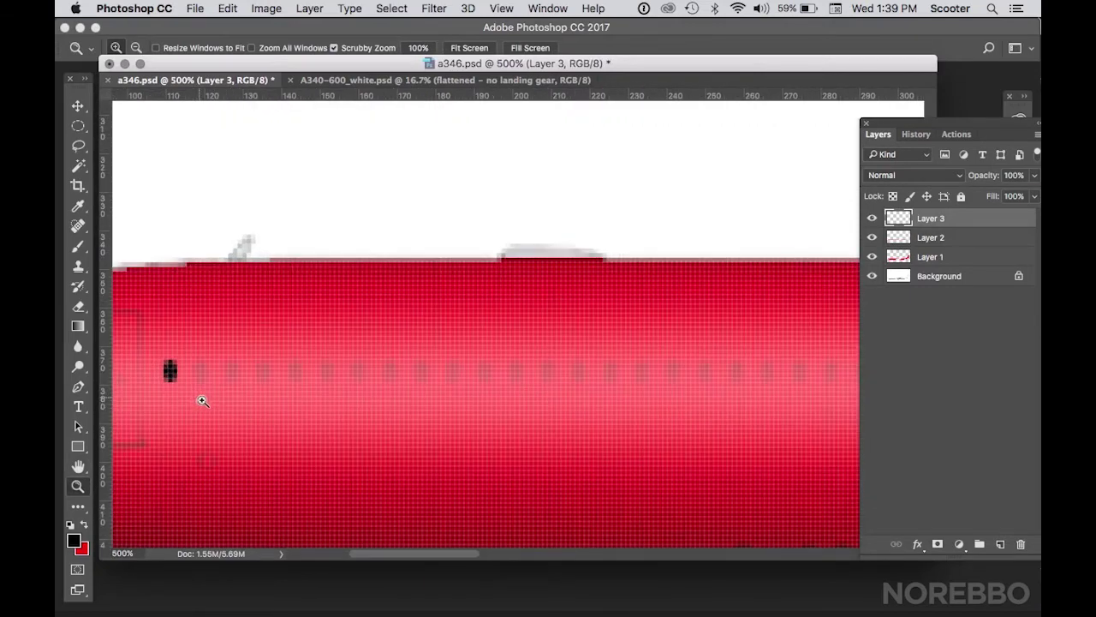
{"action": "left_click", "coordinate": [202, 400]}
{"action": "left_click", "coordinate": [940, 243]}
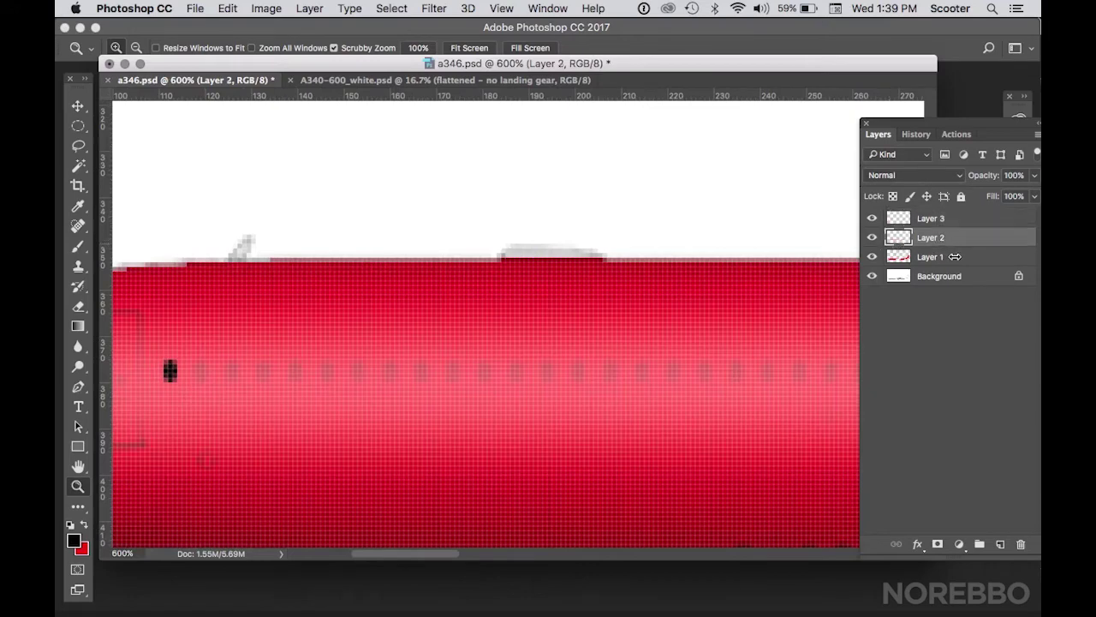
{"action": "left_click", "coordinate": [964, 261]}
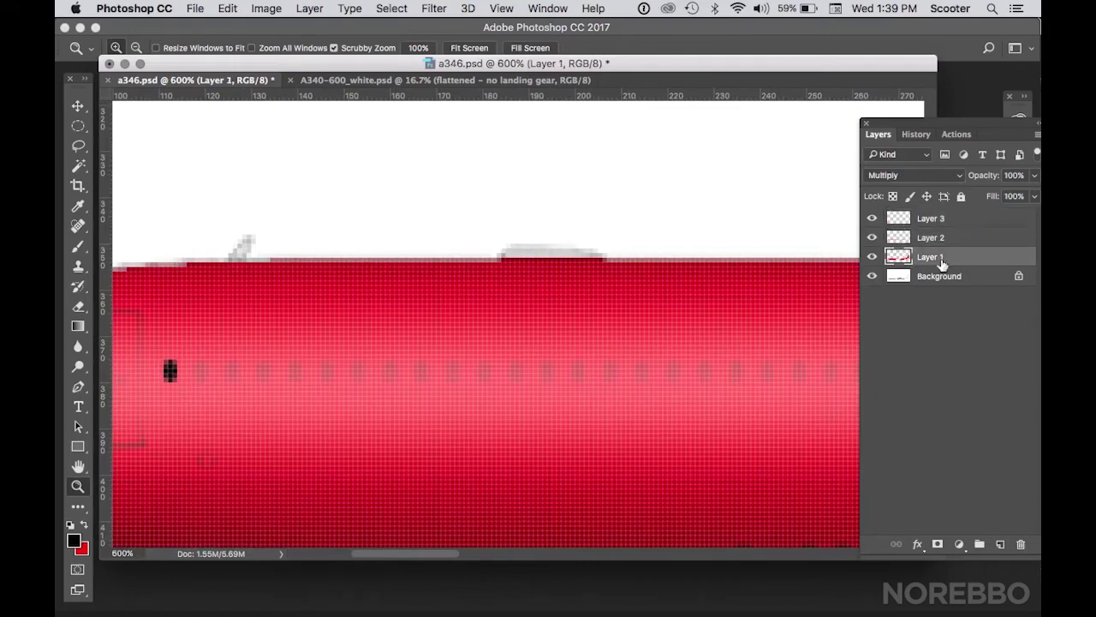
{"action": "left_click", "coordinate": [872, 220]}
{"action": "left_click", "coordinate": [872, 220]}
{"action": "left_click", "coordinate": [872, 257]}
{"action": "left_click", "coordinate": [872, 237]}
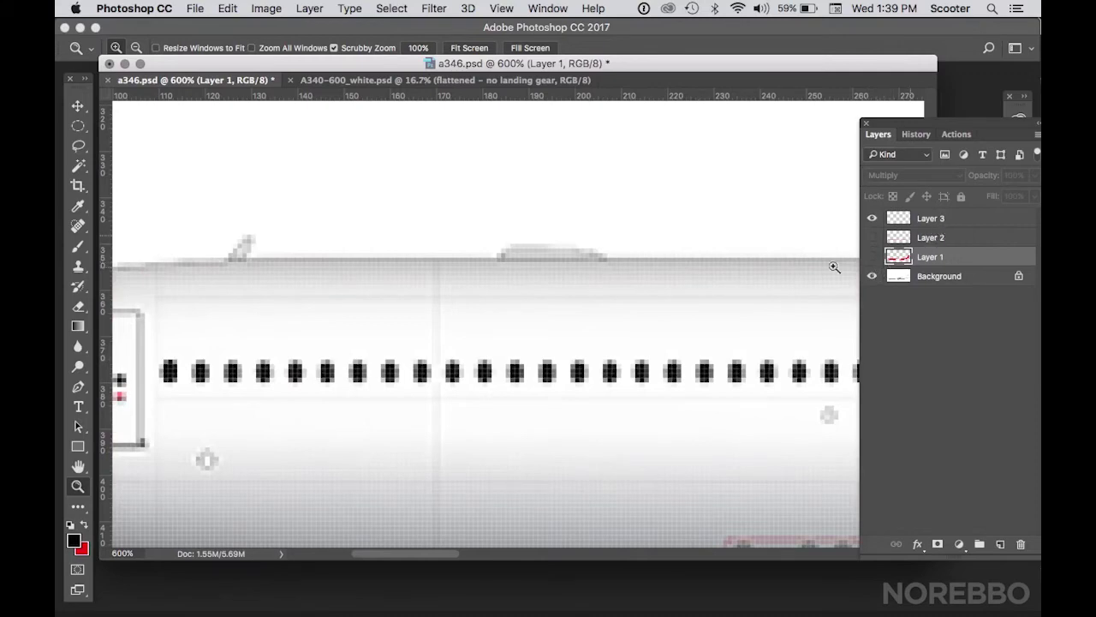
Step: Duplicate Layer 3 and shift the Layer 3 copy about 7 px right
{"action": "left_click", "coordinate": [78, 105]}
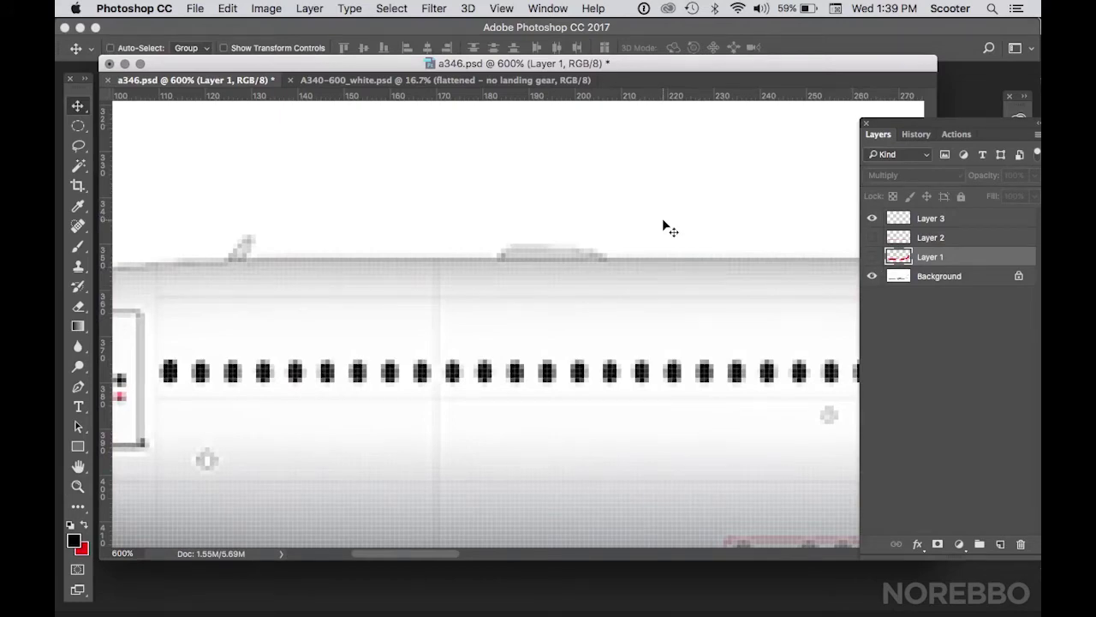
{"action": "left_click", "coordinate": [957, 221]}
{"action": "left_click_drag", "start_coordinate": [981, 222], "coordinate": [1000, 544]}
{"action": "left_click_drag", "start_coordinate": [345, 290], "coordinate": [373, 289]}
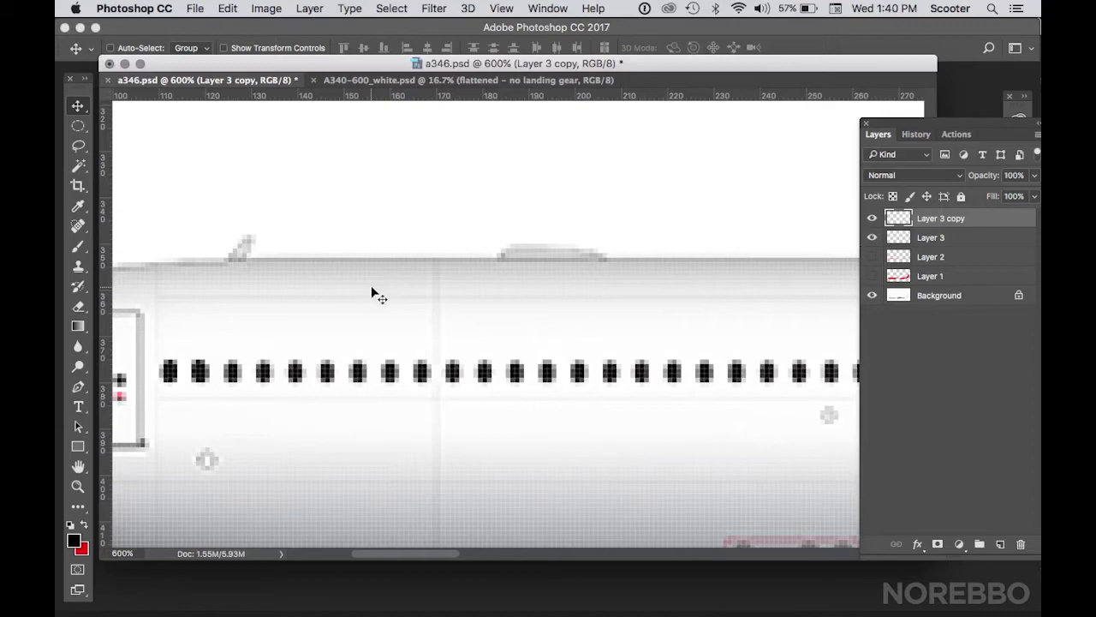
Step: Hide the Layer 3 copy of the black window
{"action": "left_click", "coordinate": [78, 484]}
{"action": "left_click", "coordinate": [510, 284], "text": "alt"}
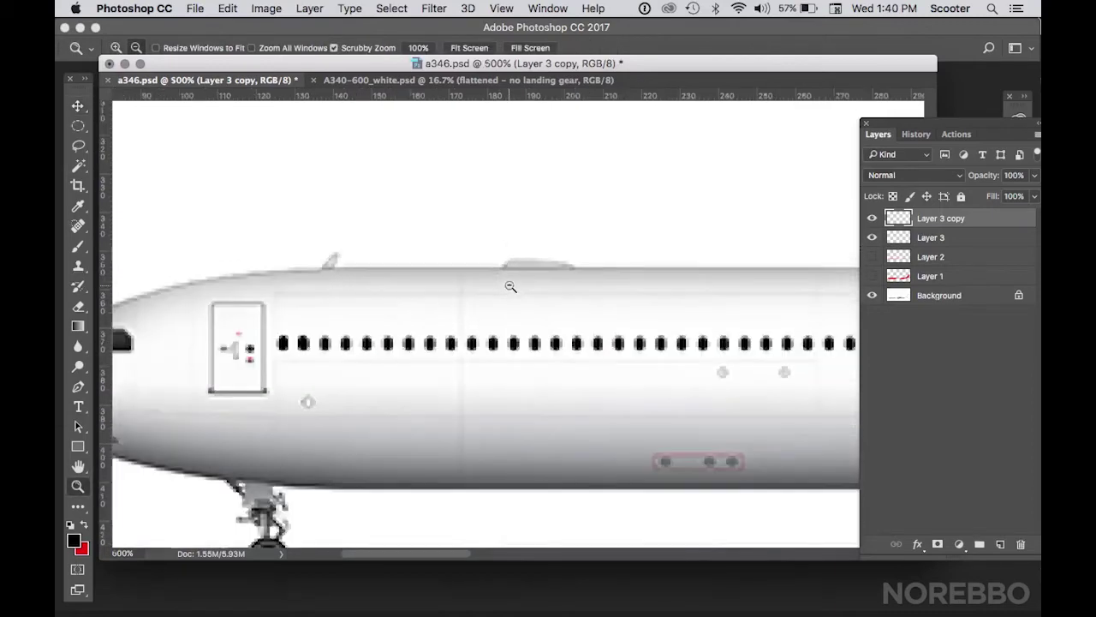
{"action": "left_click", "coordinate": [556, 277], "text": "alt"}
{"action": "left_click", "coordinate": [556, 277], "text": "alt"}
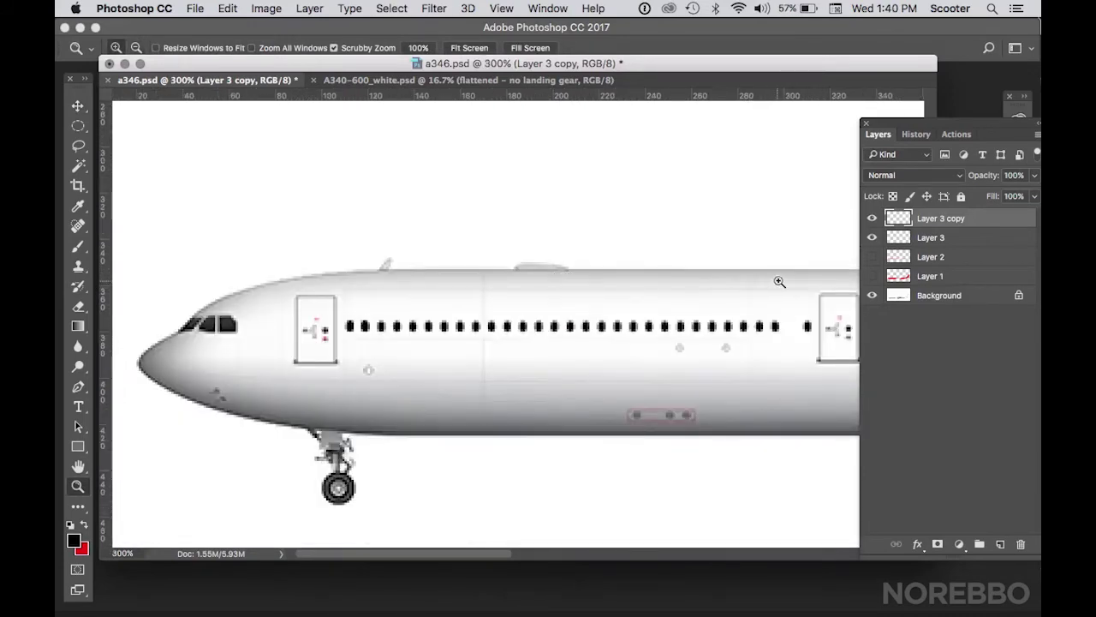
{"action": "left_click", "coordinate": [778, 282]}
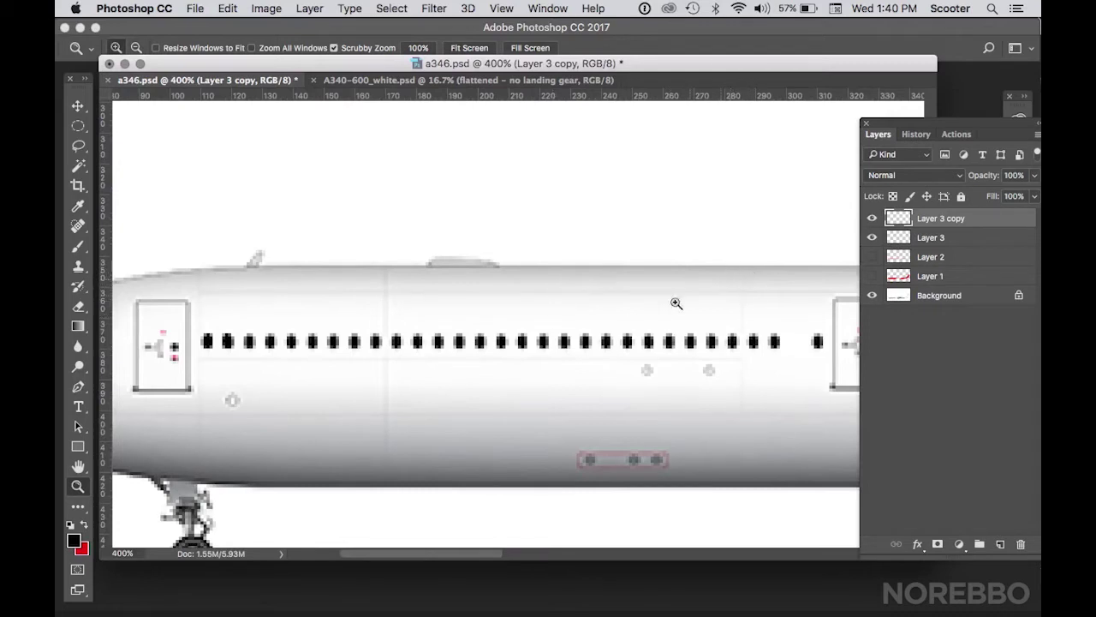
{"action": "left_click", "coordinate": [872, 222]}
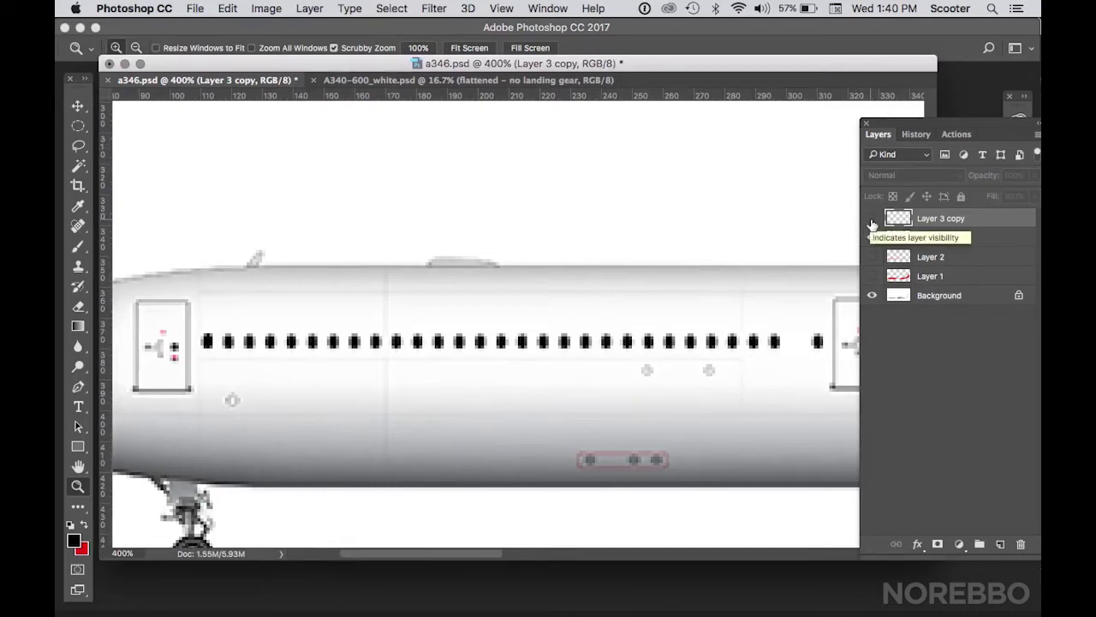
Step: Delete the Layer 3 copy and nudge Layer 3's black mark up one step
{"action": "left_click", "coordinate": [78, 106]}
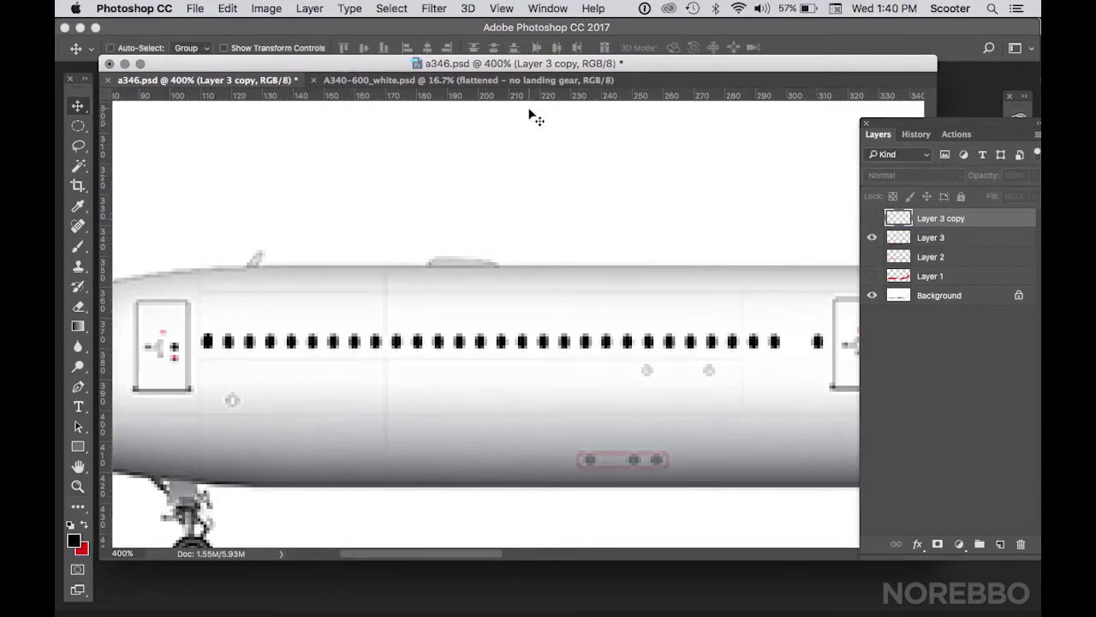
{"action": "left_click", "coordinate": [925, 239]}
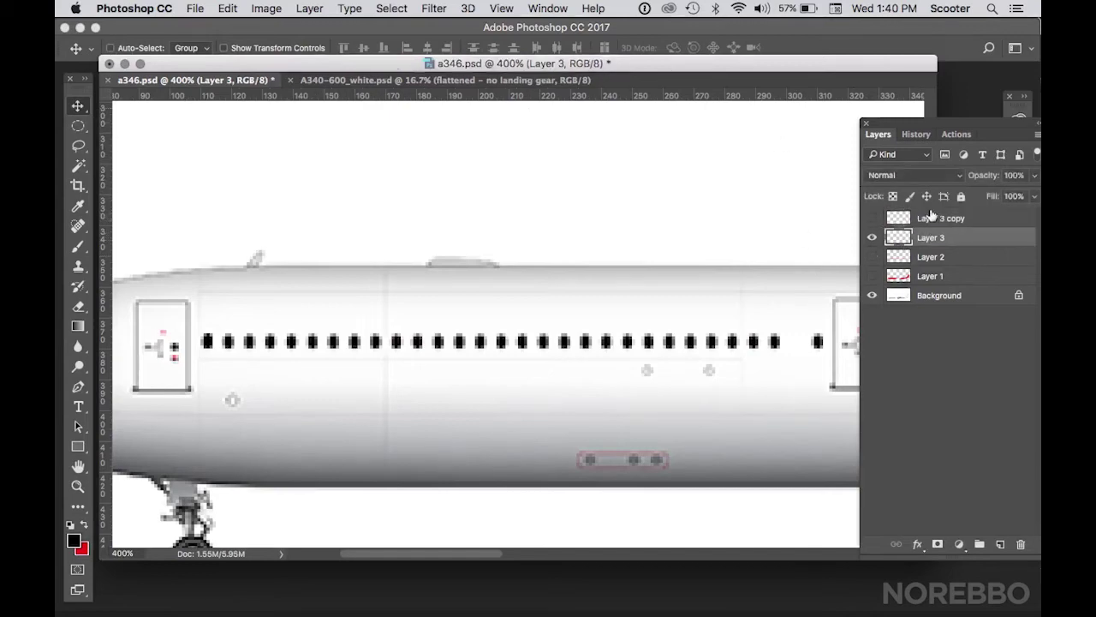
{"action": "left_click_drag", "start_coordinate": [970, 226], "coordinate": [1020, 544]}
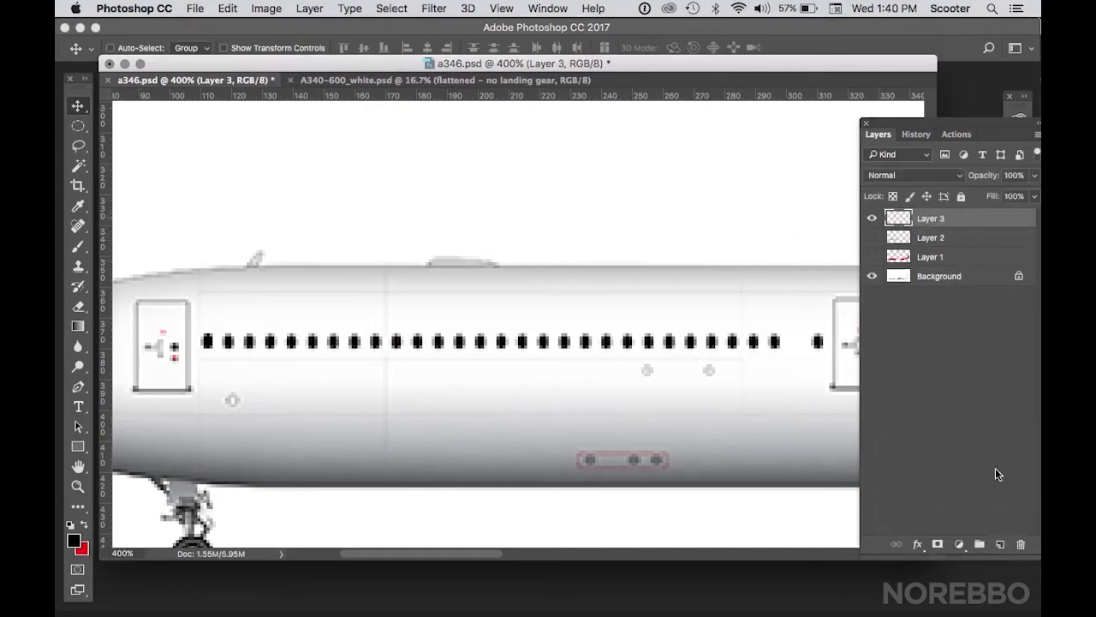
{"action": "left_click", "coordinate": [872, 220]}
{"action": "left_click", "coordinate": [872, 221]}
{"action": "key", "text": "Up"}
{"action": "key", "text": "Up"}
{"action": "key", "text": "Up"}
Step: Duplicate Layer 3, move the copy 186 px right, then delete it
{"action": "left_click_drag", "start_coordinate": [967, 221], "coordinate": [1000, 544]}
{"action": "left_click_drag", "start_coordinate": [228, 316], "coordinate": [773, 274]}
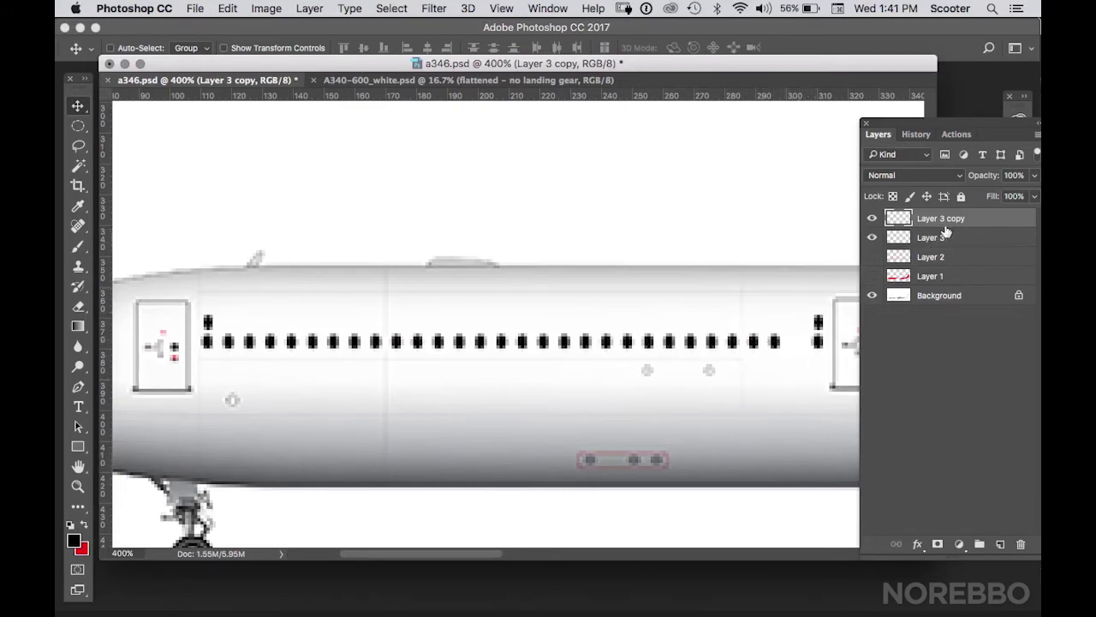
{"action": "left_click_drag", "start_coordinate": [971, 221], "coordinate": [1021, 543]}
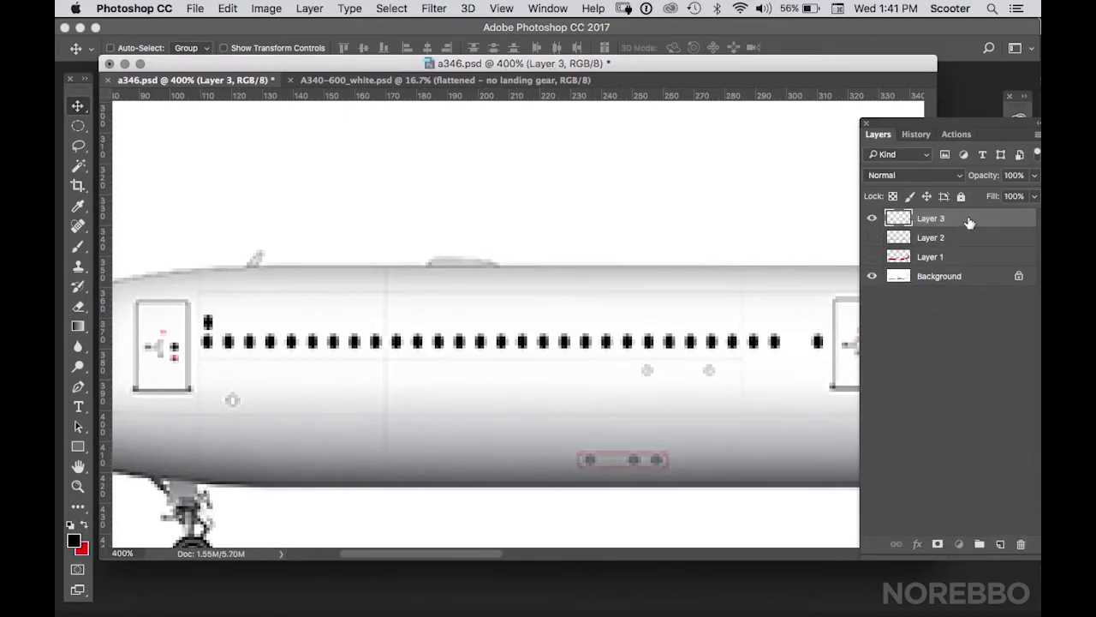
Step: Re-create the Layer 3 copy, duplicate both window layers together and shift them right
{"action": "left_click_drag", "start_coordinate": [969, 223], "coordinate": [1001, 545]}
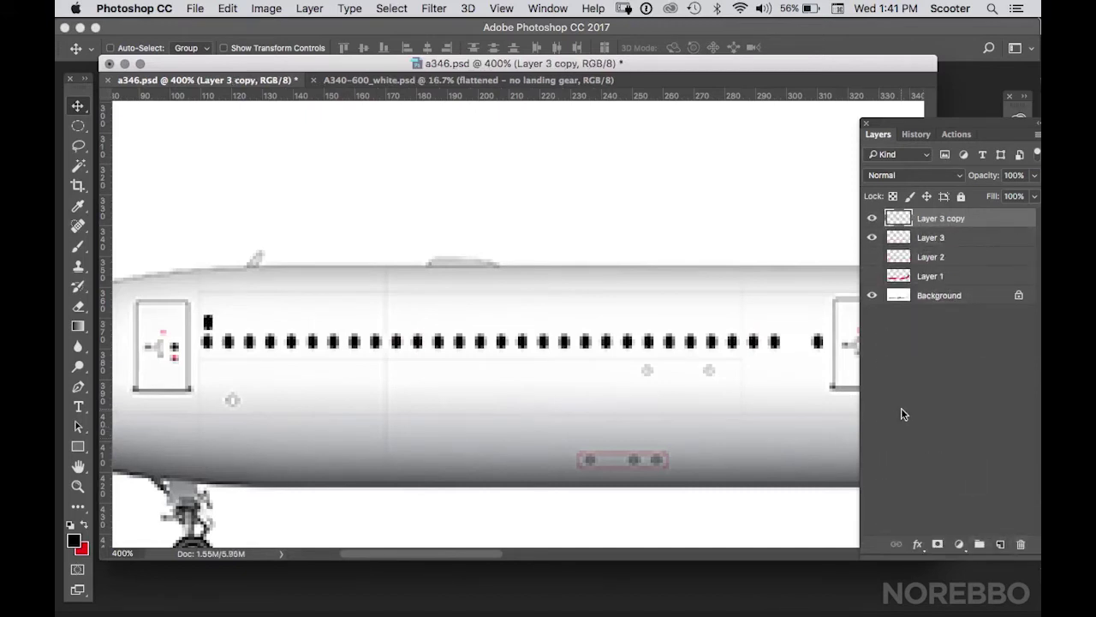
{"action": "key", "text": "super+z"}
{"action": "key", "text": "alt+Up"}
{"action": "left_click", "coordinate": [967, 242], "text": "shift"}
{"action": "left_click_drag", "start_coordinate": [979, 237], "coordinate": [999, 544]}
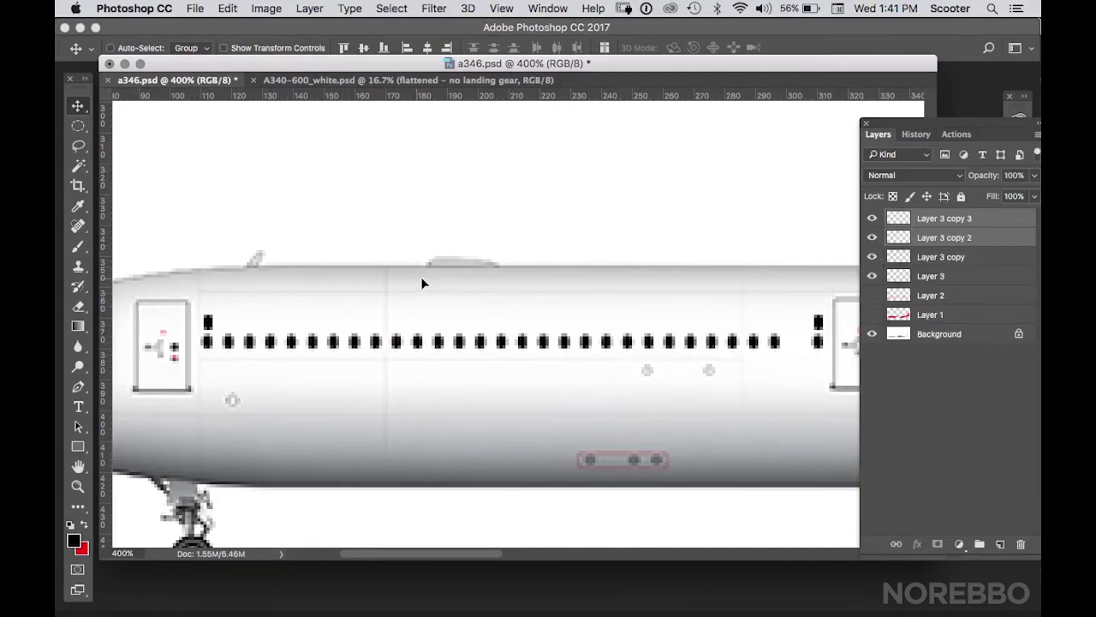
{"action": "left_click_drag", "start_coordinate": [420, 277], "coordinate": [441, 271]}
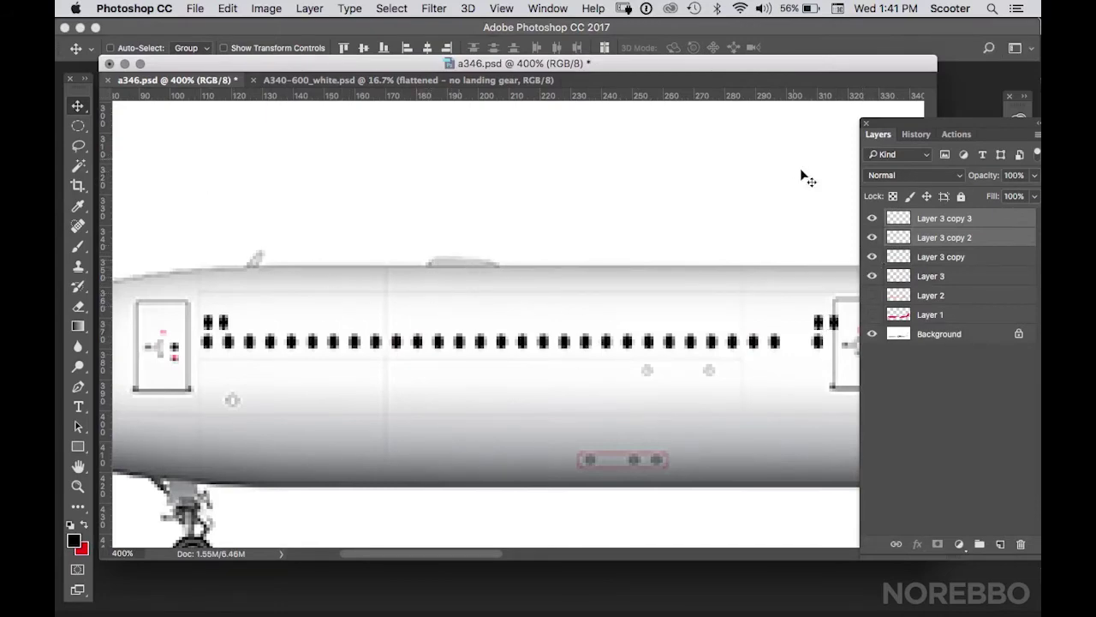
Step: Move Layer 3 copy 3 toward the front door, then delete the three copy layers
{"action": "right_click", "coordinate": [835, 322]}
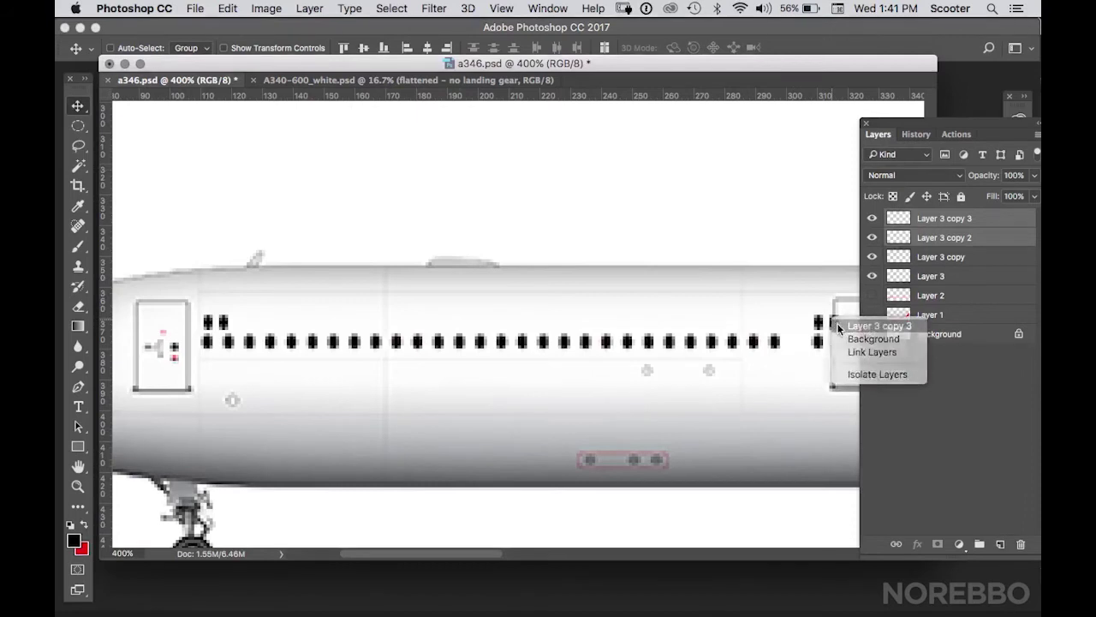
{"action": "left_click", "coordinate": [843, 326]}
{"action": "left_click_drag", "start_coordinate": [835, 323], "coordinate": [250, 309]}
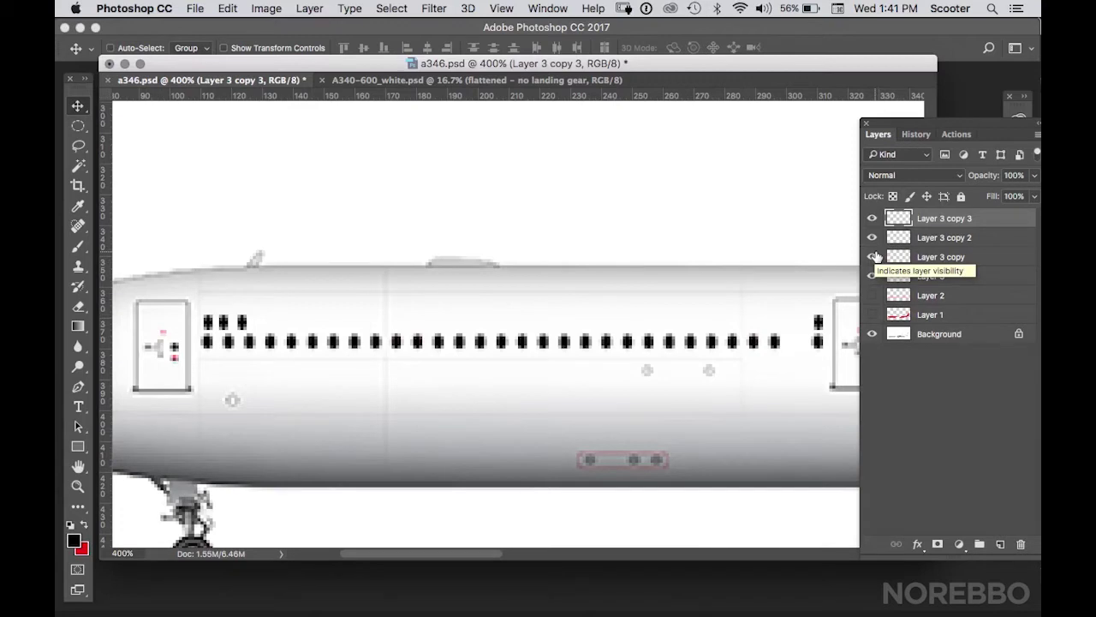
{"action": "left_click", "coordinate": [955, 258], "text": "shift"}
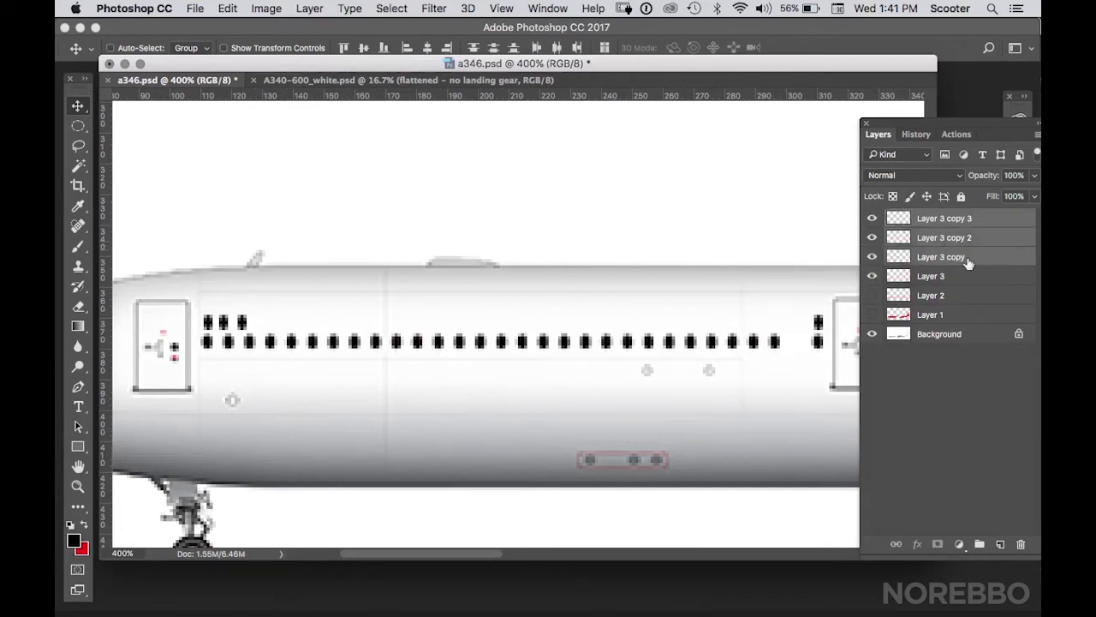
{"action": "left_click_drag", "start_coordinate": [977, 262], "coordinate": [1021, 546]}
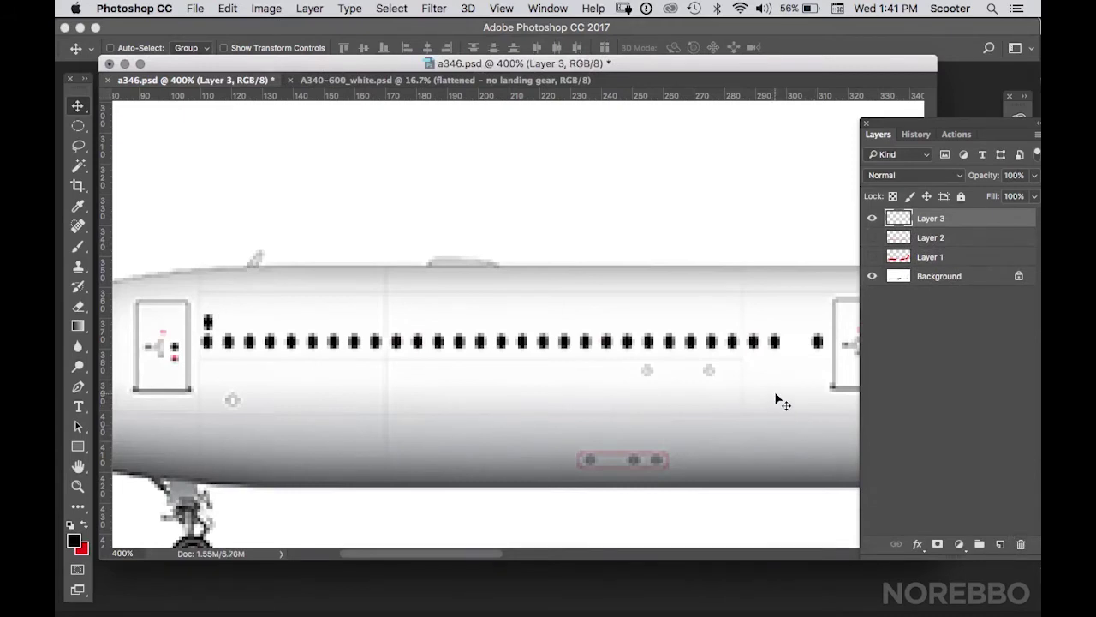
Step: Duplicate the window, then the pair, then the four, shifting each new set right
{"action": "left_click", "coordinate": [872, 219]}
{"action": "left_click", "coordinate": [872, 218]}
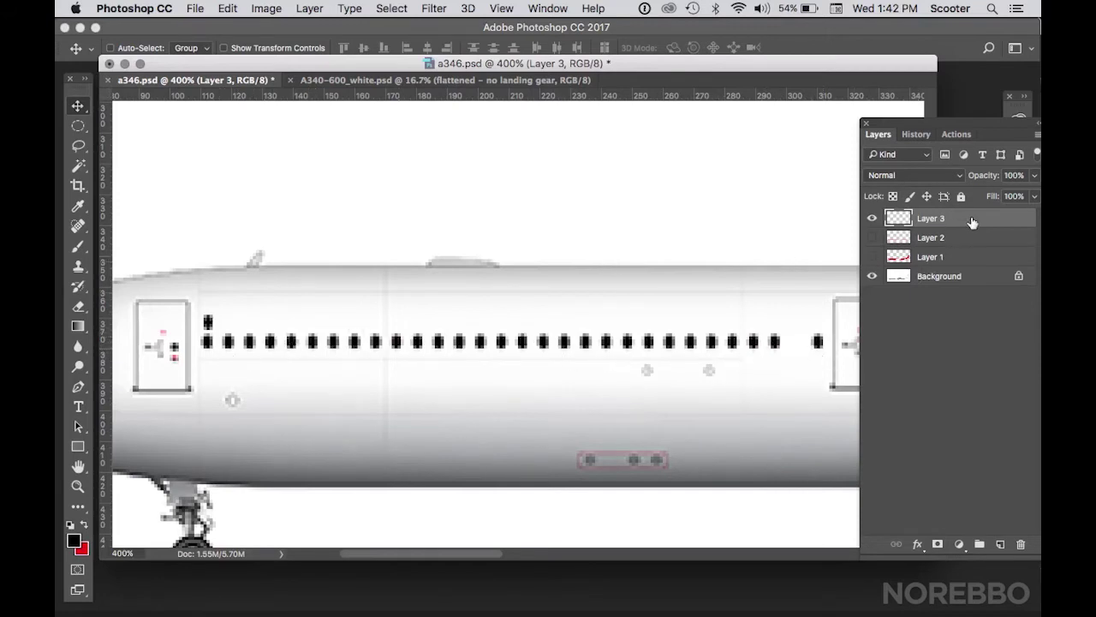
{"action": "left_click_drag", "start_coordinate": [974, 222], "coordinate": [1000, 544]}
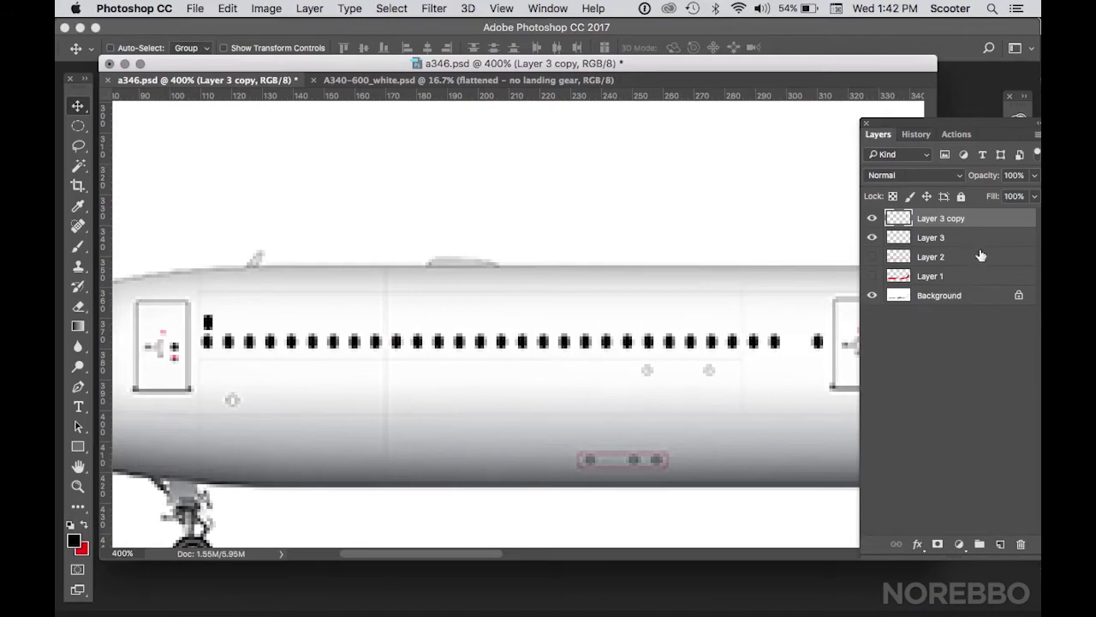
{"action": "left_click_drag", "start_coordinate": [313, 290], "coordinate": [322, 274]}
{"action": "left_click", "coordinate": [962, 238], "text": "shift"}
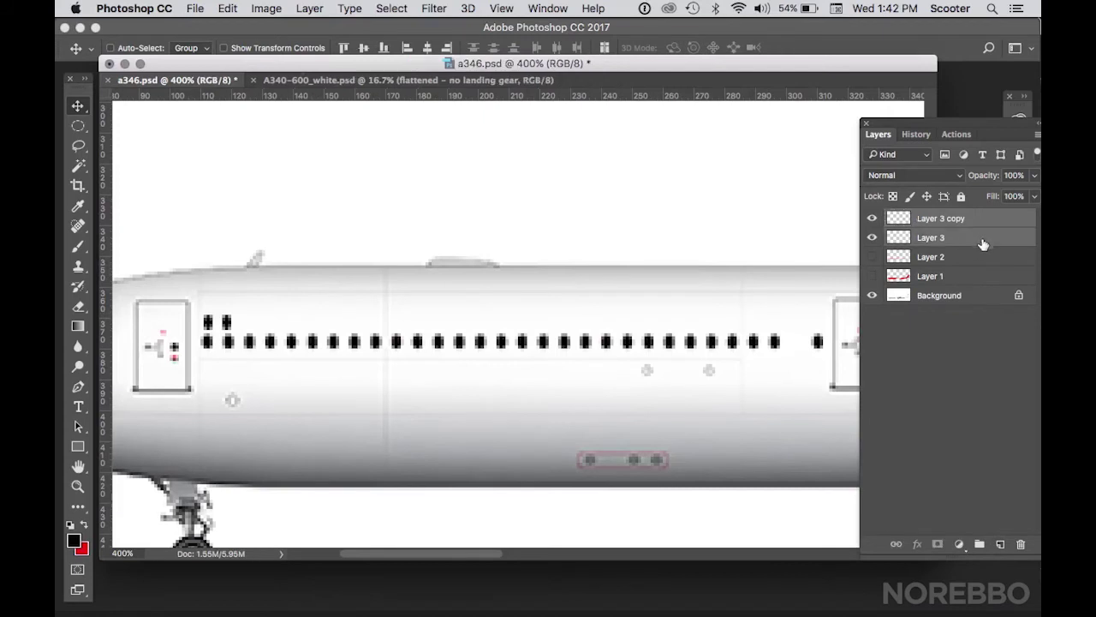
{"action": "left_click_drag", "start_coordinate": [987, 244], "coordinate": [1000, 544]}
{"action": "left_click_drag", "start_coordinate": [380, 264], "coordinate": [411, 265]}
{"action": "left_click", "coordinate": [946, 275], "text": "shift"}
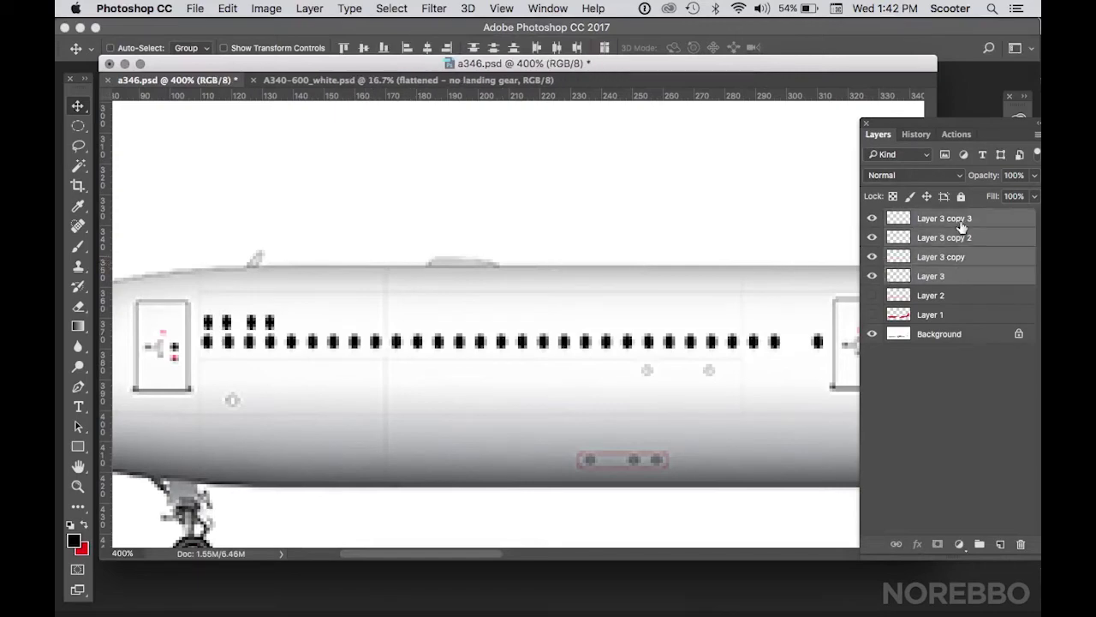
{"action": "left_click_drag", "start_coordinate": [991, 275], "coordinate": [1000, 544]}
{"action": "left_click_drag", "start_coordinate": [360, 268], "coordinate": [434, 264]}
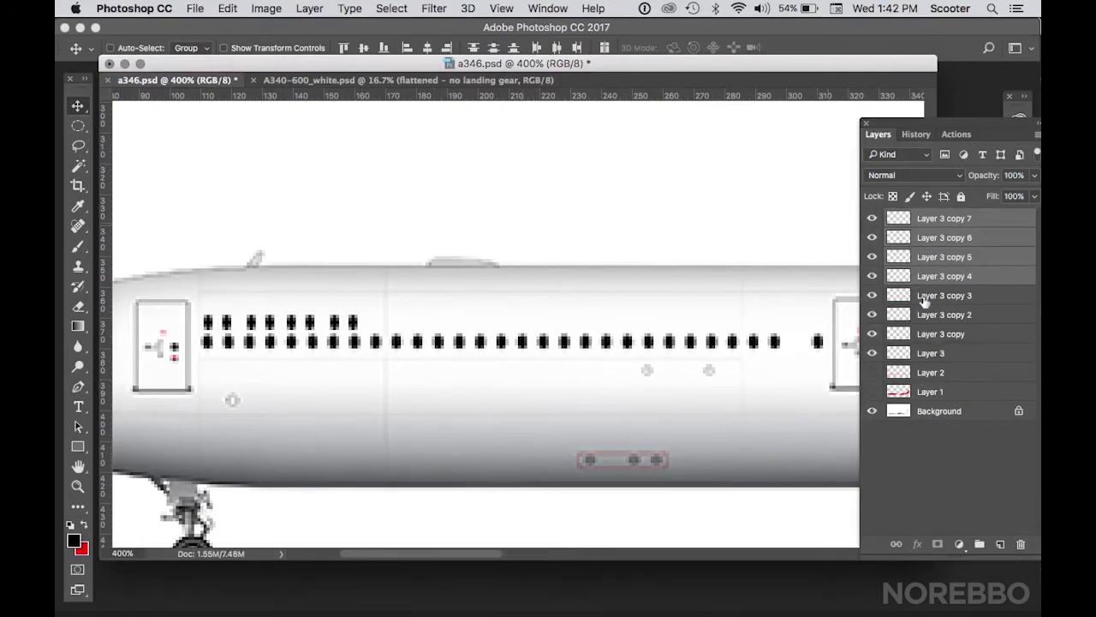
Step: Duplicate eight-window sets three times, sliding each right until the row reaches the rear door
{"action": "left_click", "coordinate": [953, 352]}
{"action": "left_click", "coordinate": [956, 220], "text": "shift"}
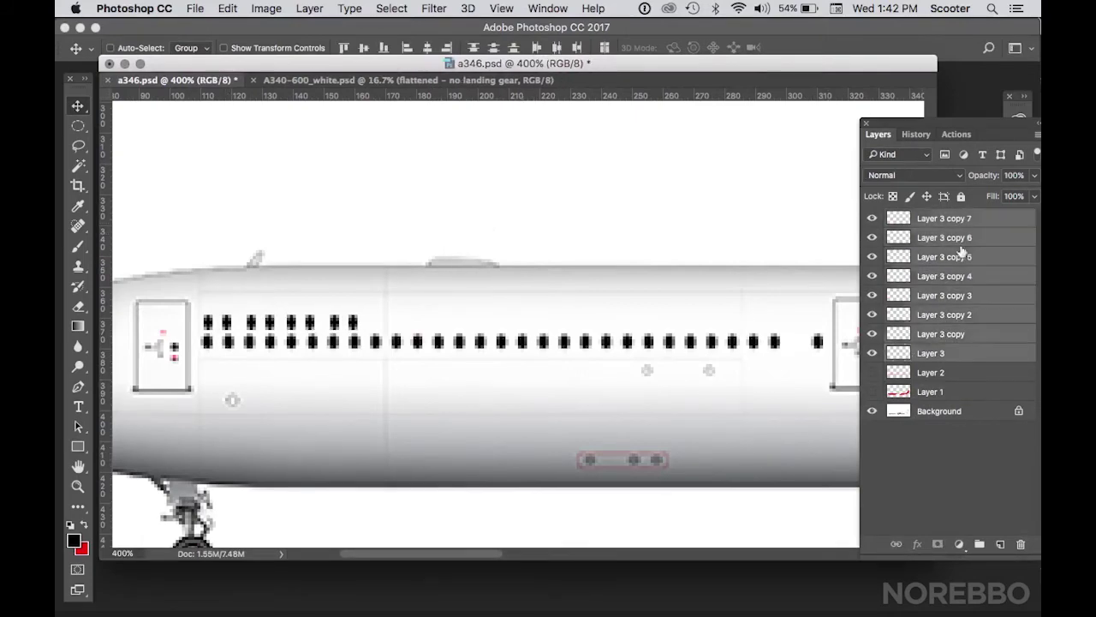
{"action": "left_click_drag", "start_coordinate": [991, 352], "coordinate": [1001, 544]}
{"action": "left_click_drag", "start_coordinate": [432, 257], "coordinate": [559, 246]}
{"action": "left_click_drag", "start_coordinate": [981, 353], "coordinate": [1002, 544]}
{"action": "left_click_drag", "start_coordinate": [505, 260], "coordinate": [669, 260]}
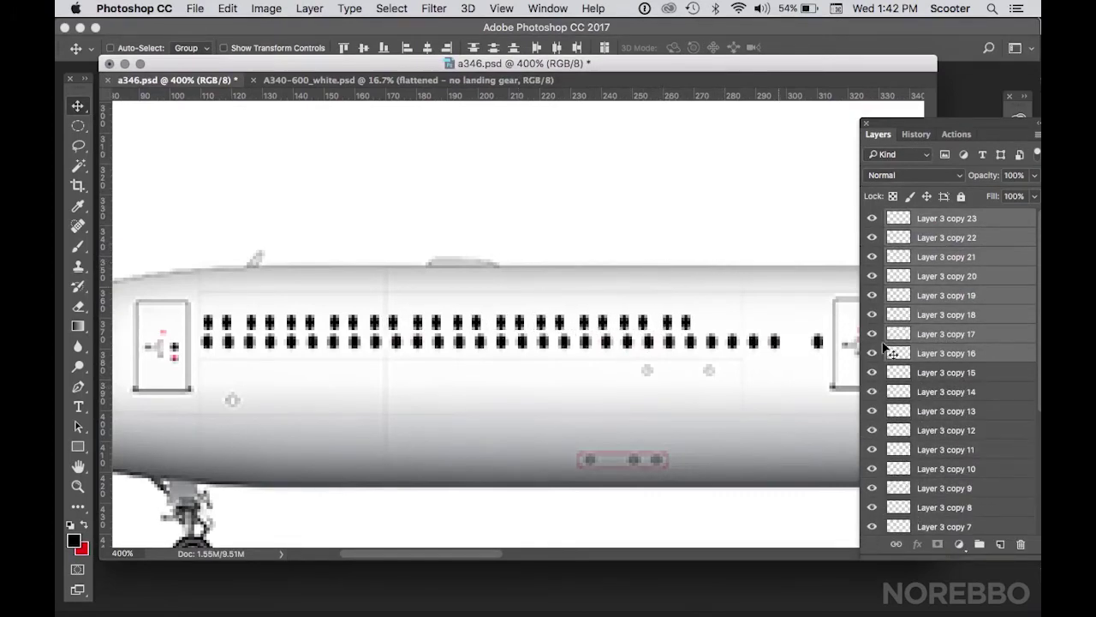
{"action": "left_click_drag", "start_coordinate": [983, 351], "coordinate": [1001, 541]}
{"action": "left_click_drag", "start_coordinate": [611, 267], "coordinate": [764, 263]}
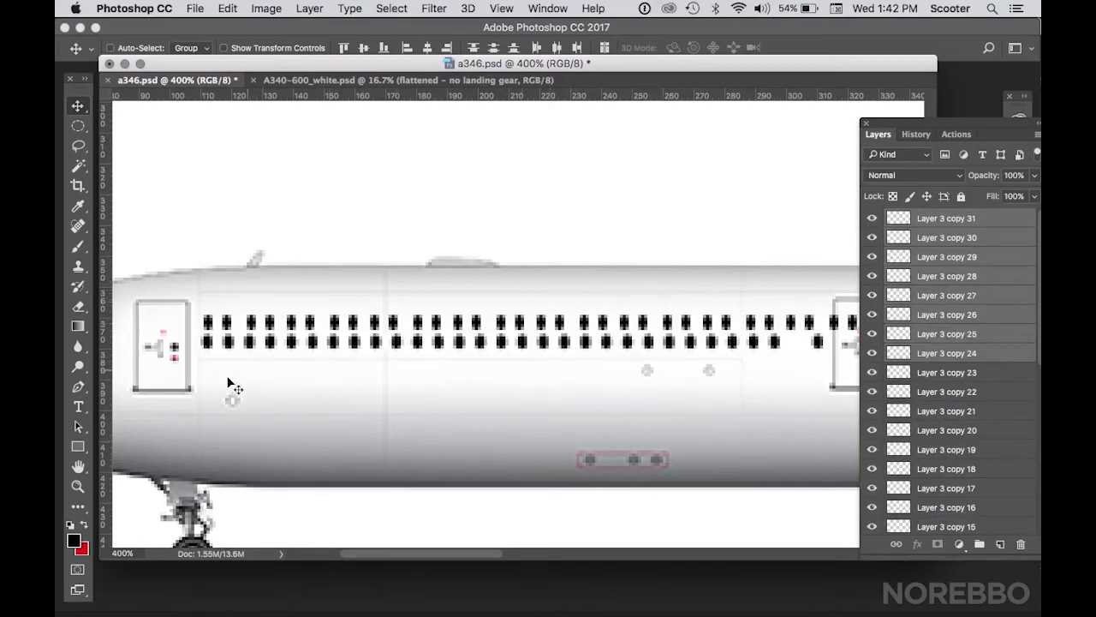
{"action": "left_click", "coordinate": [77, 485]}
{"action": "left_click_drag", "start_coordinate": [619, 289], "coordinate": [589, 259]}
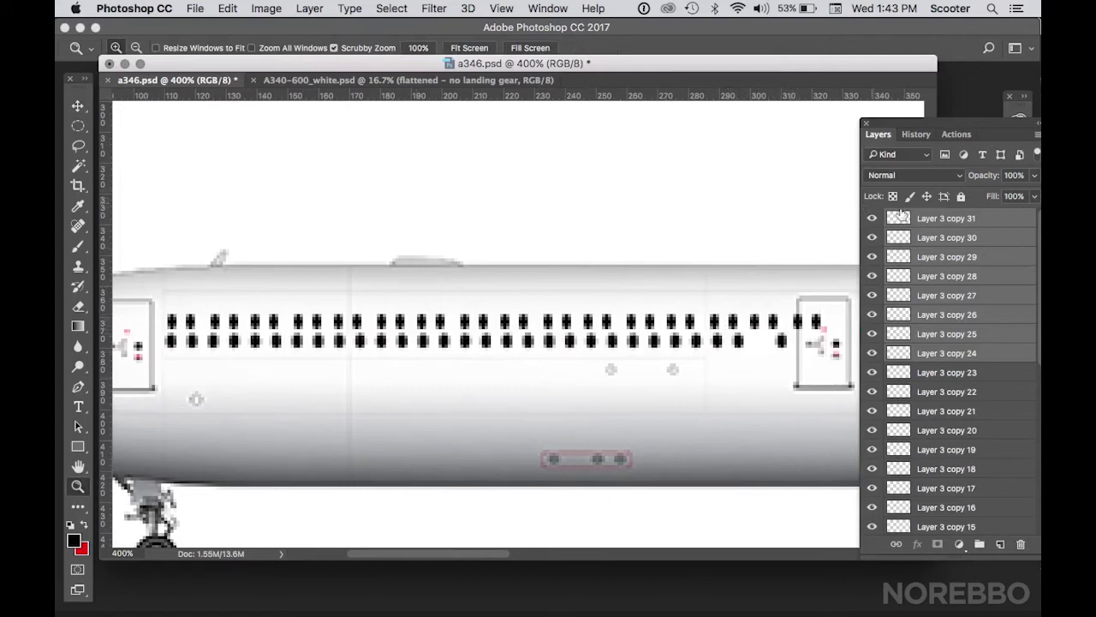
Step: Delete the extra window layers Layer 3 copy 30 and Layer 3 copy 31
{"action": "left_click_drag", "start_coordinate": [980, 133], "coordinate": [973, 120]}
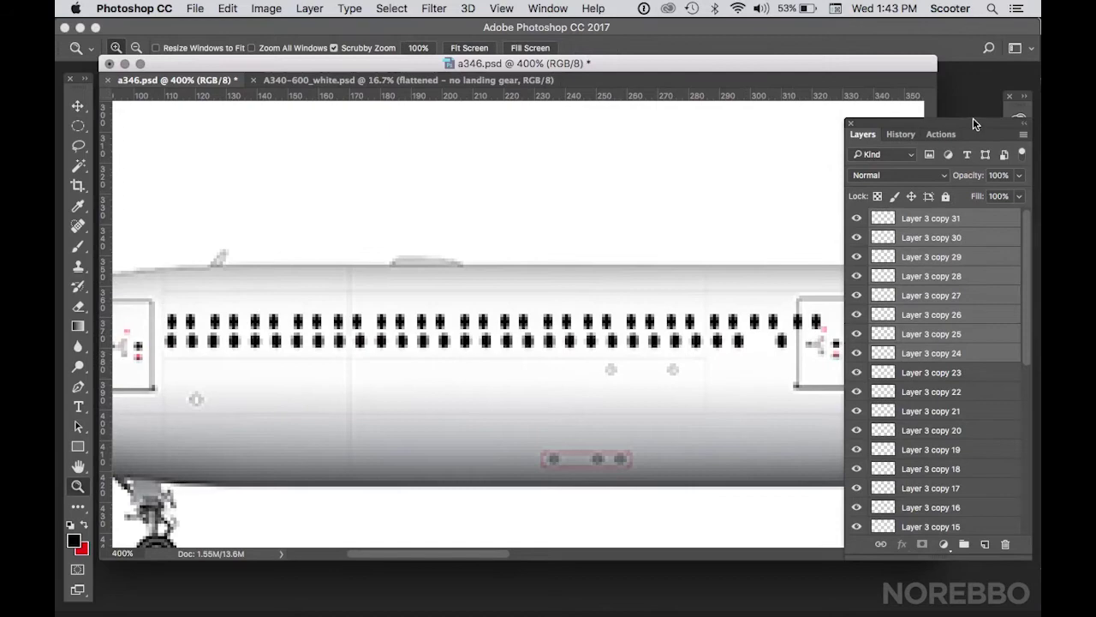
{"action": "left_click", "coordinate": [990, 224]}
{"action": "left_click", "coordinate": [990, 237], "text": "shift"}
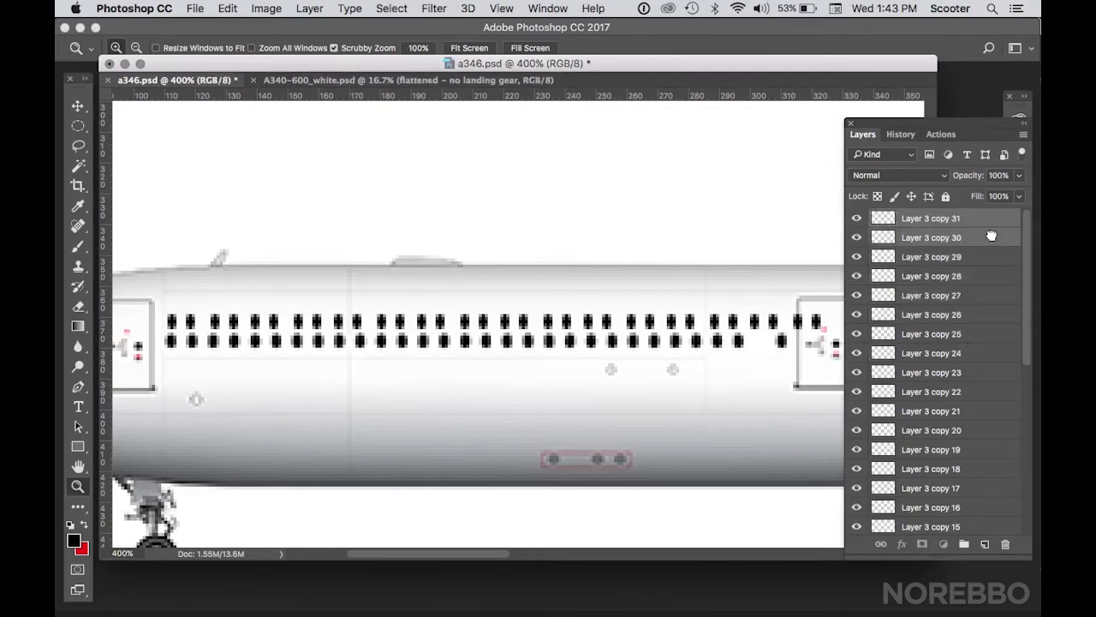
{"action": "left_click_drag", "start_coordinate": [991, 237], "coordinate": [1007, 545]}
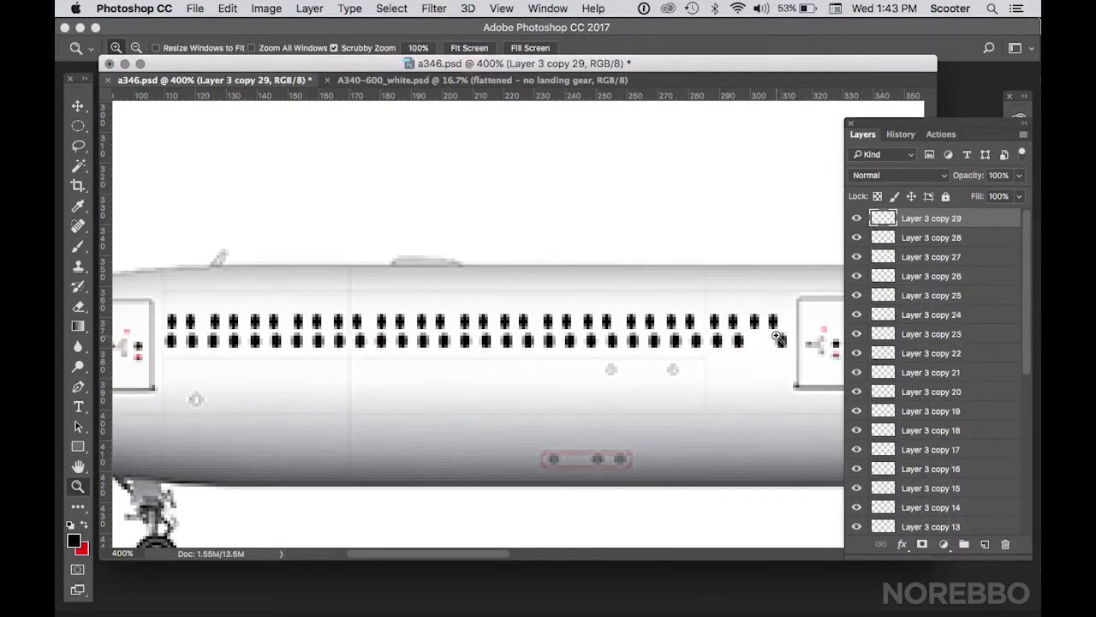
Step: Select Layer 3 through Layer 3 copy 29 and gather them into Group 1
{"action": "left_click", "coordinate": [84, 107]}
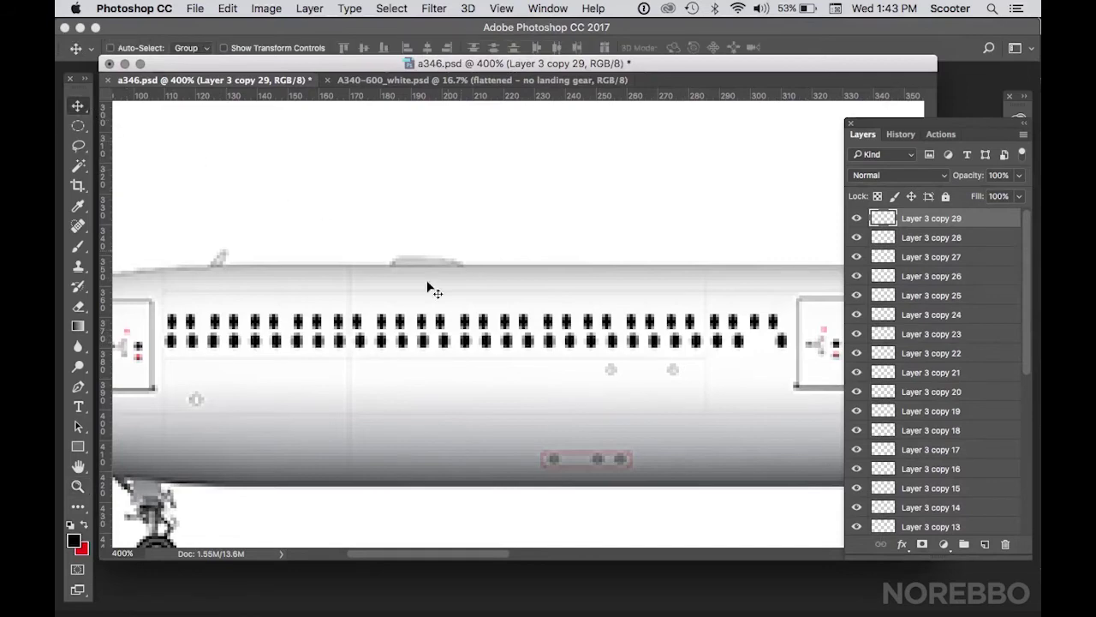
{"action": "right_click", "coordinate": [175, 323]}
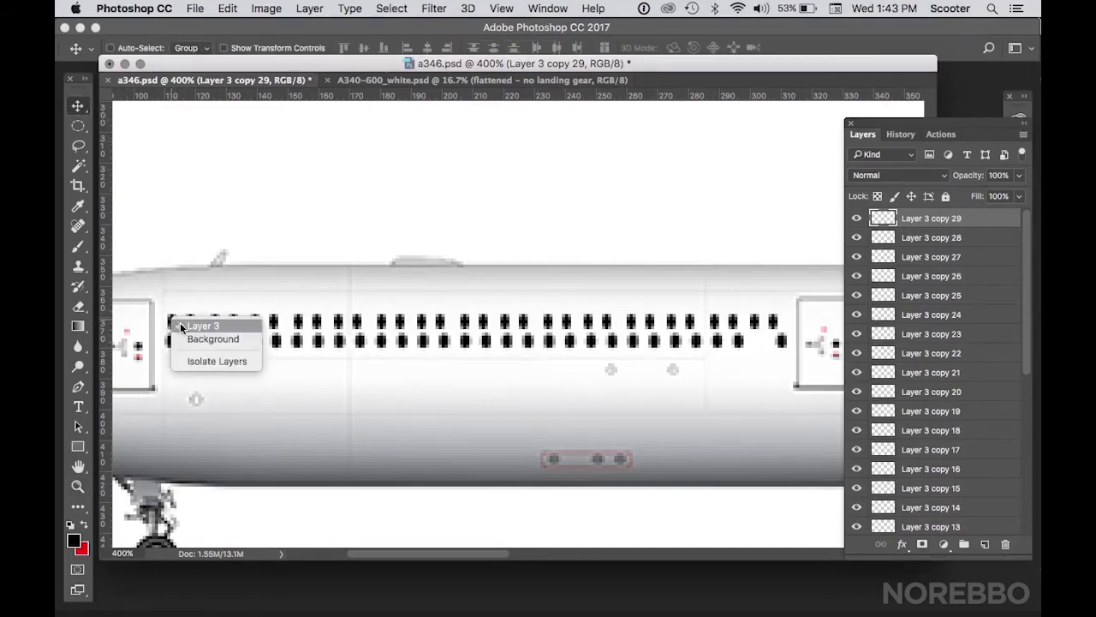
{"action": "left_click", "coordinate": [183, 326]}
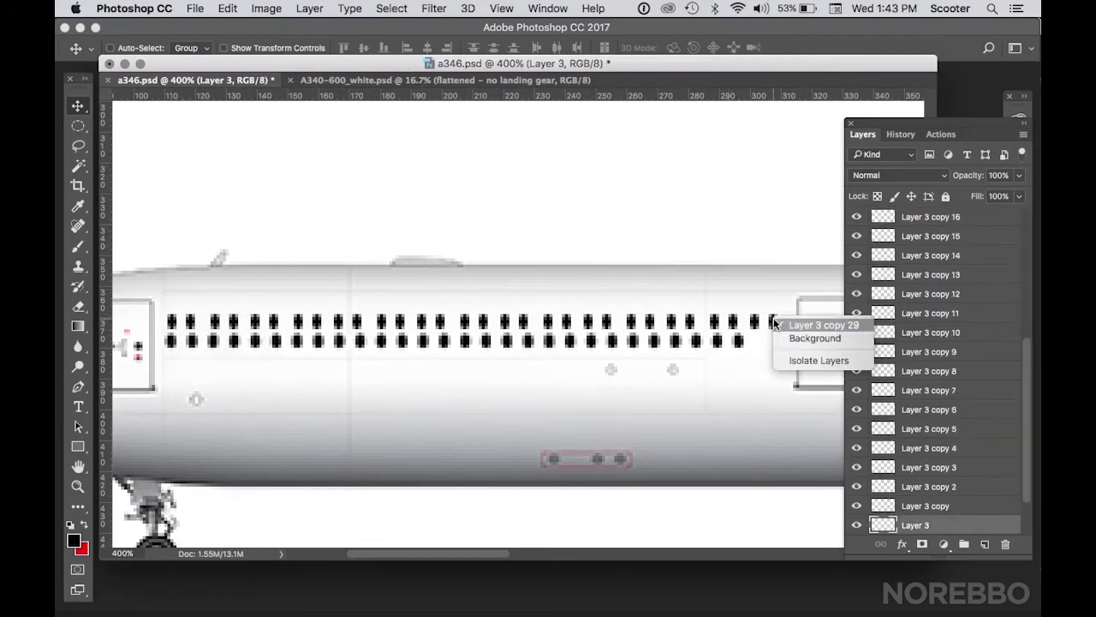
{"action": "right_click", "coordinate": [778, 324]}
{"action": "left_click", "coordinate": [780, 325]}
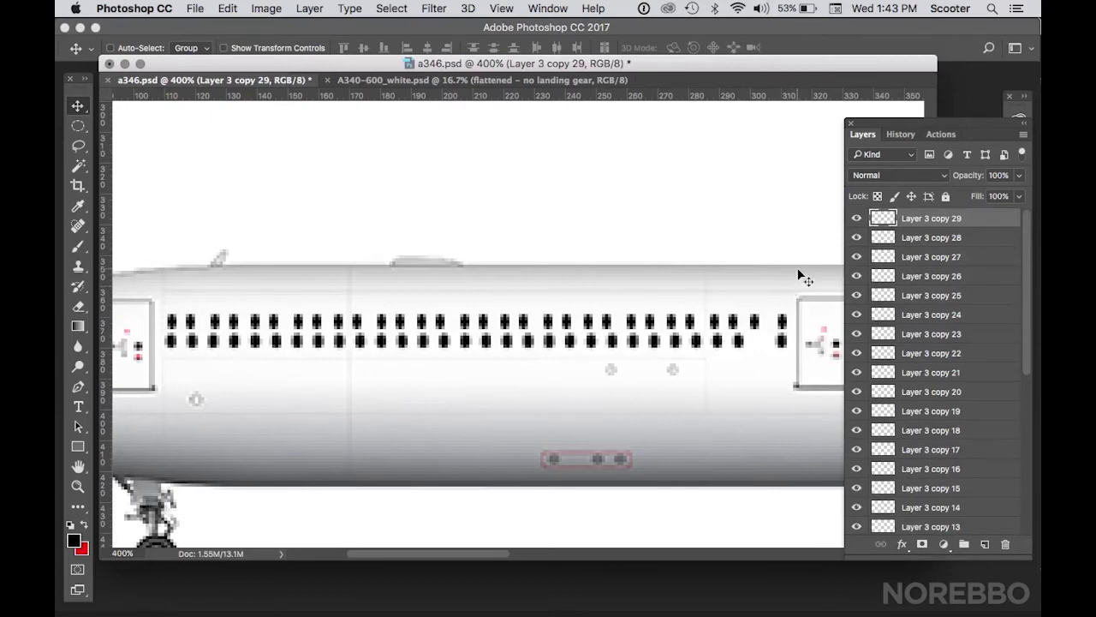
{"action": "left_click_drag", "start_coordinate": [1028, 289], "coordinate": [1032, 453]}
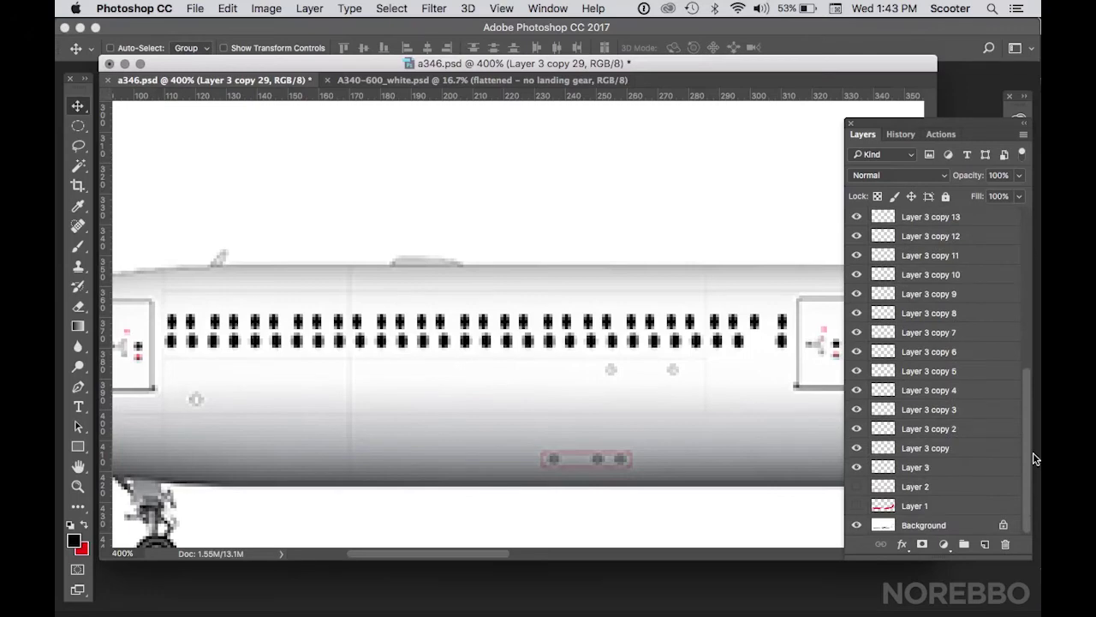
{"action": "left_click", "coordinate": [979, 466], "text": "shift"}
{"action": "left_click_drag", "start_coordinate": [998, 470], "coordinate": [968, 546]}
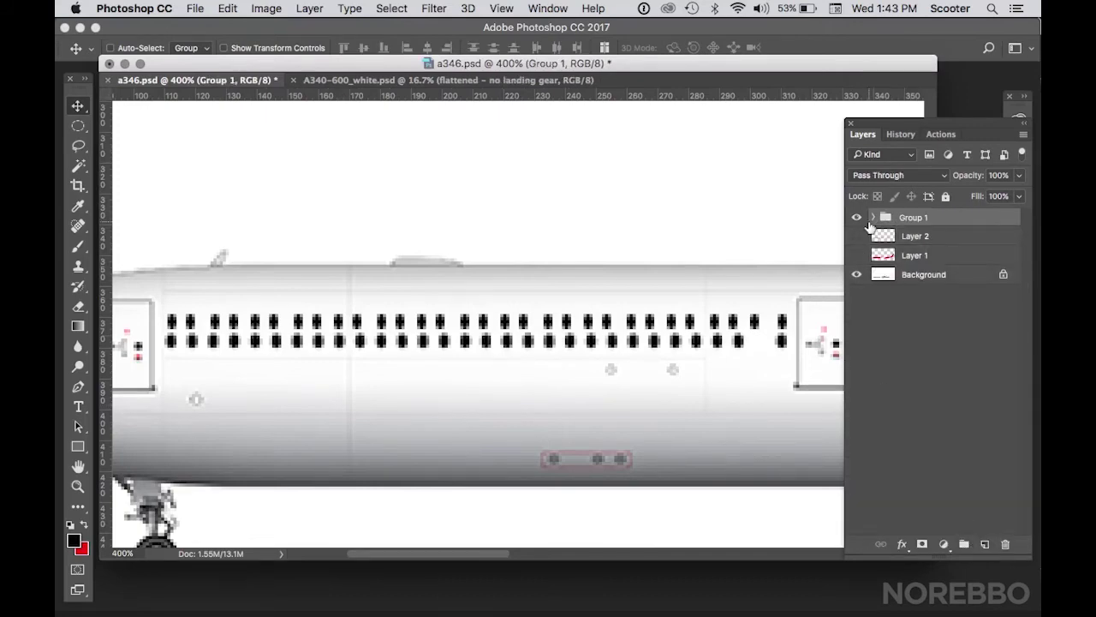
Step: Expand Group 1 and select its window layers from Layer 3 copy 13 down to Layer 3
{"action": "left_click", "coordinate": [857, 219]}
{"action": "left_click", "coordinate": [857, 219]}
{"action": "left_click", "coordinate": [875, 219]}
{"action": "left_click", "coordinate": [997, 237]}
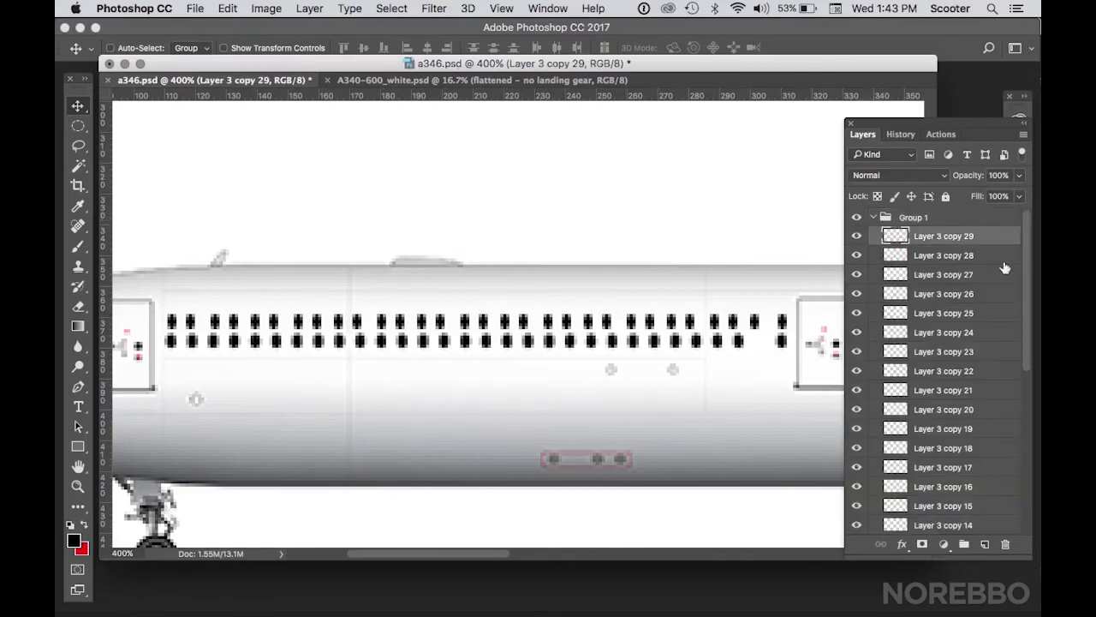
{"action": "left_click_drag", "start_coordinate": [1026, 268], "coordinate": [1039, 448]}
{"action": "left_click", "coordinate": [997, 454], "text": "shift"}
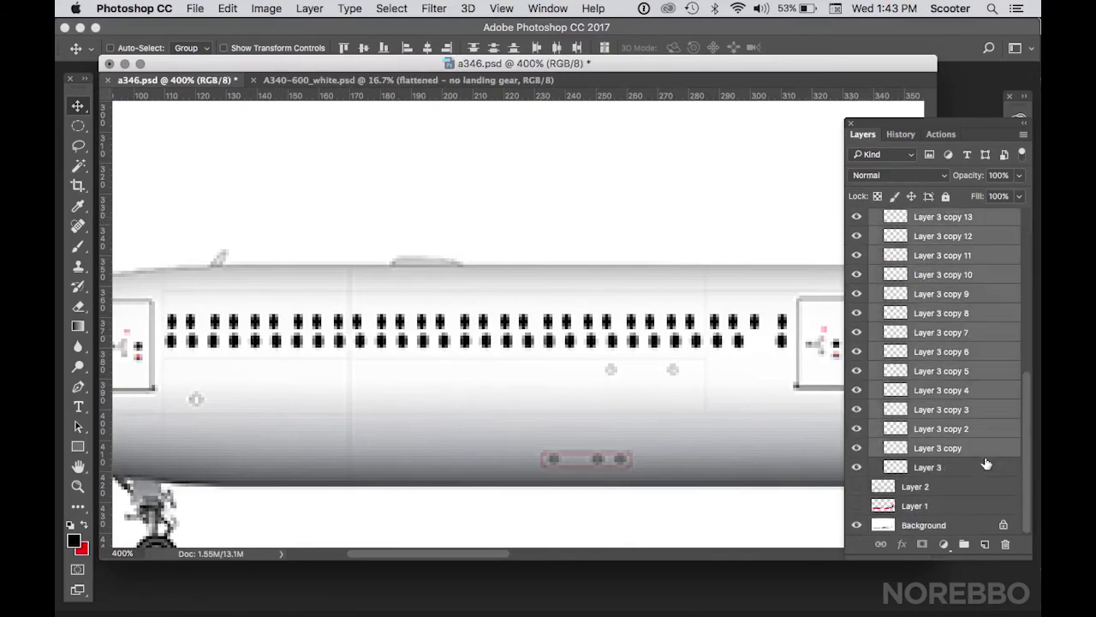
{"action": "left_click", "coordinate": [985, 468], "text": "shift"}
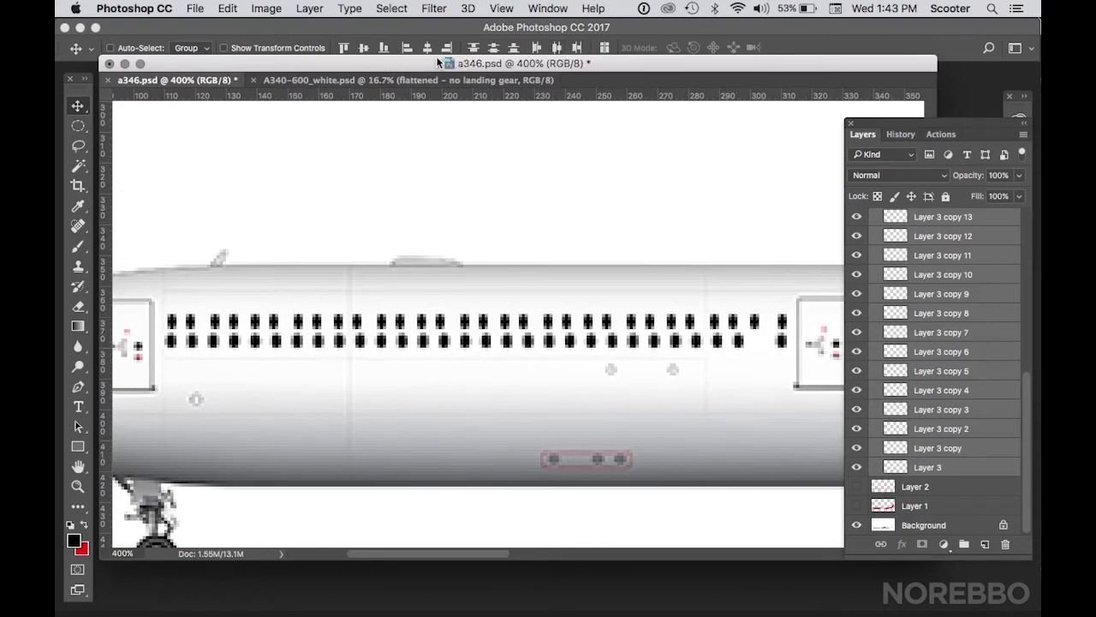
Step: Distribute the upper row of cabin windows evenly by horizontal centers
{"action": "left_click", "coordinate": [556, 47]}
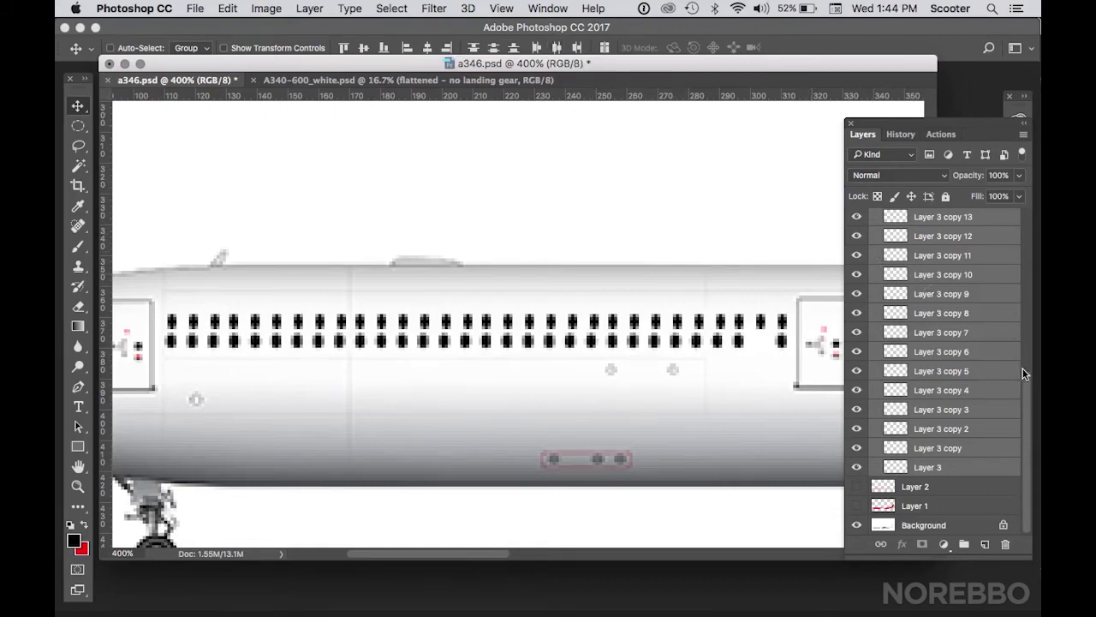
{"action": "scroll", "coordinate": [1012, 257], "scroll_direction": "up", "scroll_amount": 5}
{"action": "scroll", "coordinate": [1012, 252], "scroll_direction": "up", "scroll_amount": 3}
Step: Rename Group 1, which holds the window layers, to 'windows' and collapse it
{"action": "double_click", "coordinate": [913, 217]}
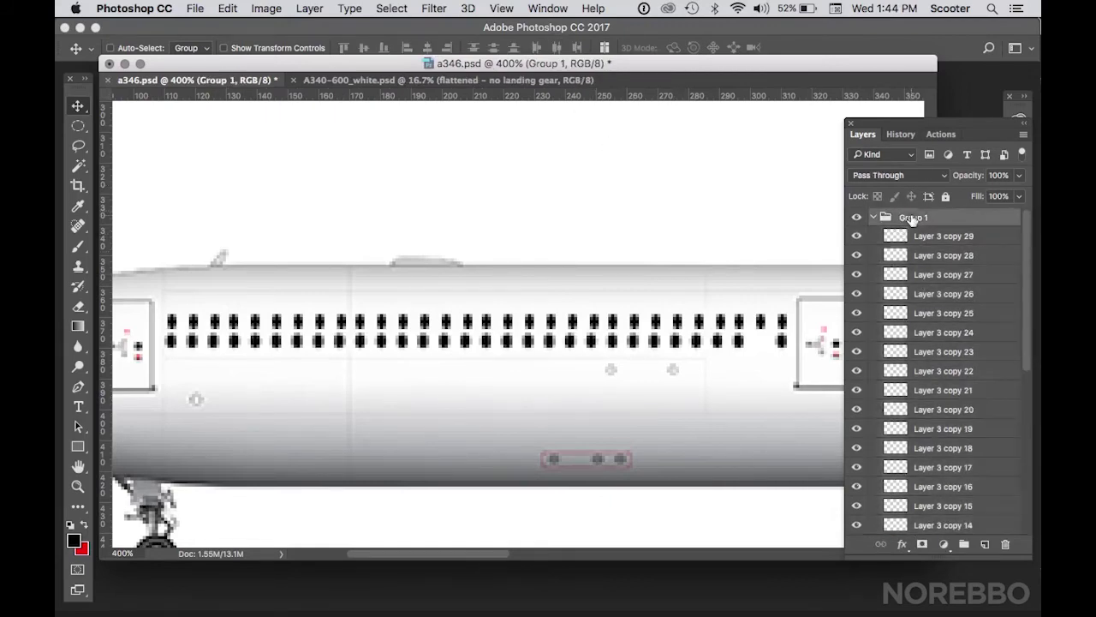
{"action": "type", "text": "windows"}
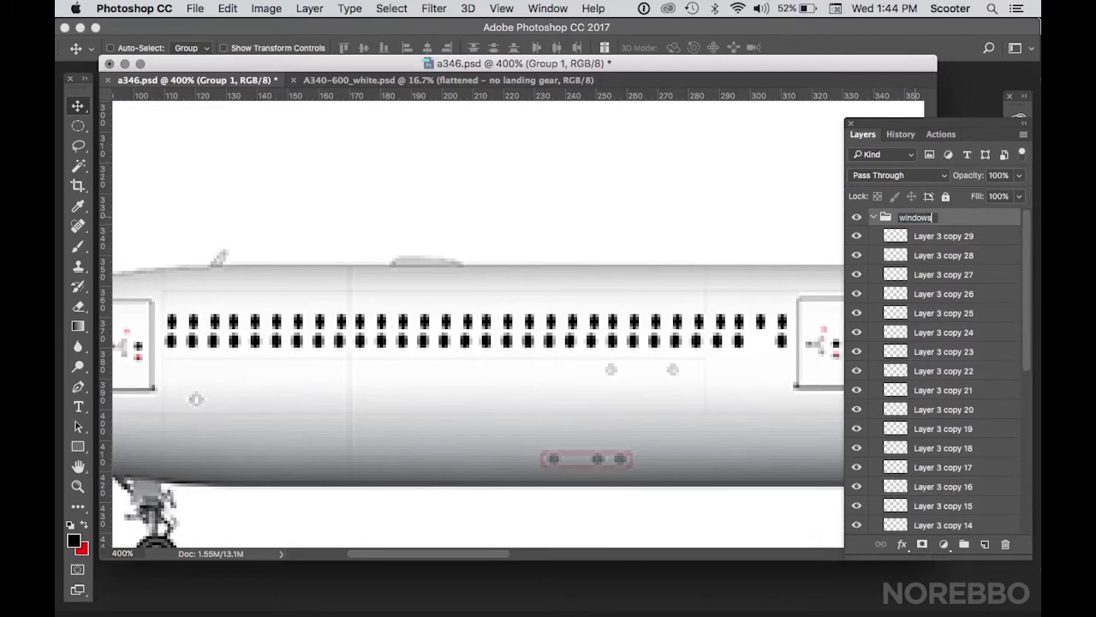
{"action": "key", "text": "Return"}
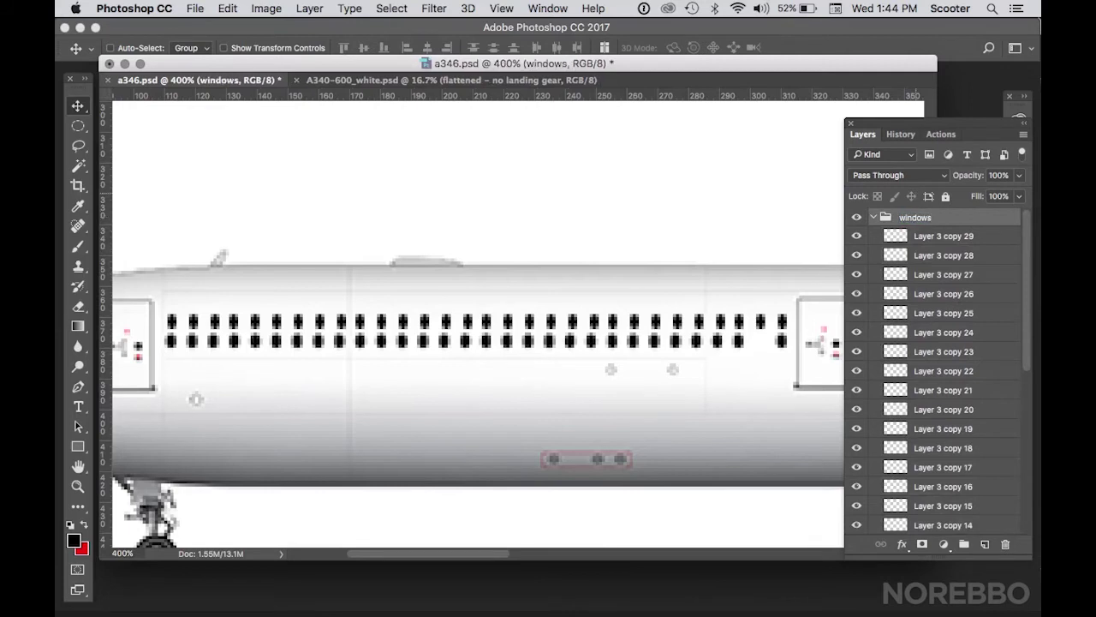
{"action": "left_click", "coordinate": [872, 220]}
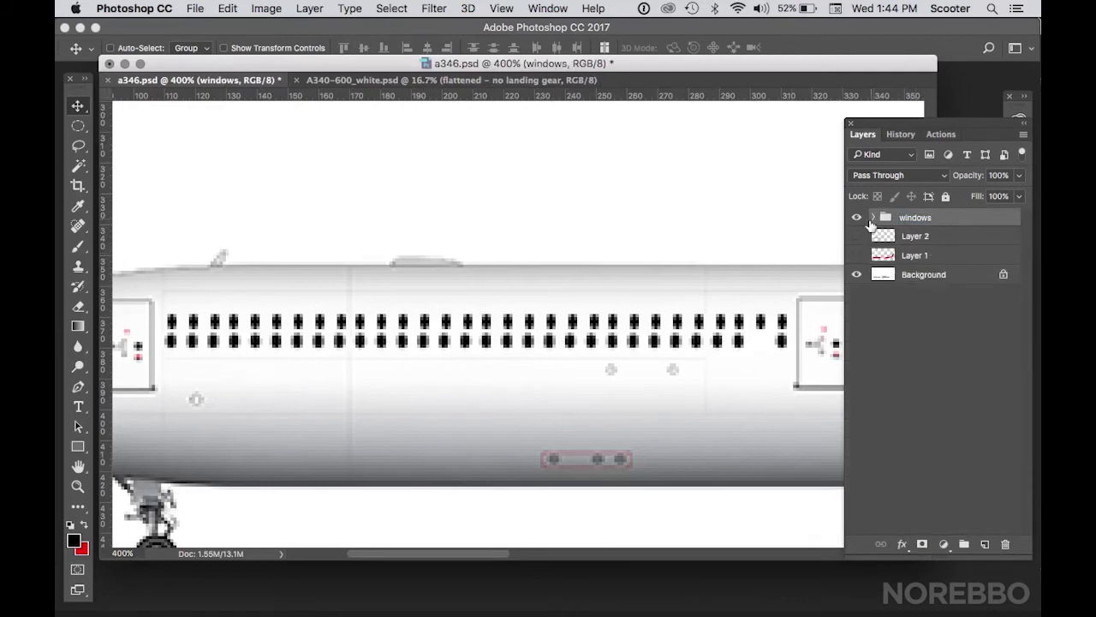
Step: Lower the windows group 6 px onto the lower row and inspect it closely against the red livery
{"action": "left_click_drag", "start_coordinate": [669, 257], "coordinate": [671, 273]}
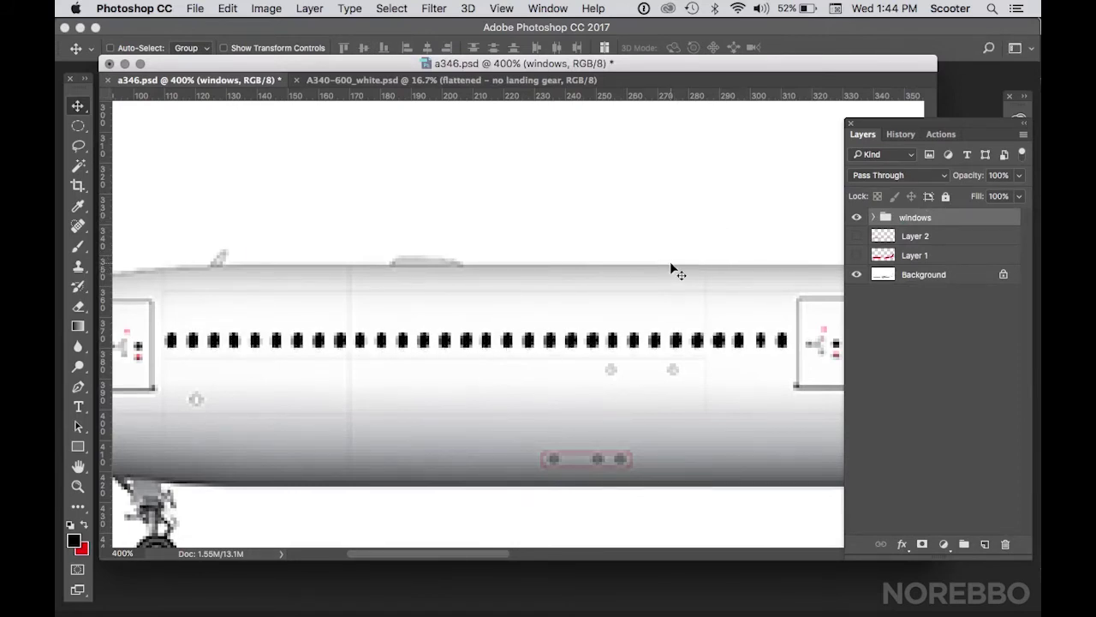
{"action": "left_click_drag", "start_coordinate": [856, 235], "coordinate": [856, 255]}
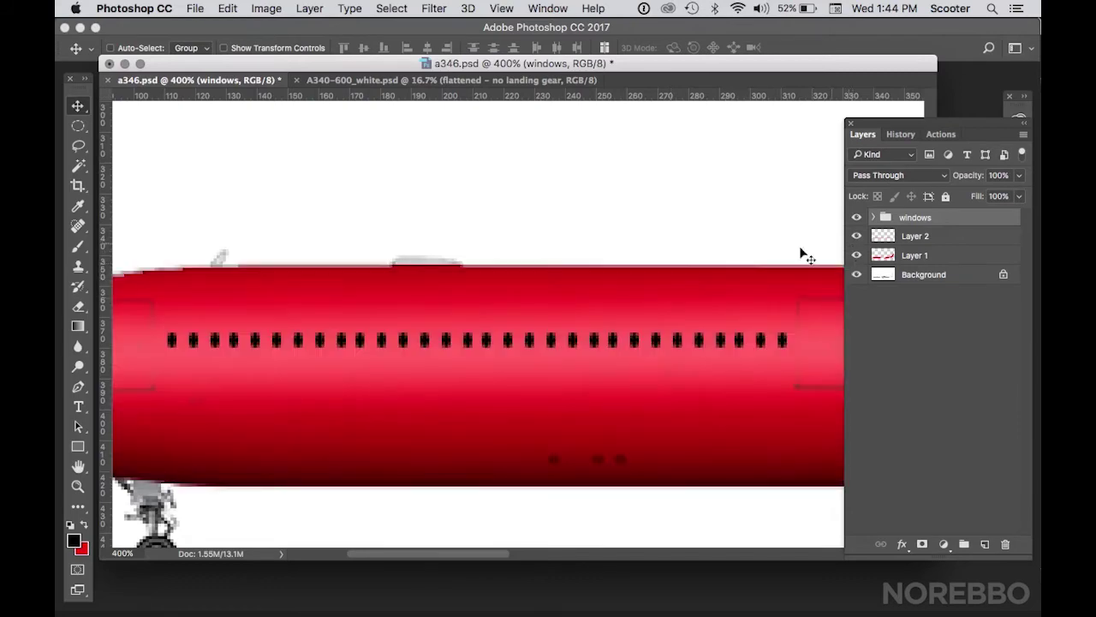
{"action": "double_click", "coordinate": [77, 487]}
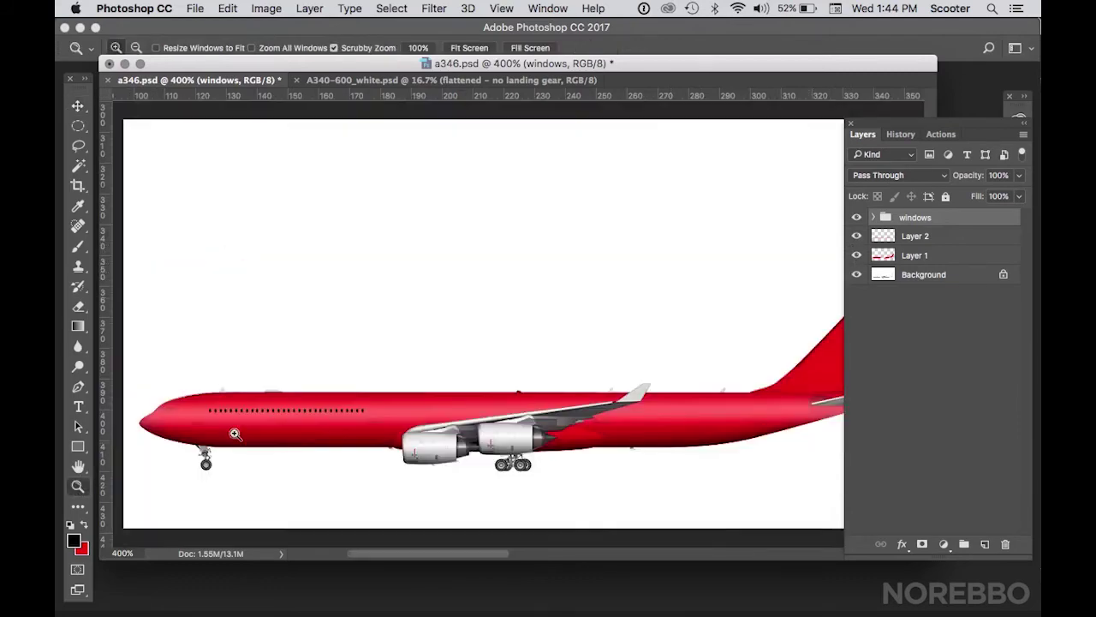
{"action": "left_click", "coordinate": [428, 432]}
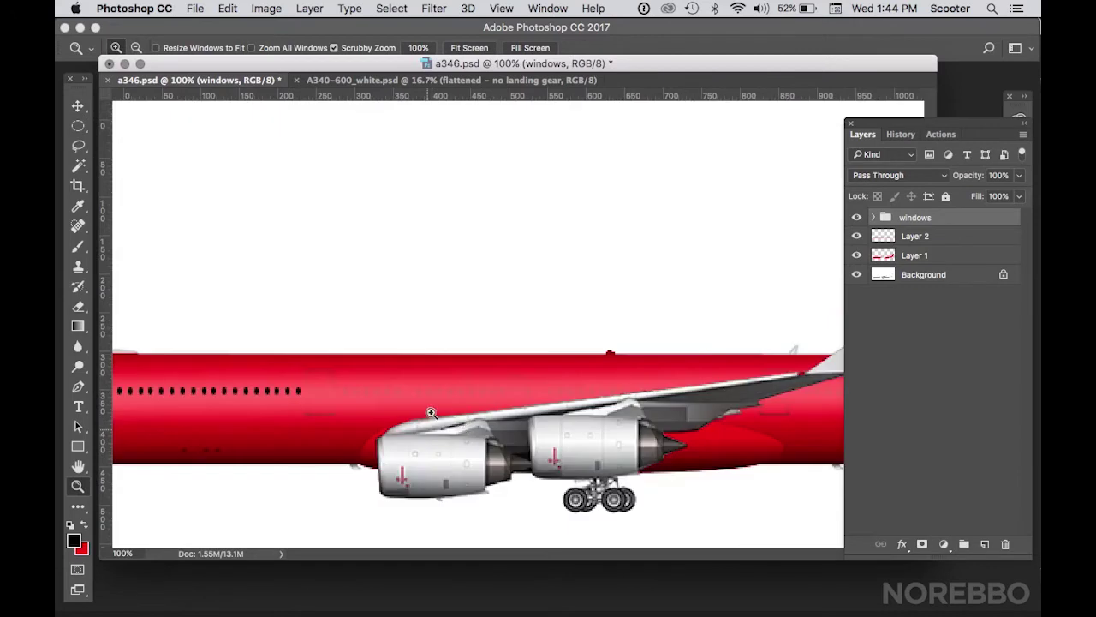
{"action": "left_click", "coordinate": [409, 385]}
{"action": "left_click", "coordinate": [396, 382]}
{"action": "left_click", "coordinate": [449, 369]}
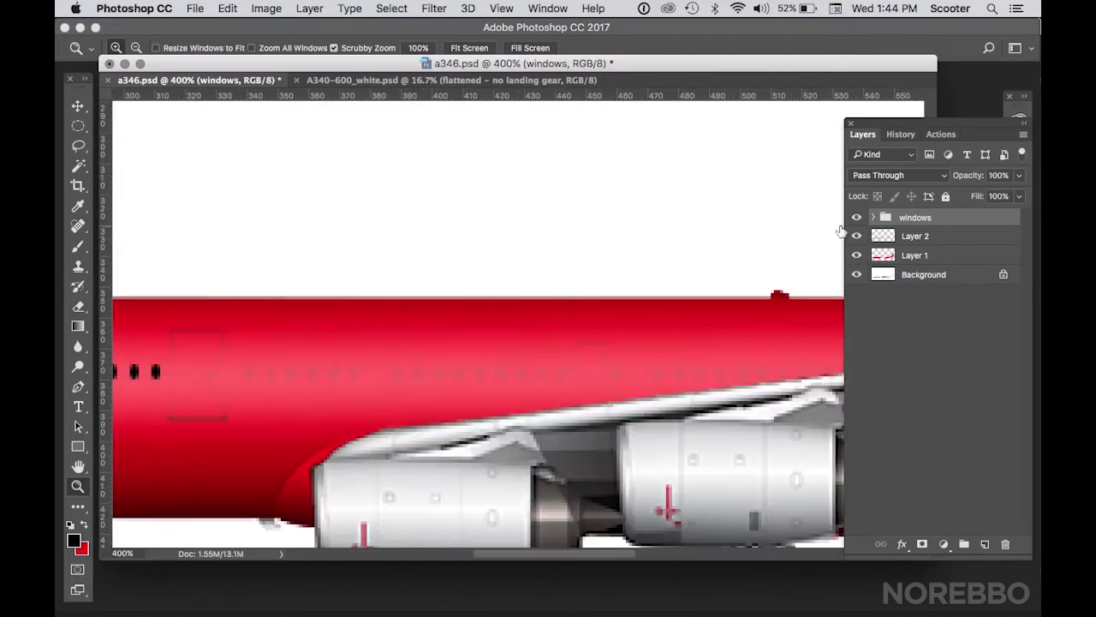
Step: Hide Layer 1 and Layer 2, the red livery layers, and begin duplicating the windows group
{"action": "left_click", "coordinate": [856, 235]}
{"action": "left_click", "coordinate": [857, 254]}
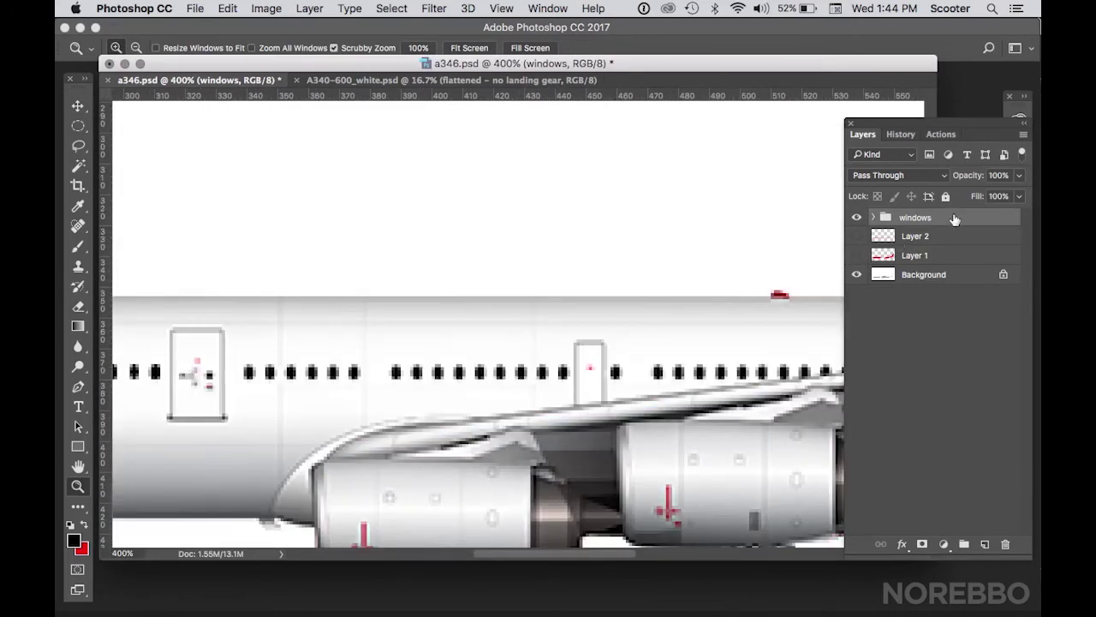
{"action": "left_click_drag", "start_coordinate": [955, 220], "coordinate": [985, 545]}
Step: Create a copy of the windows group, nudge it up and left, and merge it into one layer
{"action": "left_click", "coordinate": [78, 105]}
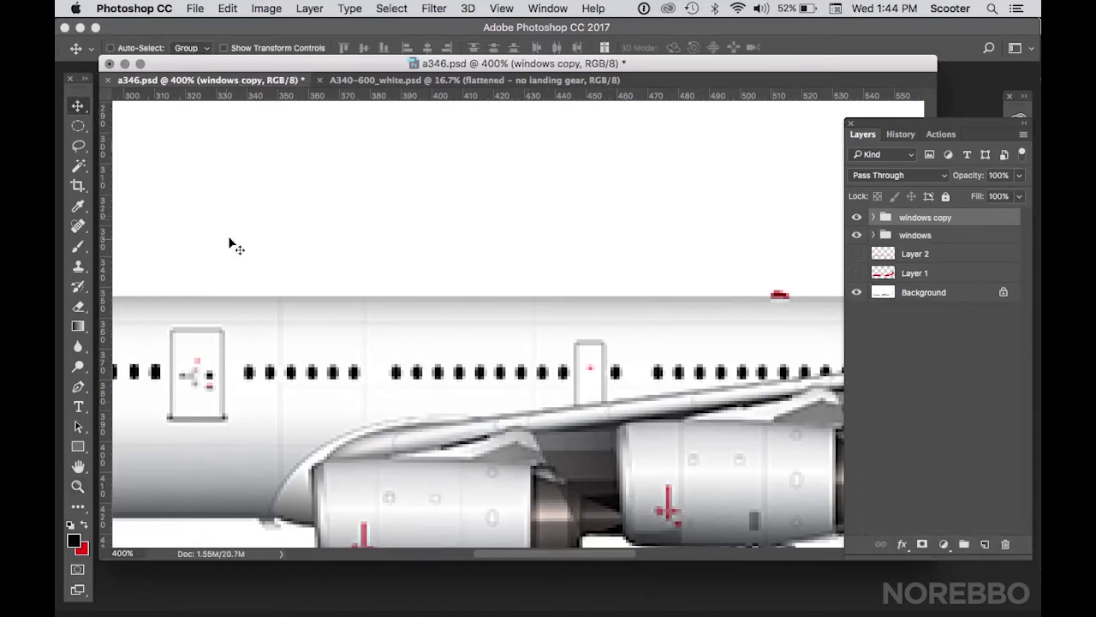
{"action": "left_click_drag", "start_coordinate": [229, 239], "coordinate": [466, 213]}
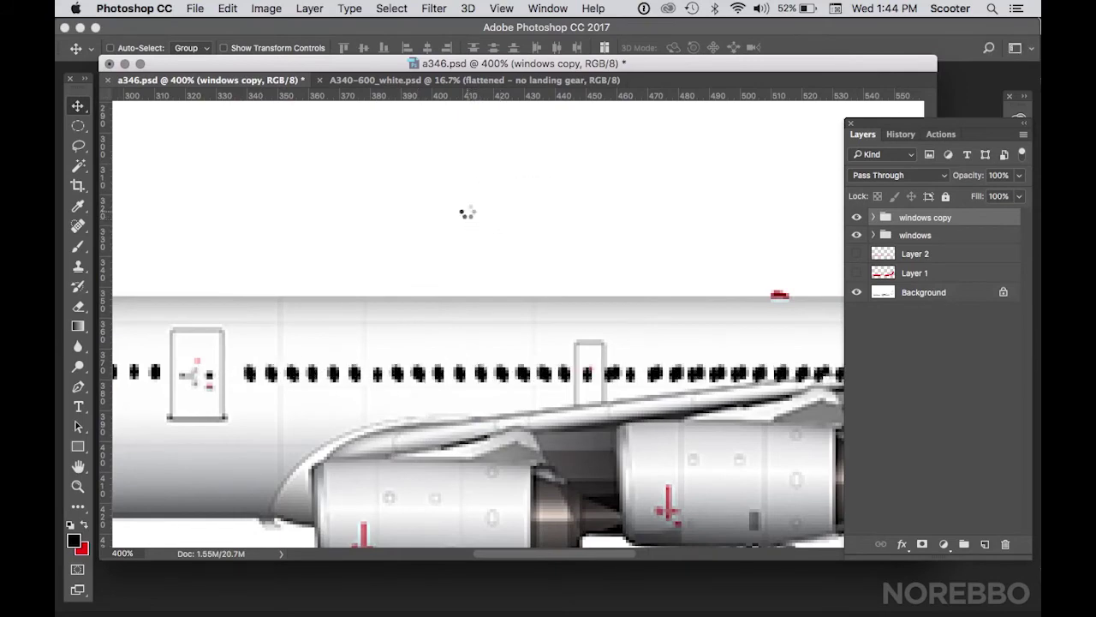
{"action": "key", "text": "Up"}
{"action": "key", "text": "Up"}
{"action": "key", "text": "Up"}
{"action": "key", "text": "Up"}
{"action": "key", "text": "Up"}
{"action": "key", "text": "Up"}
{"action": "key", "text": "Left"}
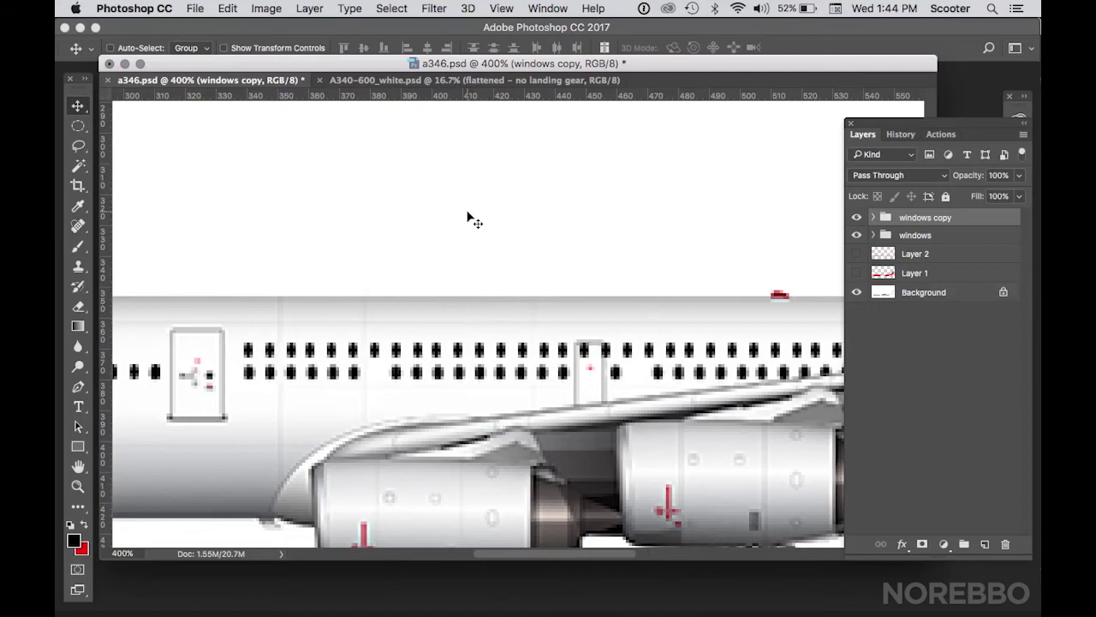
{"action": "right_click", "coordinate": [970, 217]}
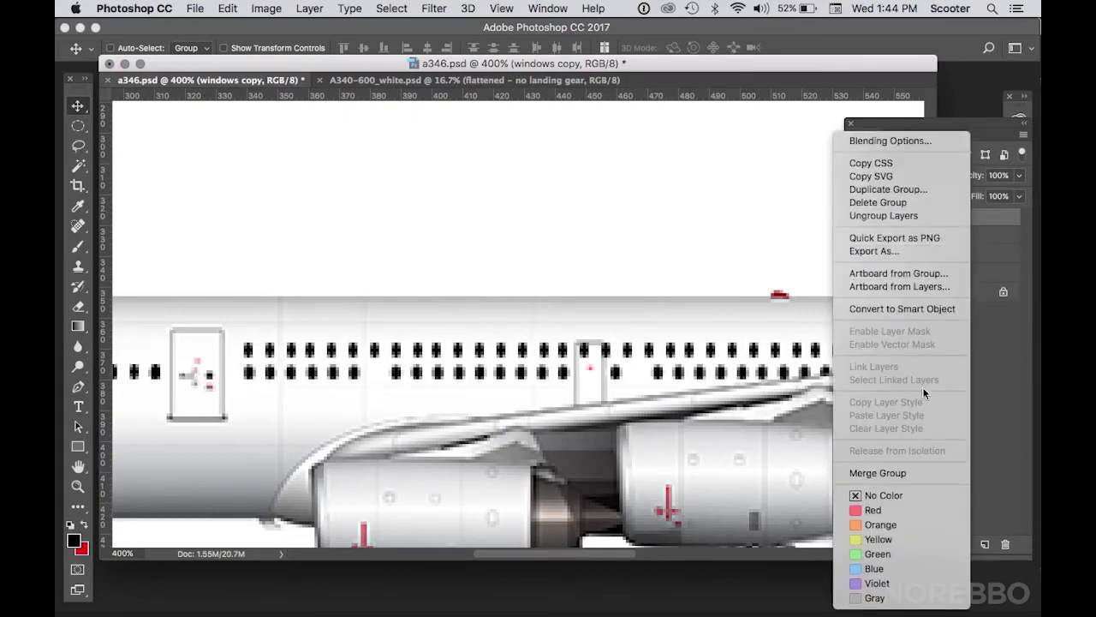
{"action": "left_click", "coordinate": [907, 471]}
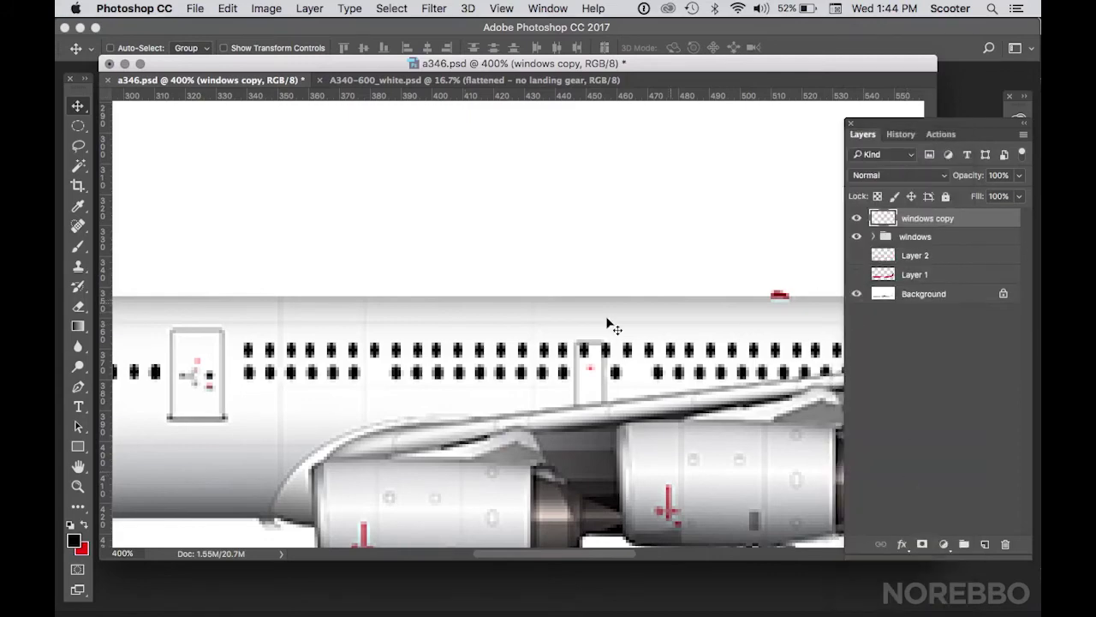
Step: Erase a stray upper-row window and the window above the door from the merged copy
{"action": "left_click_drag", "start_coordinate": [78, 126], "coordinate": [184, 118]}
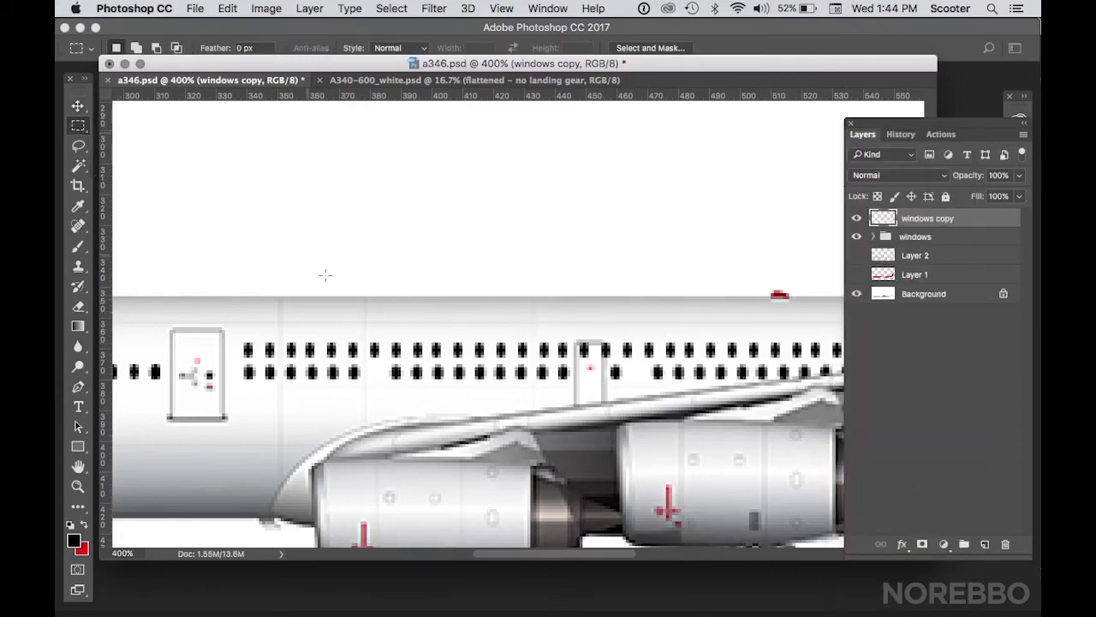
{"action": "left_click_drag", "start_coordinate": [369, 333], "coordinate": [382, 367]}
{"action": "key", "text": "BackSpace"}
{"action": "left_click_drag", "start_coordinate": [579, 337], "coordinate": [600, 361]}
{"action": "key", "text": "Delete"}
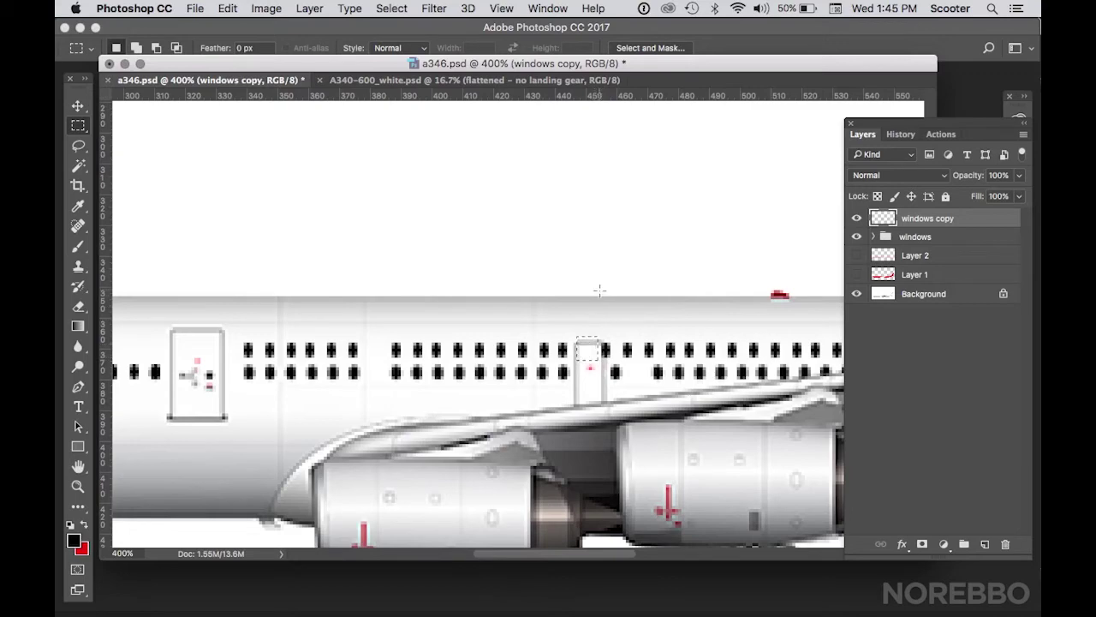
Step: Rename the merged copy layer to 'windows mid'
{"action": "double_click", "coordinate": [904, 221]}
{"action": "type", "text": "wind"}
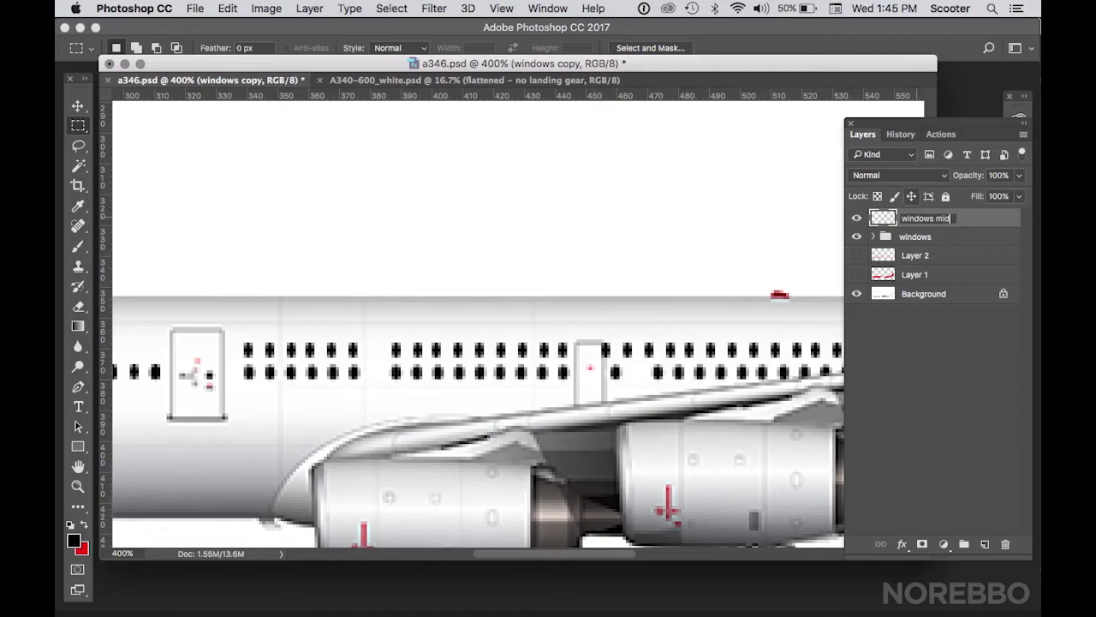
{"action": "type", "text": "ows mid"}
{"action": "key", "text": "Return"}
{"action": "key", "text": "v"}
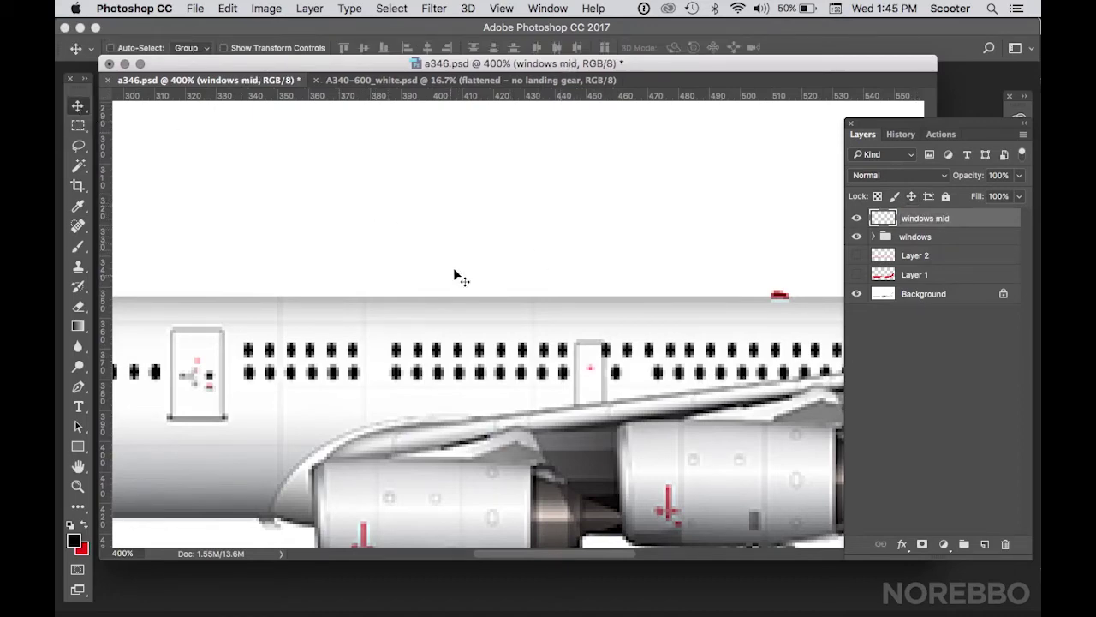
Step: Select a stretch of windows mid and nudge it right and down into line with the original row
{"action": "scroll", "coordinate": [514, 249], "scroll_direction": "right", "scroll_amount": 2}
{"action": "left_click_drag", "start_coordinate": [578, 228], "coordinate": [425, 214]}
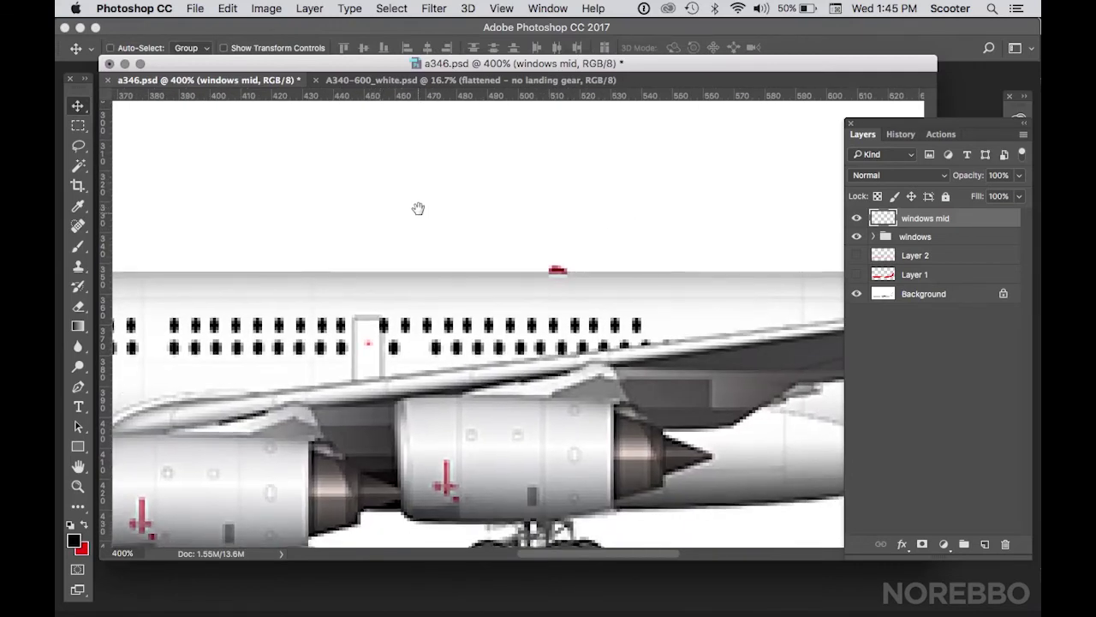
{"action": "left_click_drag", "start_coordinate": [514, 223], "coordinate": [426, 222]}
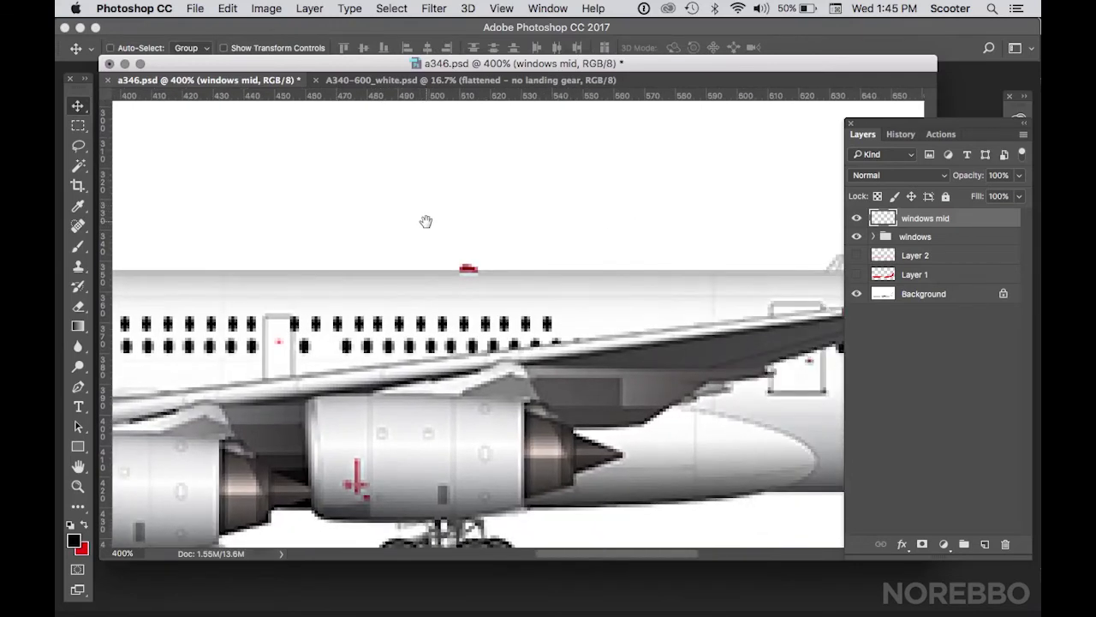
{"action": "left_click", "coordinate": [78, 125]}
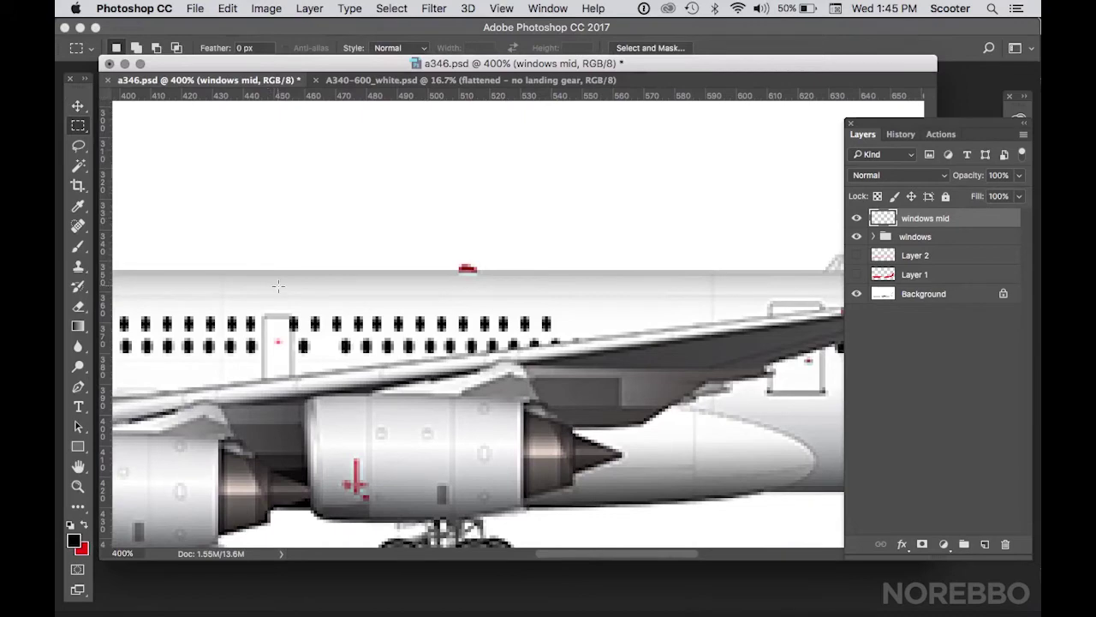
{"action": "left_click_drag", "start_coordinate": [279, 285], "coordinate": [657, 376]}
{"action": "left_click_drag", "start_coordinate": [377, 179], "coordinate": [573, 177]}
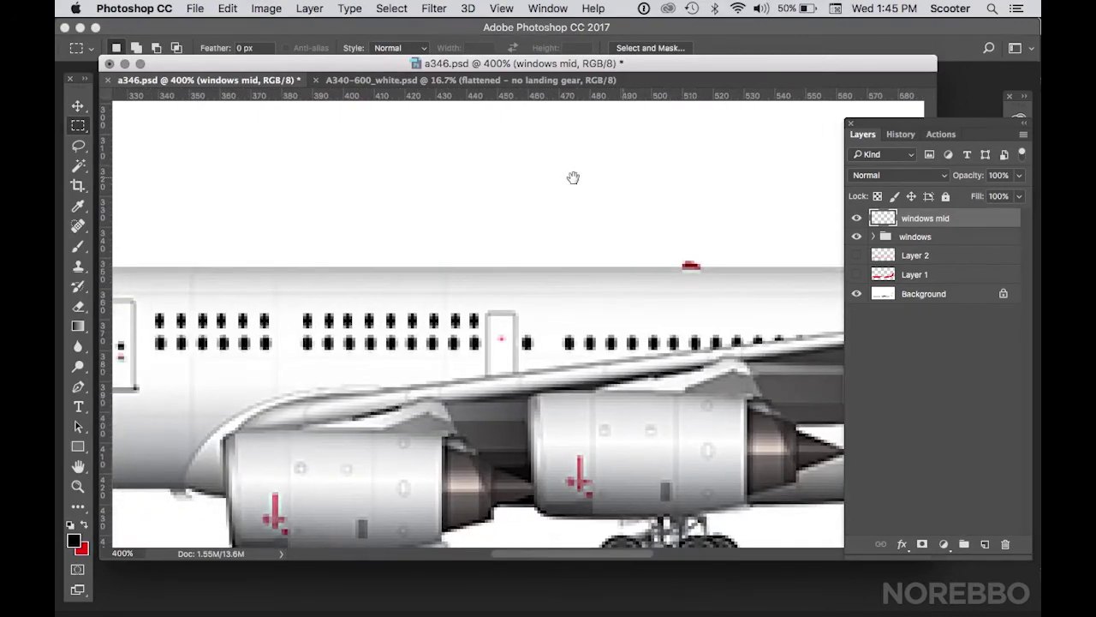
{"action": "key", "text": "v"}
{"action": "key", "text": "Right"}
{"action": "key", "text": "Down"}
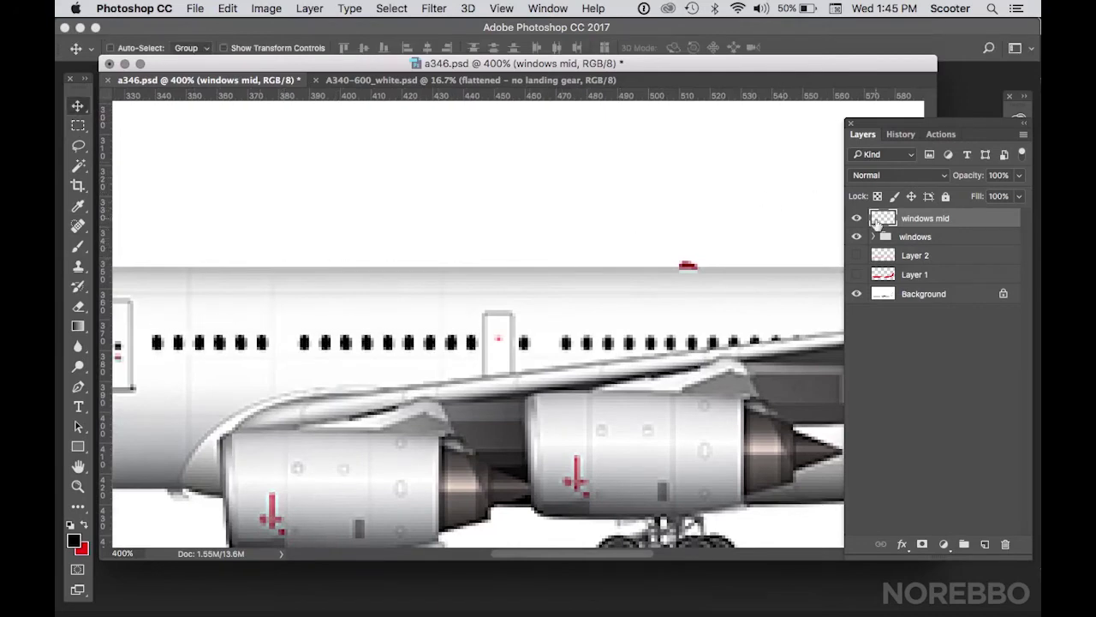
Step: Select the windows group and zoom out to 200% to view the fuselage up to the nose
{"action": "left_click", "coordinate": [891, 238]}
{"action": "key", "text": "z"}
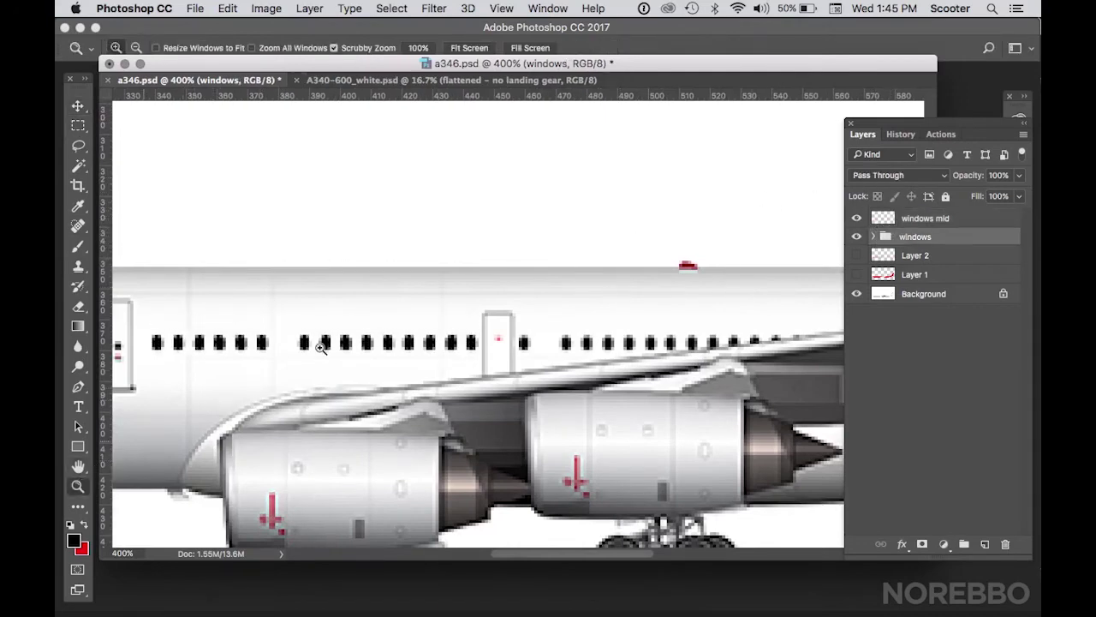
{"action": "left_click", "coordinate": [593, 262], "text": "alt"}
{"action": "left_click", "coordinate": [594, 262], "text": "alt"}
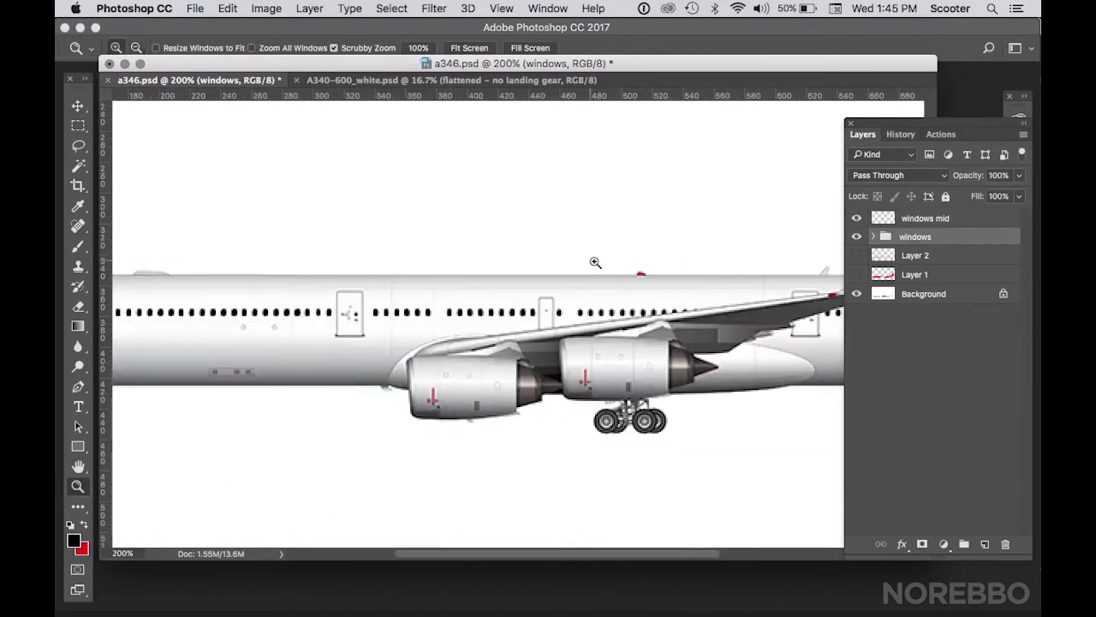
{"action": "mouse_move", "coordinate": [662, 258]}
{"action": "left_mouse_down"}
{"action": "mouse_move", "coordinate": [656, 244]}
{"action": "mouse_move", "coordinate": [433, 251]}
{"action": "mouse_move", "coordinate": [722, 245]}
{"action": "left_mouse_up"}
{"action": "left_click_drag", "start_coordinate": [506, 232], "coordinate": [665, 236]}
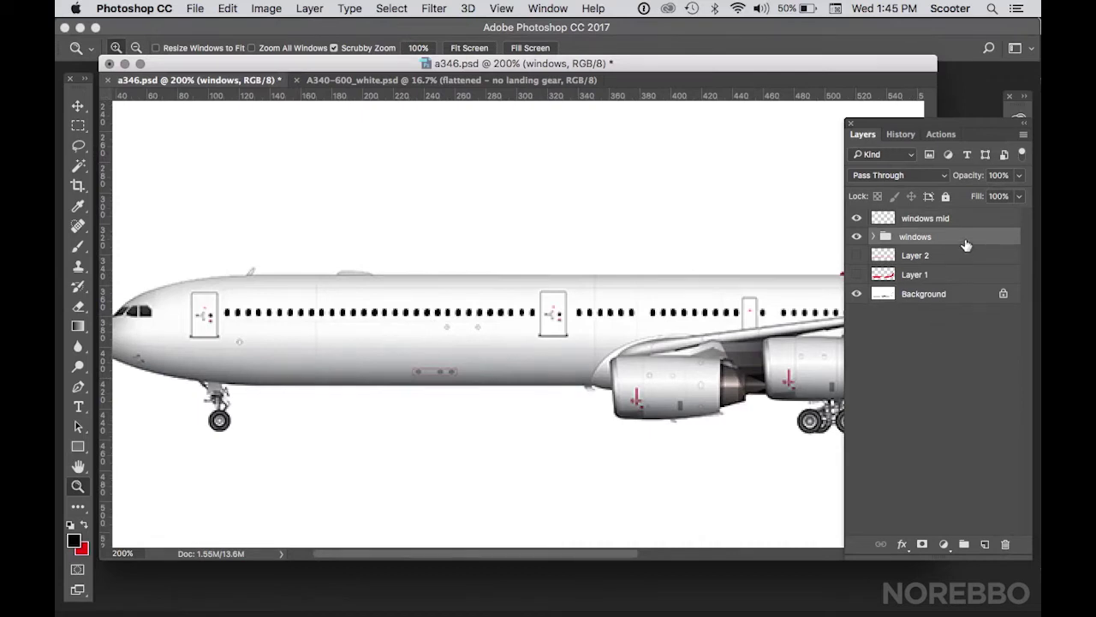
Step: Duplicate the windows group as 'windows copy', move it up the stack, and merge it into one layer
{"action": "left_click_drag", "start_coordinate": [966, 245], "coordinate": [984, 543]}
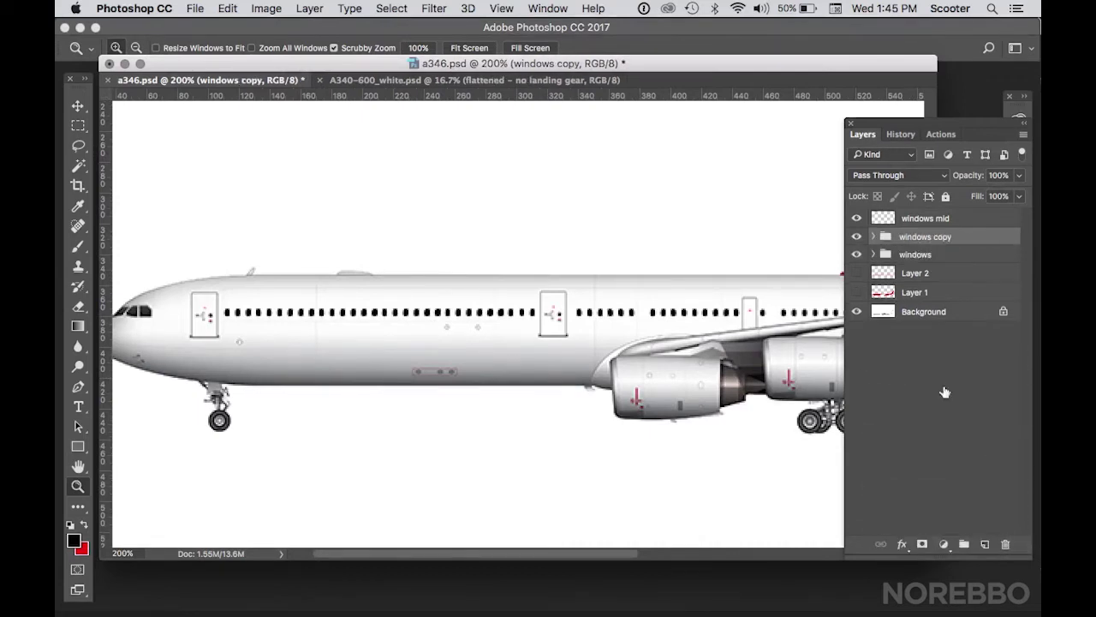
{"action": "left_click_drag", "start_coordinate": [959, 233], "coordinate": [961, 214]}
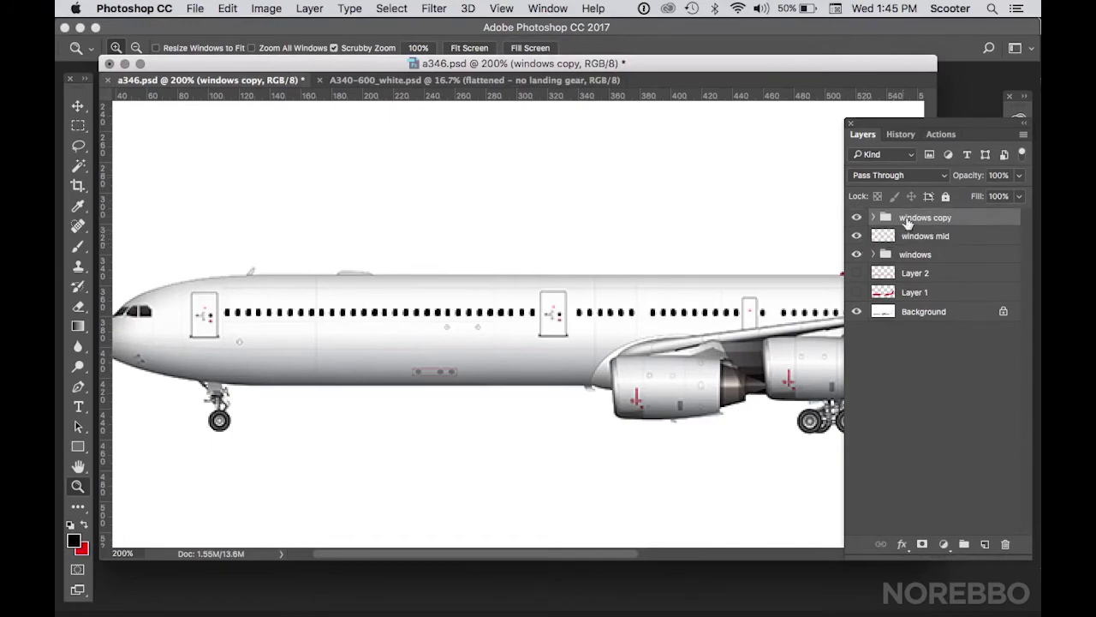
{"action": "right_click", "coordinate": [932, 220]}
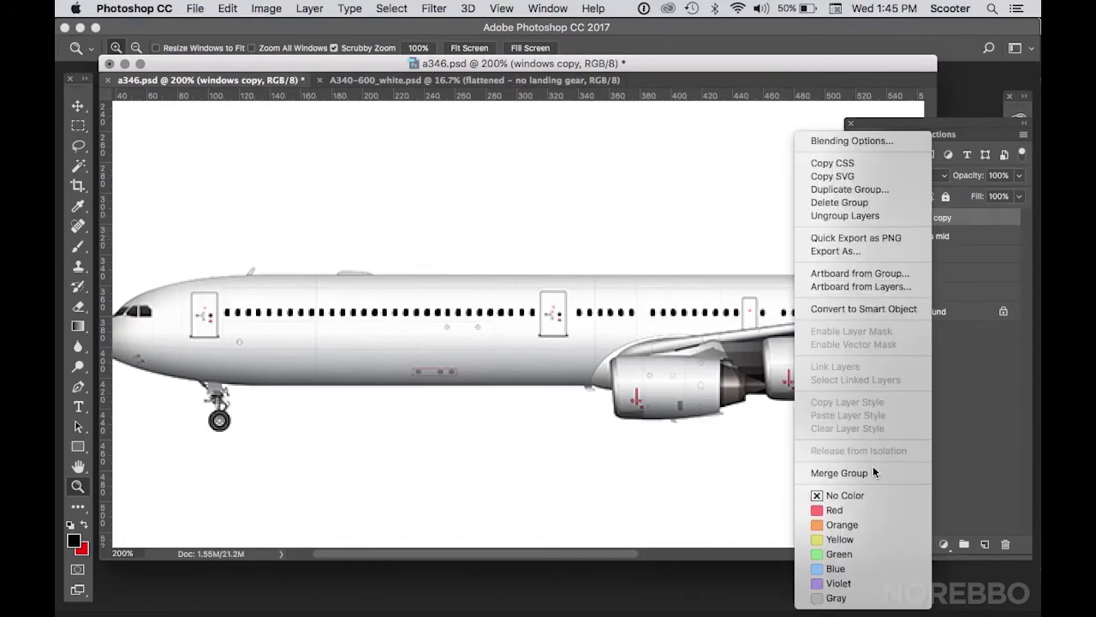
{"action": "key", "text": "Escape"}
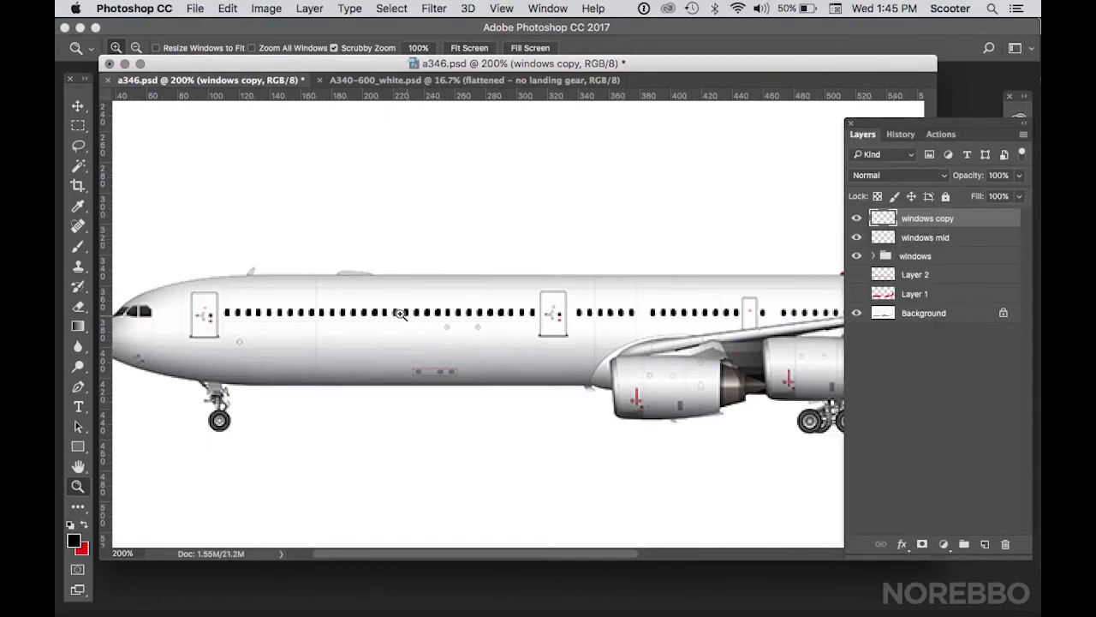
Step: Move the copied window row onto the rear fuselage behind the wing
{"action": "left_click", "coordinate": [78, 106]}
{"action": "left_click_drag", "start_coordinate": [306, 290], "coordinate": [571, 188]}
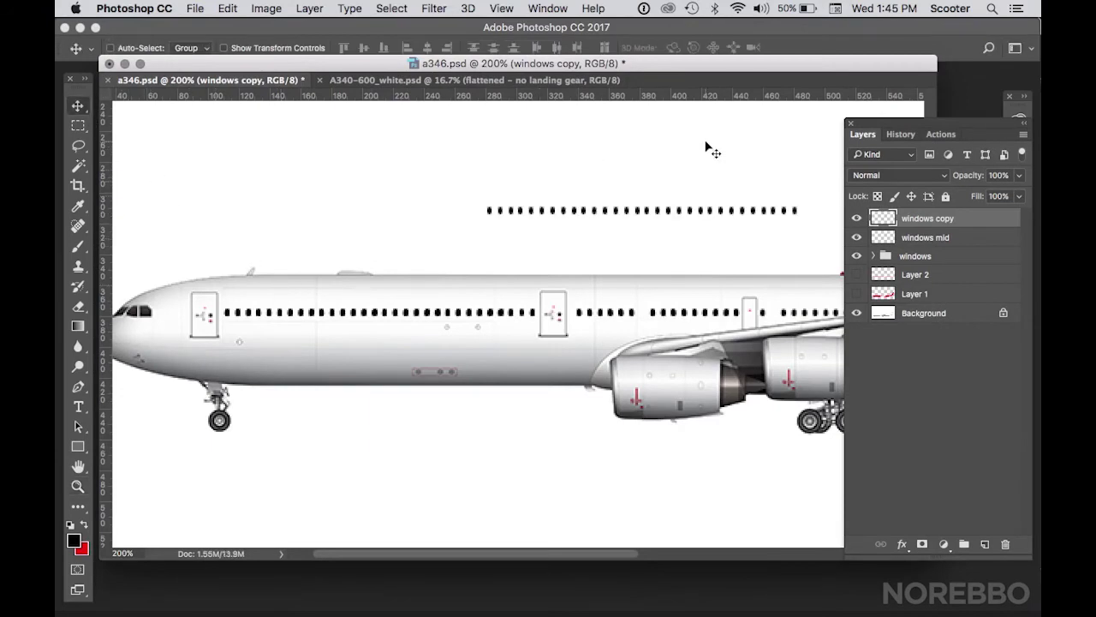
{"action": "left_click_drag", "start_coordinate": [702, 137], "coordinate": [247, 203]}
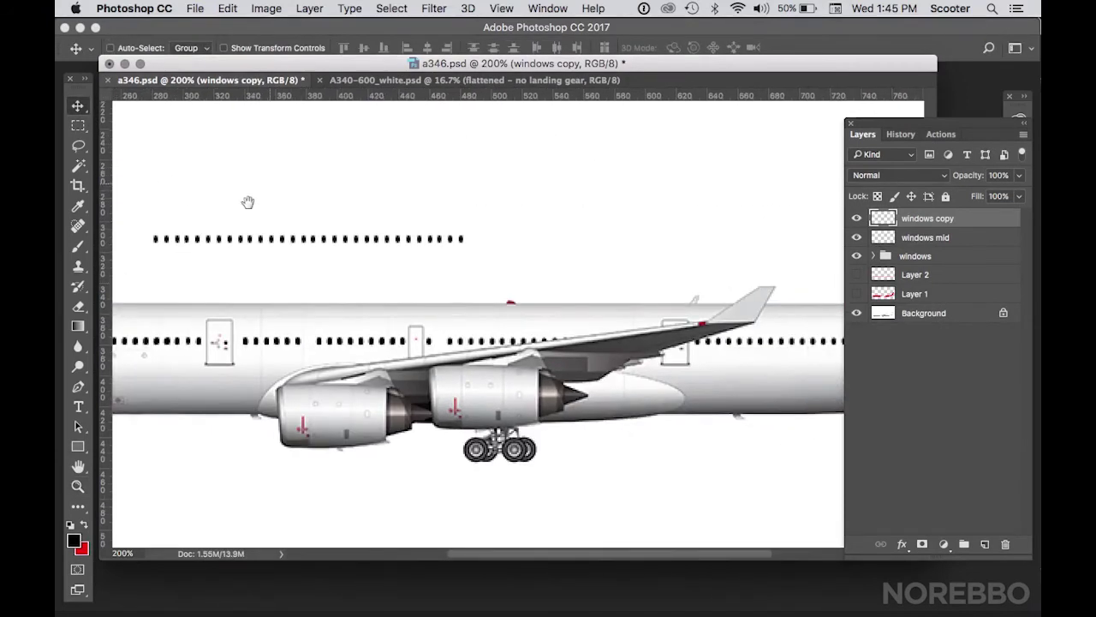
{"action": "left_click_drag", "start_coordinate": [463, 197], "coordinate": [610, 240]}
{"action": "left_click_drag", "start_coordinate": [594, 197], "coordinate": [330, 189]}
{"action": "left_click_drag", "start_coordinate": [386, 166], "coordinate": [543, 229]}
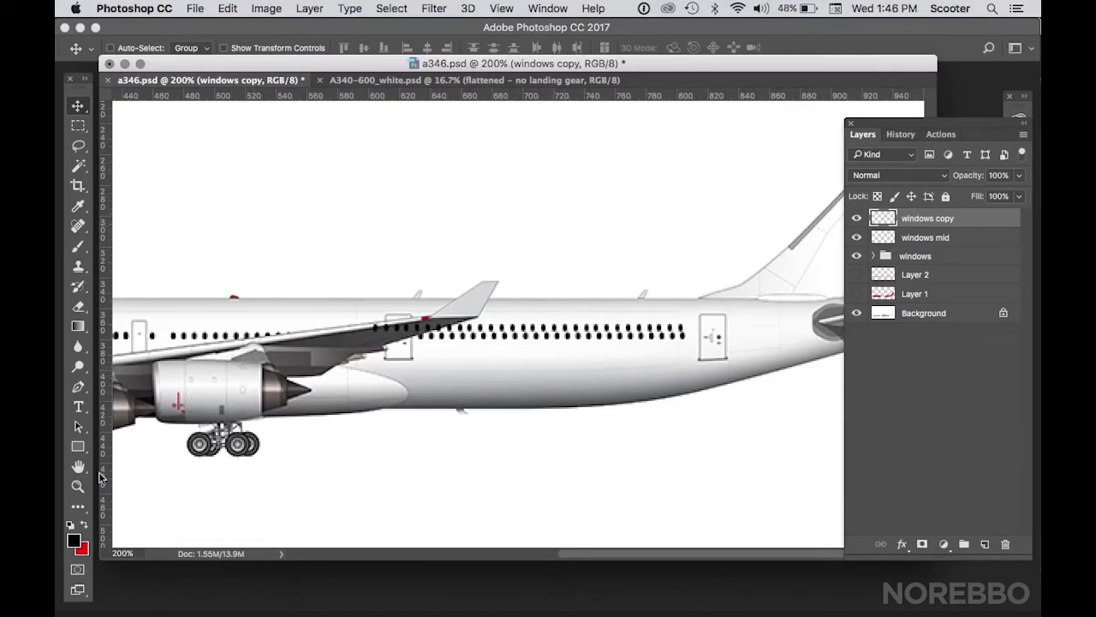
Step: Zoom into the rear fuselage and nudge the copied windows down and left to line them up
{"action": "left_click", "coordinate": [86, 485]}
{"action": "left_click", "coordinate": [712, 299]}
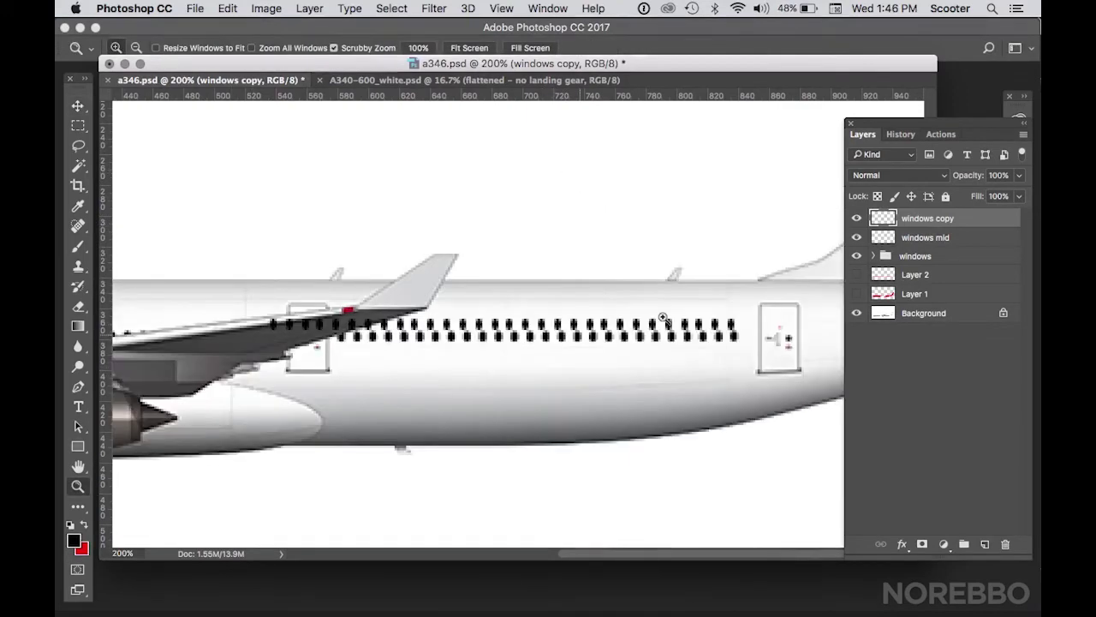
{"action": "left_click", "coordinate": [713, 298]}
{"action": "scroll", "coordinate": [579, 282], "scroll_direction": "right", "scroll_amount": 3}
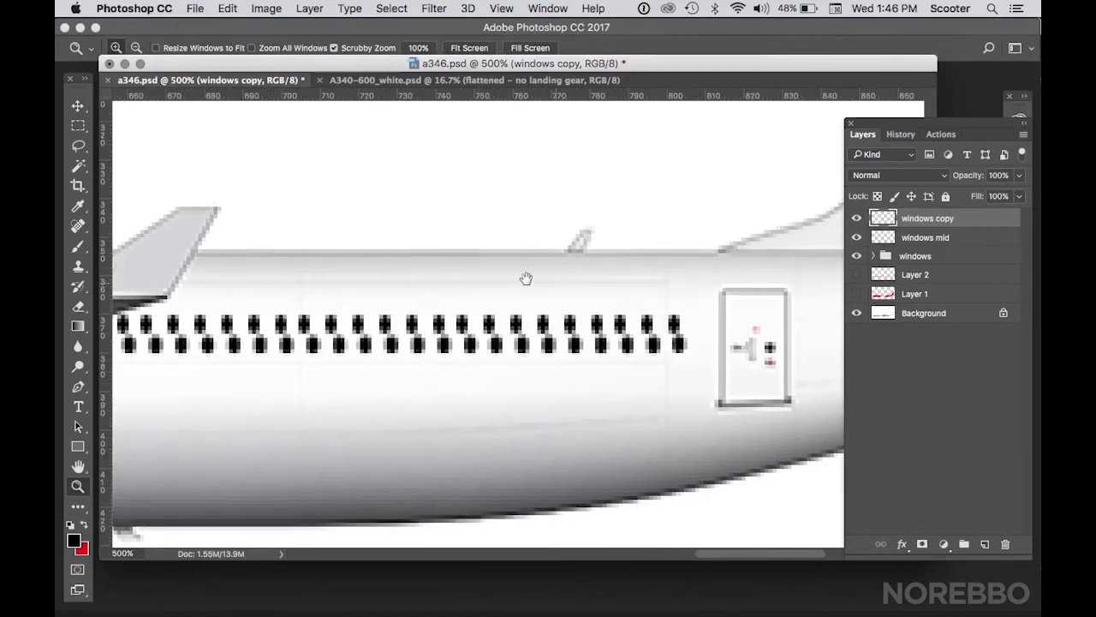
{"action": "left_click", "coordinate": [77, 107]}
{"action": "key", "text": "Down"}
{"action": "key", "text": "Down"}
{"action": "key", "text": "Down"}
{"action": "key", "text": "Down"}
{"action": "key", "text": "Down"}
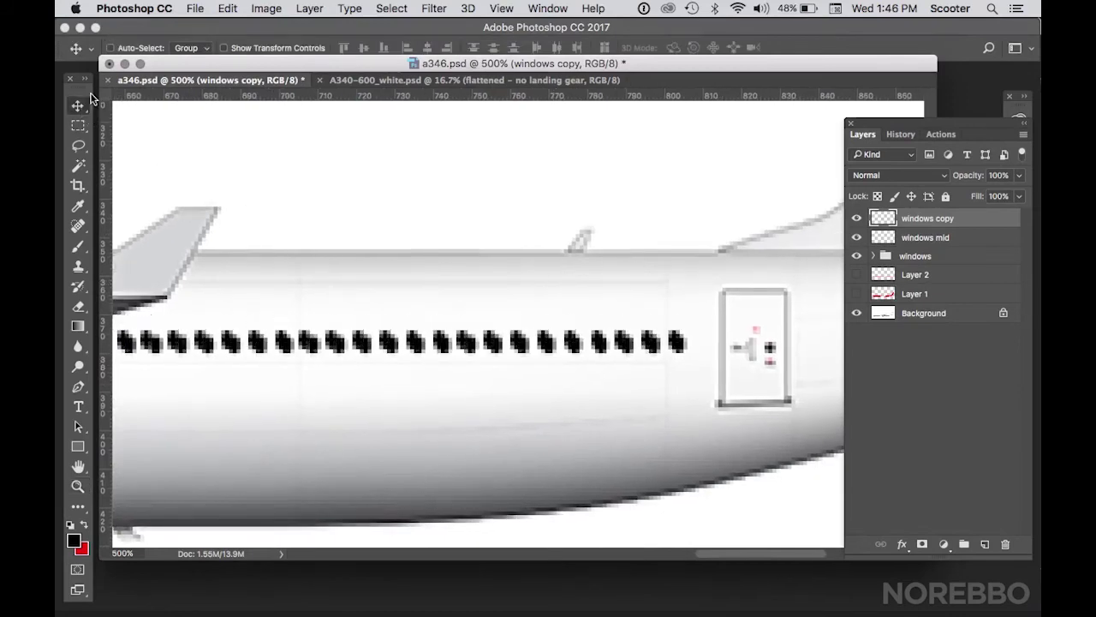
{"action": "key", "text": "Left"}
{"action": "key", "text": "Left"}
{"action": "key", "text": "Left"}
{"action": "key", "text": "Left"}
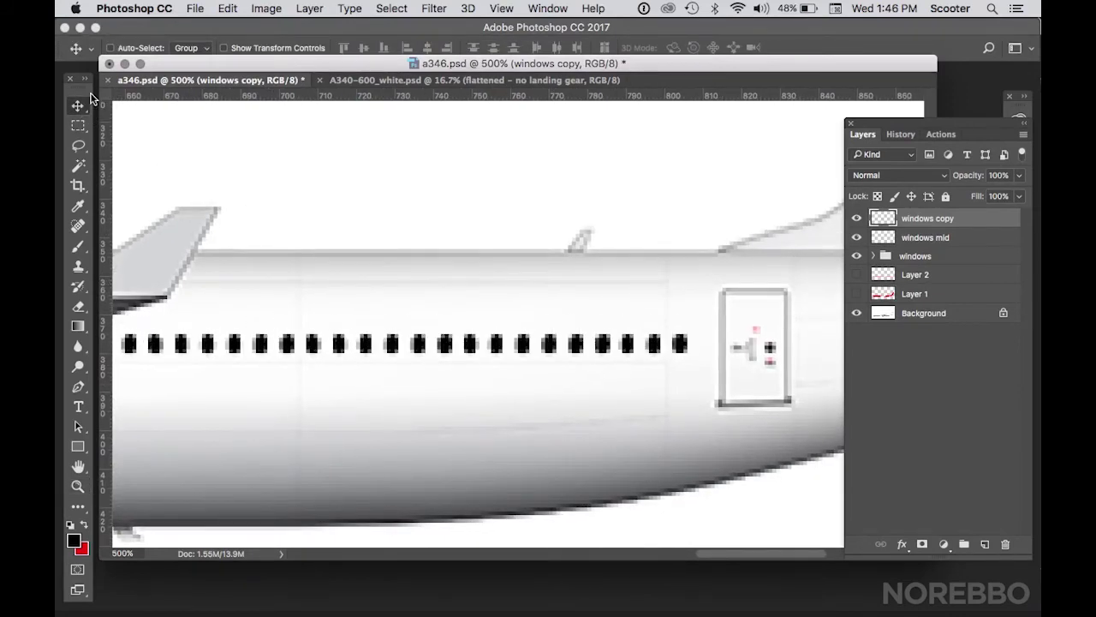
Step: Erase the copied windows near the wing root
{"action": "scroll", "coordinate": [277, 273], "scroll_direction": "left", "scroll_amount": 10}
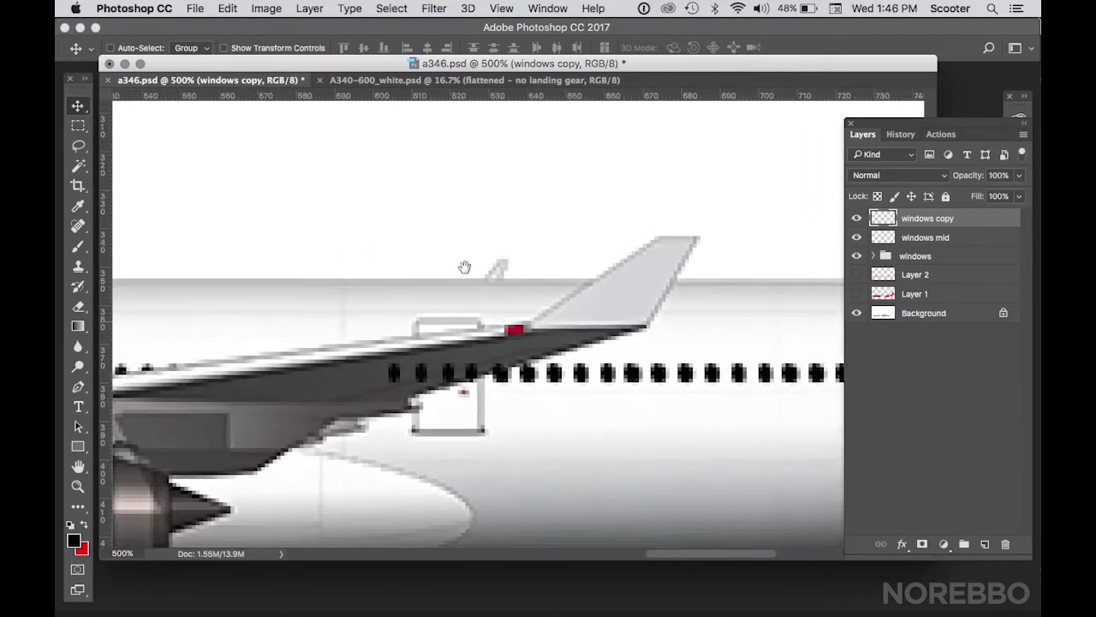
{"action": "left_click", "coordinate": [82, 127]}
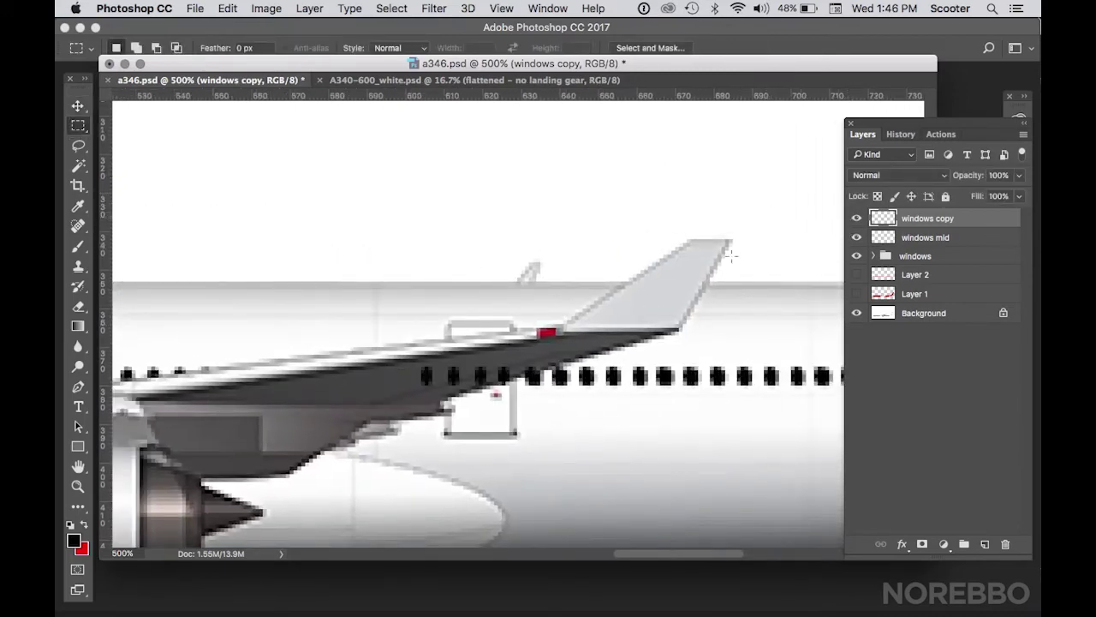
{"action": "left_click_drag", "start_coordinate": [513, 400], "coordinate": [370, 322]}
{"action": "key", "text": "Delete"}
Step: Rename the layer 'windows rear' and duplicate it as 'windows rear copy'
{"action": "double_click", "coordinate": [920, 221]}
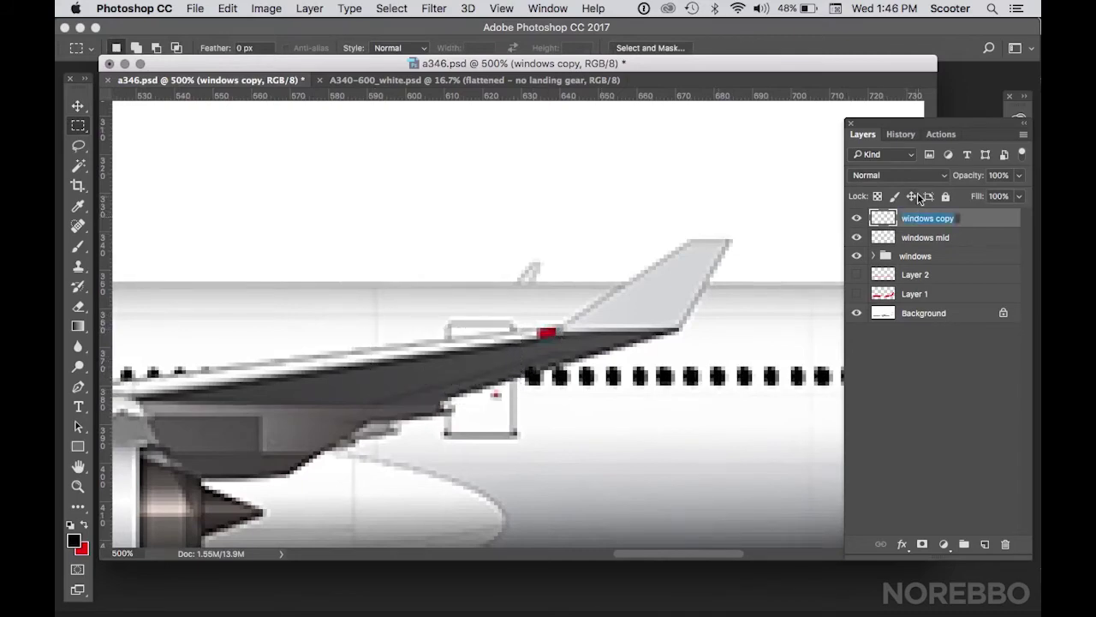
{"action": "type", "text": "w"}
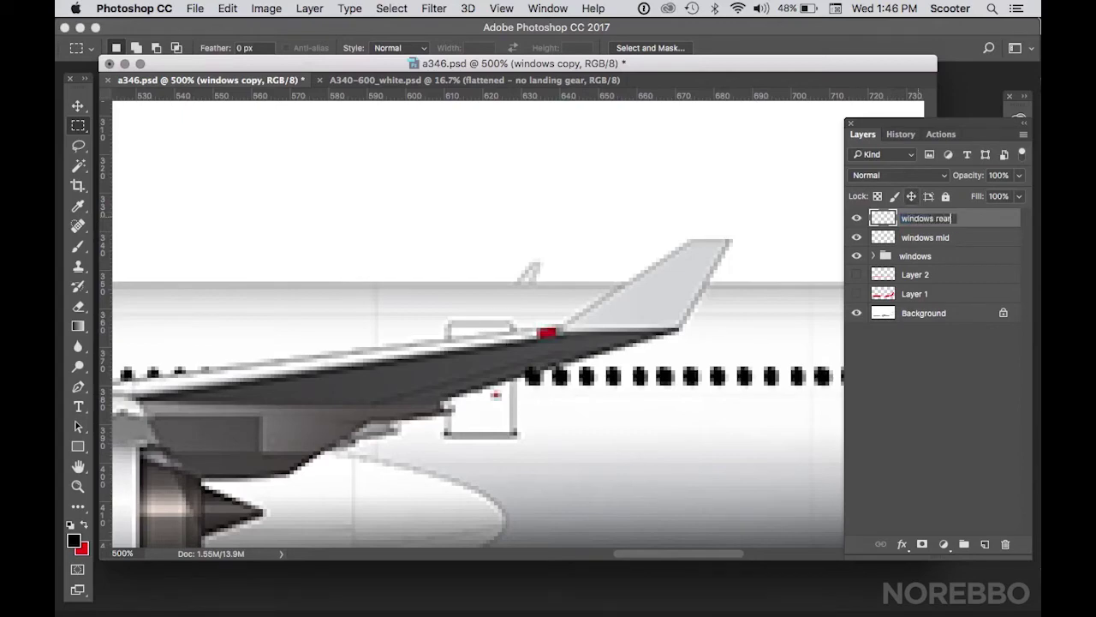
{"action": "key", "text": "Return"}
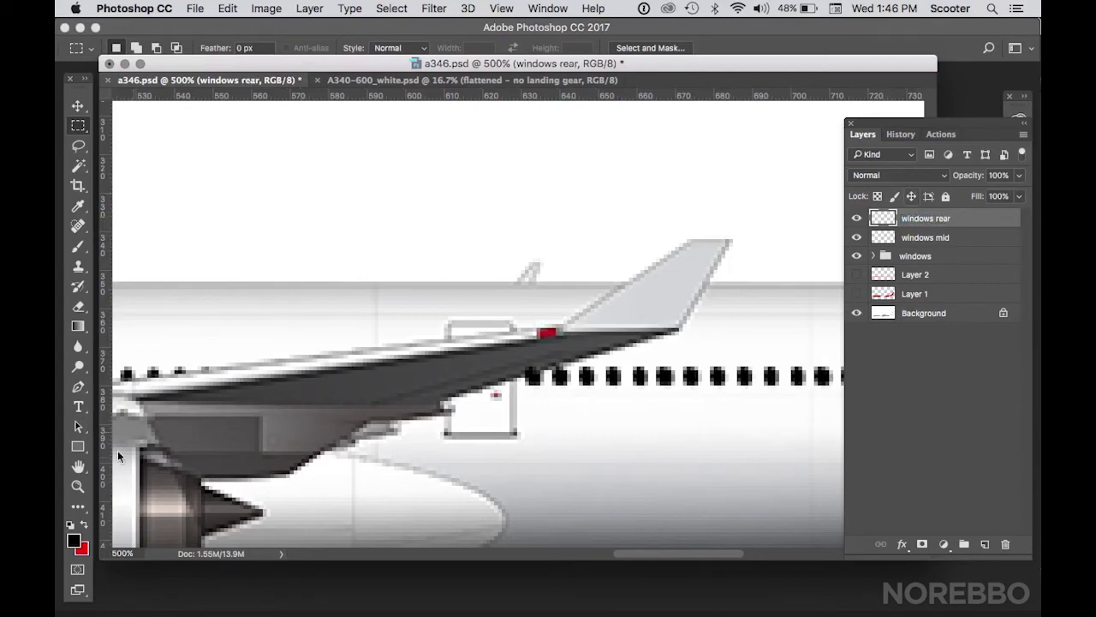
{"action": "left_click", "coordinate": [78, 486]}
{"action": "left_click", "coordinate": [427, 372], "text": "alt"}
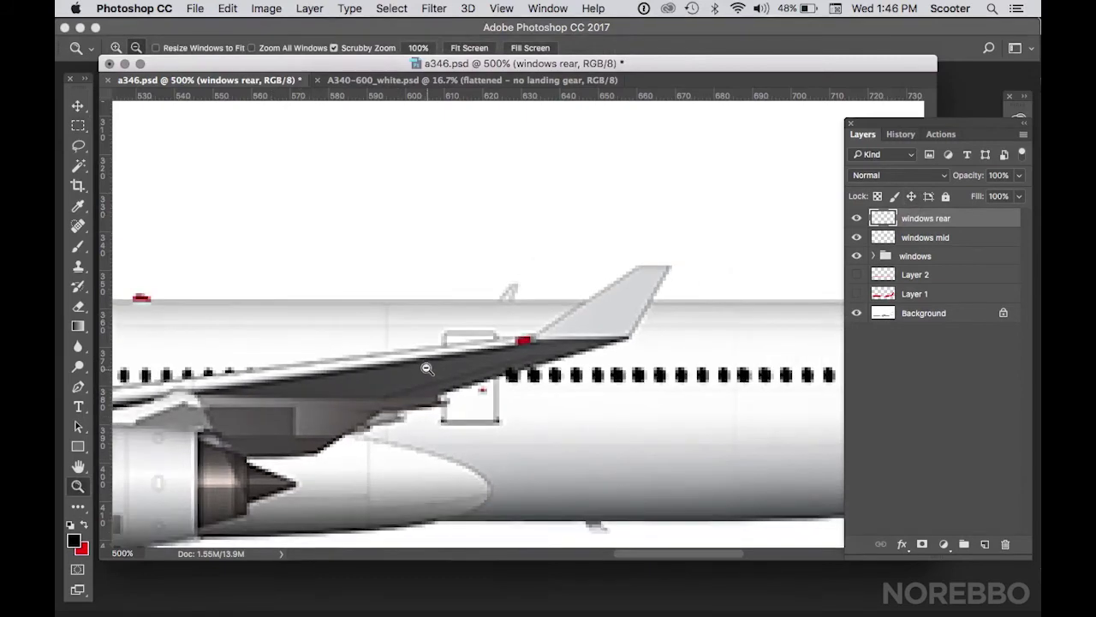
{"action": "left_click", "coordinate": [427, 372], "text": "alt"}
{"action": "left_click", "coordinate": [427, 373], "text": "alt"}
{"action": "left_click", "coordinate": [428, 373], "text": "alt"}
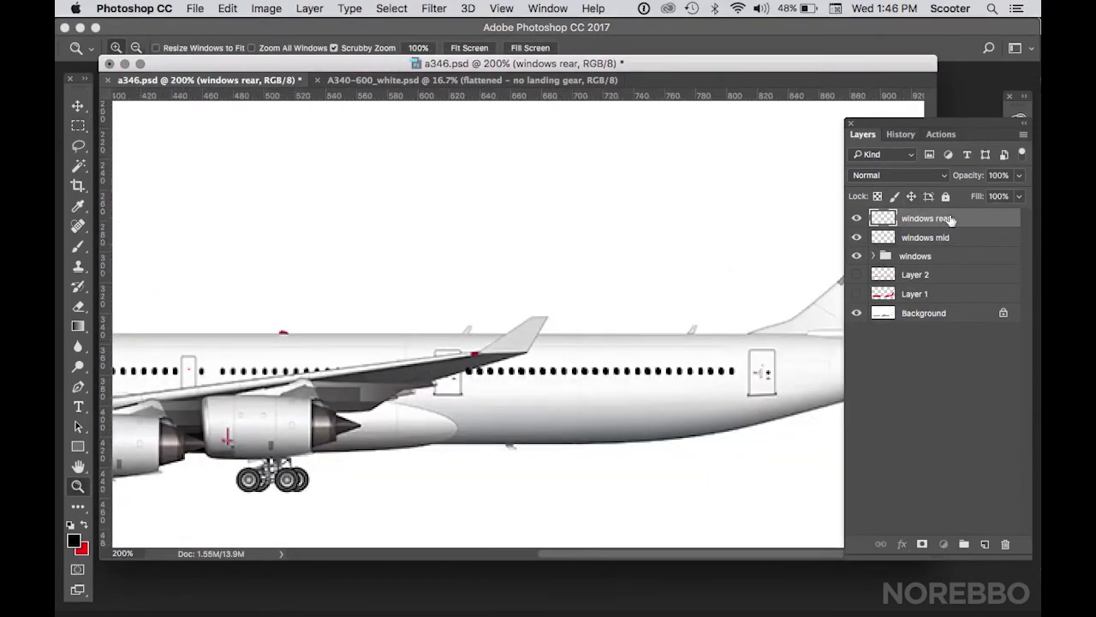
{"action": "left_click_drag", "start_coordinate": [951, 221], "coordinate": [985, 545]}
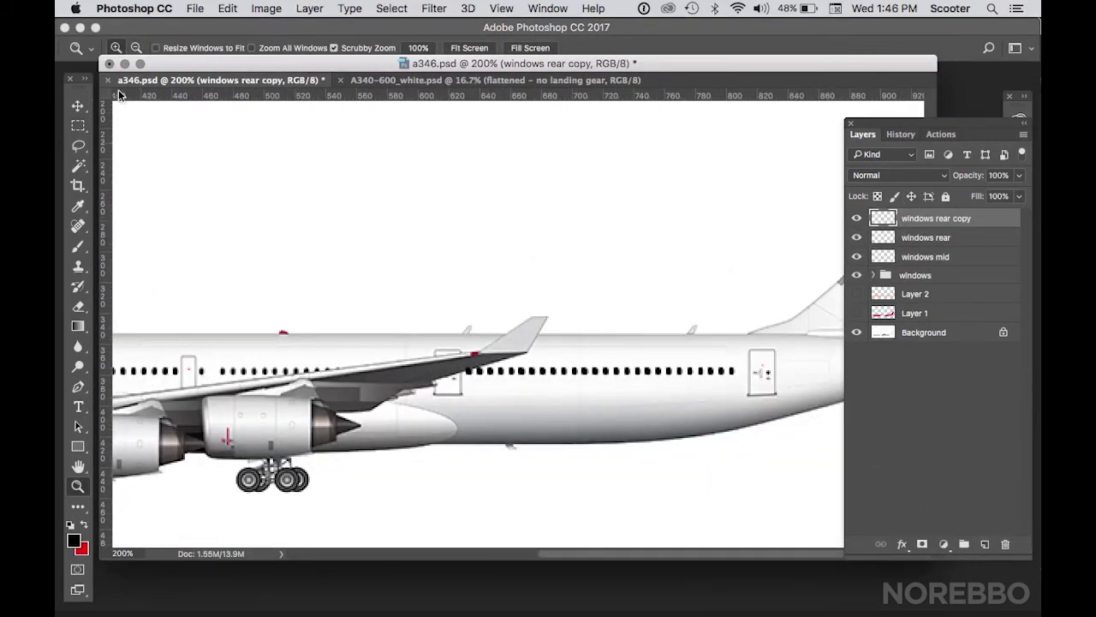
Step: Shift the windows rear copy row forward 146 px along the wing
{"action": "key", "text": "v"}
{"action": "left_click_drag", "start_coordinate": [571, 230], "coordinate": [304, 222]}
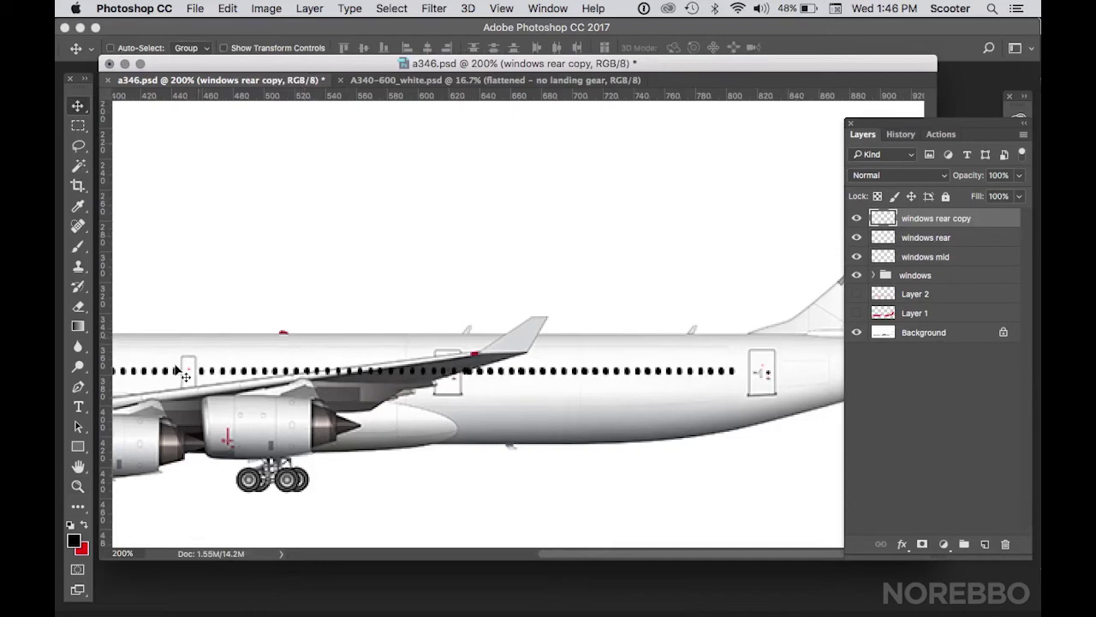
{"action": "left_click", "coordinate": [78, 486]}
{"action": "left_click", "coordinate": [298, 369]}
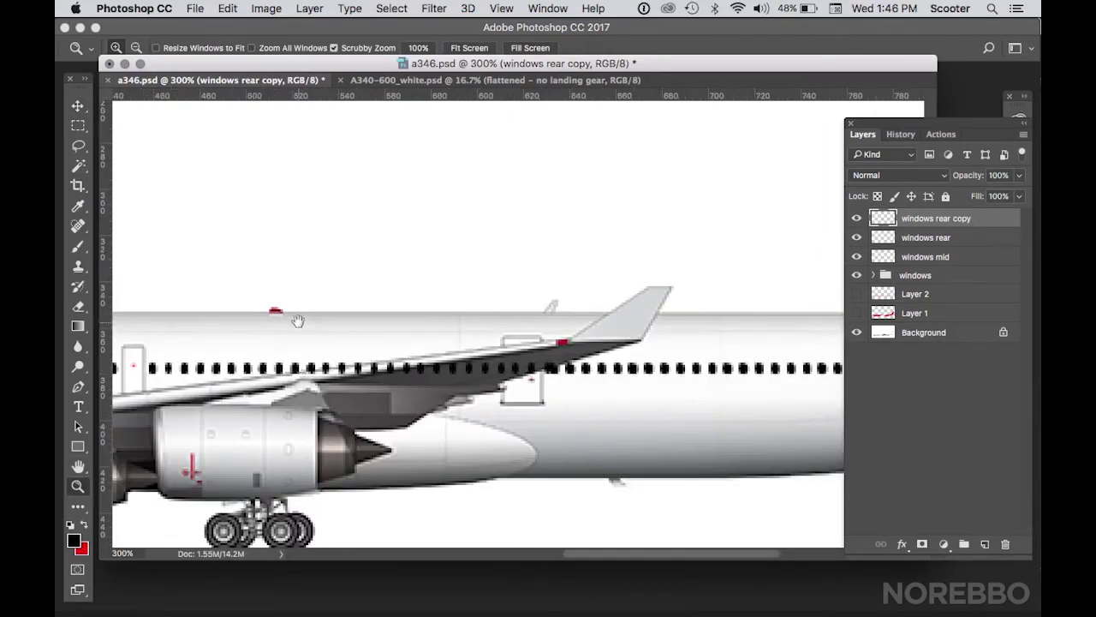
Step: Erase a stray window from the windows rear copy layer and deselect
{"action": "left_click", "coordinate": [78, 108]}
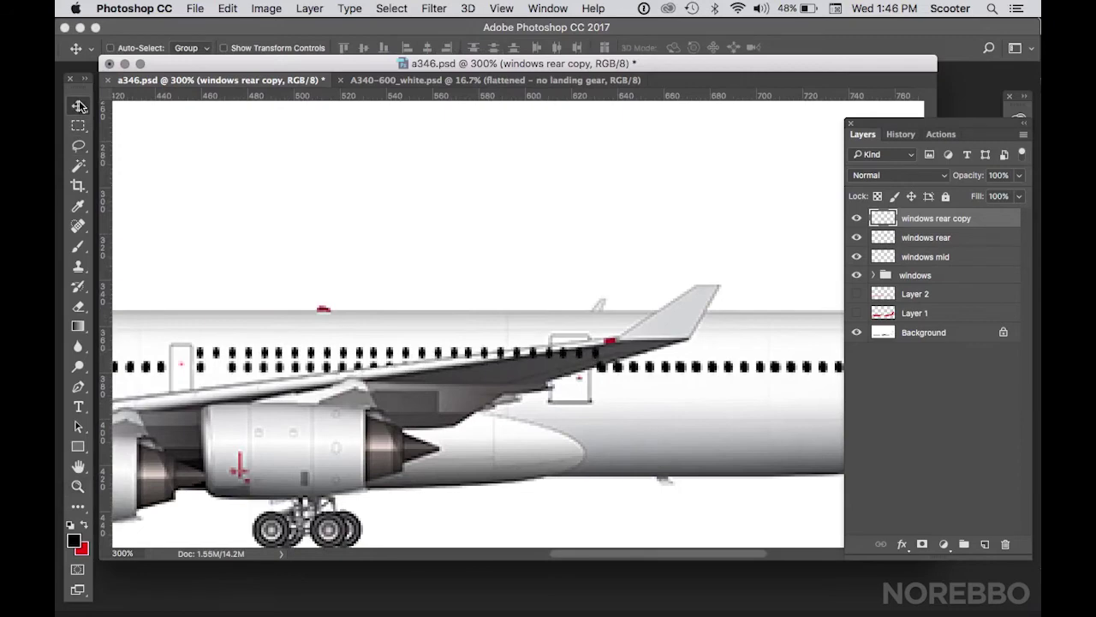
{"action": "key", "text": "m"}
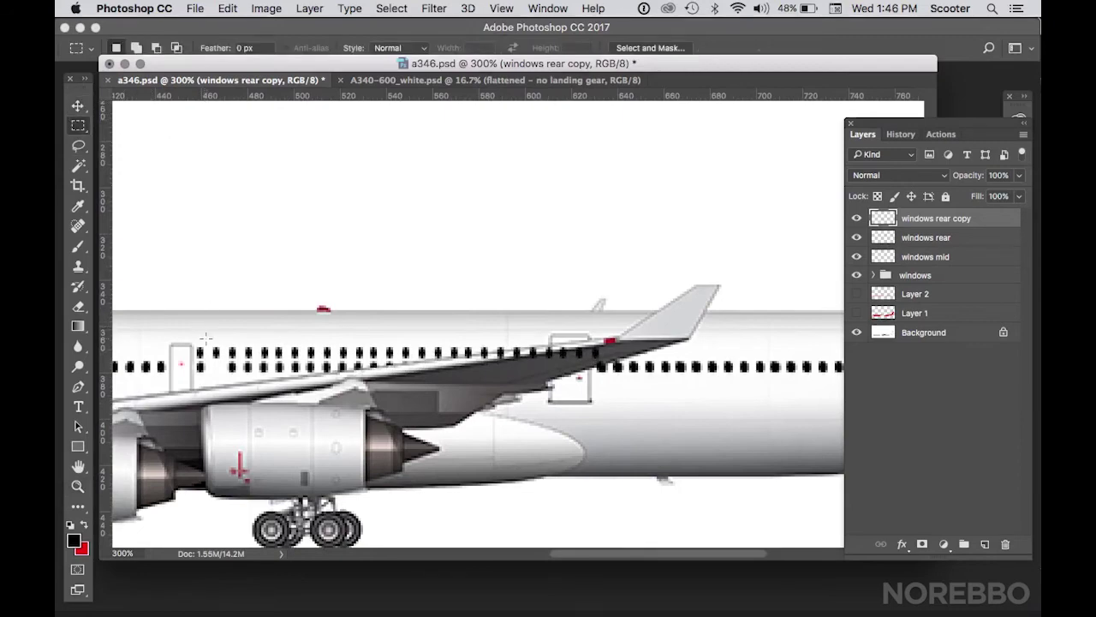
{"action": "left_click_drag", "start_coordinate": [206, 339], "coordinate": [268, 353]}
{"action": "key", "text": "Delete"}
{"action": "key", "text": "ctrl+d"}
Step: Lower a block of the copied windows by 7 px and toggle the layer's visibility to compare
{"action": "left_click_drag", "start_coordinate": [657, 271], "coordinate": [479, 416]}
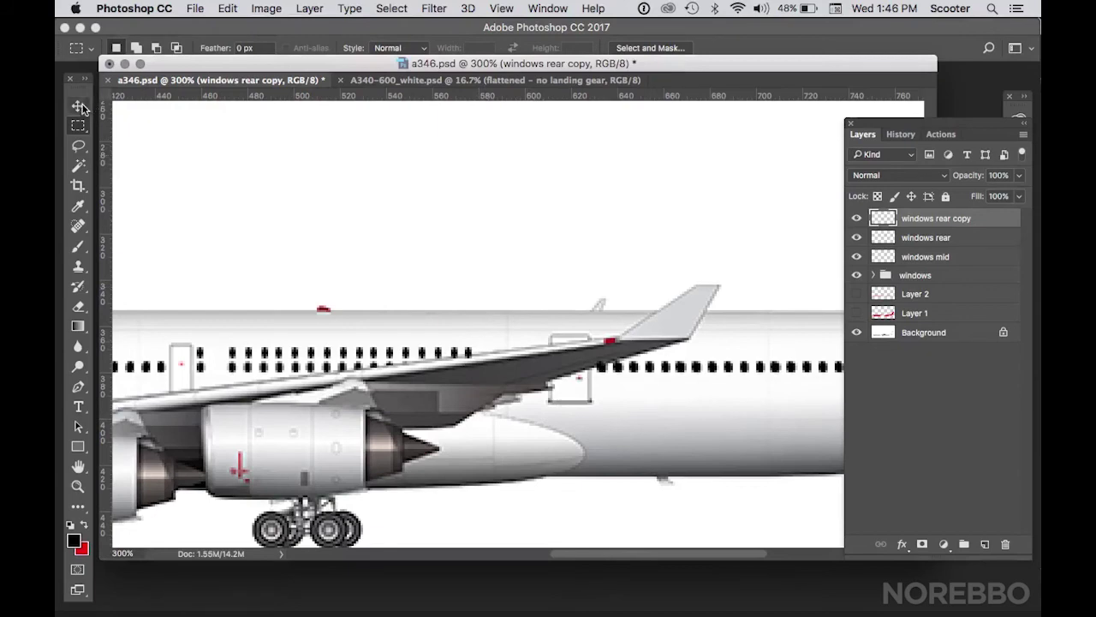
{"action": "key", "text": "v"}
{"action": "left_click_drag", "start_coordinate": [335, 176], "coordinate": [349, 190]}
{"action": "left_click", "coordinate": [77, 485]}
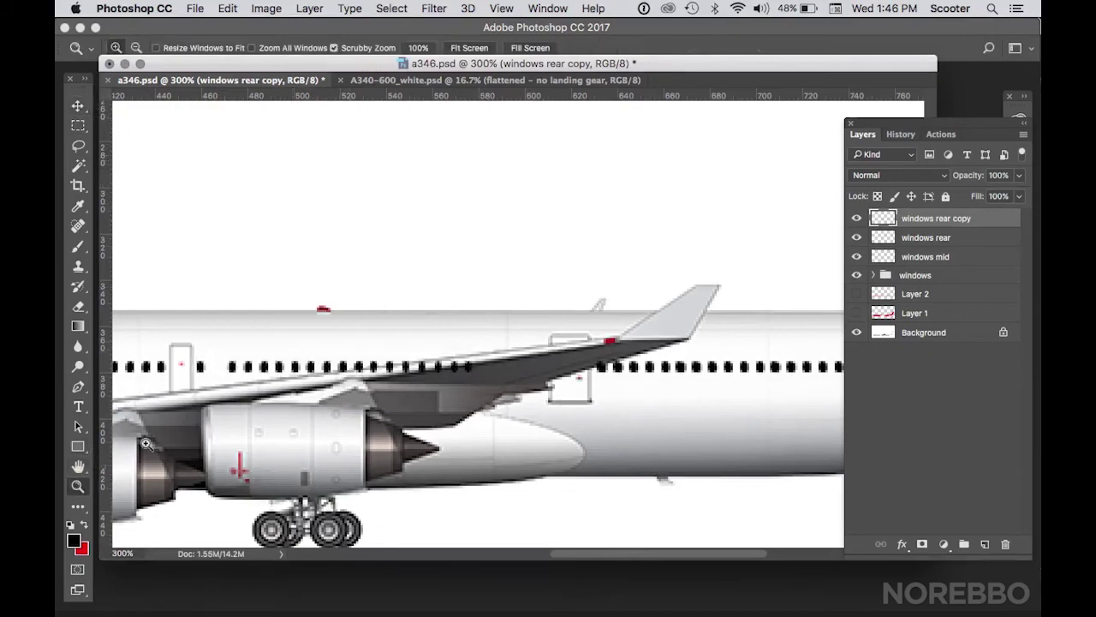
{"action": "left_click", "coordinate": [417, 360]}
{"action": "left_click", "coordinate": [417, 360]}
{"action": "left_click", "coordinate": [857, 220]}
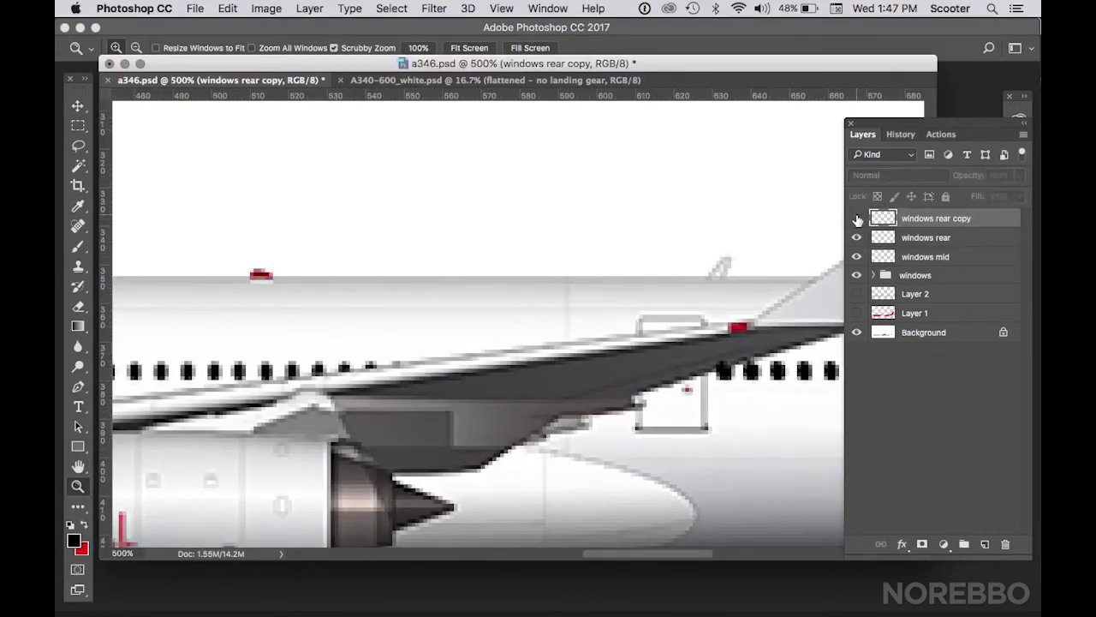
{"action": "left_click", "coordinate": [857, 220]}
Step: Erase the windows overlapping the wing from windows rear copy, then show Layer 1 and Layer 2 again
{"action": "left_click", "coordinate": [78, 145]}
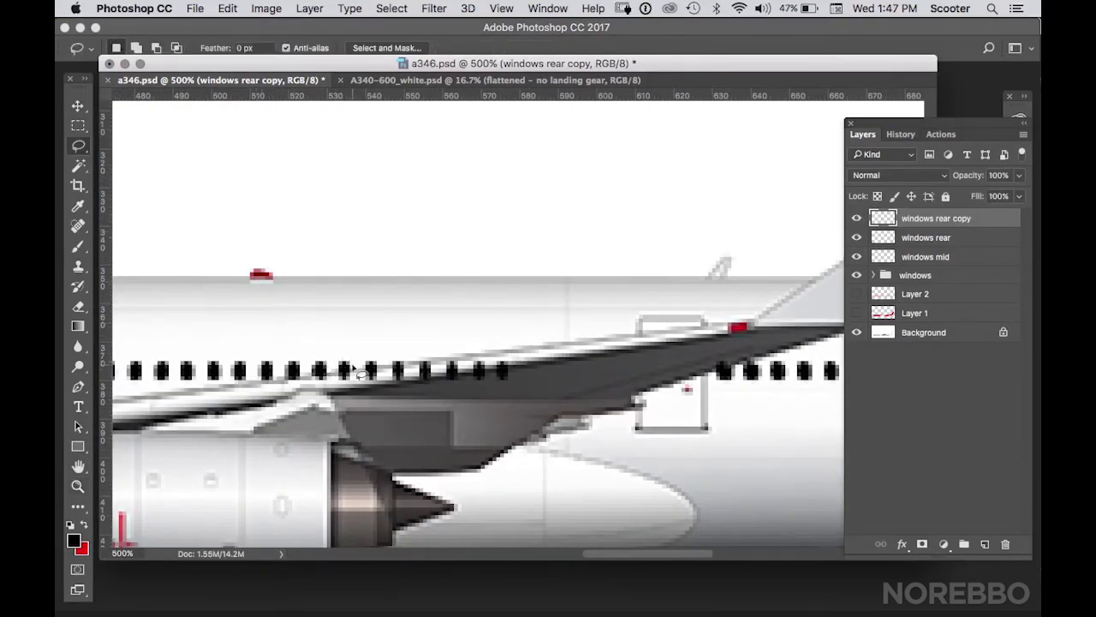
{"action": "mouse_move", "coordinate": [283, 382]}
{"action": "left_mouse_down"}
{"action": "mouse_move", "coordinate": [377, 380]}
{"action": "mouse_move", "coordinate": [573, 345]}
{"action": "mouse_move", "coordinate": [507, 231]}
{"action": "mouse_move", "coordinate": [545, 251]}
{"action": "mouse_move", "coordinate": [423, 200]}
{"action": "mouse_move", "coordinate": [278, 188]}
{"action": "mouse_move", "coordinate": [426, 167]}
{"action": "mouse_move", "coordinate": [625, 300]}
{"action": "mouse_move", "coordinate": [631, 414]}
{"action": "mouse_move", "coordinate": [505, 447]}
{"action": "mouse_move", "coordinate": [294, 442]}
{"action": "mouse_move", "coordinate": [272, 414]}
{"action": "left_mouse_up"}
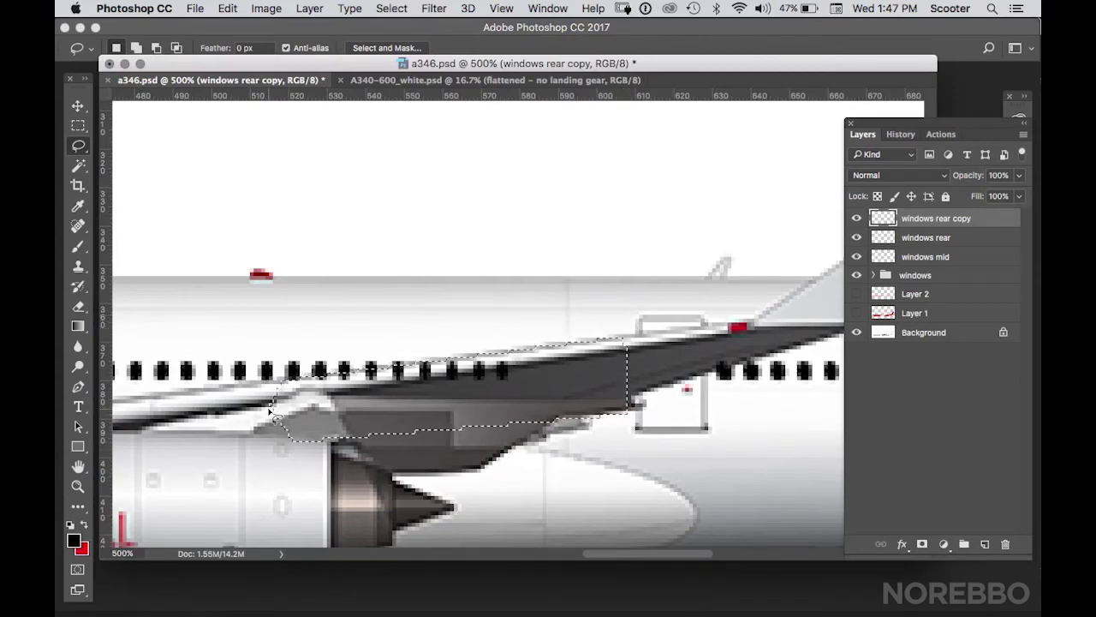
{"action": "key", "text": "ctrl+d"}
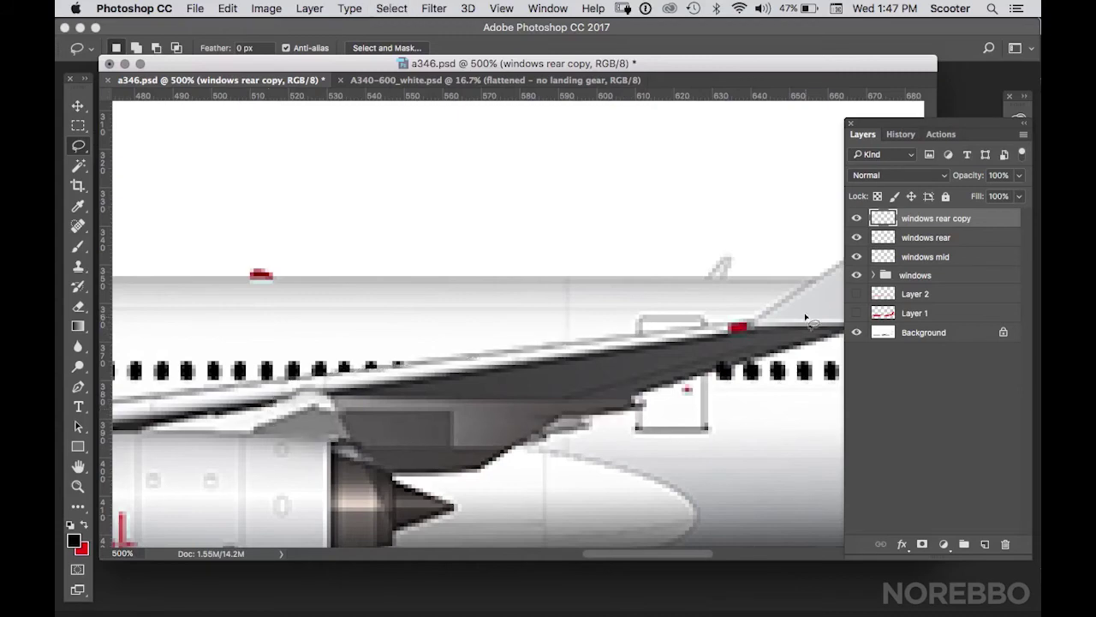
{"action": "left_click_drag", "start_coordinate": [856, 314], "coordinate": [857, 296]}
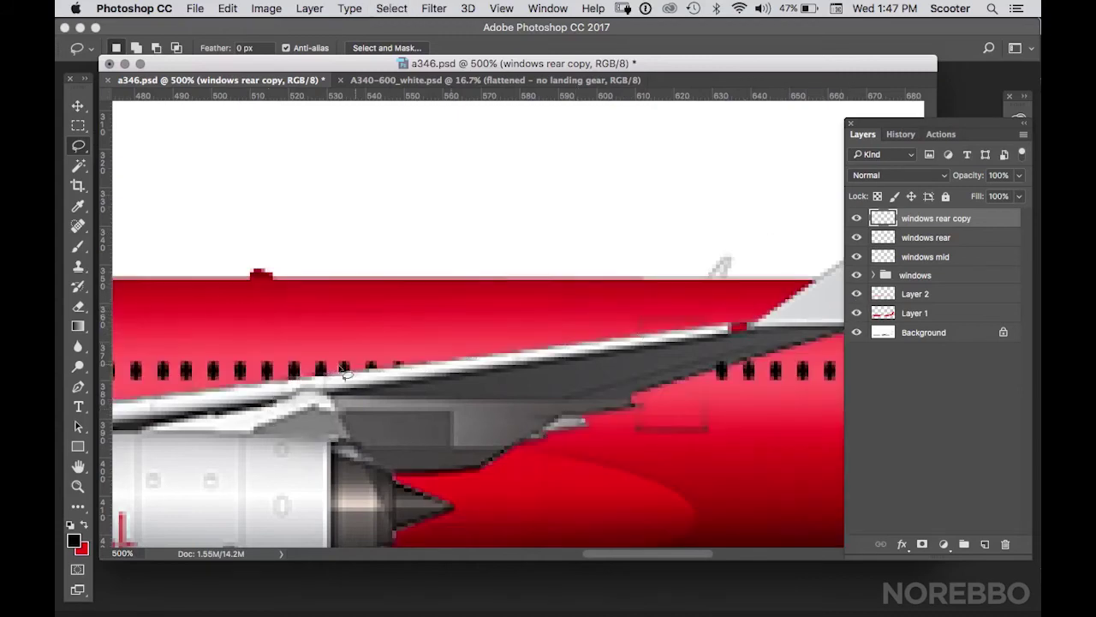
Step: Zoom to 100% and gather the four window layers into a new group named 'windows'
{"action": "left_click", "coordinate": [78, 485]}
{"action": "left_click", "coordinate": [431, 347], "text": "alt"}
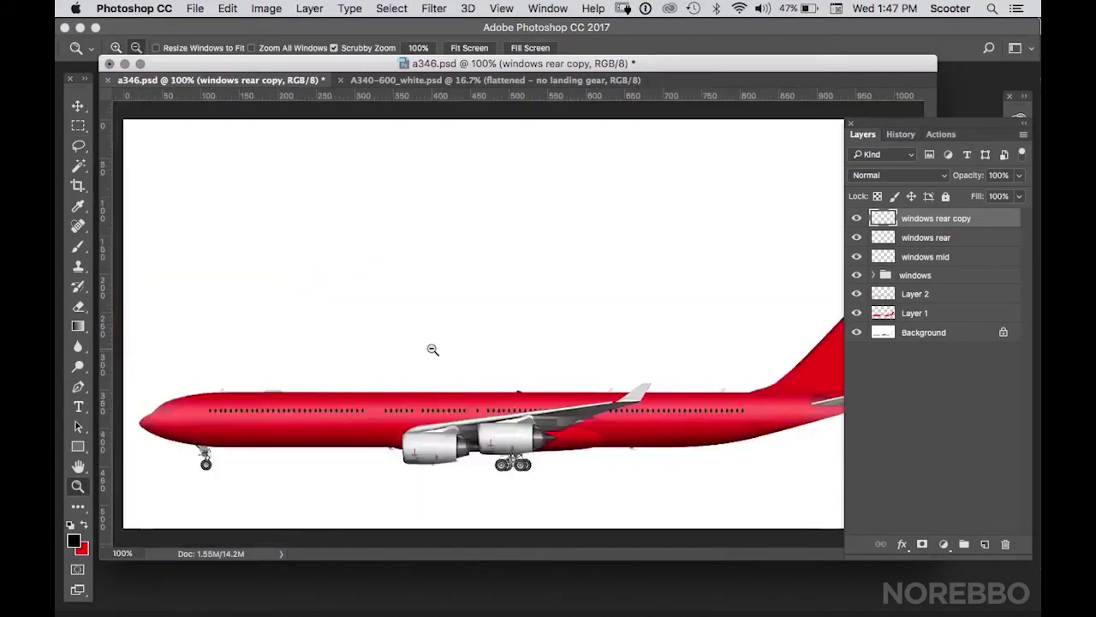
{"action": "left_click", "coordinate": [358, 383]}
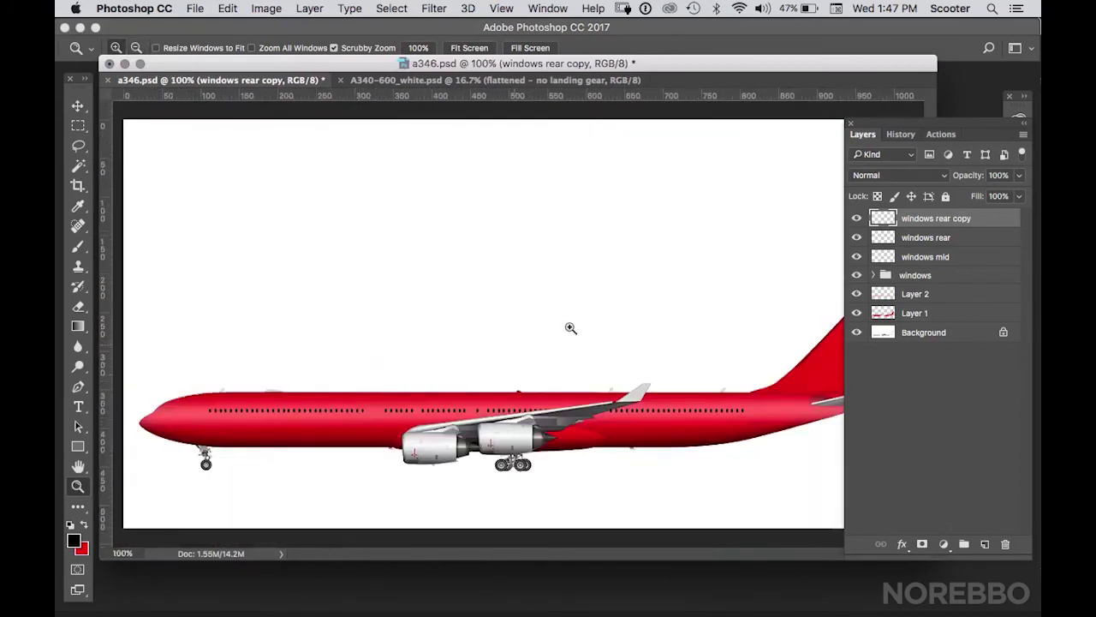
{"action": "left_click", "coordinate": [931, 272]}
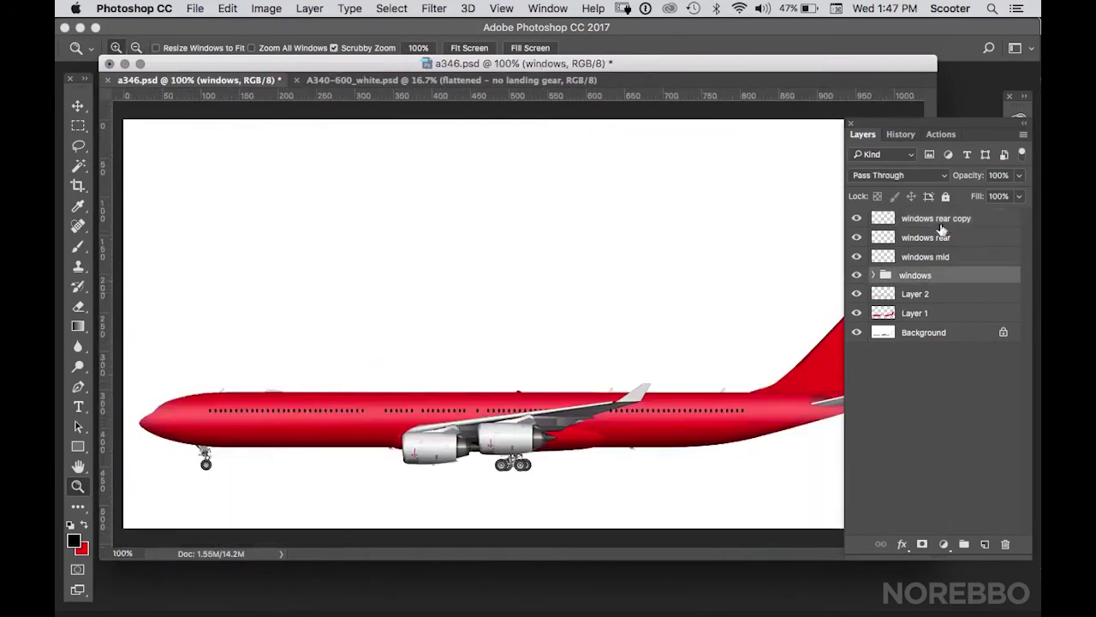
{"action": "left_click", "coordinate": [942, 219], "text": "shift"}
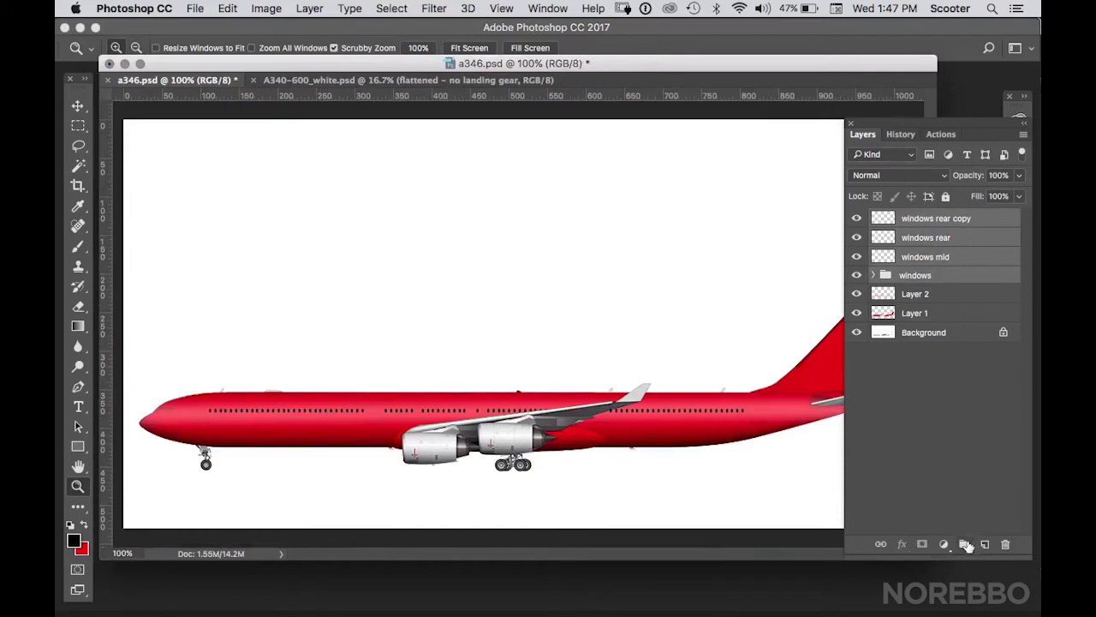
{"action": "left_click", "coordinate": [965, 545]}
{"action": "left_click", "coordinate": [857, 219]}
{"action": "left_click", "coordinate": [856, 218]}
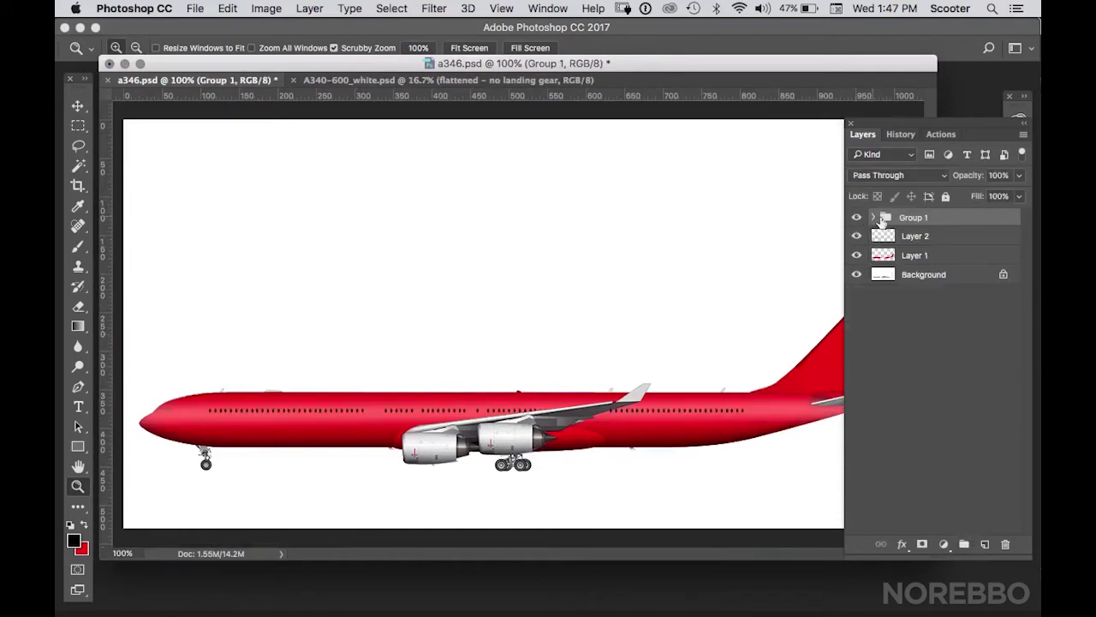
{"action": "type", "text": "windows"}
{"action": "key", "text": "Return"}
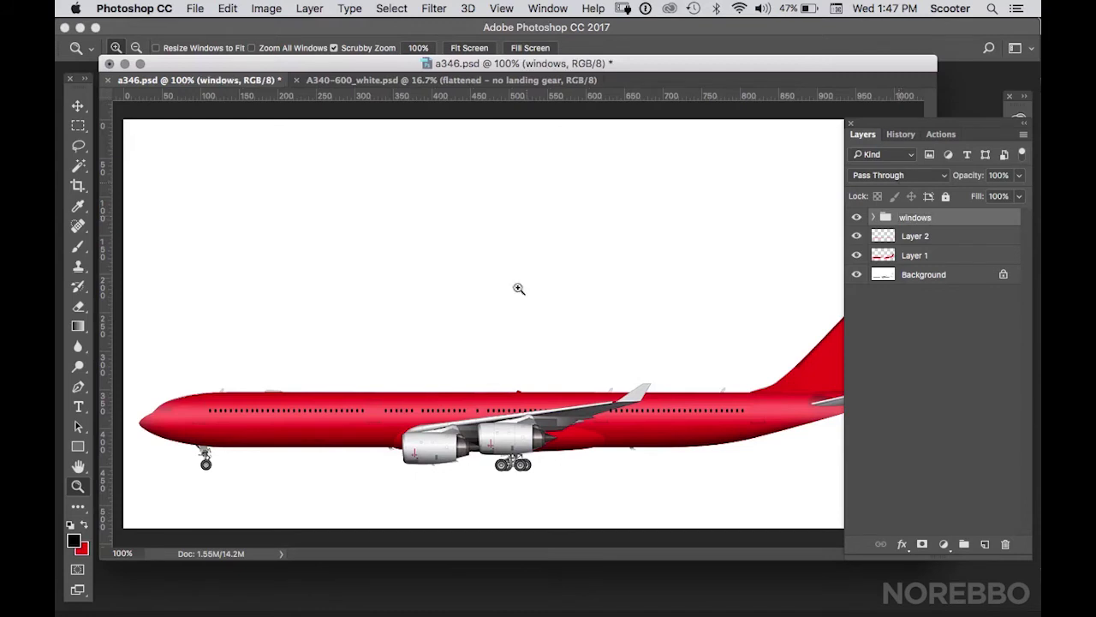
Step: Zoom in on the nose and hide Layer 1's red paint
{"action": "left_click_drag", "start_coordinate": [251, 418], "coordinate": [167, 393]}
{"action": "scroll", "coordinate": [368, 367], "scroll_direction": "left", "scroll_amount": 5}
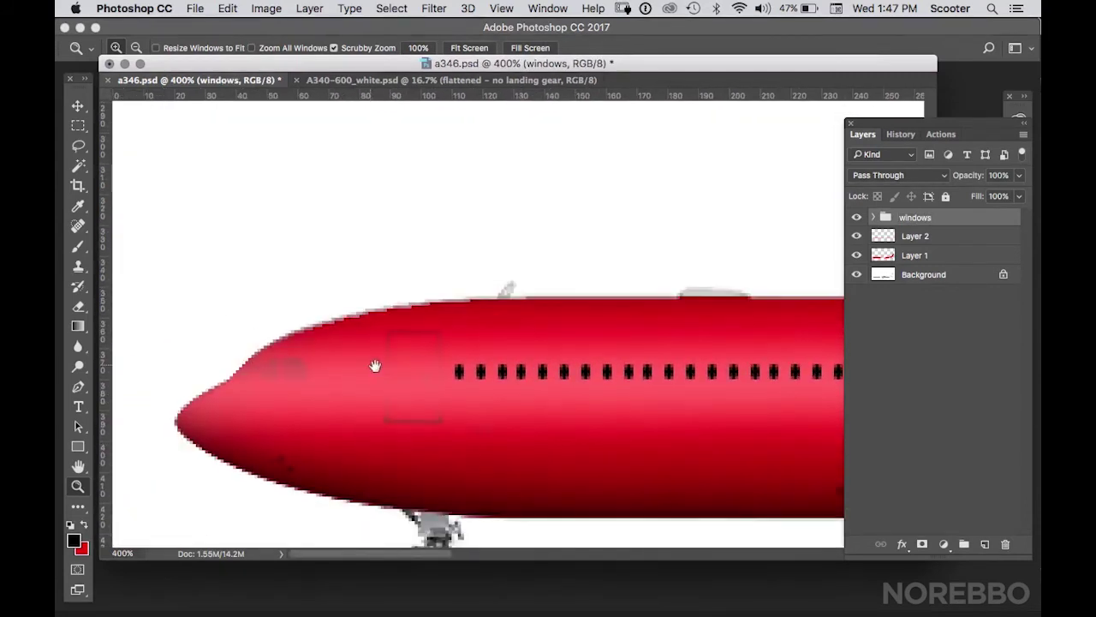
{"action": "scroll", "coordinate": [295, 377], "scroll_direction": "up", "scroll_amount": 3}
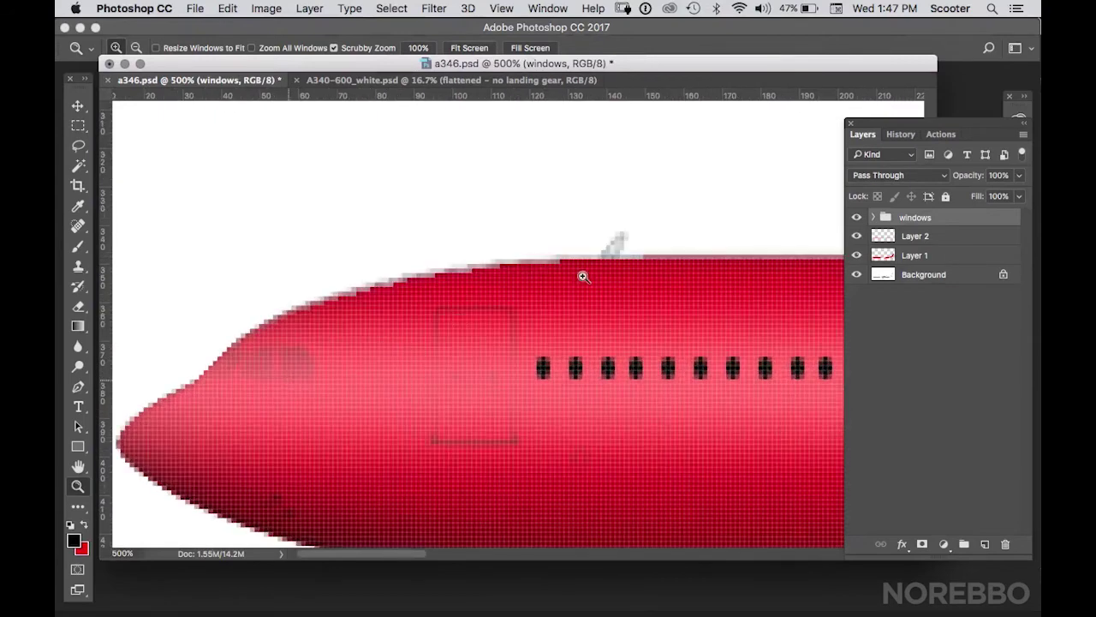
{"action": "left_click", "coordinate": [857, 255]}
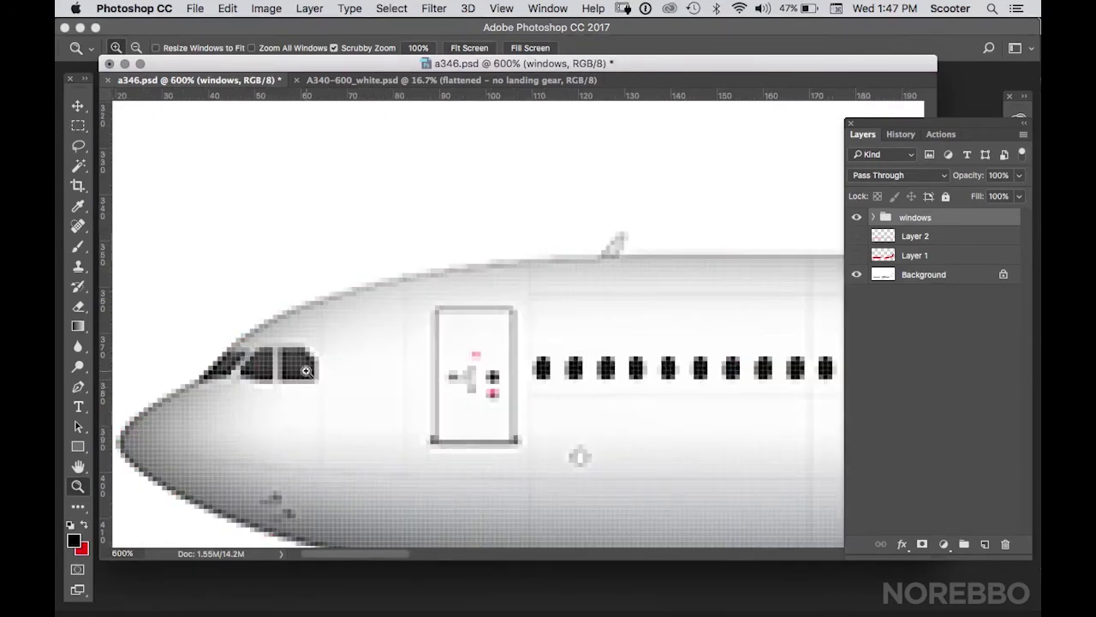
Step: Centre the cockpit in view and begin a lasso outline around the front cockpit window
{"action": "scroll", "coordinate": [350, 386], "scroll_direction": "up", "scroll_amount": 2}
{"action": "left_click", "coordinate": [79, 147]}
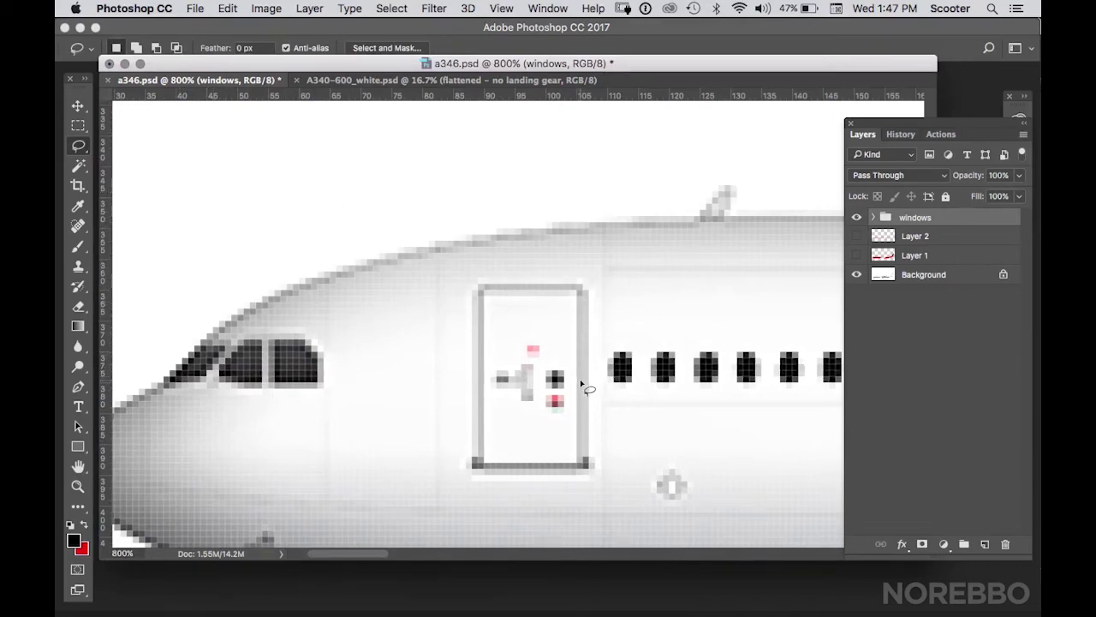
{"action": "left_click", "coordinate": [78, 484]}
{"action": "left_click", "coordinate": [78, 467]}
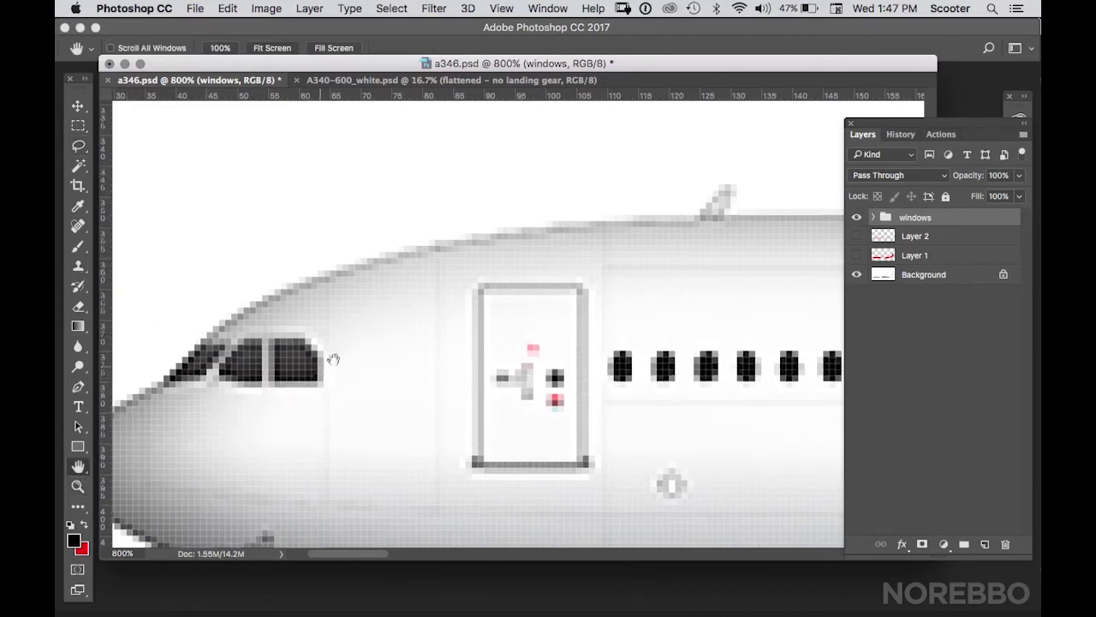
{"action": "left_click_drag", "start_coordinate": [317, 367], "coordinate": [345, 349]}
{"action": "left_click", "coordinate": [78, 144]}
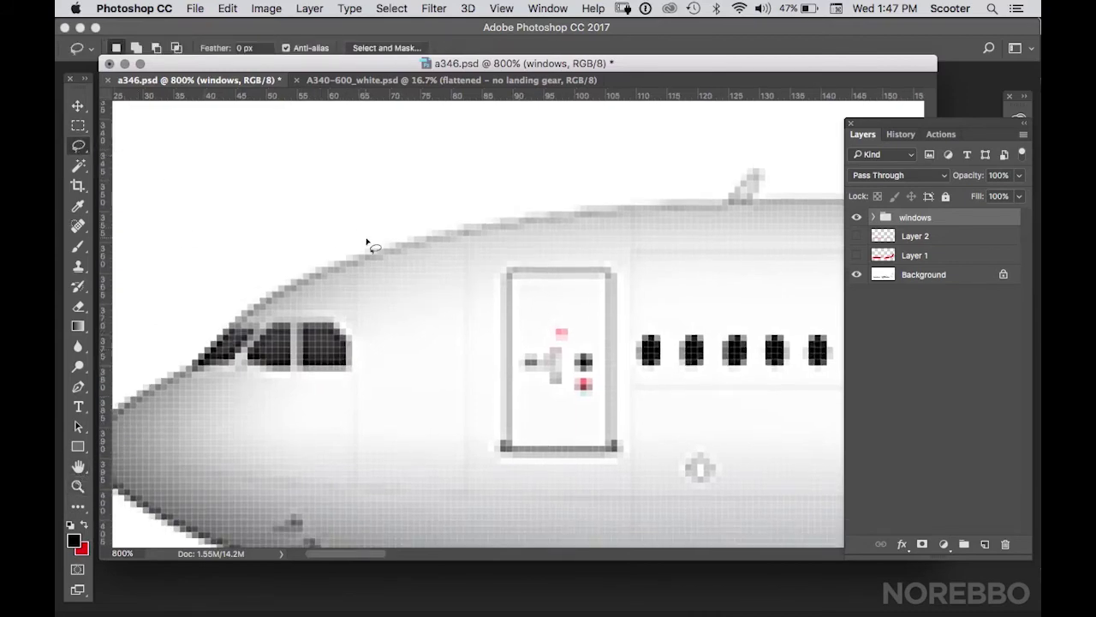
{"action": "mouse_move", "coordinate": [199, 362]}
{"action": "left_mouse_down"}
{"action": "mouse_move", "coordinate": [235, 362]}
{"action": "mouse_move", "coordinate": [254, 347]}
{"action": "mouse_move", "coordinate": [253, 329]}
{"action": "mouse_move", "coordinate": [216, 333]}
{"action": "mouse_move", "coordinate": [200, 363]}
{"action": "left_mouse_up"}
Step: Show Layer 1 and clear the first cockpit window from its red paint
{"action": "left_click", "coordinate": [856, 255]}
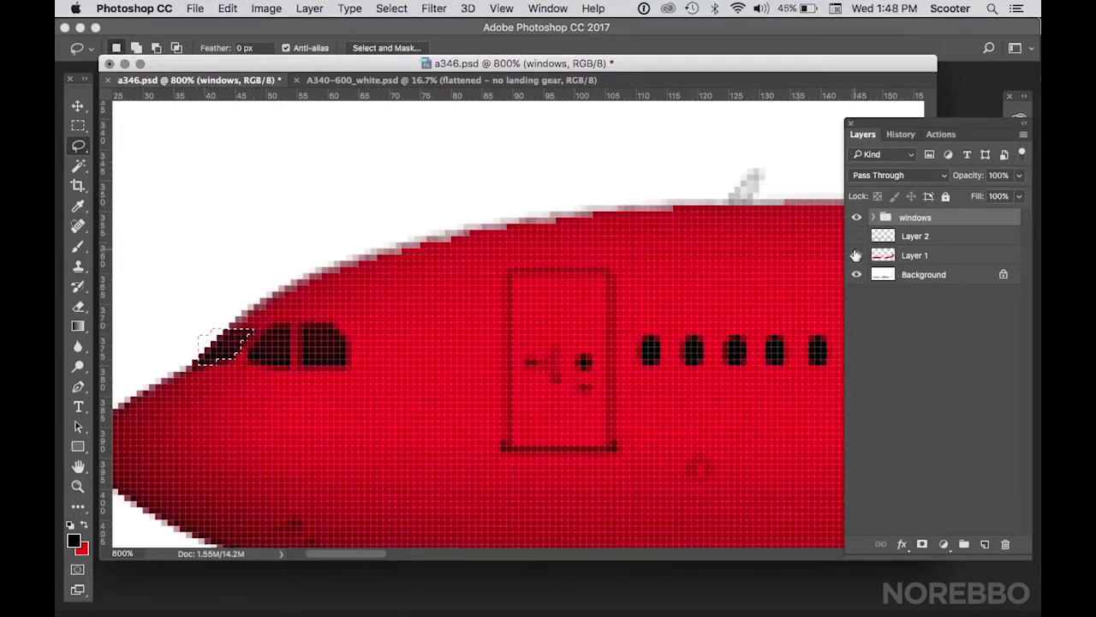
{"action": "key", "text": "Delete"}
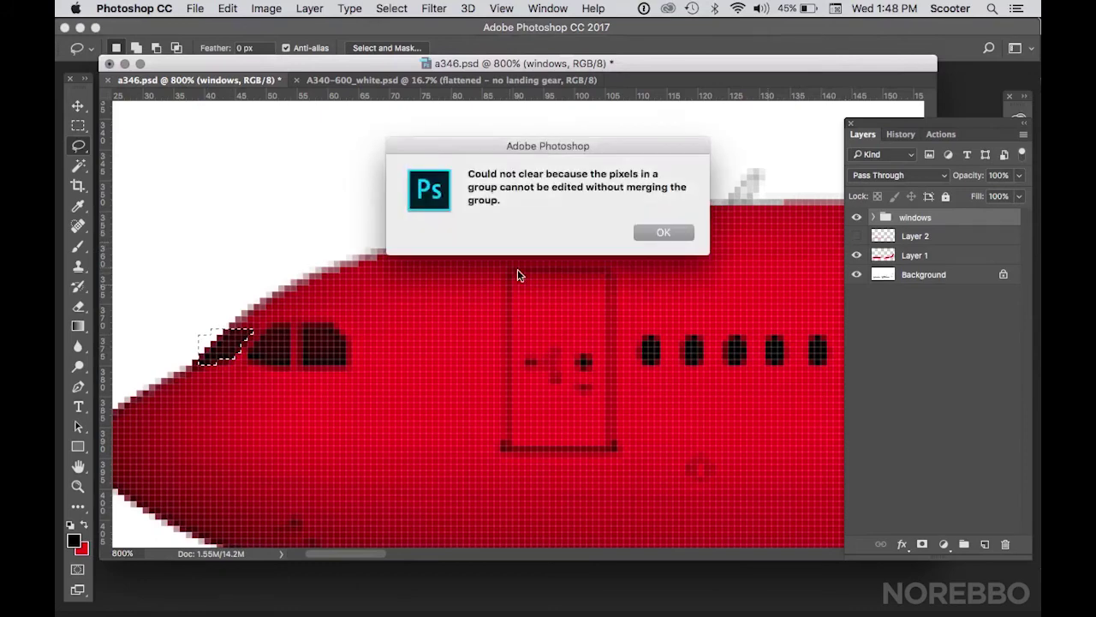
{"action": "left_click", "coordinate": [664, 232]}
{"action": "left_click", "coordinate": [911, 255]}
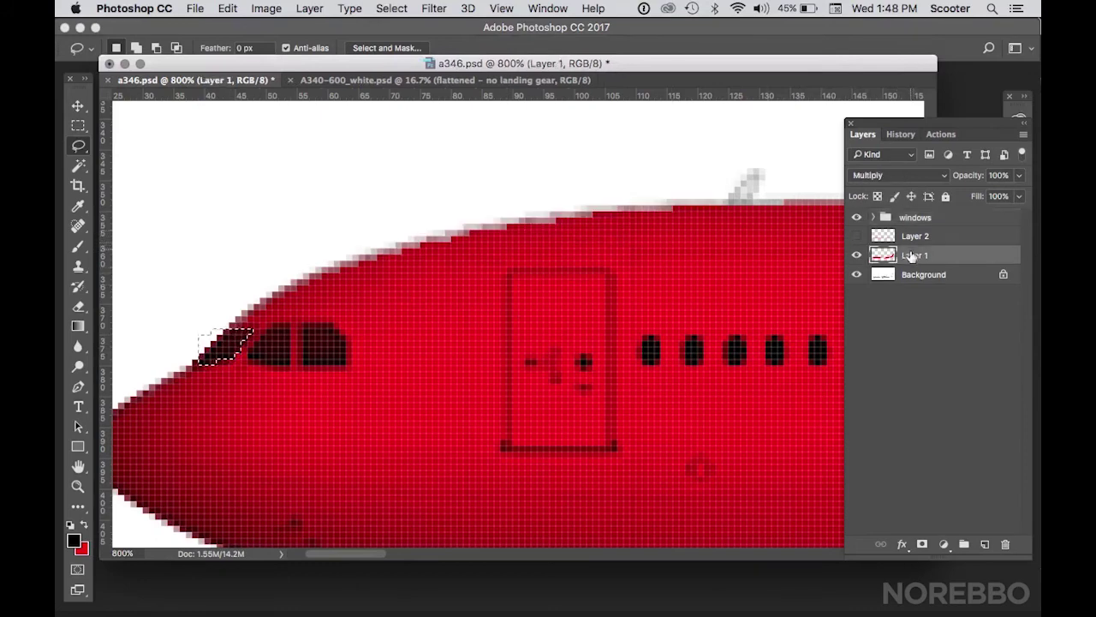
{"action": "key", "text": "Delete"}
{"action": "key", "text": "ctrl+d"}
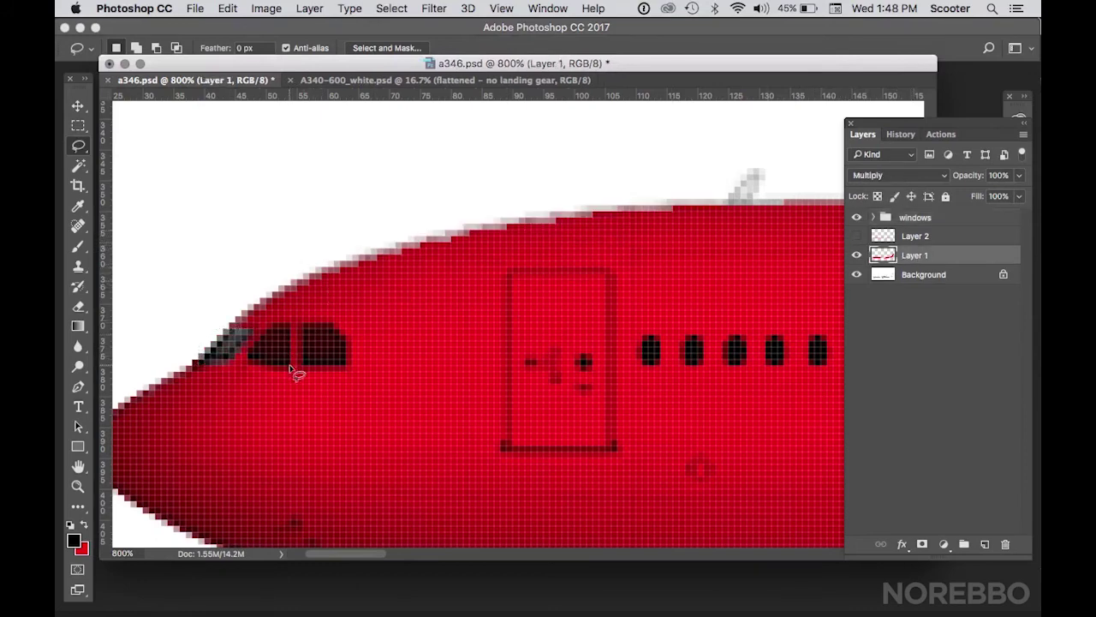
Step: Clear the remaining cockpit windows from Layer 1 and return the view to 100%
{"action": "mouse_move", "coordinate": [291, 368]}
{"action": "left_mouse_down"}
{"action": "mouse_move", "coordinate": [279, 325]}
{"action": "mouse_move", "coordinate": [261, 360]}
{"action": "mouse_move", "coordinate": [250, 359]}
{"action": "mouse_move", "coordinate": [293, 377]}
{"action": "mouse_move", "coordinate": [351, 367]}
{"action": "mouse_move", "coordinate": [342, 336]}
{"action": "mouse_move", "coordinate": [306, 327]}
{"action": "mouse_move", "coordinate": [303, 366]}
{"action": "left_mouse_up"}
{"action": "key", "text": "Delete"}
{"action": "key", "text": "Delete"}
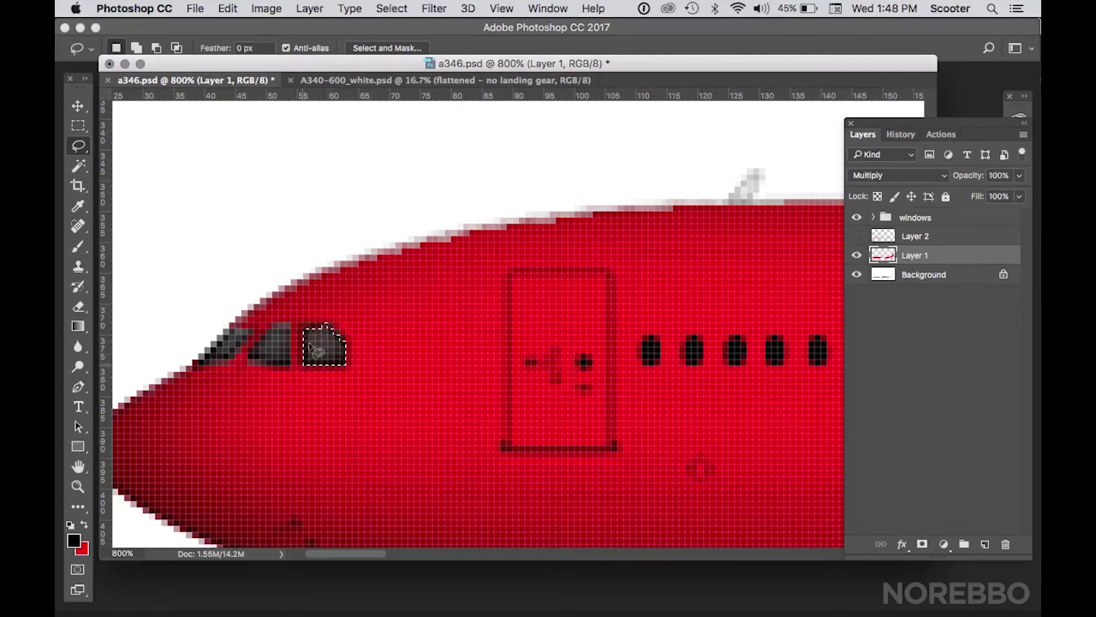
{"action": "key", "text": "super+d"}
{"action": "left_click", "coordinate": [78, 485]}
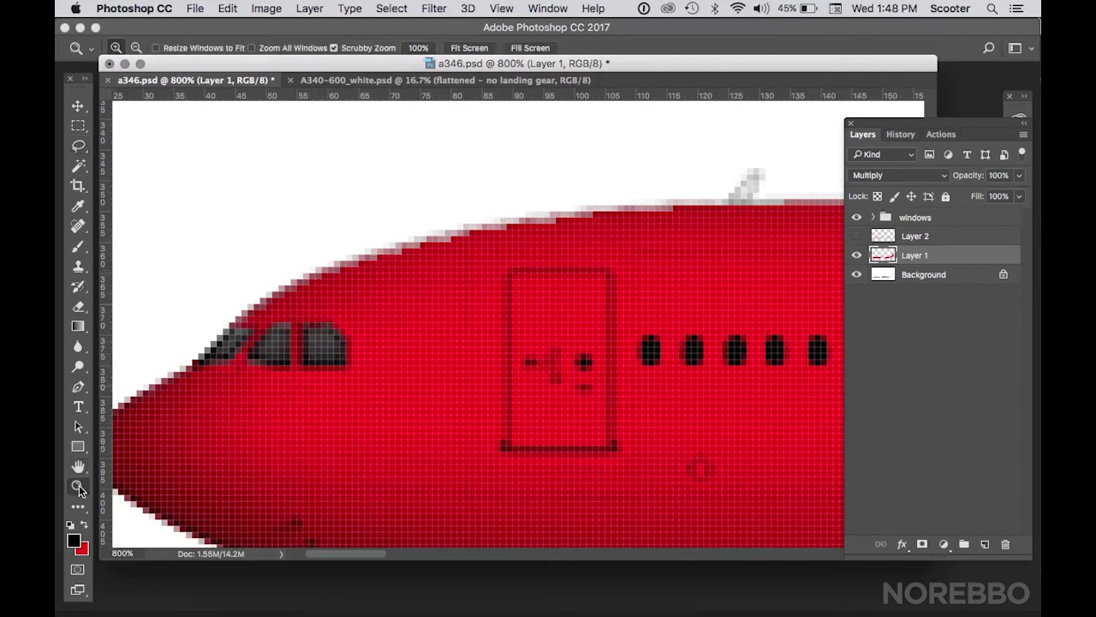
{"action": "double_click", "coordinate": [77, 487]}
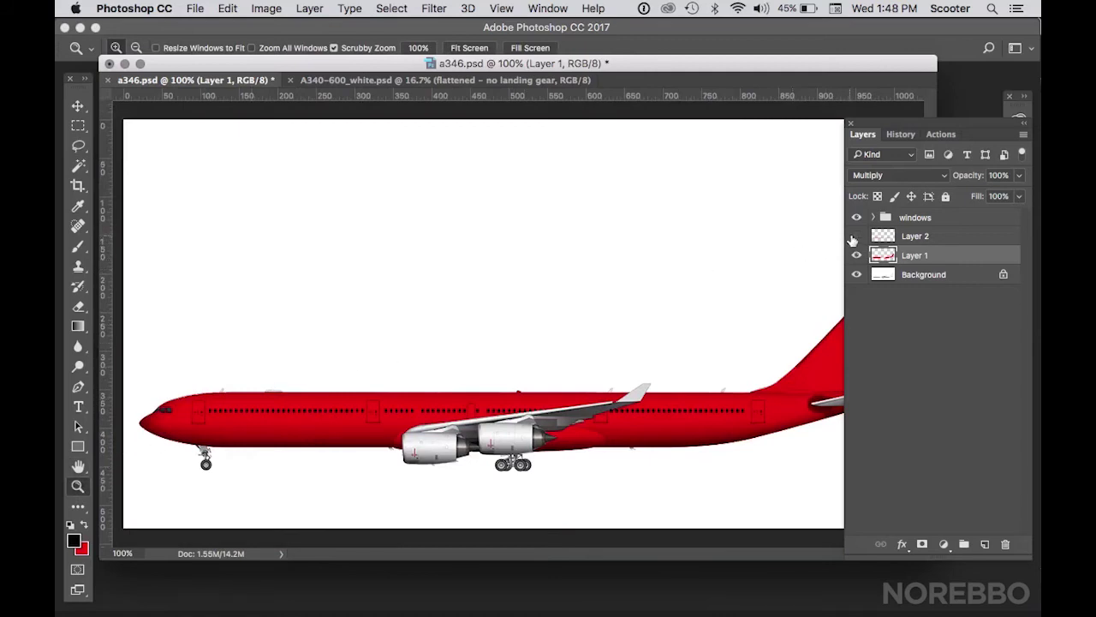
Step: Make Layer 2 visible and active, and set the Eraser to a 137 px brush at 56% opacity
{"action": "left_click", "coordinate": [856, 236]}
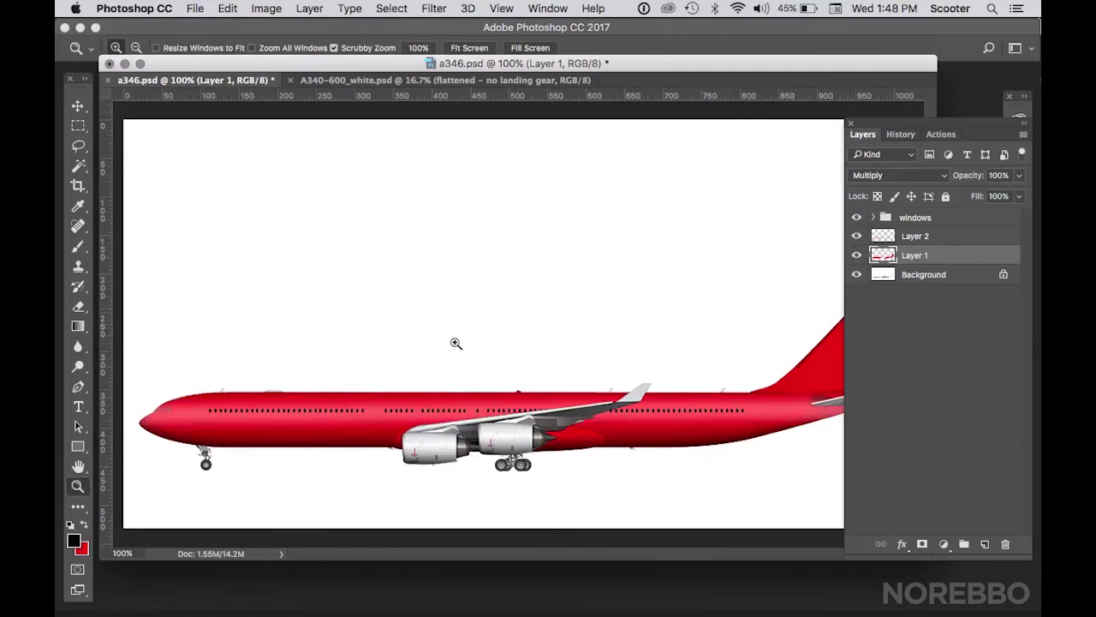
{"action": "left_click", "coordinate": [934, 241]}
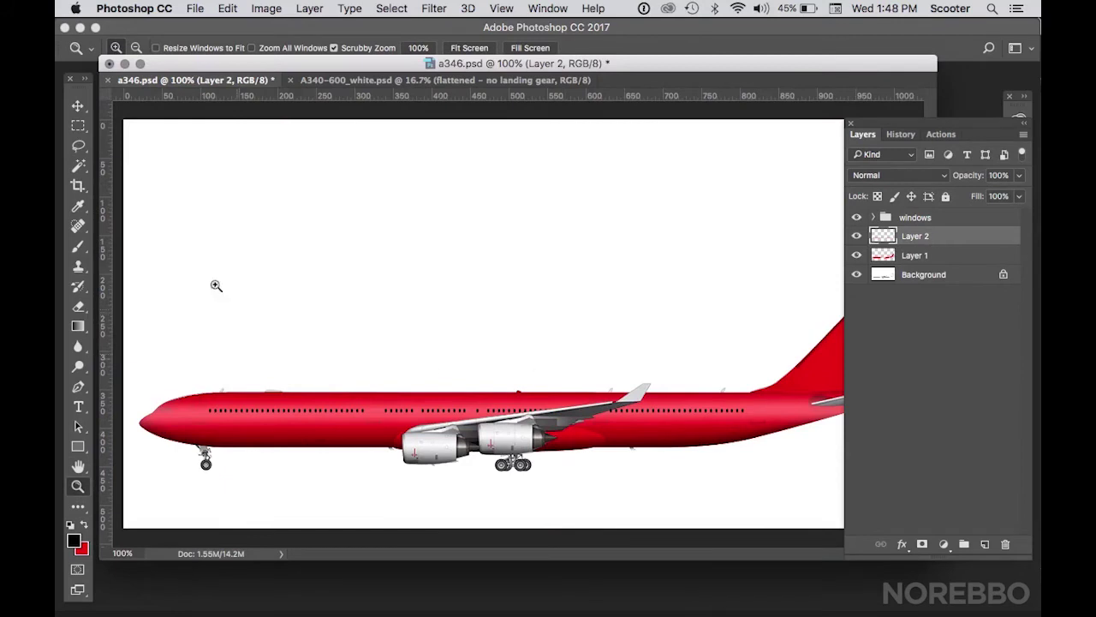
{"action": "left_click", "coordinate": [79, 308]}
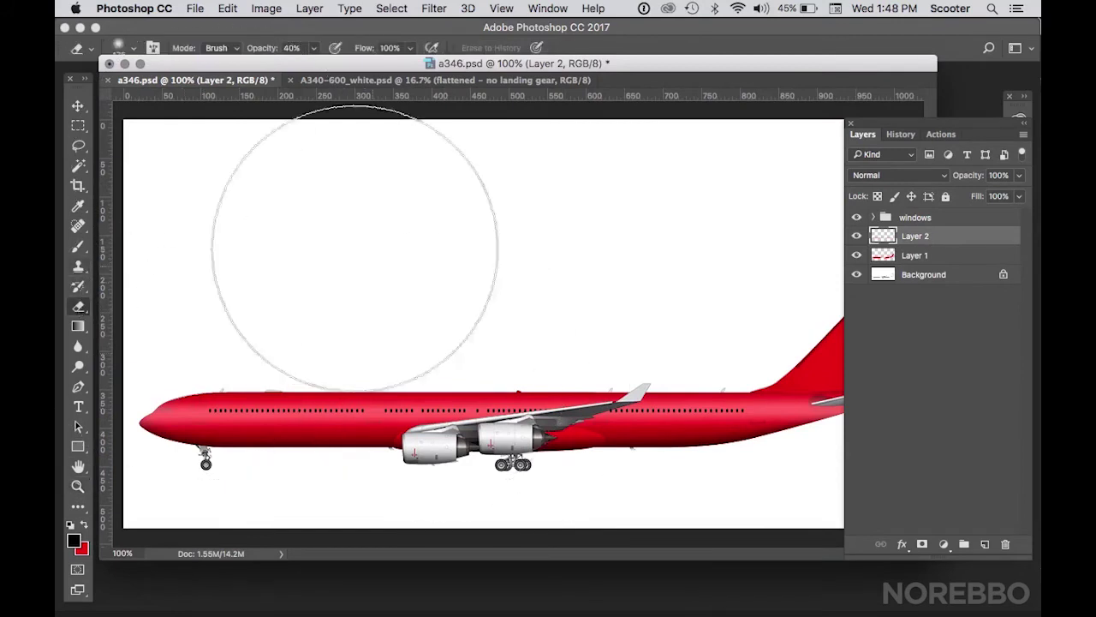
{"action": "left_click_drag", "start_coordinate": [186, 69], "coordinate": [159, 69]}
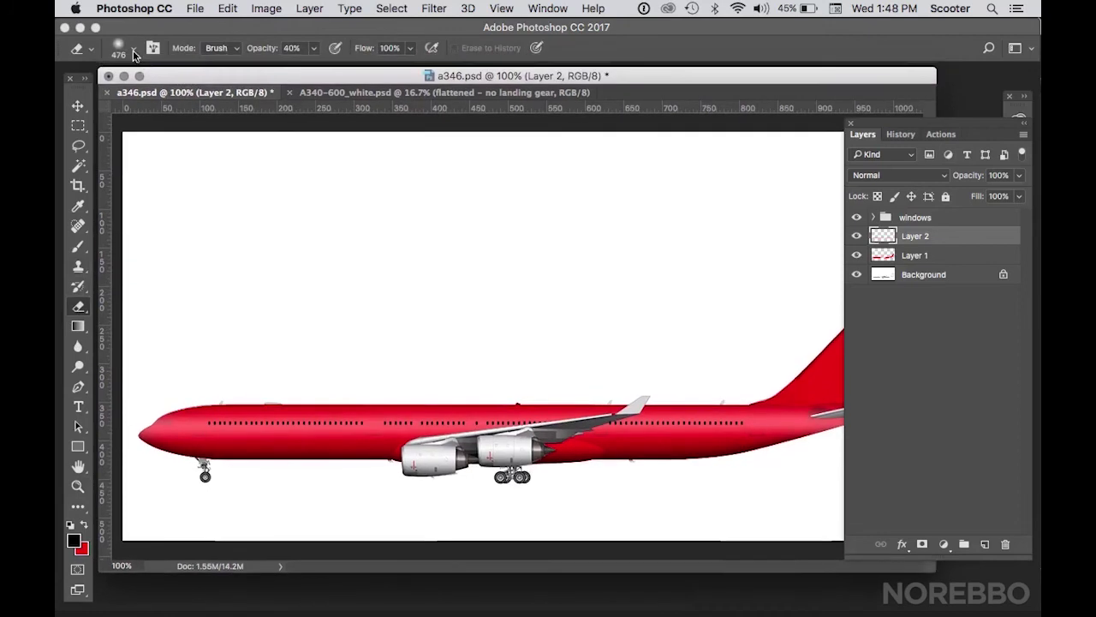
{"action": "left_click", "coordinate": [133, 51]}
{"action": "left_click_drag", "start_coordinate": [225, 95], "coordinate": [175, 95]}
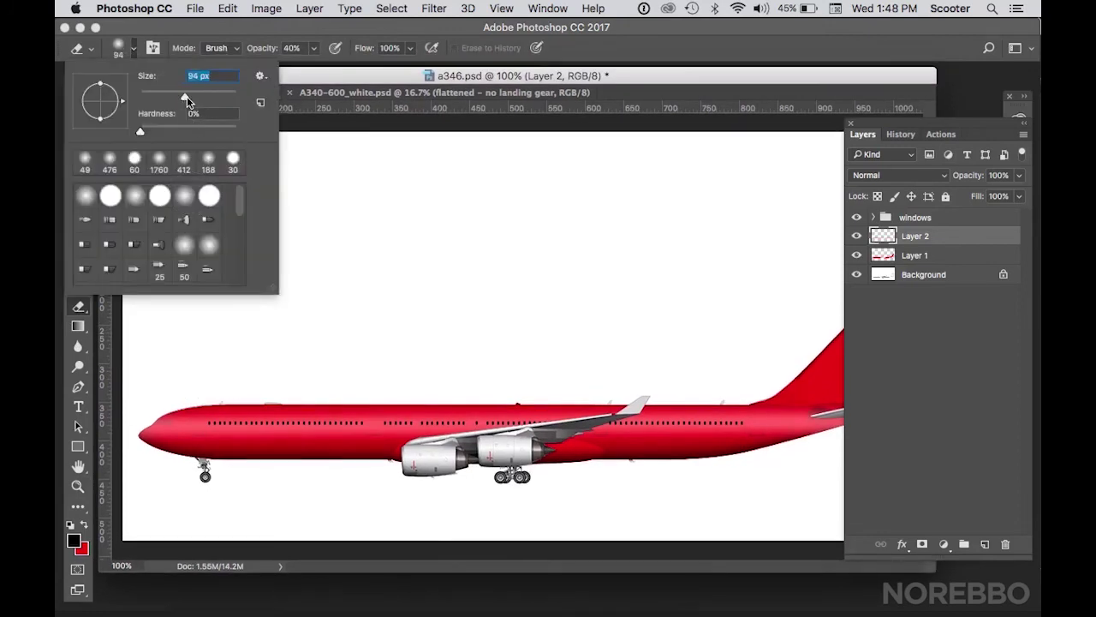
{"action": "left_click_drag", "start_coordinate": [187, 96], "coordinate": [205, 100]}
{"action": "left_click", "coordinate": [316, 50]}
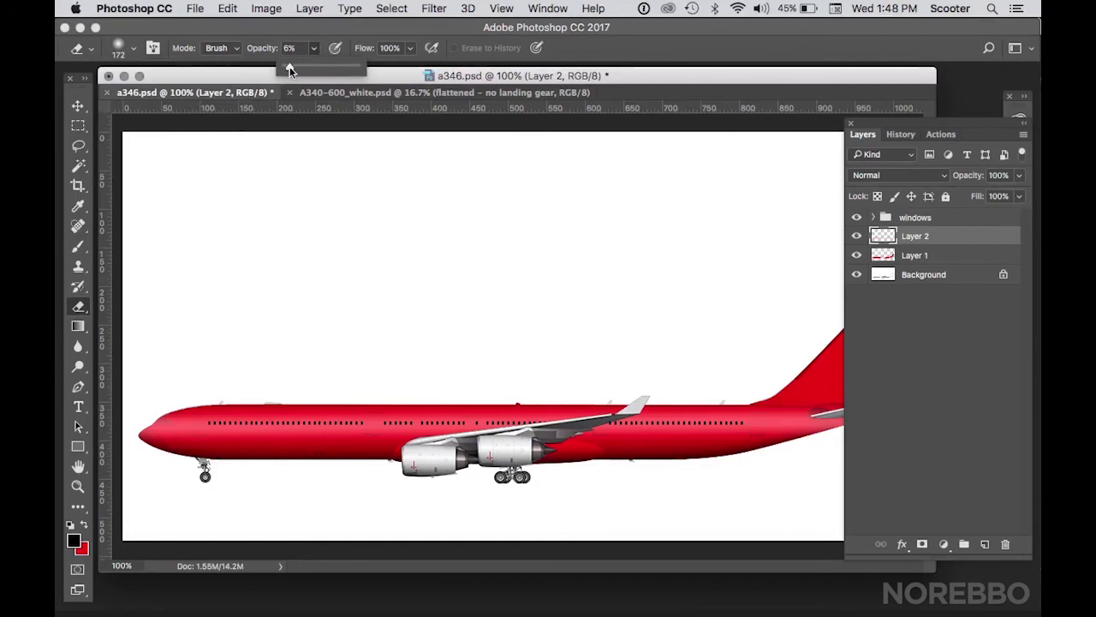
{"action": "mouse_move", "coordinate": [289, 67]}
{"action": "left_mouse_down"}
{"action": "mouse_move", "coordinate": [358, 64]}
{"action": "mouse_move", "coordinate": [325, 68]}
{"action": "left_mouse_up"}
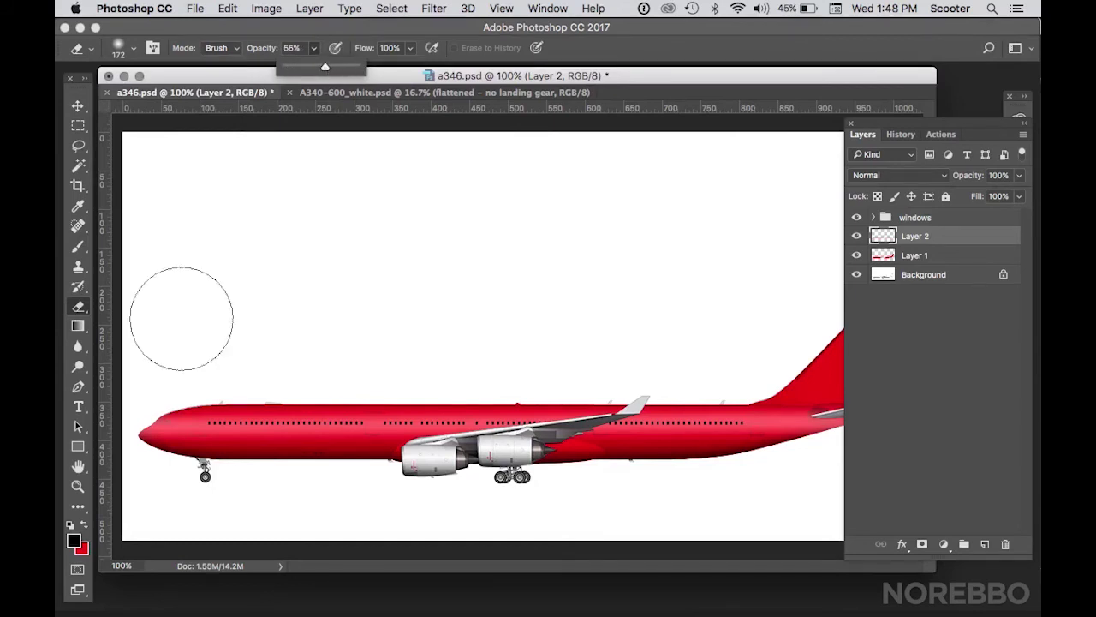
{"action": "left_click", "coordinate": [189, 326]}
Step: Erase shading along the nose's upper edge, then magnify the view around the tail
{"action": "mouse_move", "coordinate": [159, 375]}
{"action": "left_mouse_down"}
{"action": "mouse_move", "coordinate": [182, 348]}
{"action": "mouse_move", "coordinate": [139, 402]}
{"action": "mouse_move", "coordinate": [162, 372]}
{"action": "mouse_move", "coordinate": [145, 372]}
{"action": "mouse_move", "coordinate": [172, 343]}
{"action": "mouse_move", "coordinate": [143, 350]}
{"action": "left_mouse_up"}
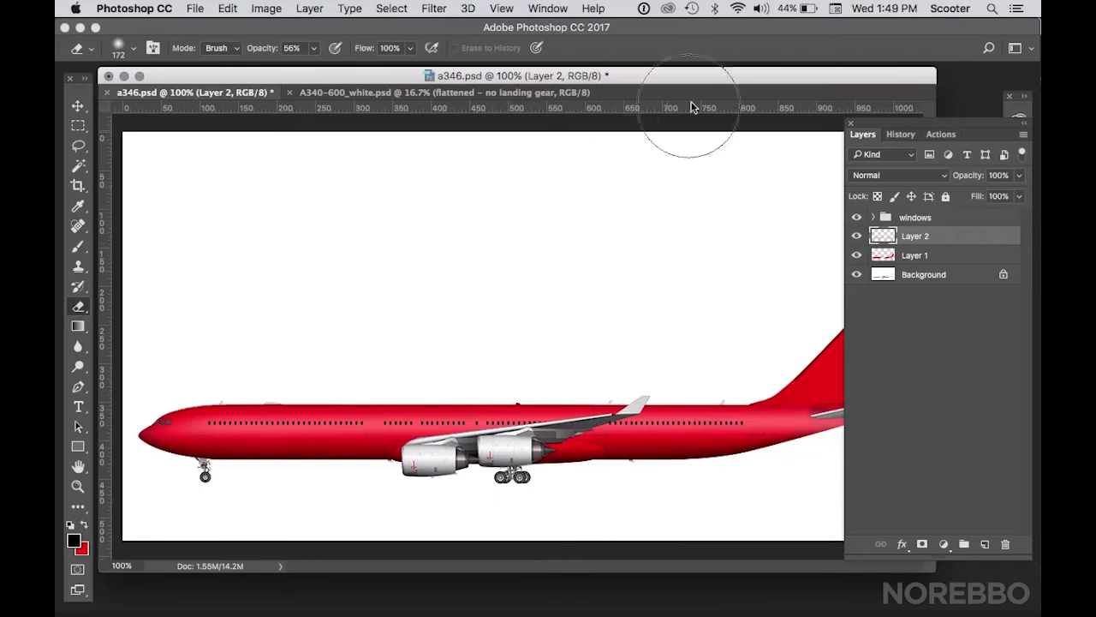
{"action": "left_click_drag", "start_coordinate": [726, 77], "coordinate": [624, 90]}
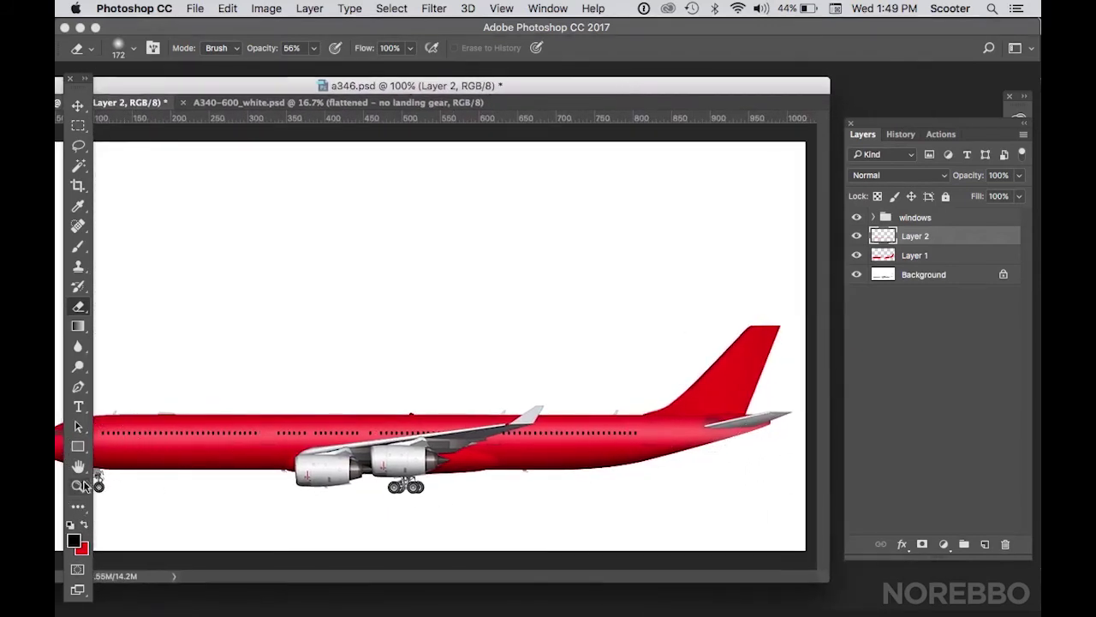
{"action": "left_click", "coordinate": [77, 486]}
{"action": "left_click_drag", "start_coordinate": [691, 441], "coordinate": [540, 296]}
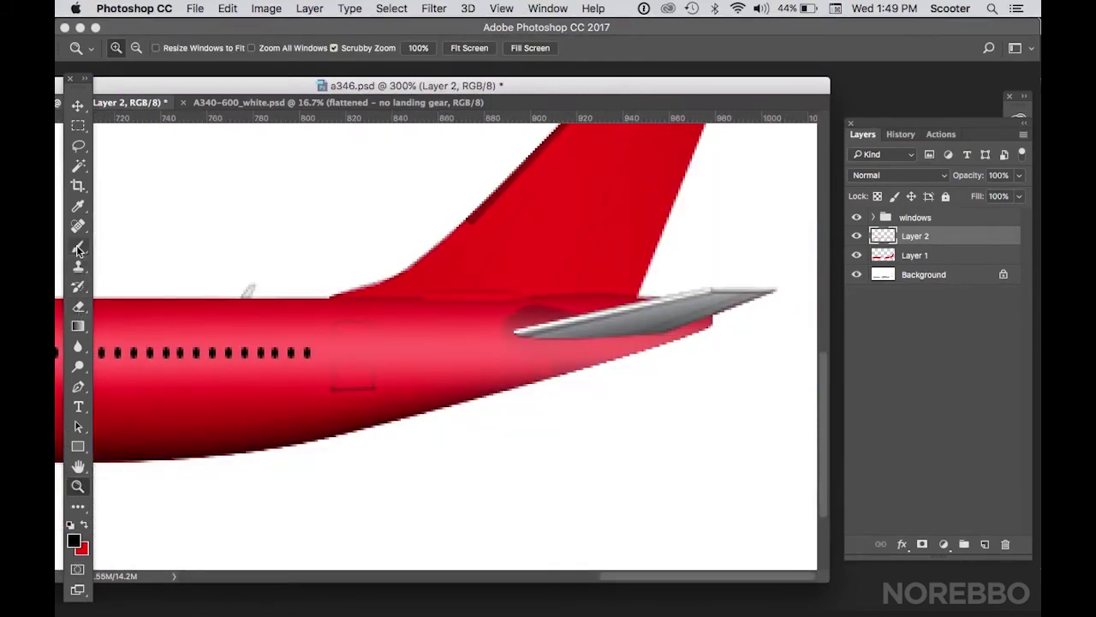
Step: Reduce the eraser brush to 59 px and raise its opacity
{"action": "left_click", "coordinate": [77, 310]}
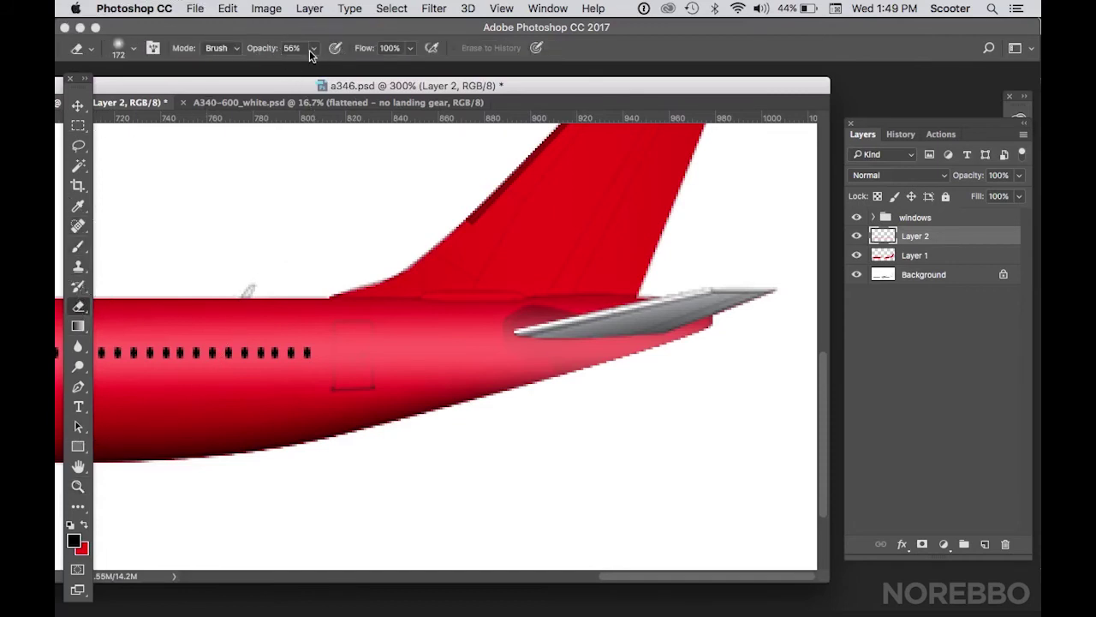
{"action": "left_click", "coordinate": [134, 49]}
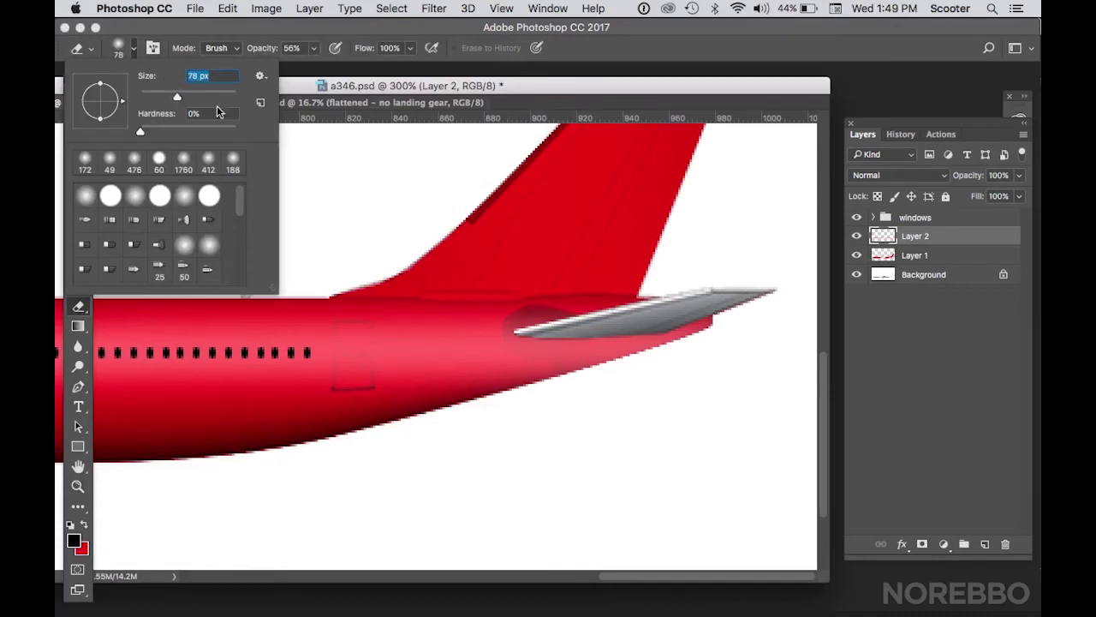
{"action": "left_click_drag", "start_coordinate": [178, 97], "coordinate": [164, 97]}
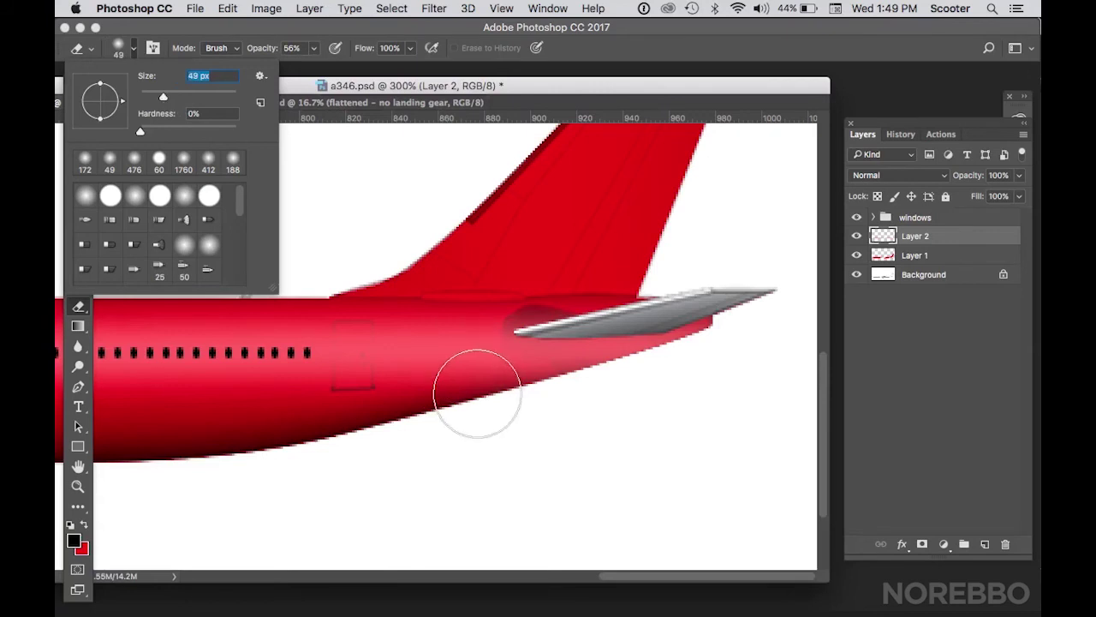
{"action": "key", "text": "Return"}
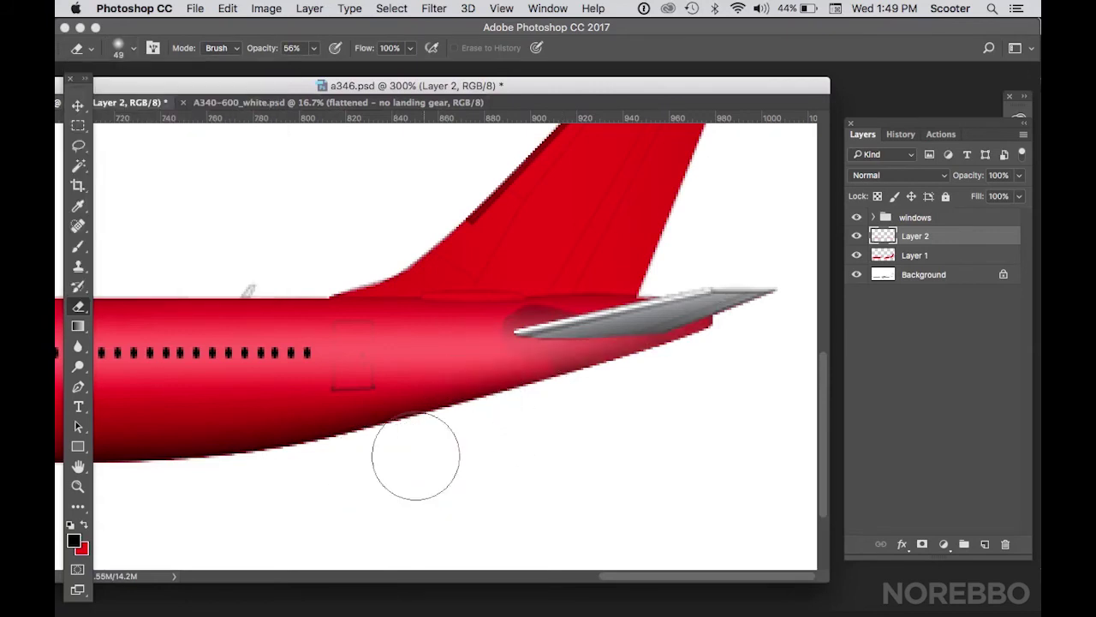
{"action": "left_click", "coordinate": [314, 50]}
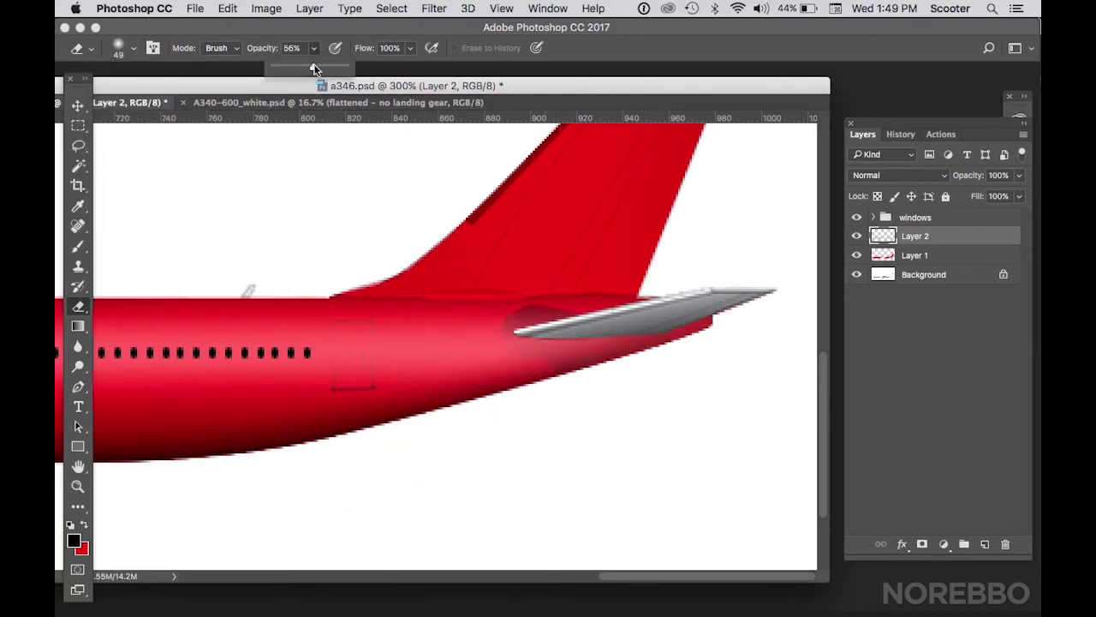
{"action": "left_click_drag", "start_coordinate": [315, 69], "coordinate": [330, 69]}
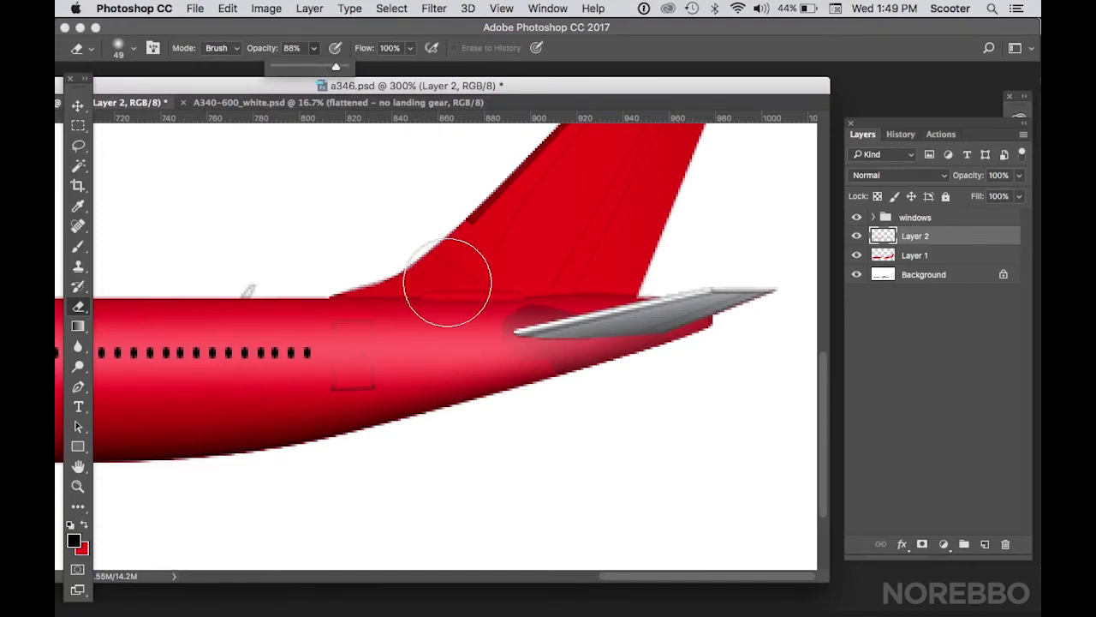
{"action": "left_click", "coordinate": [734, 356]}
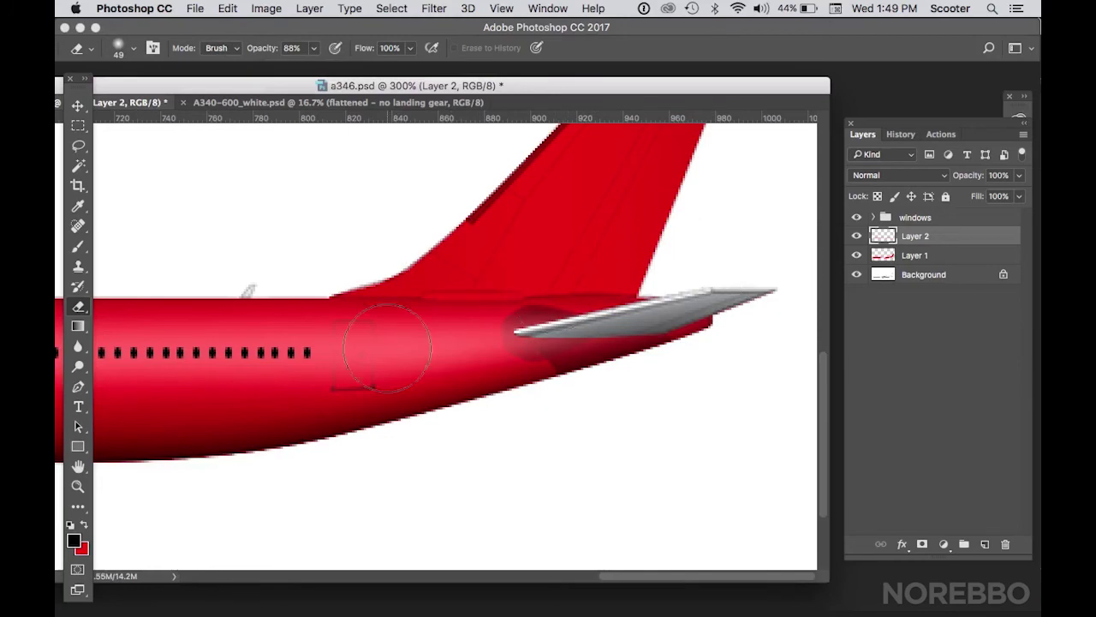
Step: Zoom in closely on the tailplane root
{"action": "left_click", "coordinate": [77, 486]}
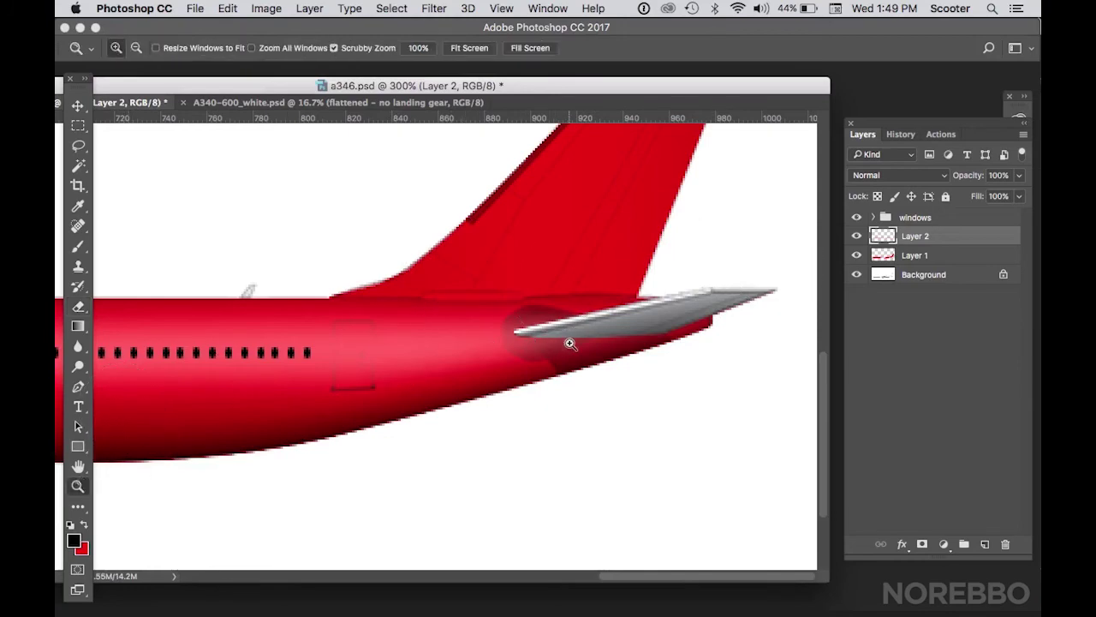
{"action": "left_click", "coordinate": [604, 339]}
{"action": "left_click", "coordinate": [605, 337]}
{"action": "left_click", "coordinate": [605, 337]}
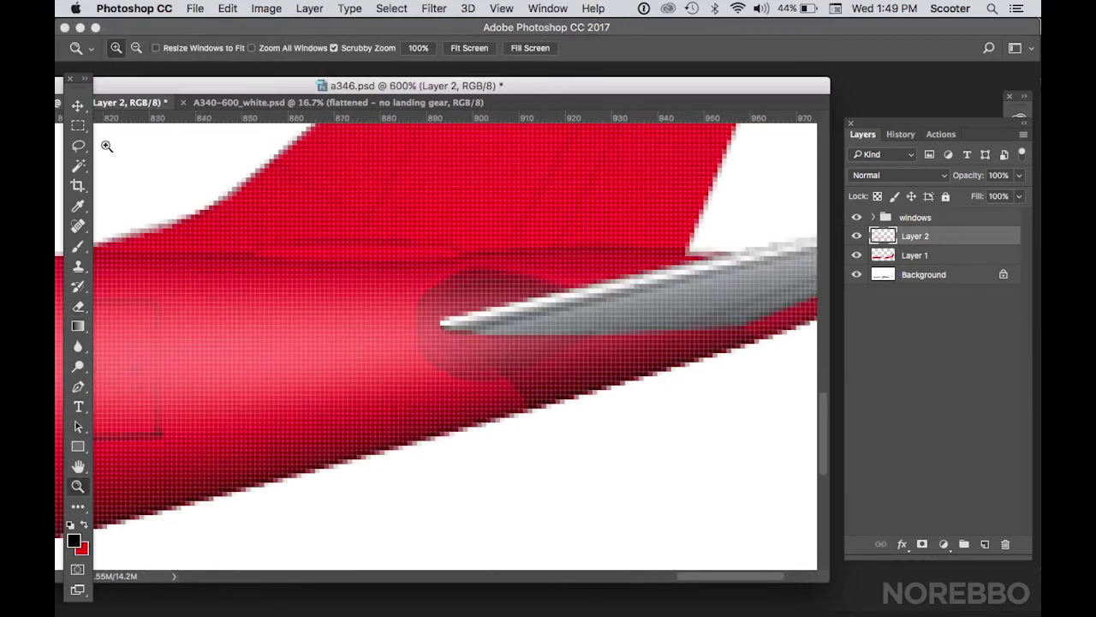
Step: Lasso the patch around the stripe end at the tailplane root, clear it from Layer 2, and view at 100%
{"action": "key", "text": "l"}
{"action": "left_click", "coordinate": [854, 236]}
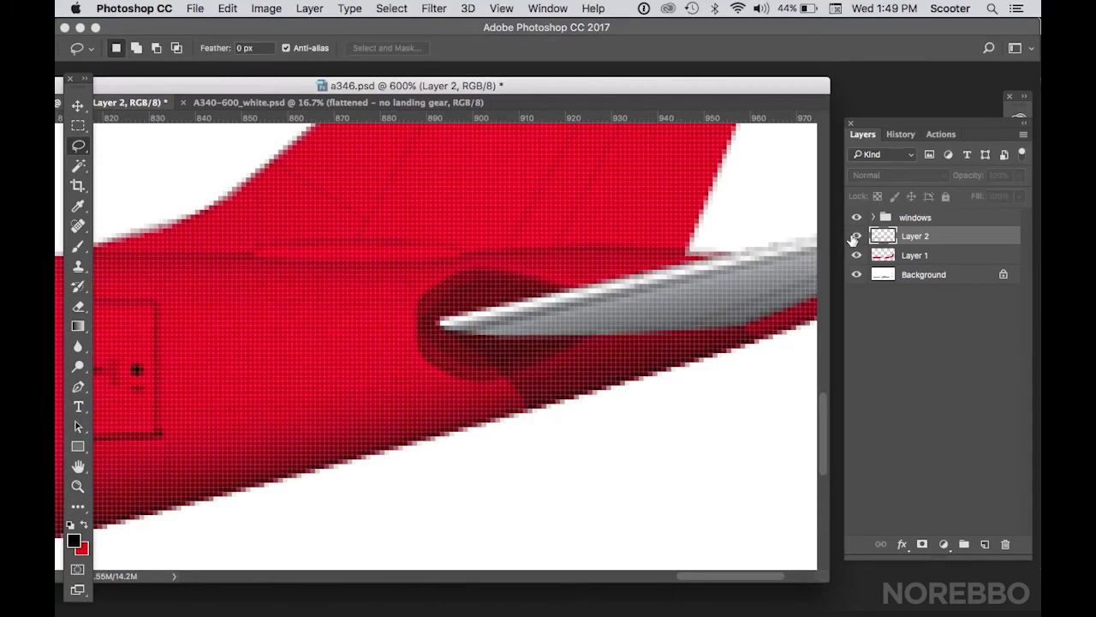
{"action": "left_click", "coordinate": [854, 237]}
{"action": "left_click", "coordinate": [854, 236]}
{"action": "left_click", "coordinate": [854, 238]}
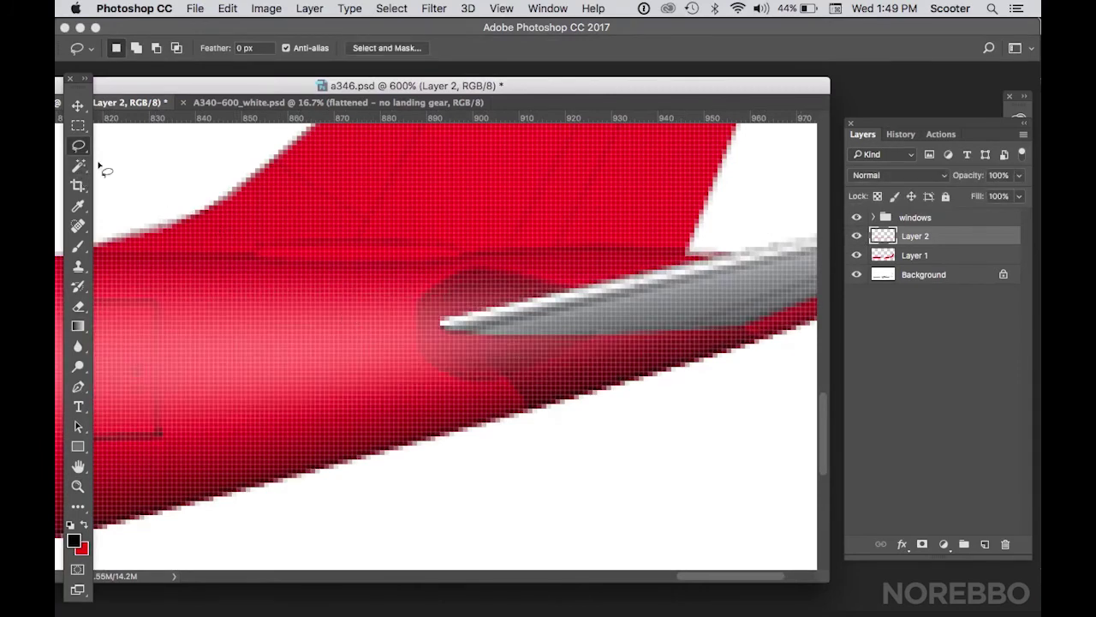
{"action": "mouse_move", "coordinate": [589, 335]}
{"action": "left_mouse_down"}
{"action": "mouse_move", "coordinate": [551, 367]}
{"action": "mouse_move", "coordinate": [506, 382]}
{"action": "mouse_move", "coordinate": [470, 383]}
{"action": "mouse_move", "coordinate": [423, 358]}
{"action": "left_mouse_up"}
{"action": "mouse_move", "coordinate": [422, 306]}
{"action": "left_mouse_down"}
{"action": "mouse_move", "coordinate": [484, 270]}
{"action": "mouse_move", "coordinate": [601, 303]}
{"action": "mouse_move", "coordinate": [597, 326]}
{"action": "left_mouse_up"}
{"action": "left_click", "coordinate": [585, 308]}
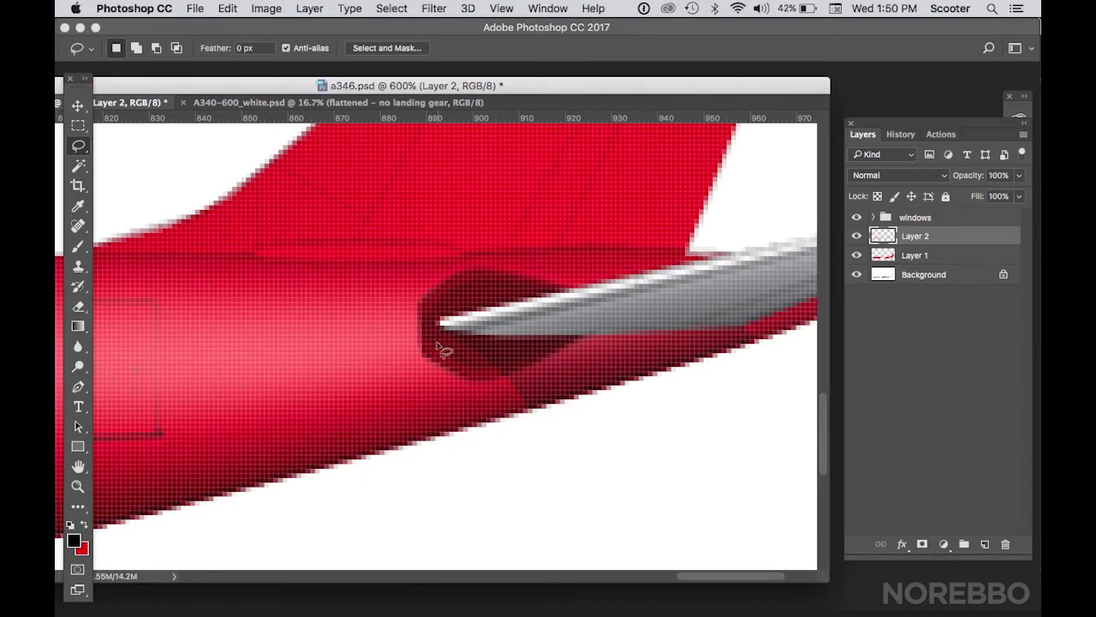
{"action": "double_click", "coordinate": [78, 484]}
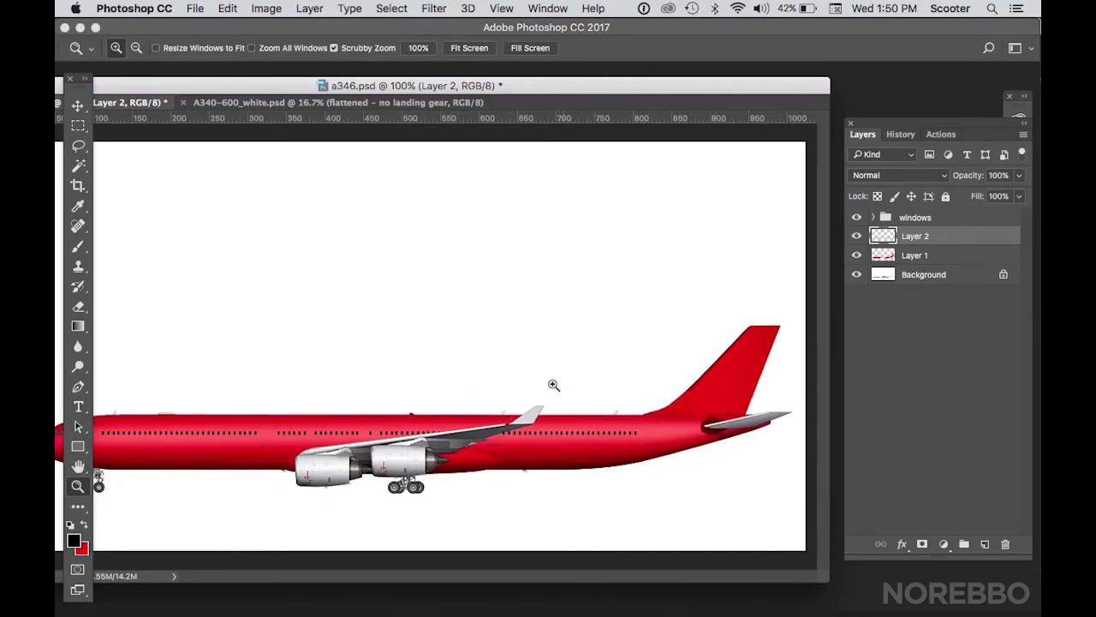
Step: Zoom in on the tail and pan to frame it
{"action": "left_click", "coordinate": [509, 371], "text": "alt"}
{"action": "left_click", "coordinate": [399, 417]}
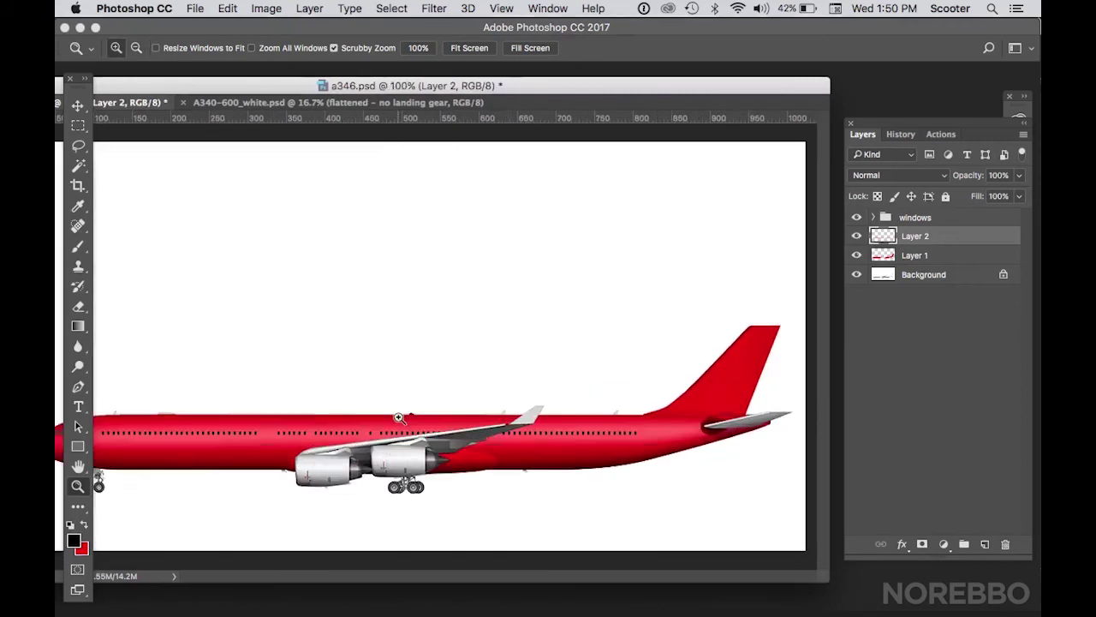
{"action": "left_click", "coordinate": [428, 384], "text": "alt"}
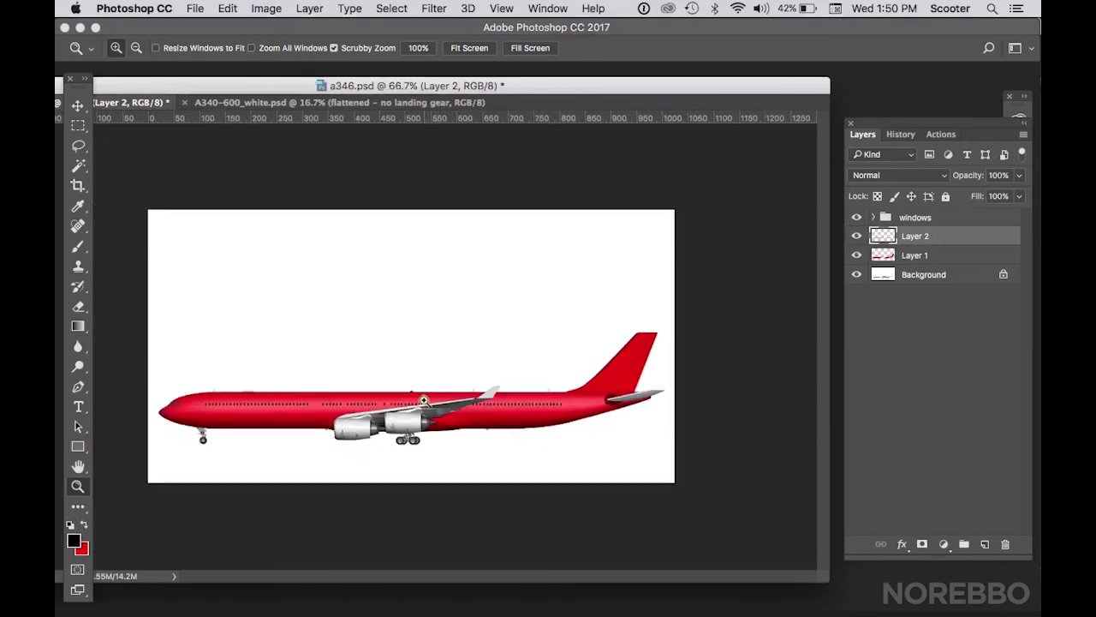
{"action": "left_click", "coordinate": [424, 400]}
{"action": "left_click", "coordinate": [761, 364]}
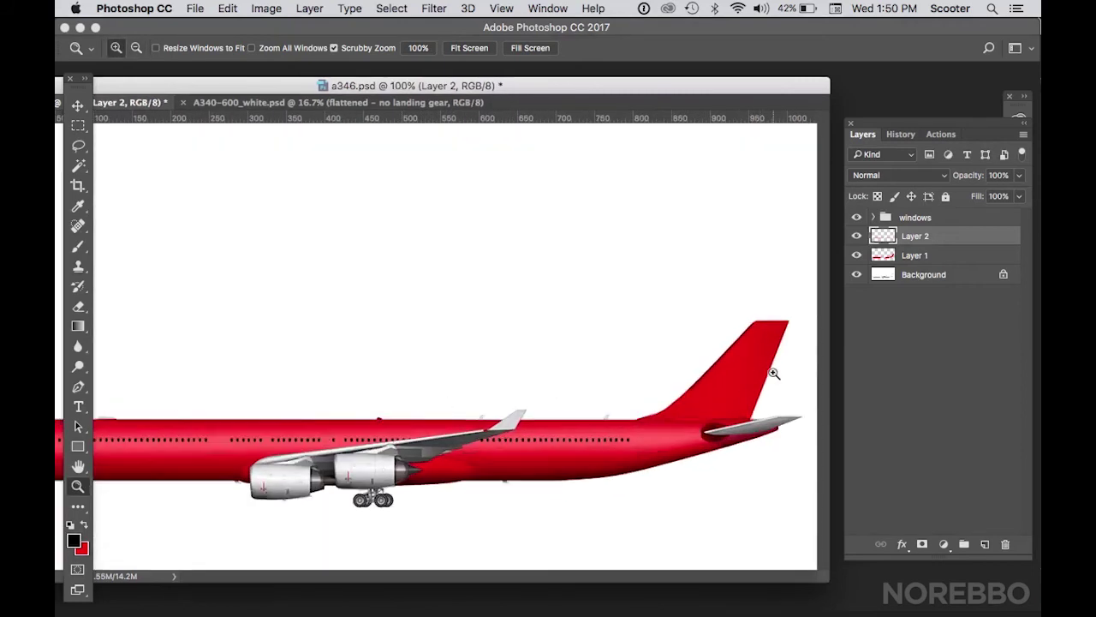
{"action": "left_click", "coordinate": [778, 372]}
{"action": "left_click_drag", "start_coordinate": [734, 379], "coordinate": [710, 367]}
{"action": "scroll", "coordinate": [710, 368], "scroll_direction": "down", "scroll_amount": 2}
{"action": "scroll", "coordinate": [710, 367], "scroll_direction": "right", "scroll_amount": 2}
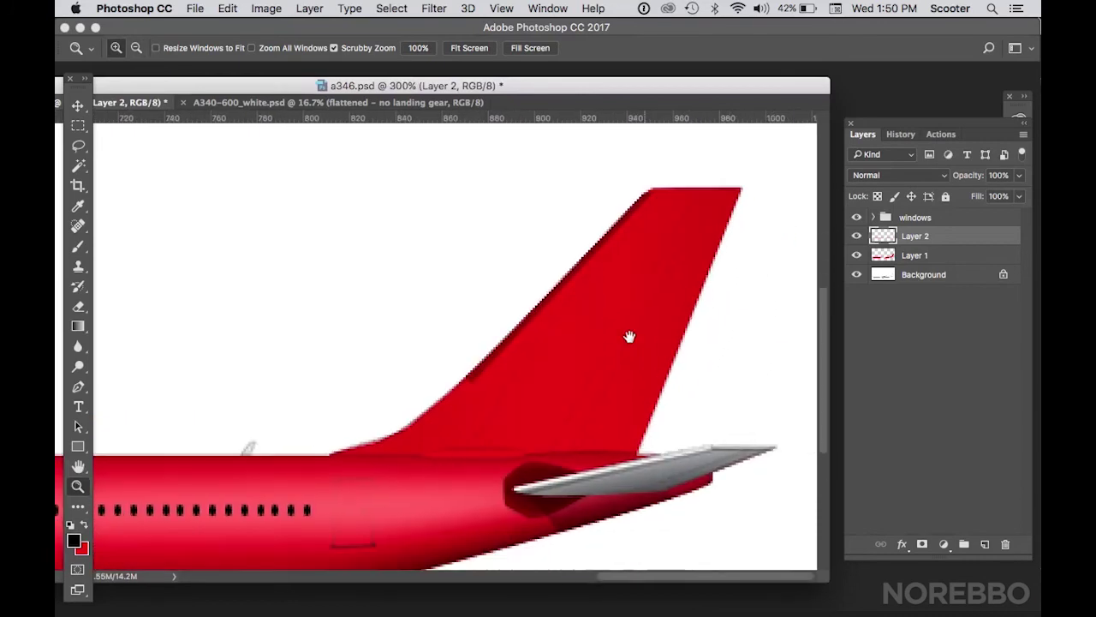
Step: Check Layer 1's content and load its red paint outline as a selection
{"action": "key", "text": "alt"}
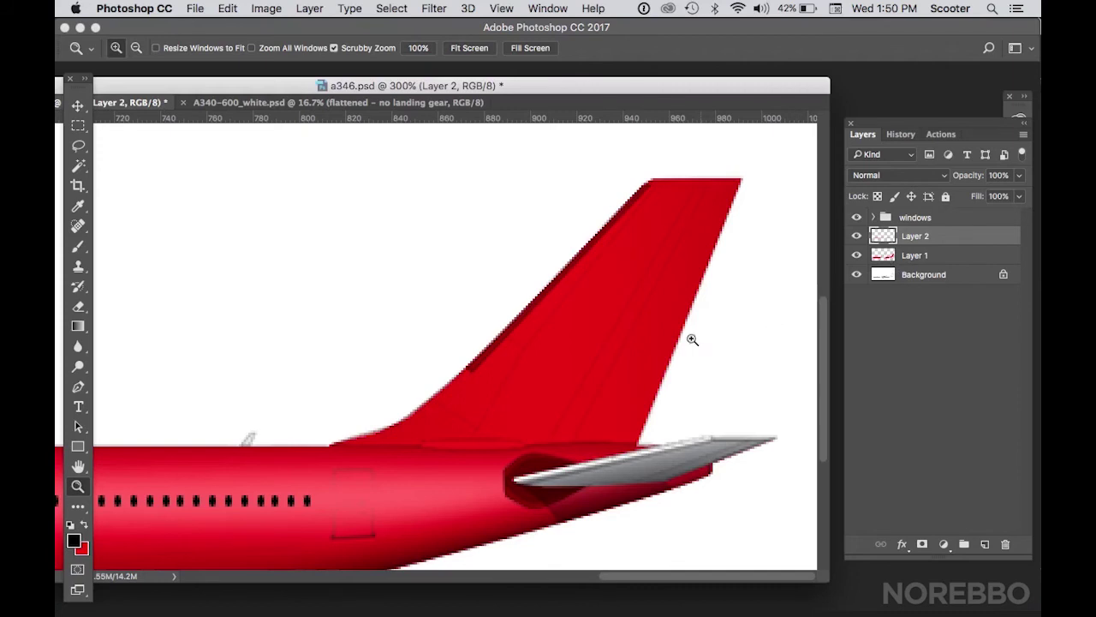
{"action": "left_click", "coordinate": [857, 256]}
{"action": "left_click", "coordinate": [858, 256]}
{"action": "left_click", "coordinate": [857, 256]}
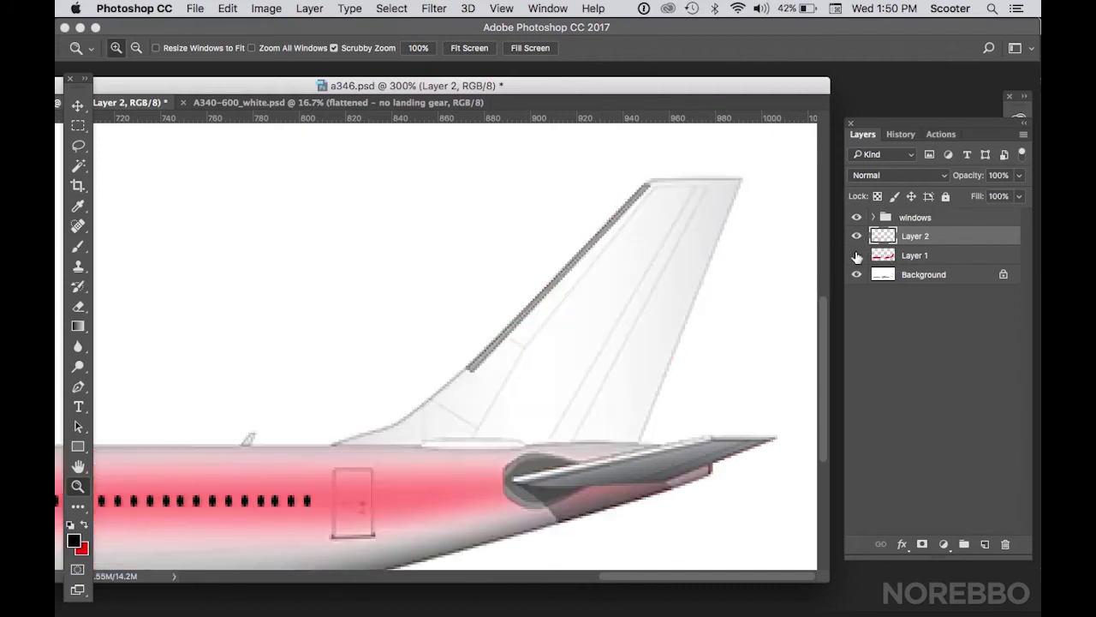
{"action": "left_click", "coordinate": [857, 256]}
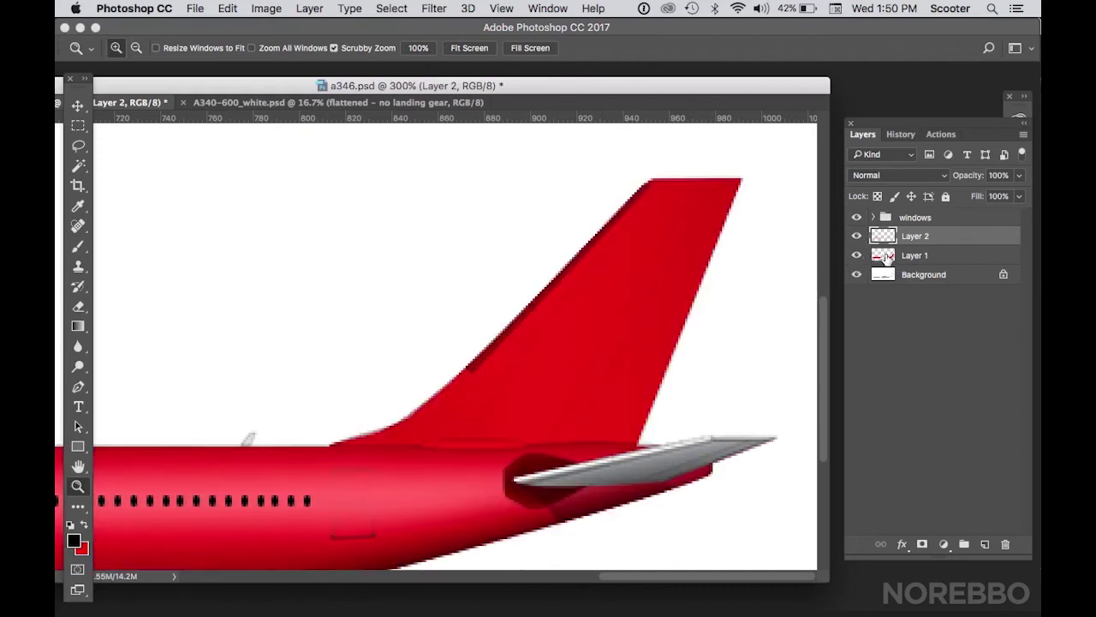
{"action": "left_click", "coordinate": [886, 257], "text": "super"}
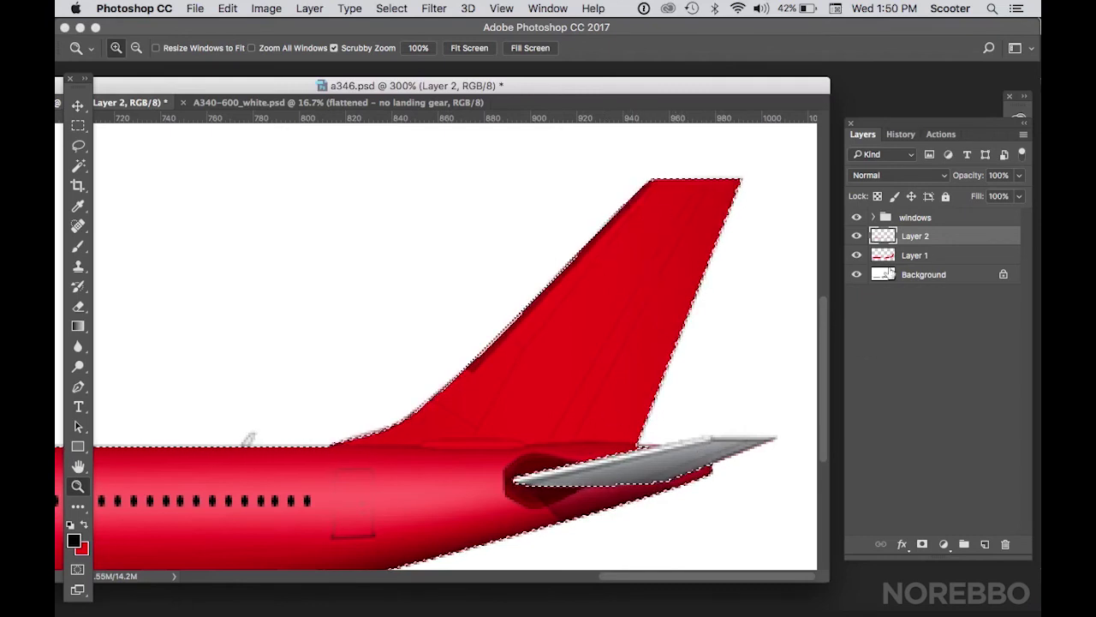
Step: Add Layer 4 above Layer 1 and set up the Gradient tool with white as foreground
{"action": "left_click", "coordinate": [921, 256]}
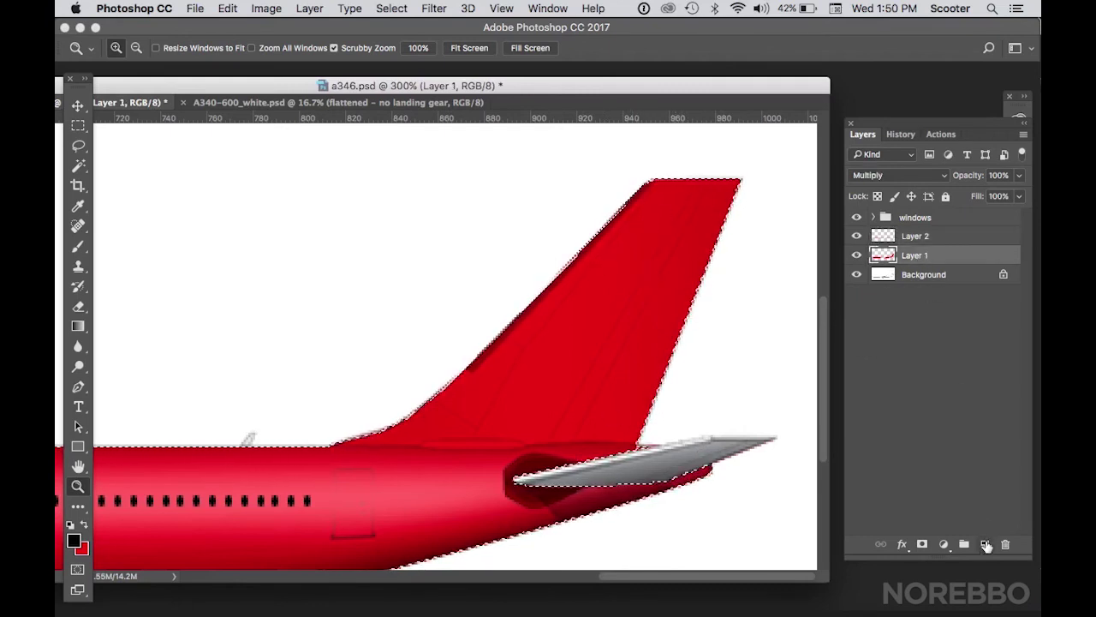
{"action": "key", "text": "ctrl+d"}
{"action": "left_click", "coordinate": [986, 545]}
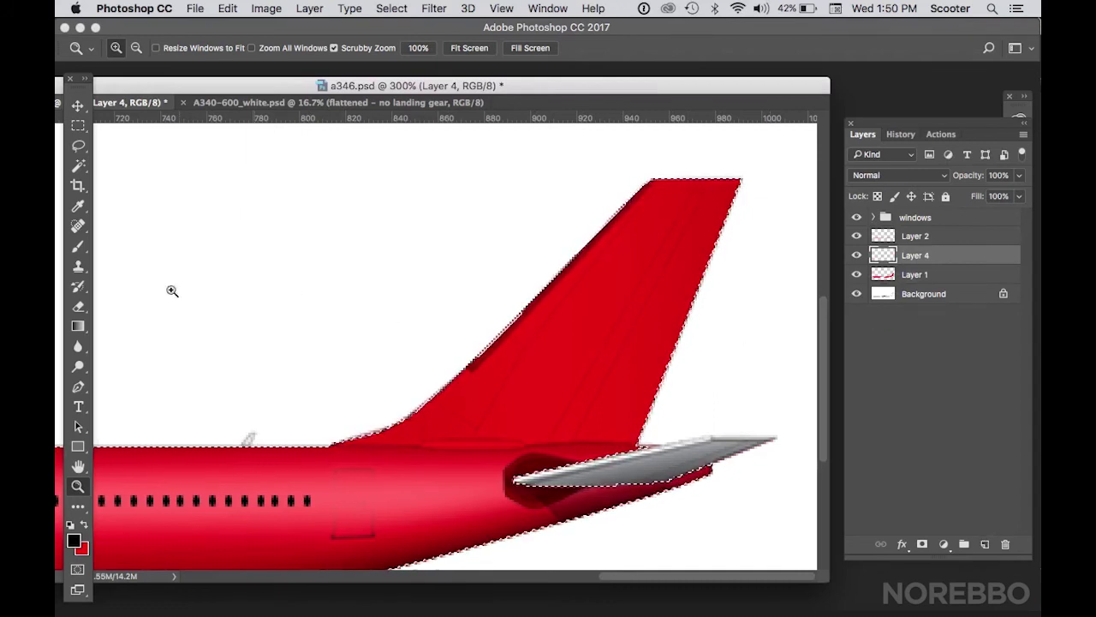
{"action": "left_click", "coordinate": [76, 327]}
{"action": "left_click", "coordinate": [83, 524]}
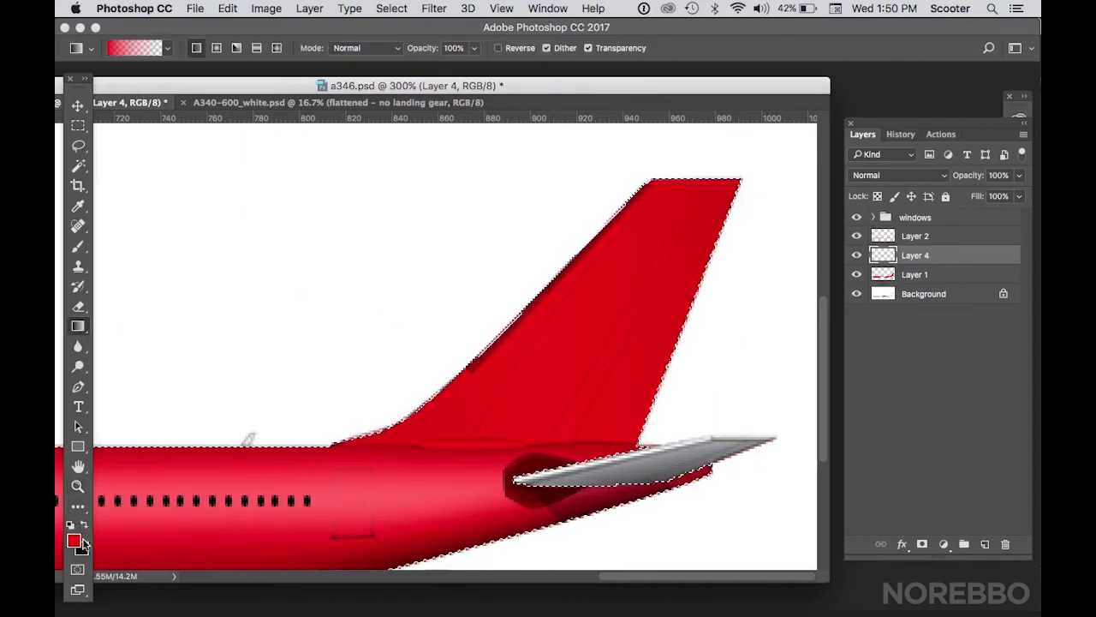
{"action": "left_click", "coordinate": [74, 541]}
{"action": "left_click", "coordinate": [521, 251]}
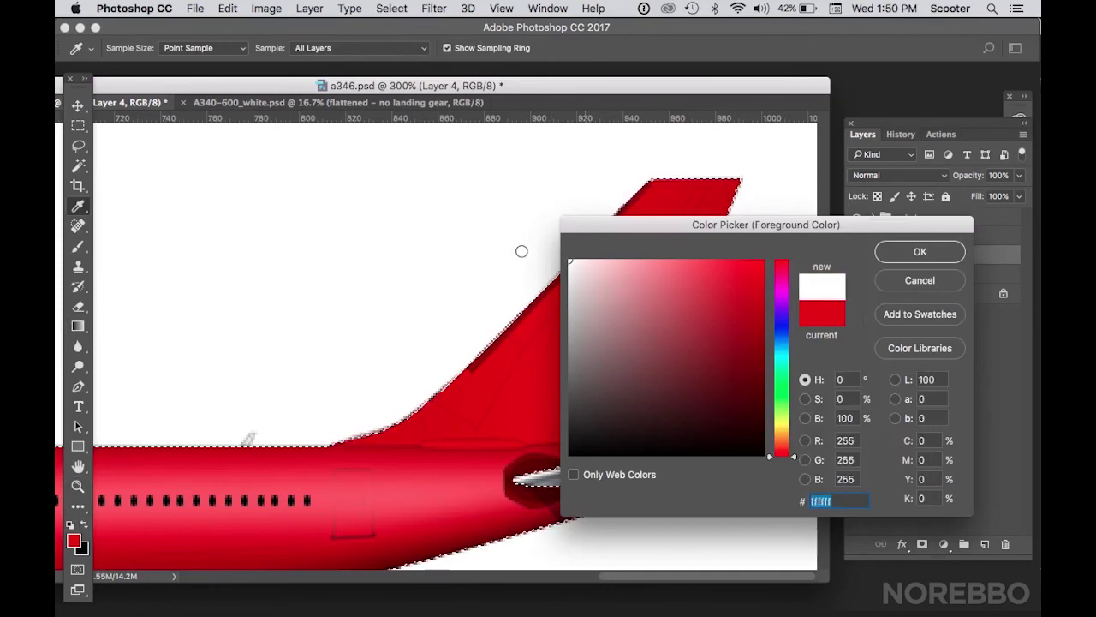
{"action": "left_click", "coordinate": [894, 249]}
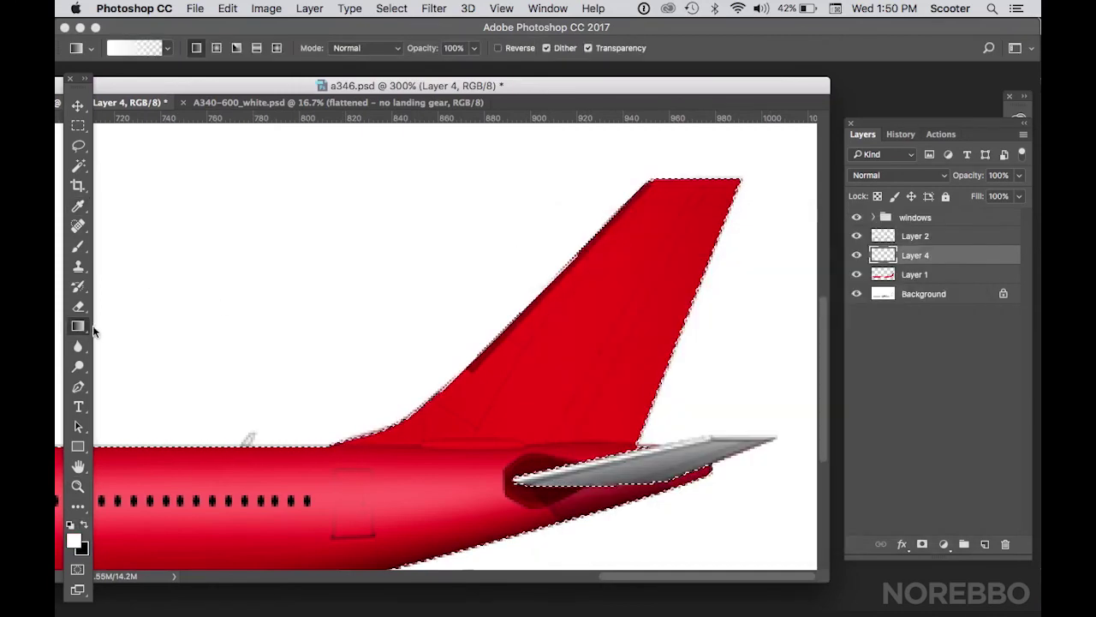
{"action": "left_click", "coordinate": [168, 51]}
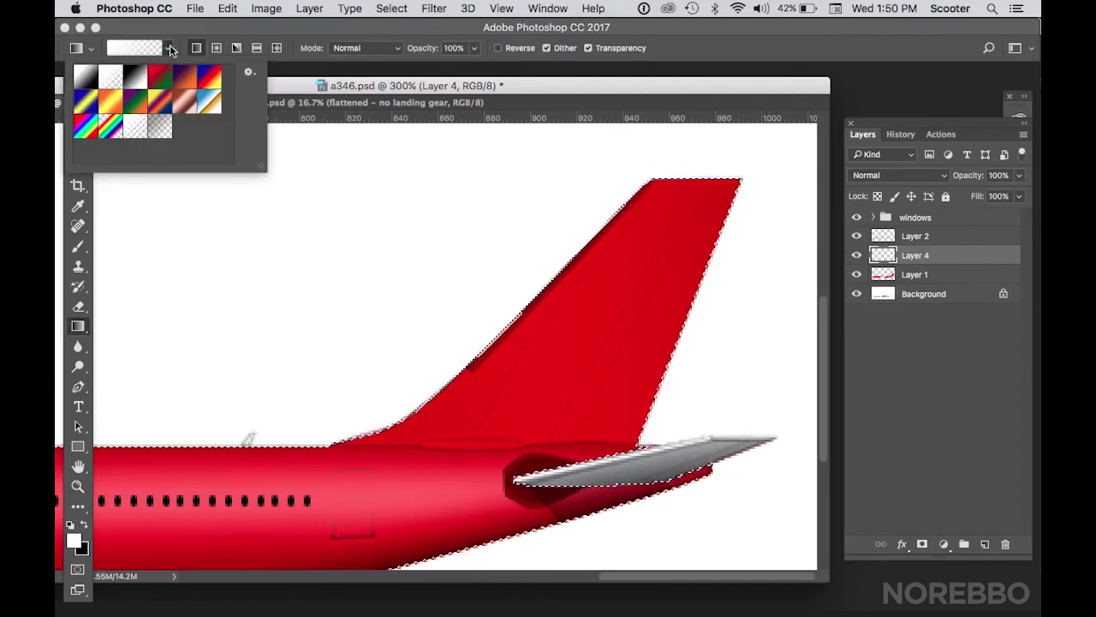
{"action": "left_click", "coordinate": [615, 114]}
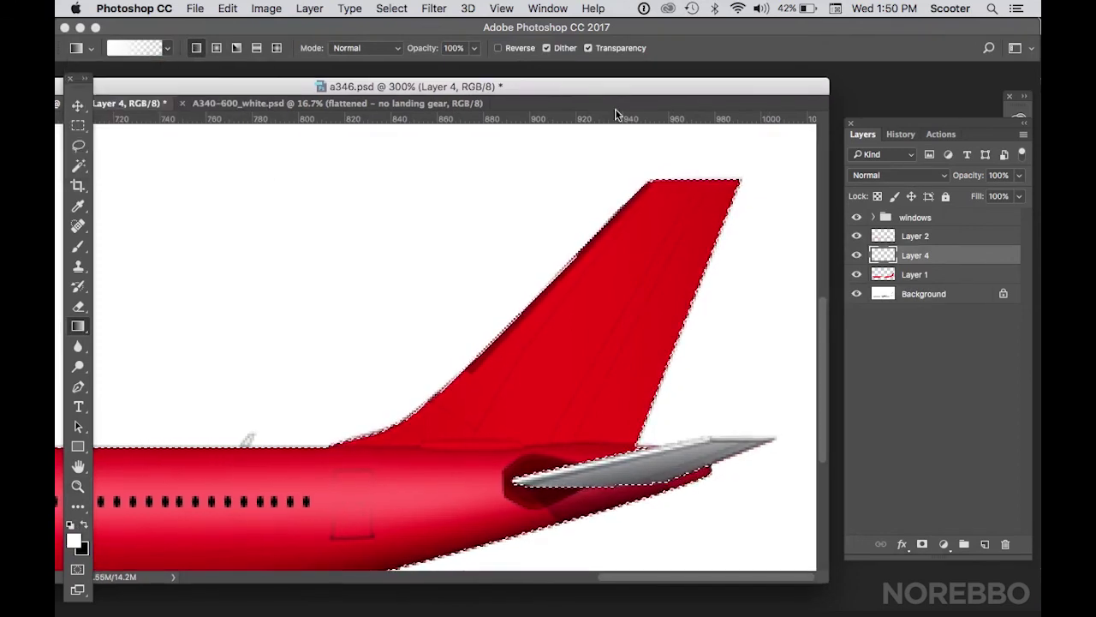
Step: Draw a white-to-red gradient across the tail from its leading edge, then deselect
{"action": "left_click_drag", "start_coordinate": [531, 286], "coordinate": [631, 334]}
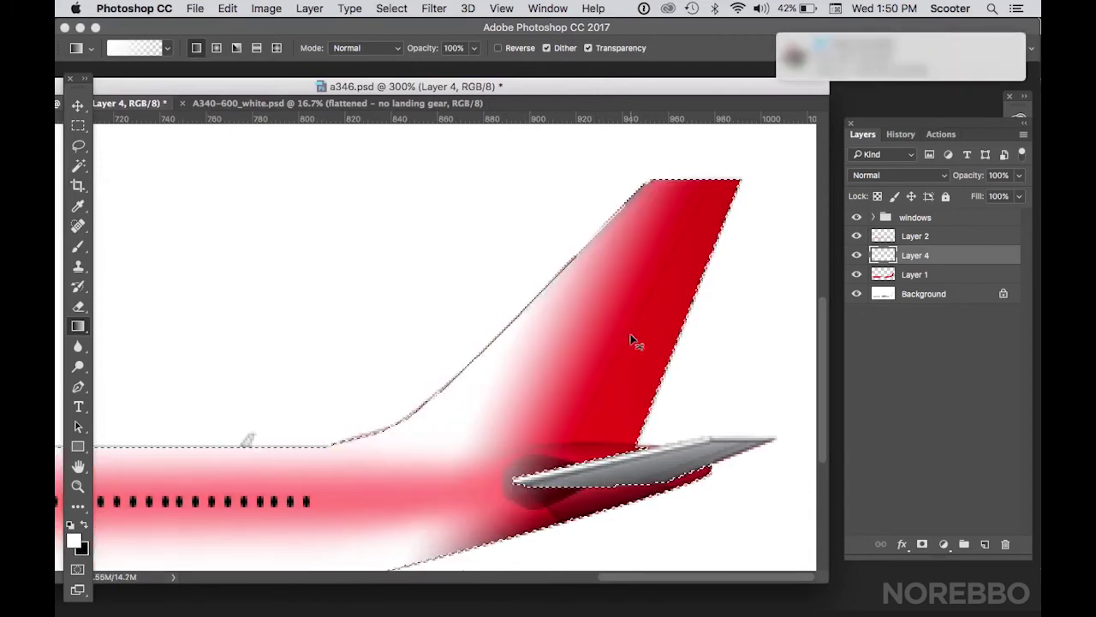
{"action": "key", "text": "super+z"}
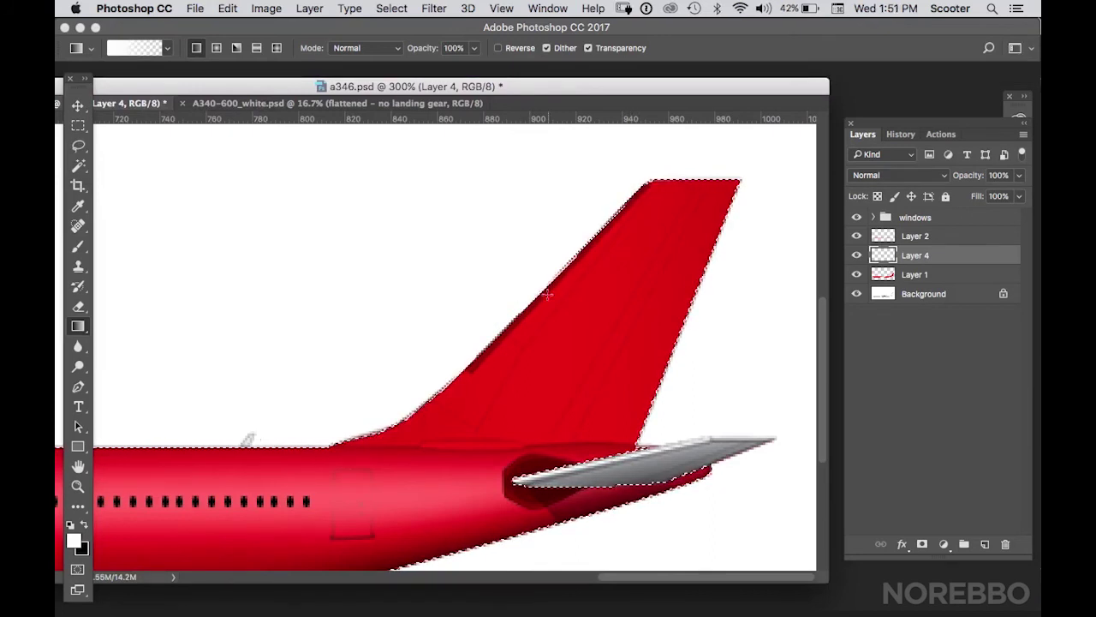
{"action": "left_click_drag", "start_coordinate": [538, 287], "coordinate": [610, 353]}
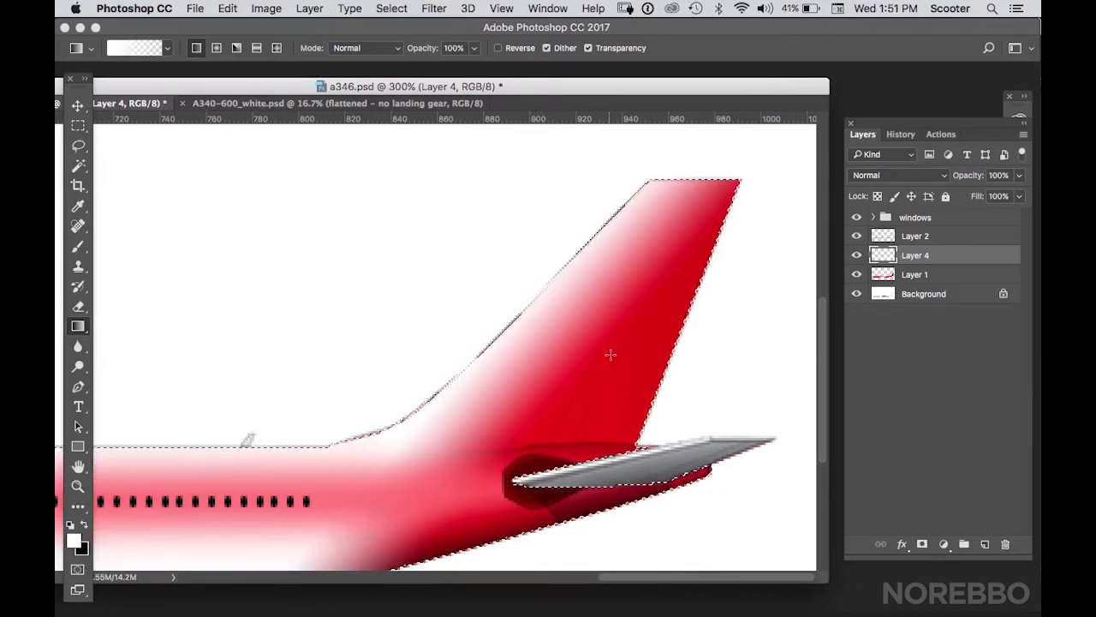
{"action": "key", "text": "super+z"}
{"action": "left_click_drag", "start_coordinate": [533, 288], "coordinate": [640, 363]}
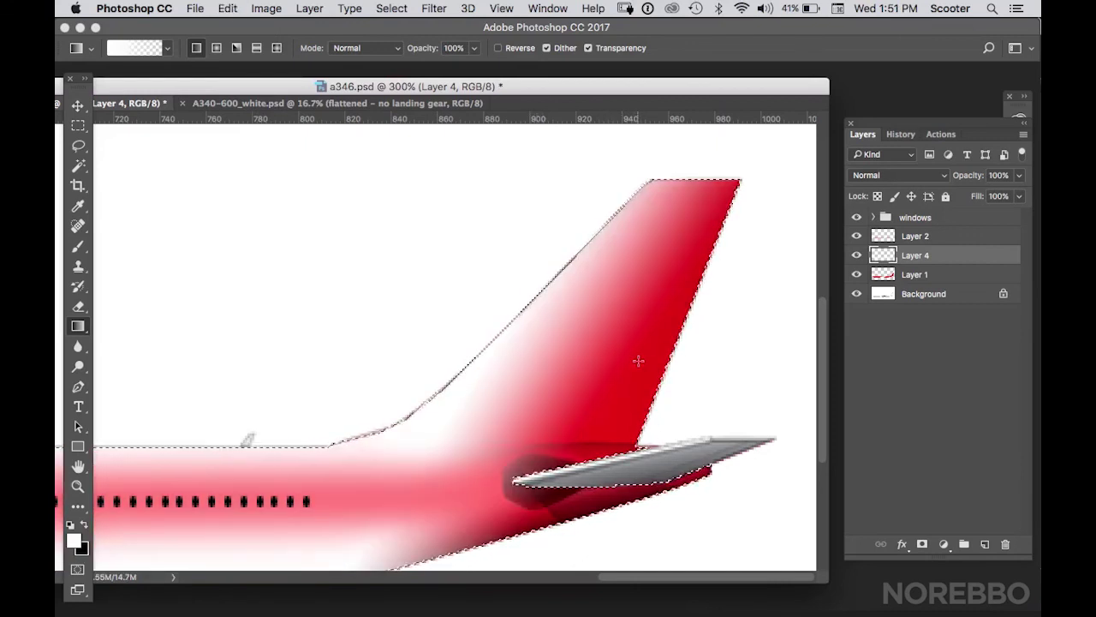
{"action": "key", "text": "super+z"}
{"action": "left_click_drag", "start_coordinate": [526, 292], "coordinate": [658, 356]}
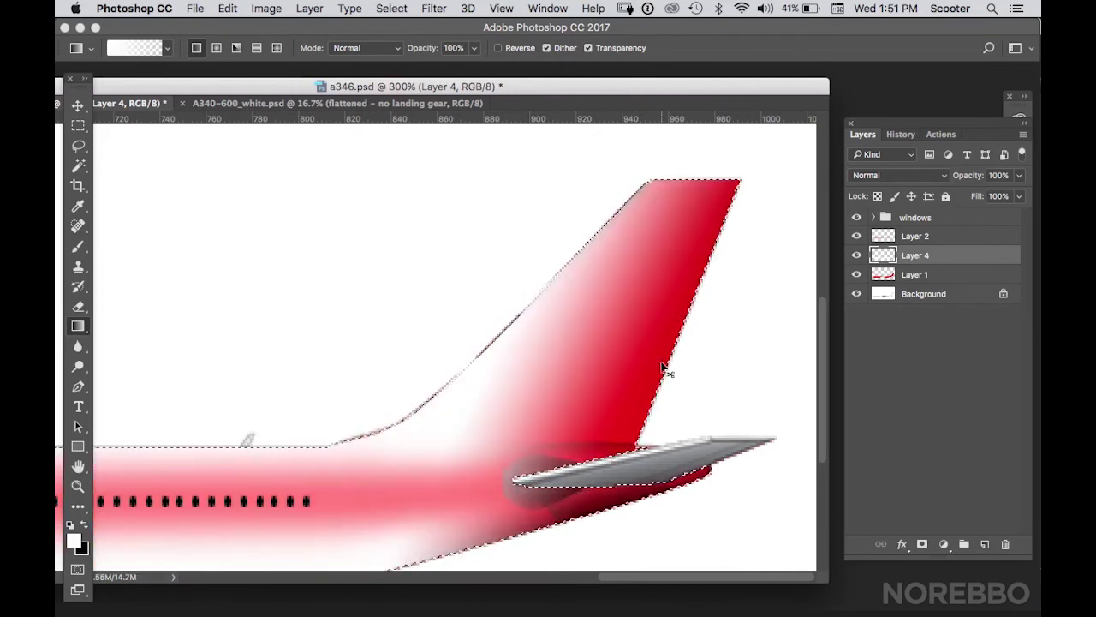
{"action": "key", "text": "super+d"}
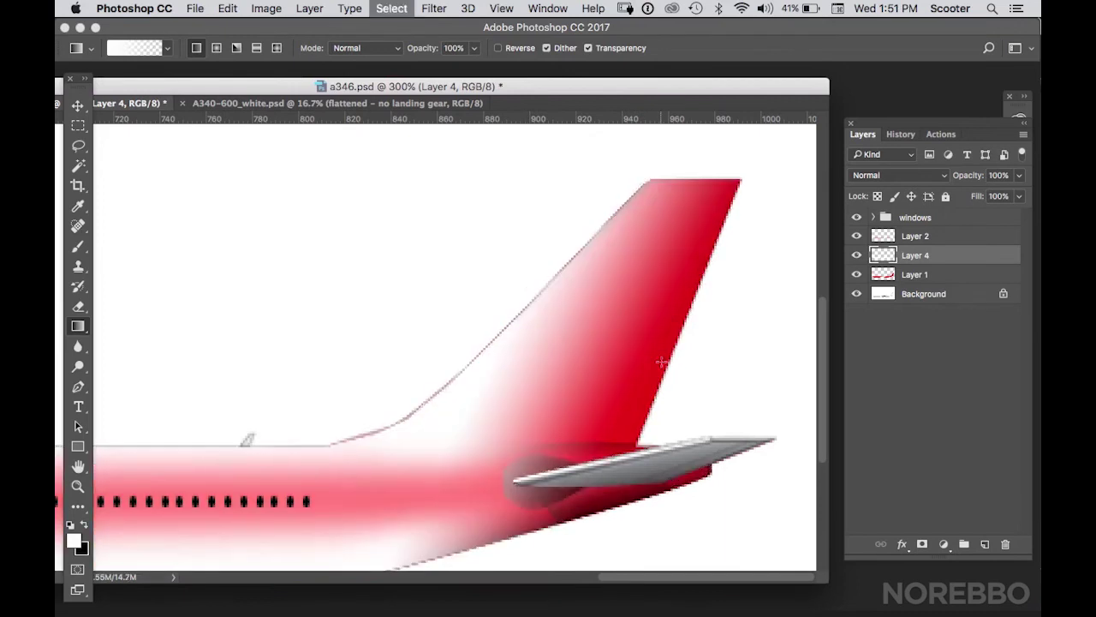
Step: Lasso the rear fuselage and tail cone and delete Layer 4's gradient there
{"action": "left_click", "coordinate": [856, 256]}
{"action": "left_click", "coordinate": [77, 147]}
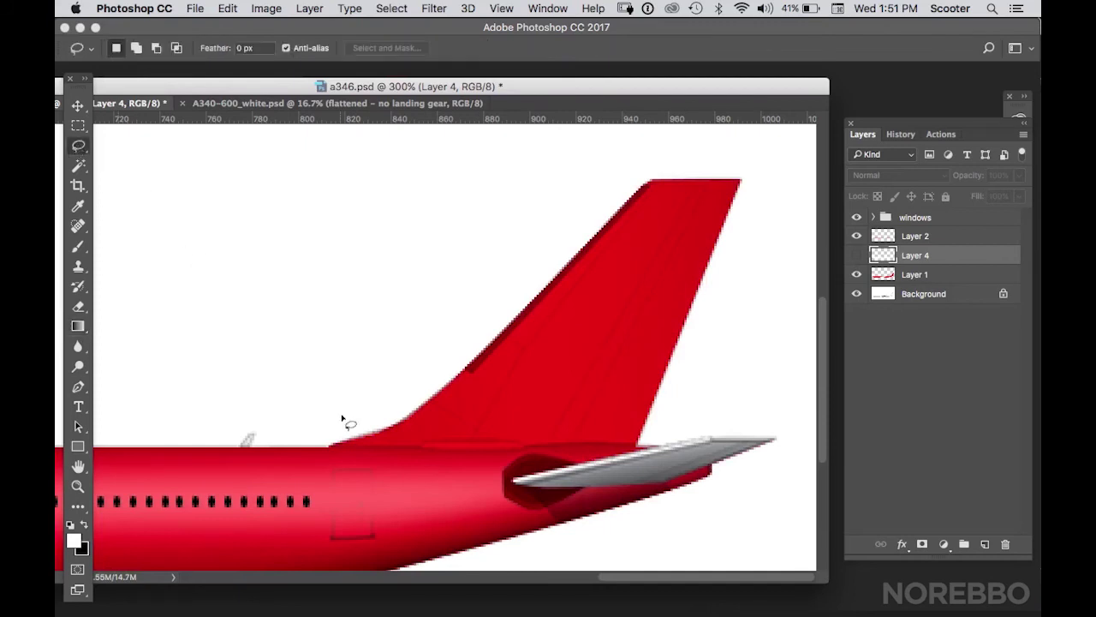
{"action": "mouse_move", "coordinate": [327, 446]}
{"action": "left_mouse_down"}
{"action": "mouse_move", "coordinate": [650, 445]}
{"action": "mouse_move", "coordinate": [739, 480]}
{"action": "mouse_move", "coordinate": [417, 514]}
{"action": "left_mouse_up"}
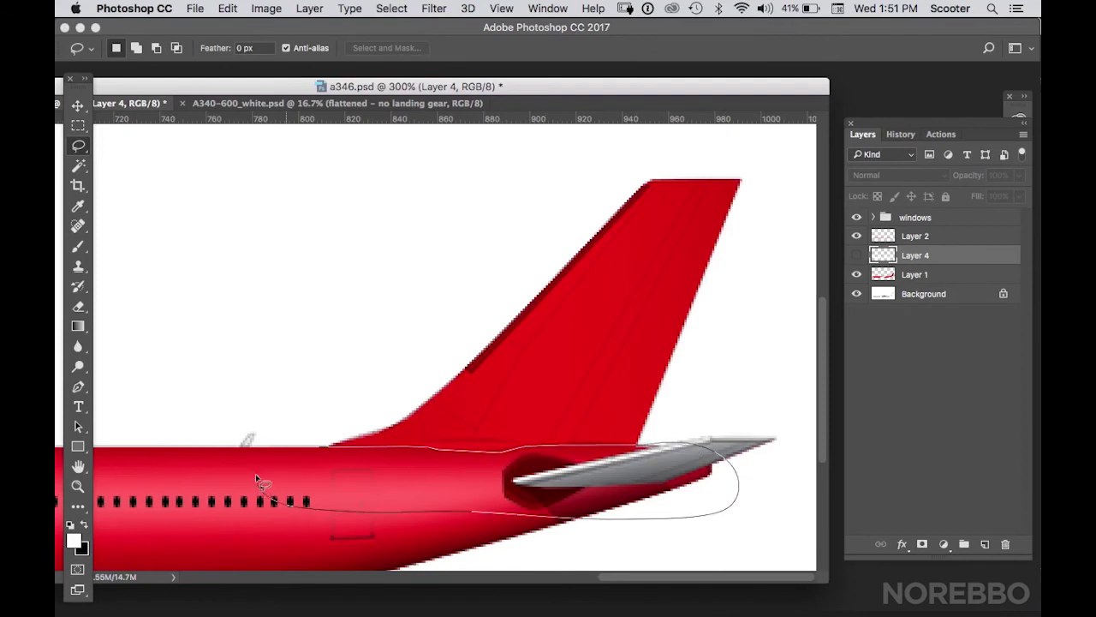
{"action": "left_click_drag", "start_coordinate": [256, 475], "coordinate": [257, 476]}
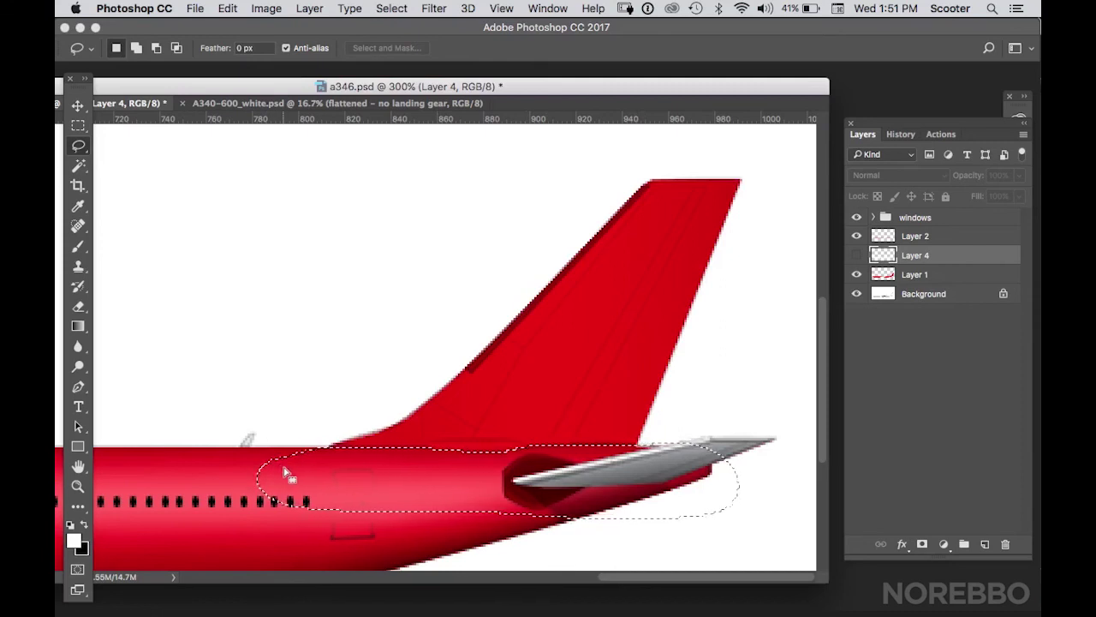
{"action": "left_click", "coordinate": [856, 255]}
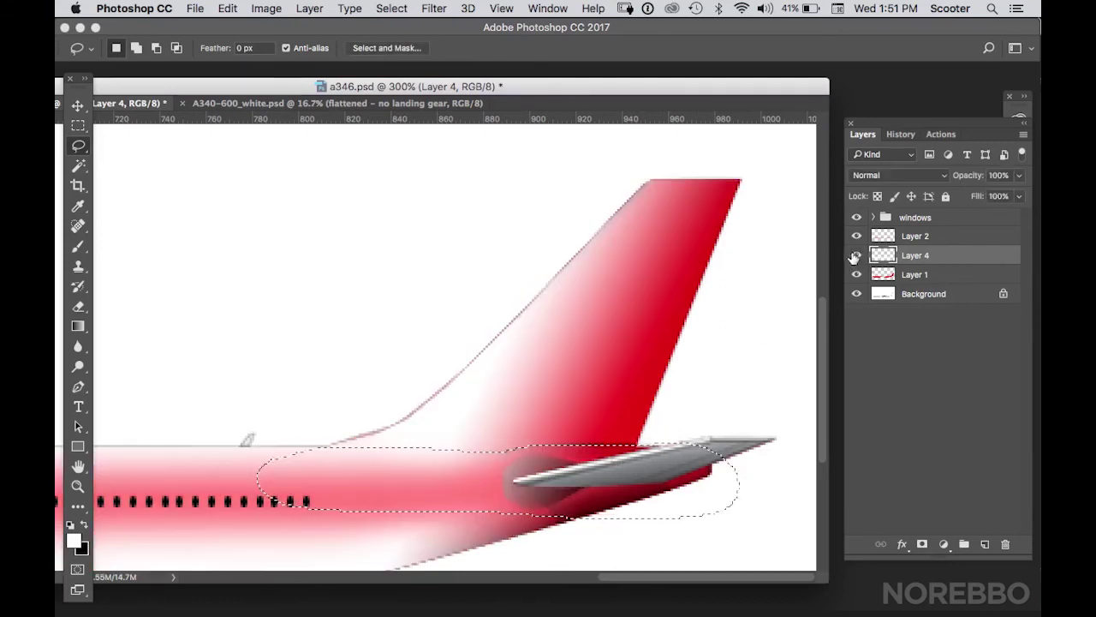
{"action": "key", "text": "Delete"}
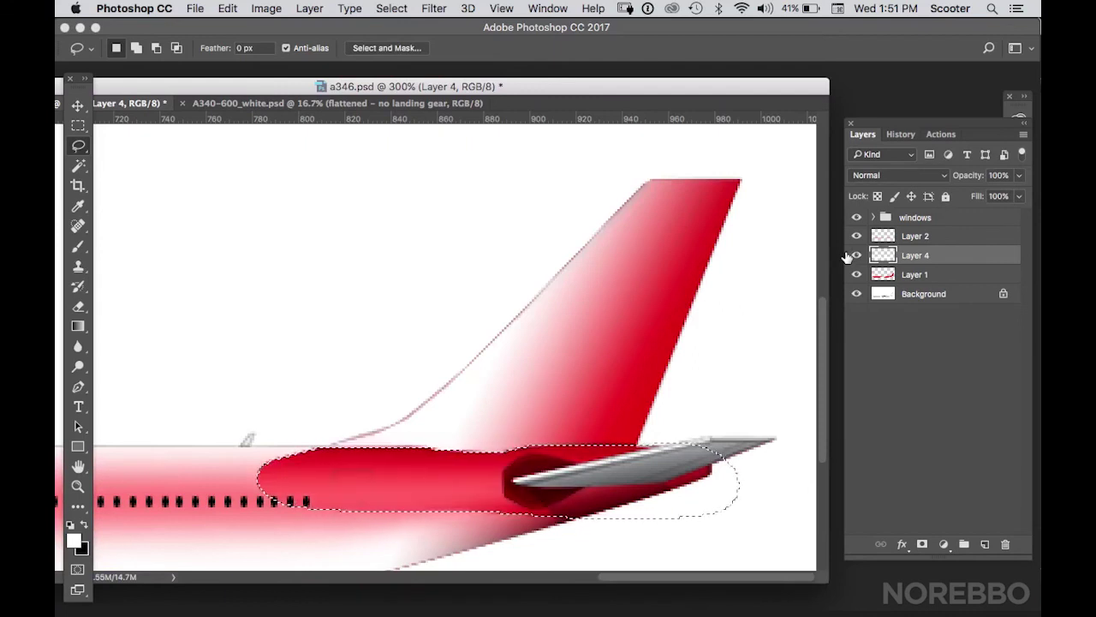
{"action": "key", "text": "super+d"}
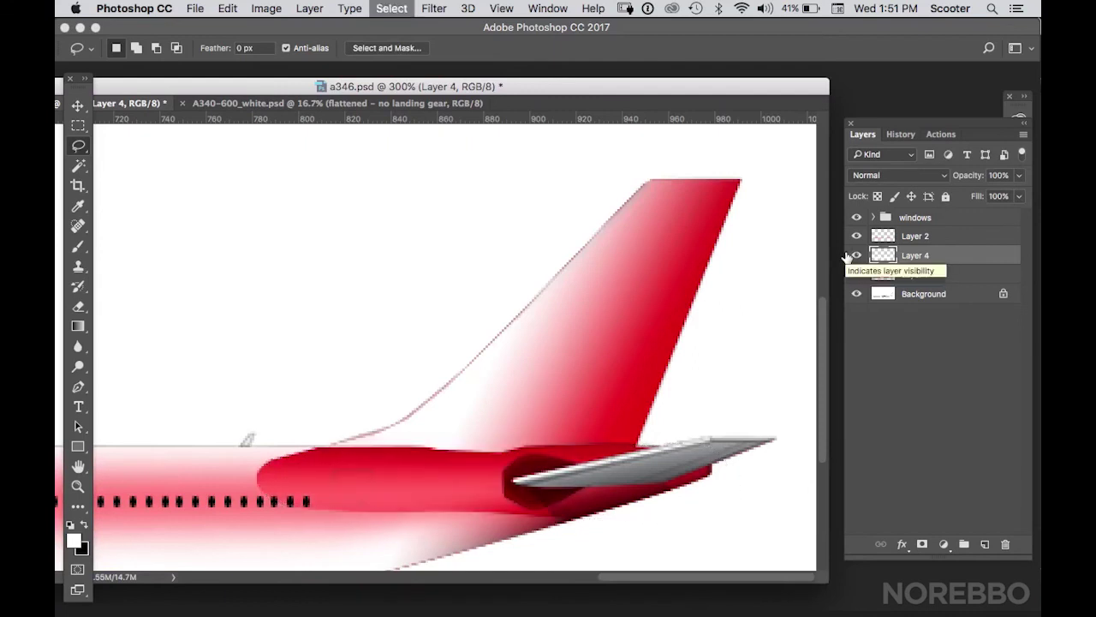
{"action": "left_click", "coordinate": [78, 467]}
{"action": "left_click", "coordinate": [78, 486]}
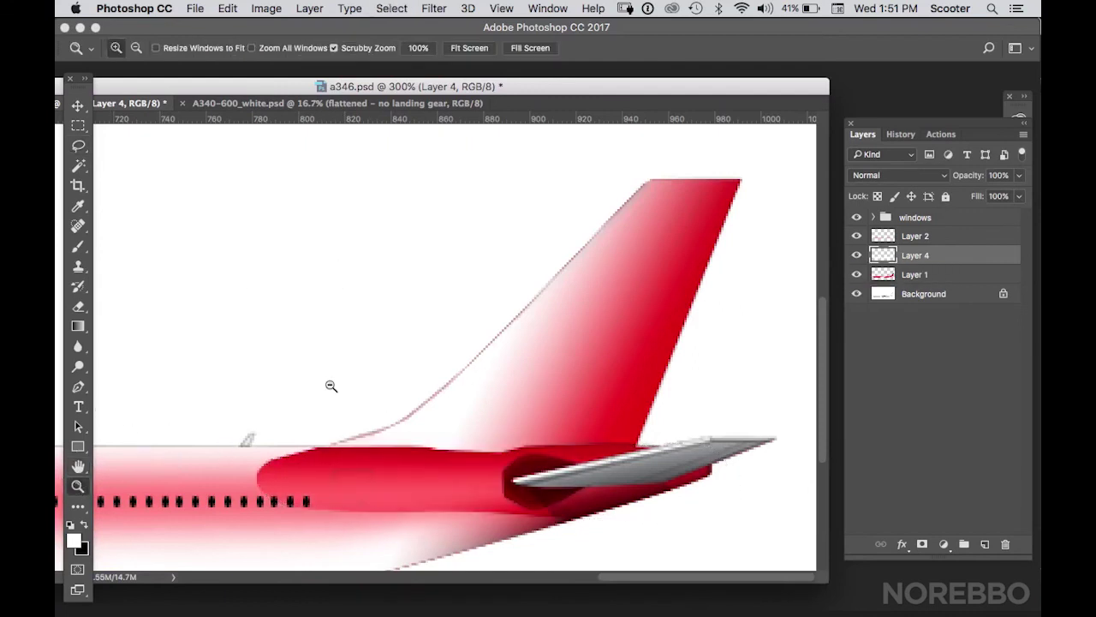
Step: Delete the pink fade from the front, middle and pre-tail fuselage using rectangular selections
{"action": "left_click", "coordinate": [436, 375], "text": "alt"}
{"action": "left_click", "coordinate": [435, 373], "text": "alt"}
{"action": "left_click", "coordinate": [436, 373], "text": "alt"}
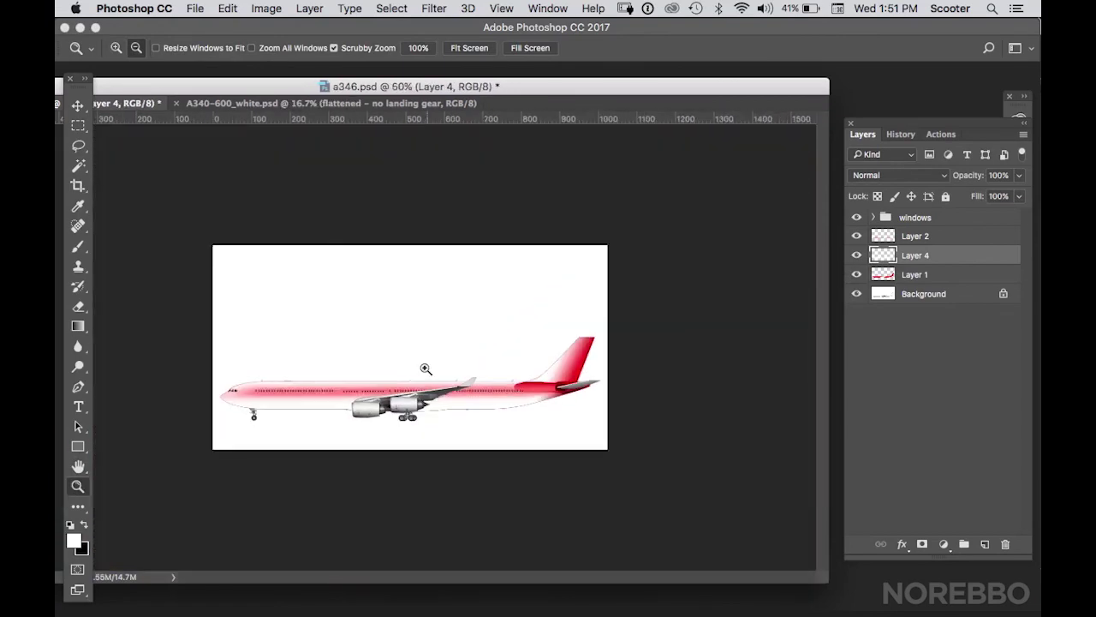
{"action": "key", "text": "m"}
{"action": "left_click_drag", "start_coordinate": [213, 444], "coordinate": [526, 303]}
{"action": "key", "text": "Delete"}
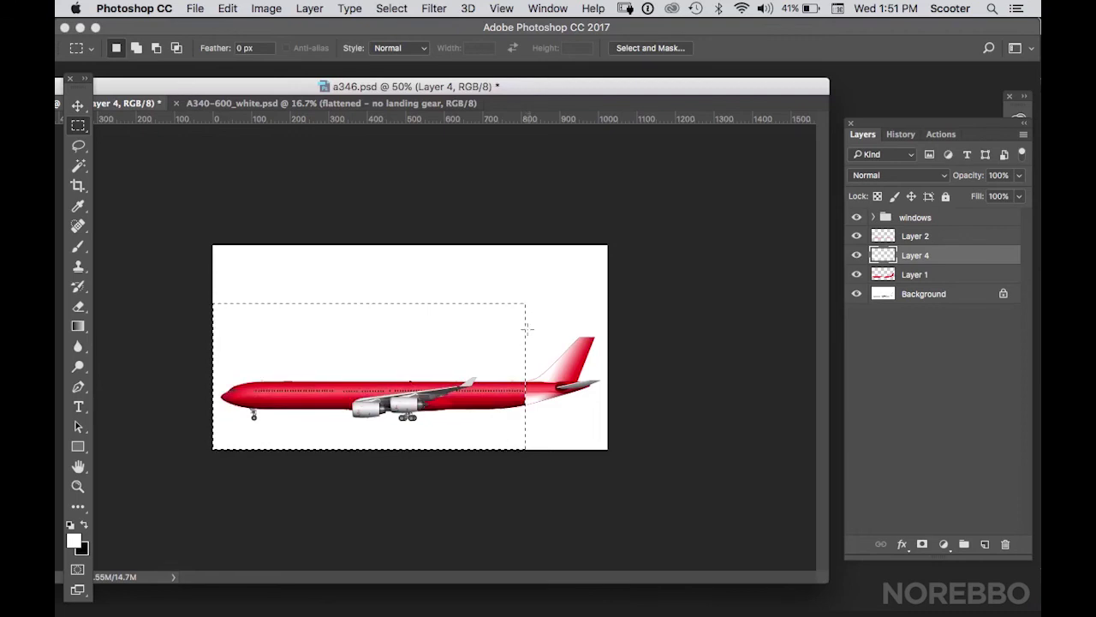
{"action": "left_click_drag", "start_coordinate": [492, 437], "coordinate": [608, 381]}
{"action": "key", "text": "Delete"}
{"action": "key", "text": "ctrl+d"}
Step: Zoom in to 300% and frame the tail fin
{"action": "left_click", "coordinate": [78, 485]}
{"action": "left_click", "coordinate": [602, 363]}
{"action": "left_click", "coordinate": [676, 367]}
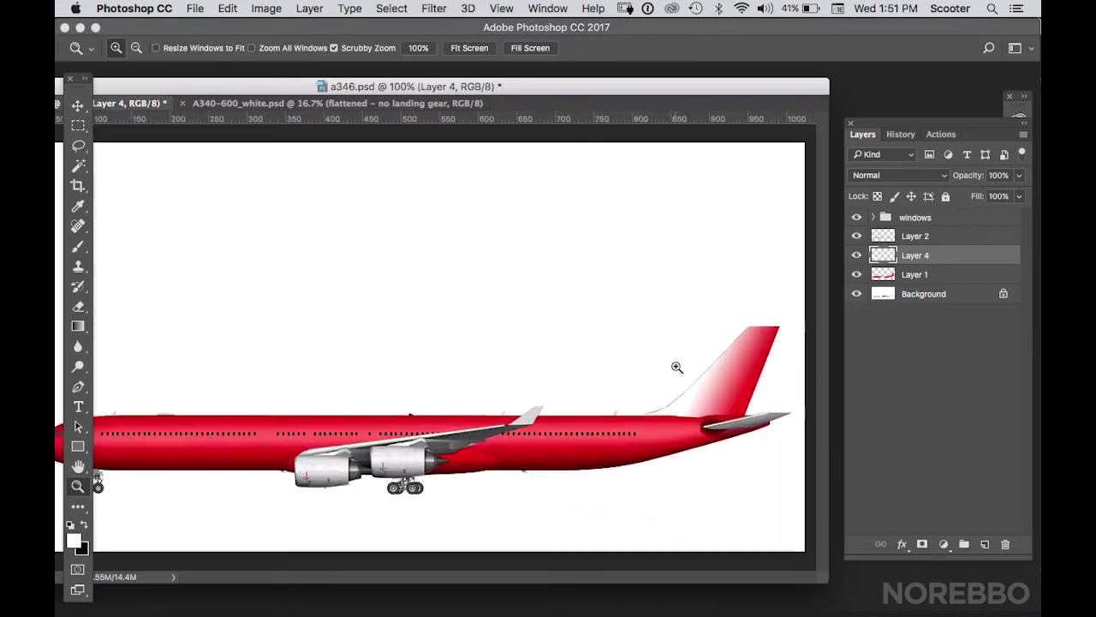
{"action": "left_click", "coordinate": [734, 368]}
{"action": "left_click", "coordinate": [710, 340]}
{"action": "left_click_drag", "start_coordinate": [710, 340], "coordinate": [432, 321]}
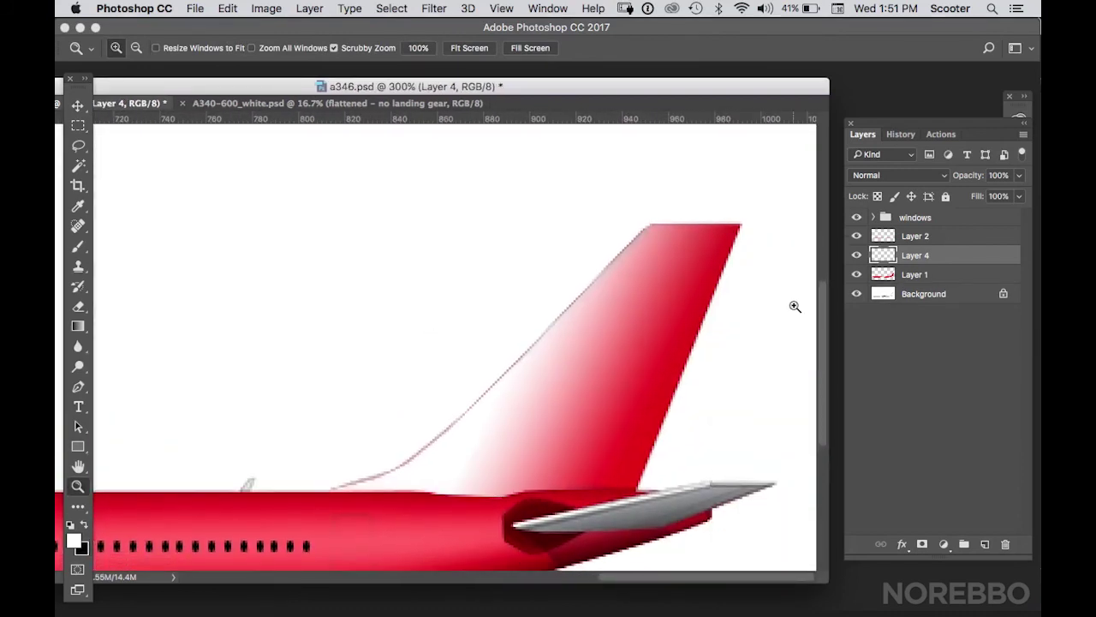
Step: Polygon-select the fin's rear section and delete Layer 4's gradient there
{"action": "left_click", "coordinate": [78, 146]}
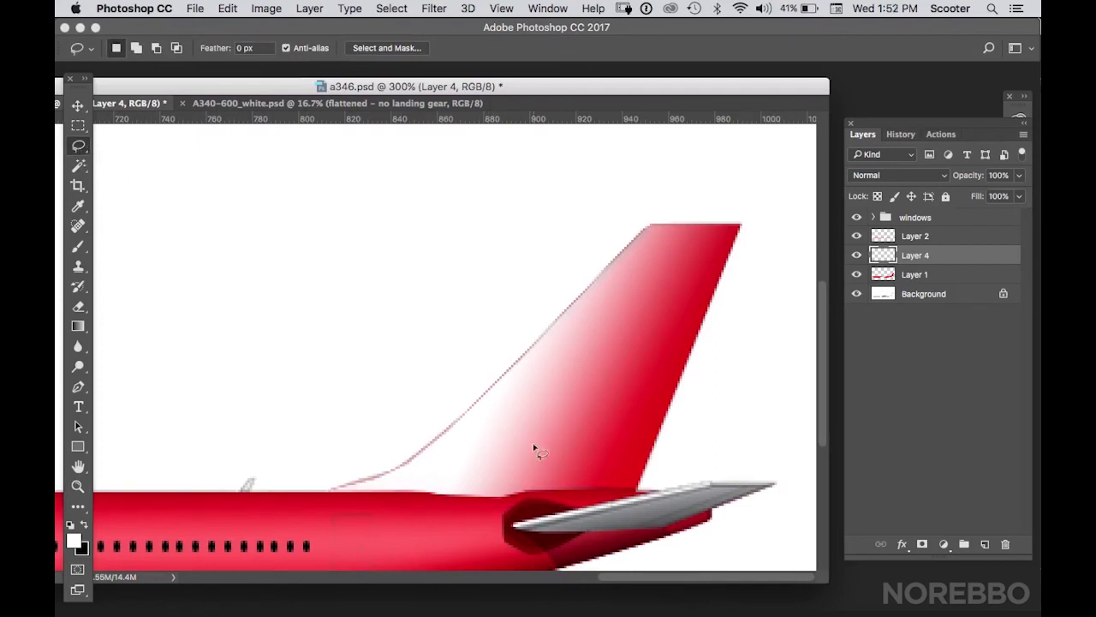
{"action": "left_click", "coordinate": [482, 514]}
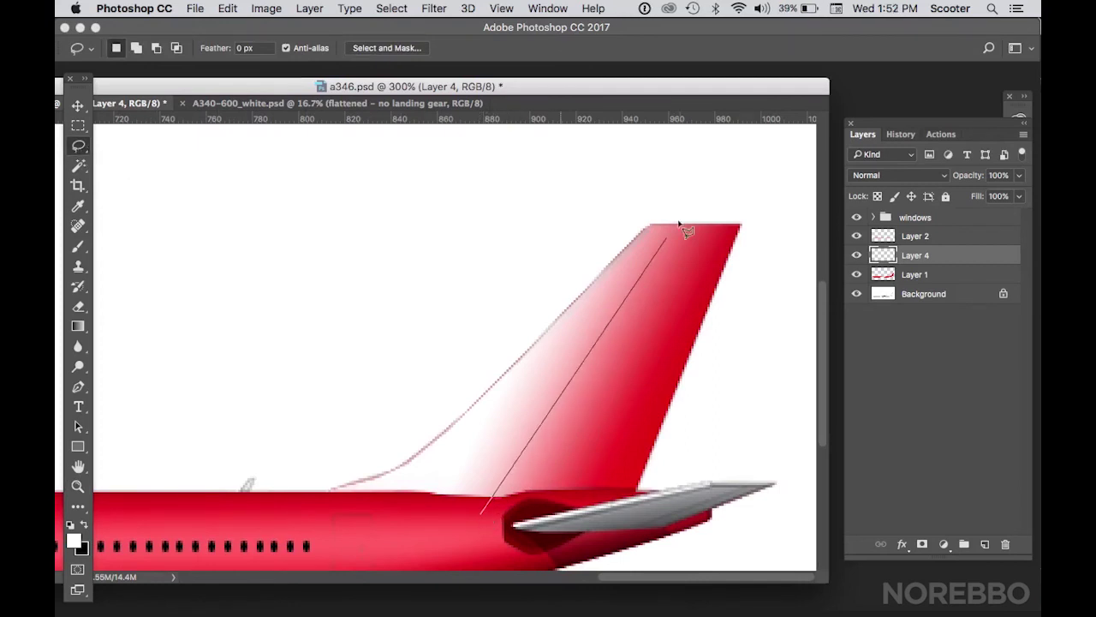
{"action": "left_click", "coordinate": [711, 169]}
{"action": "left_click", "coordinate": [791, 277]}
{"action": "left_click", "coordinate": [756, 432]}
{"action": "left_click", "coordinate": [711, 486]}
{"action": "left_click", "coordinate": [686, 514]}
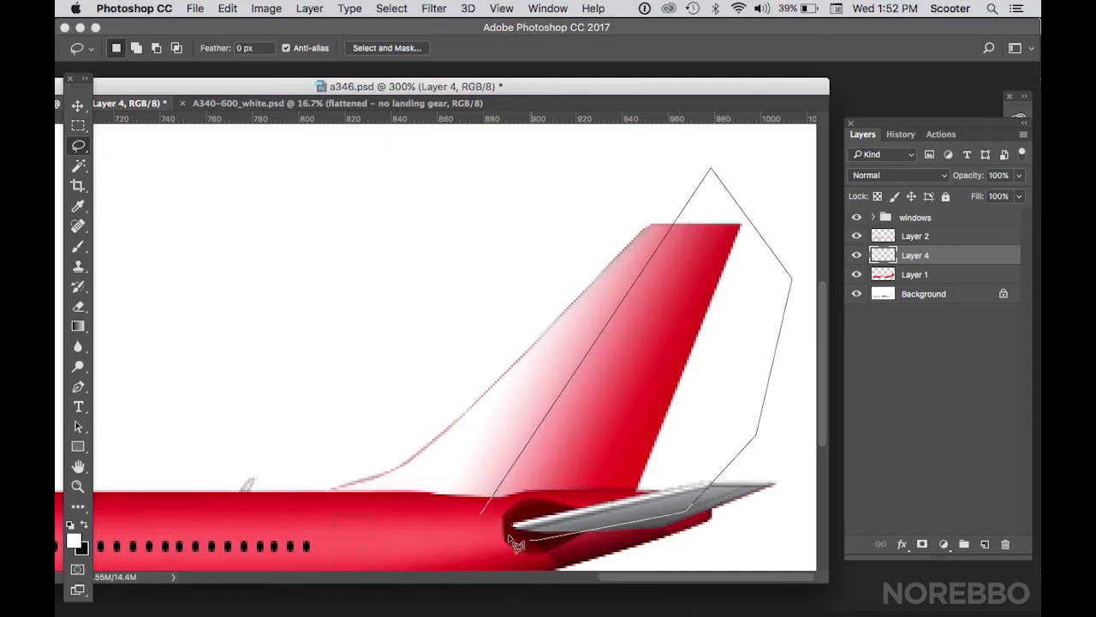
{"action": "left_click", "coordinate": [522, 538]}
{"action": "left_click", "coordinate": [483, 513]}
{"action": "mouse_move", "coordinate": [620, 408]}
{"action": "left_mouse_down"}
{"action": "mouse_move", "coordinate": [634, 423]}
{"action": "mouse_move", "coordinate": [642, 393]}
{"action": "left_mouse_up"}
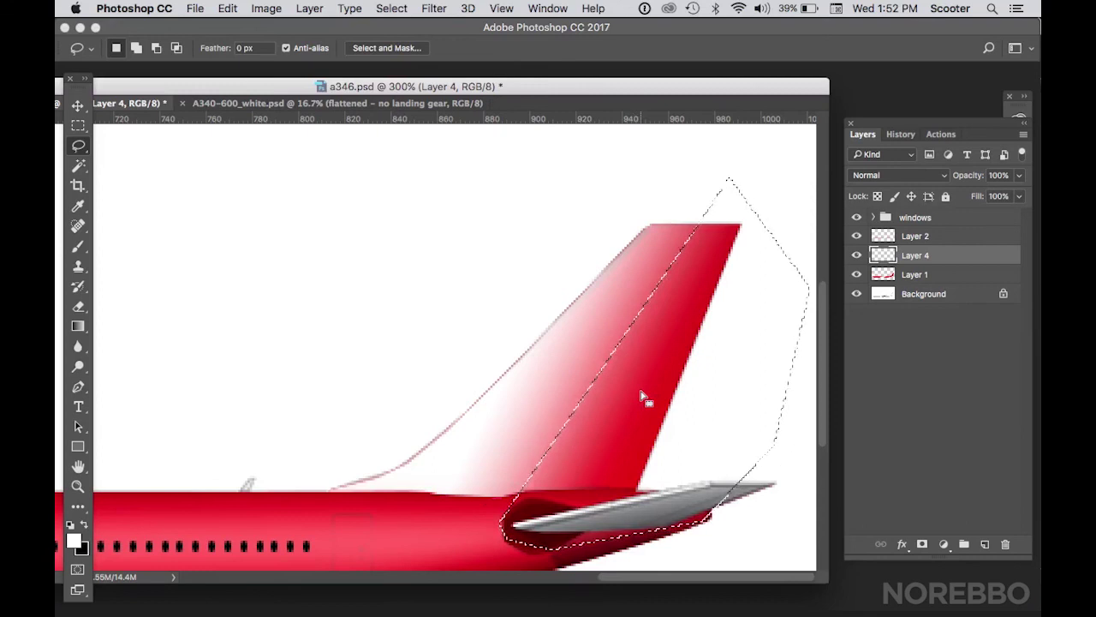
{"action": "key", "text": "super+BackSpace"}
{"action": "key", "text": "super+d"}
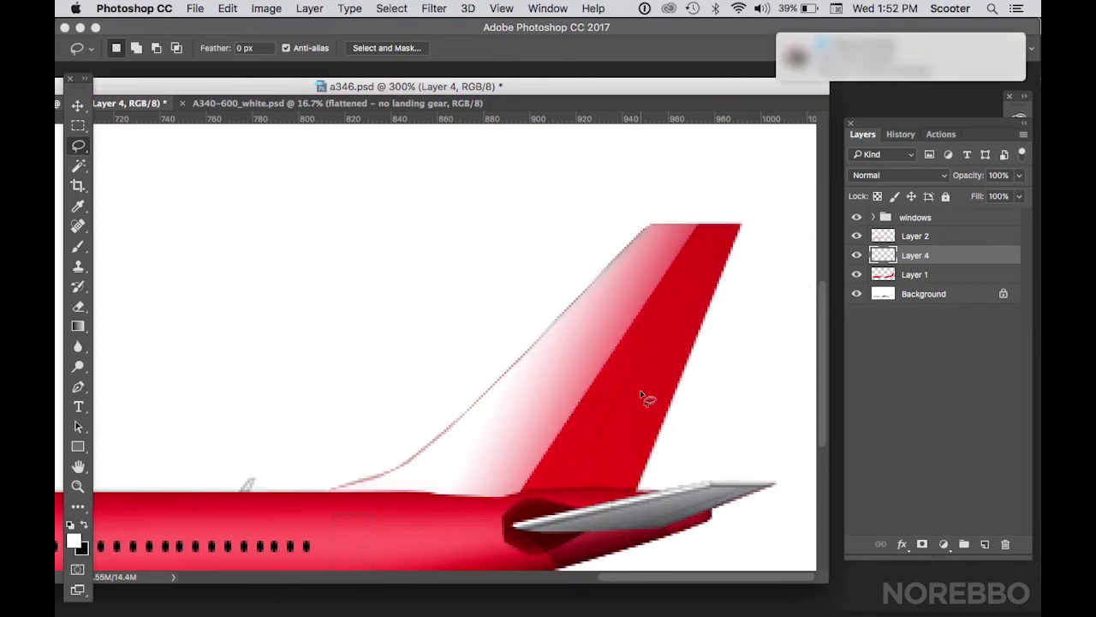
Step: Set Layer 4's opacity to 46%
{"action": "left_click", "coordinate": [1018, 177]}
{"action": "left_click_drag", "start_coordinate": [991, 196], "coordinate": [974, 197]}
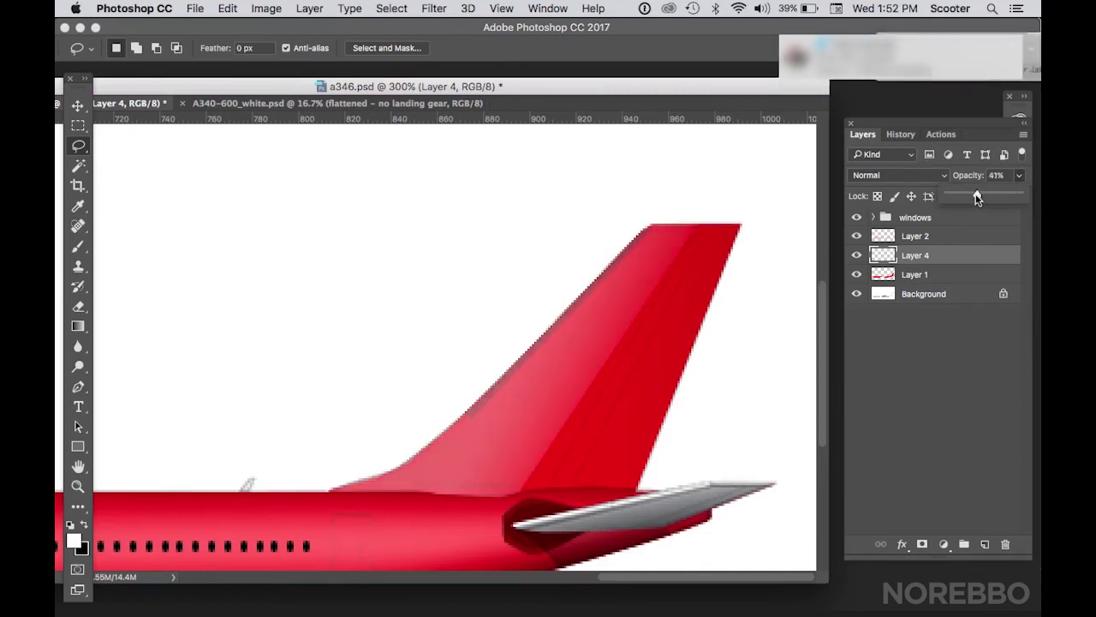
{"action": "left_click_drag", "start_coordinate": [979, 193], "coordinate": [980, 190]}
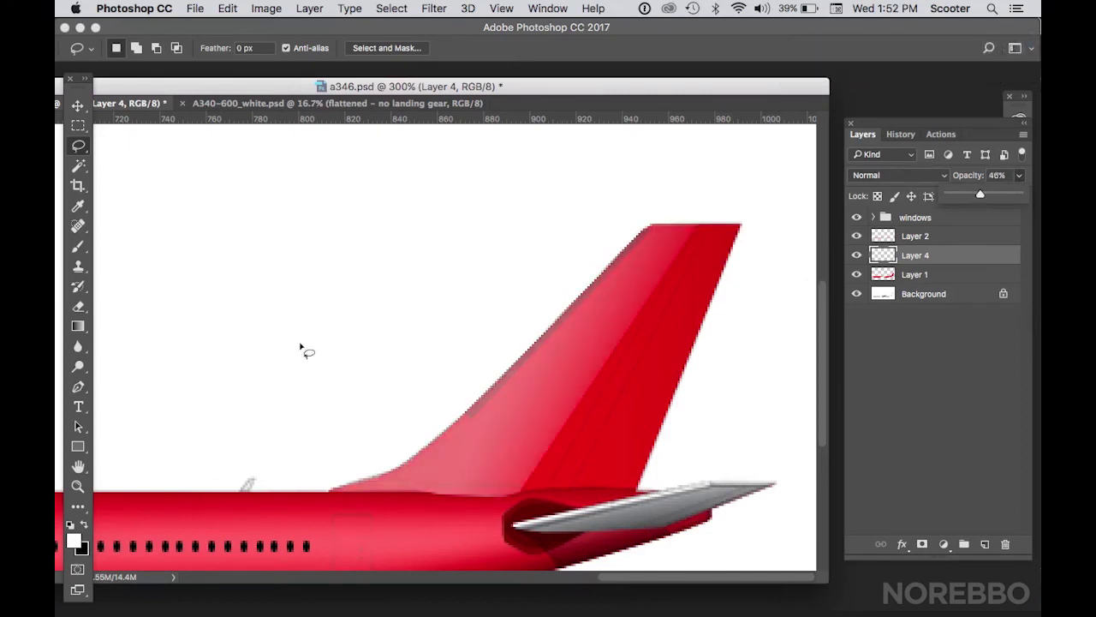
Step: Erase the pink highlight along the fin's leading edge with a 108 px eraser
{"action": "left_click", "coordinate": [78, 306]}
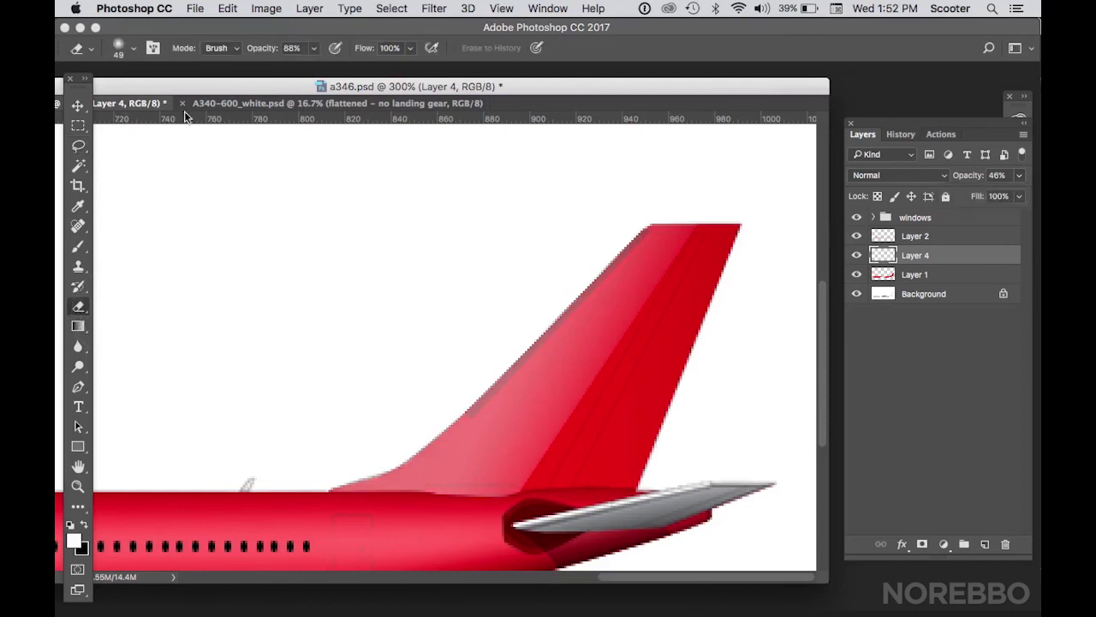
{"action": "left_click", "coordinate": [134, 52]}
{"action": "left_click_drag", "start_coordinate": [167, 95], "coordinate": [177, 96]}
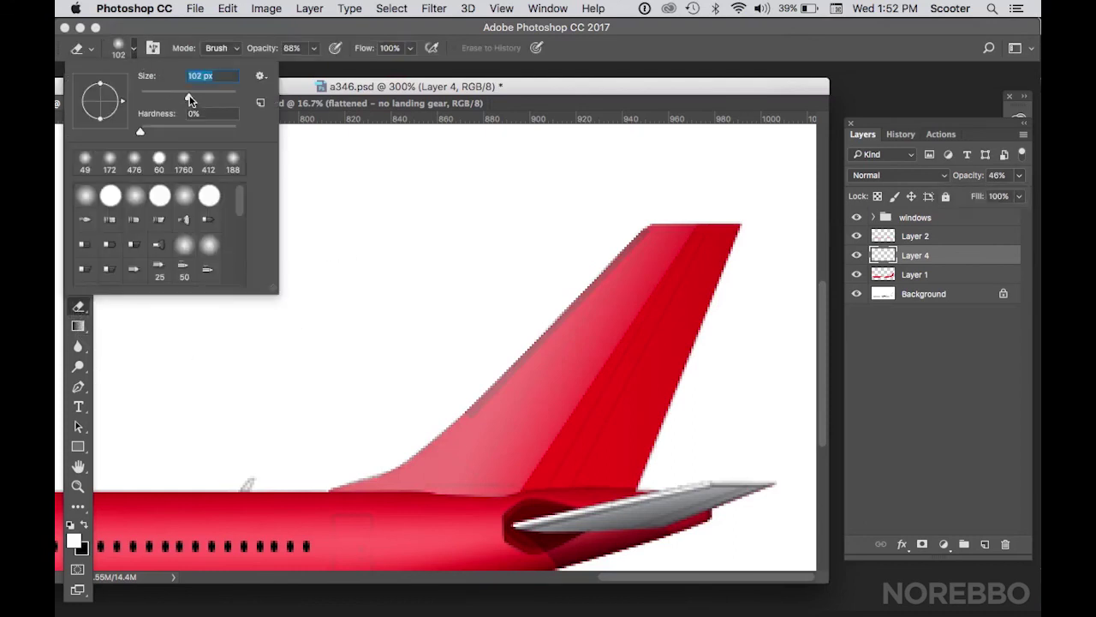
{"action": "left_click", "coordinate": [418, 326]}
{"action": "mouse_move", "coordinate": [418, 326]}
{"action": "left_mouse_down"}
{"action": "mouse_move", "coordinate": [342, 416]}
{"action": "mouse_move", "coordinate": [310, 421]}
{"action": "left_mouse_up"}
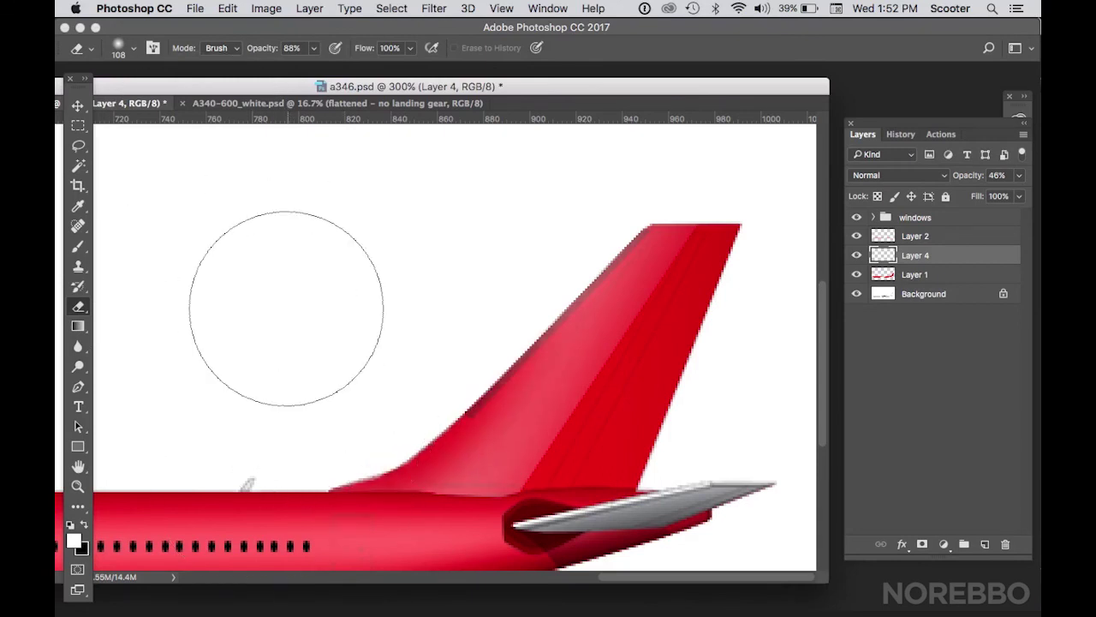
Step: Try an 86%-opacity eraser stroke along the leading-edge fringe, then undo it
{"action": "left_click", "coordinate": [313, 57]}
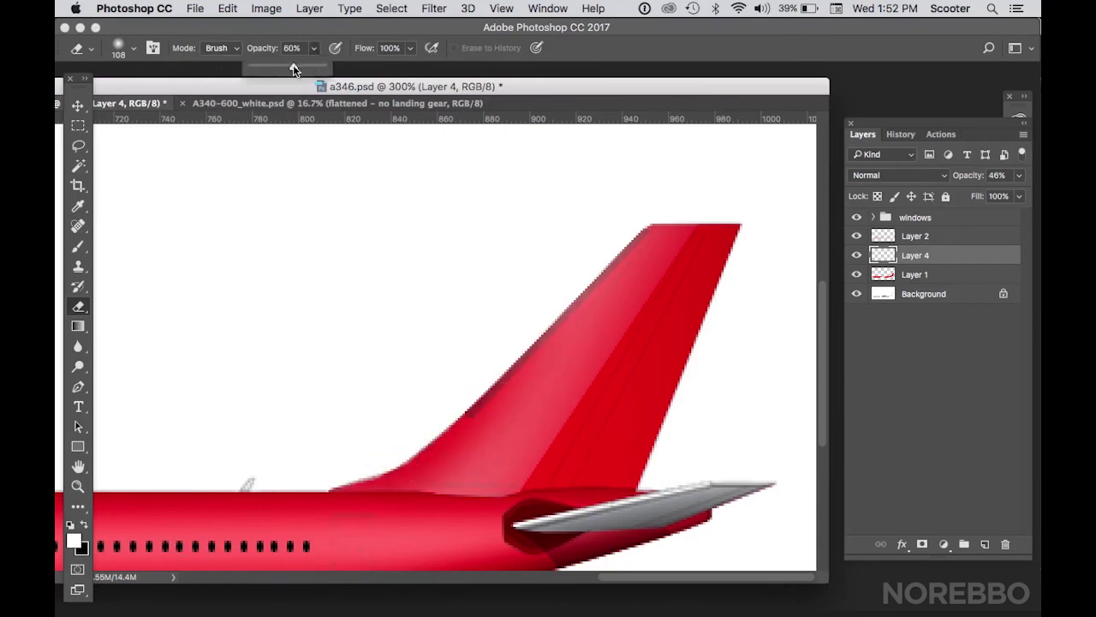
{"action": "left_click_drag", "start_coordinate": [141, 160], "coordinate": [410, 335]}
{"action": "left_click_drag", "start_coordinate": [390, 259], "coordinate": [125, 256]}
{"action": "left_click_drag", "start_coordinate": [310, 67], "coordinate": [311, 67]}
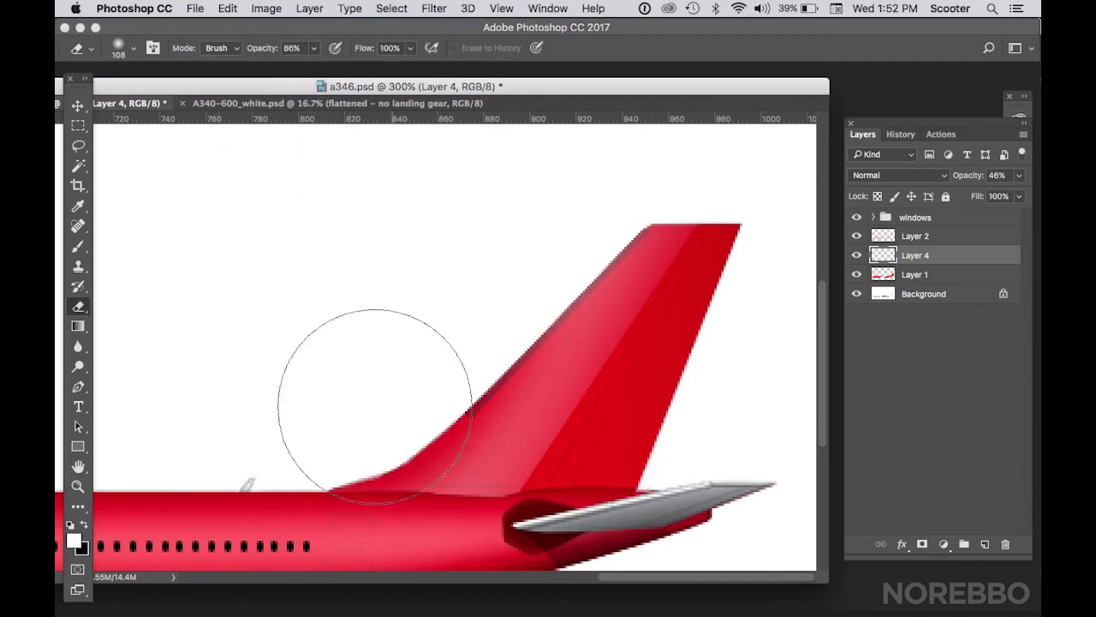
{"action": "mouse_move", "coordinate": [374, 406]}
{"action": "left_mouse_down"}
{"action": "mouse_move", "coordinate": [467, 274]}
{"action": "mouse_move", "coordinate": [531, 215]}
{"action": "mouse_move", "coordinate": [500, 250]}
{"action": "mouse_move", "coordinate": [539, 180]}
{"action": "left_mouse_up"}
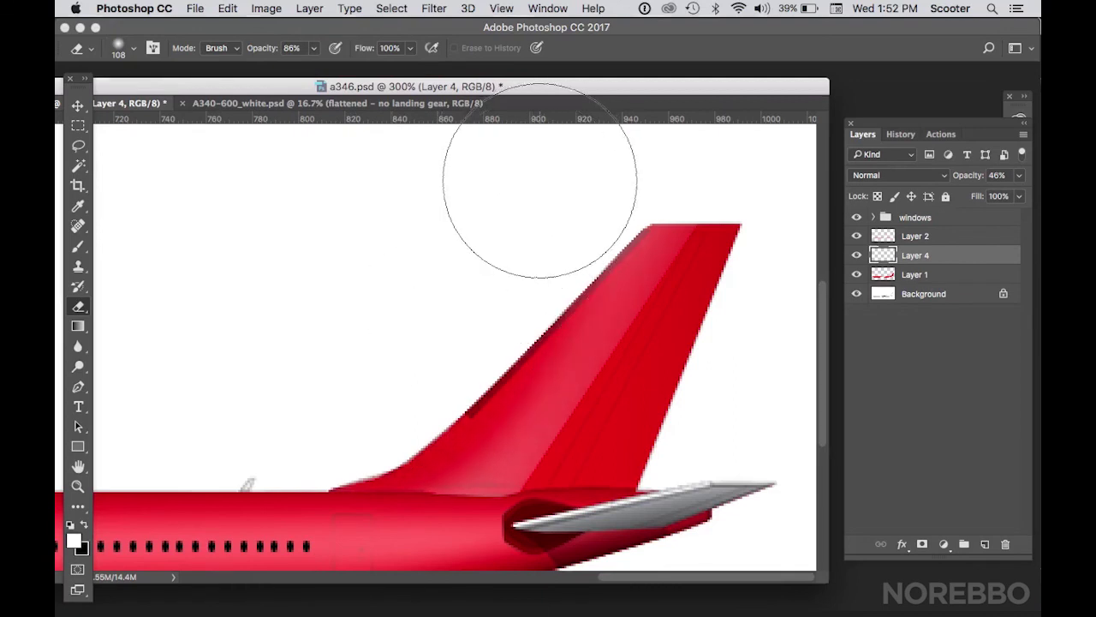
{"action": "key", "text": "super+z"}
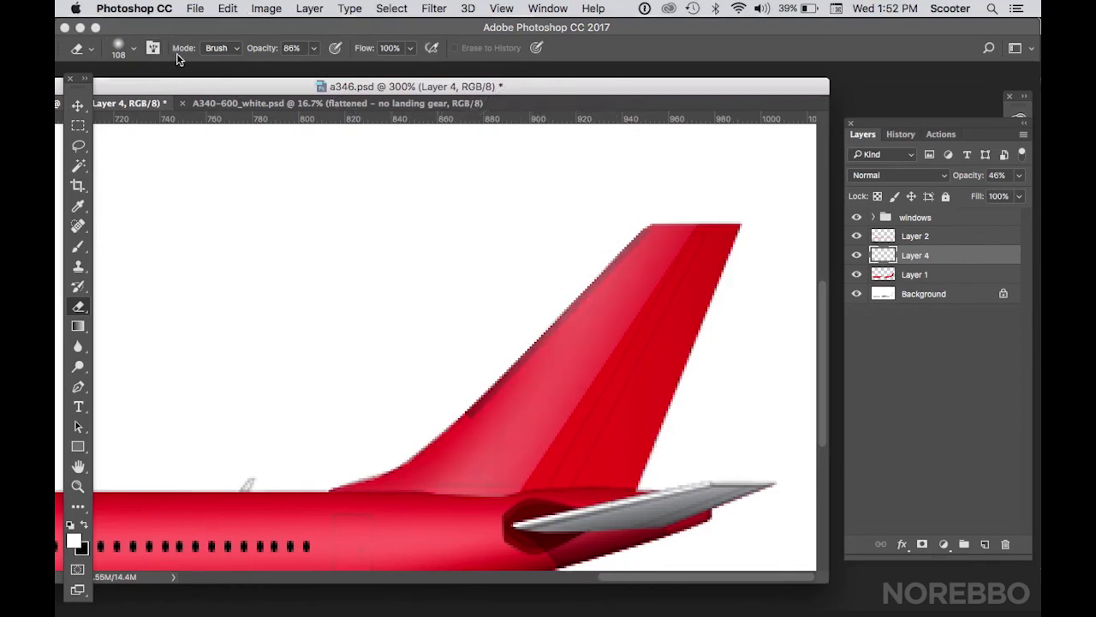
Step: Lower the eraser opacity to 41%, then lasso and deselect a strip along the fin edge
{"action": "left_click", "coordinate": [314, 48]}
{"action": "left_click_drag", "start_coordinate": [314, 67], "coordinate": [282, 67]}
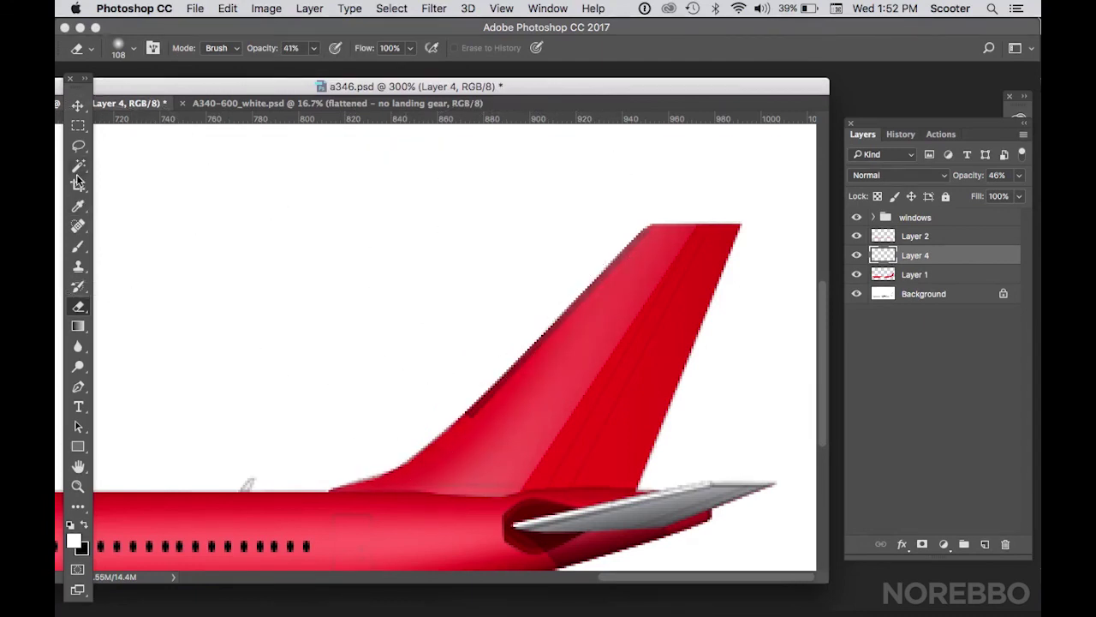
{"action": "left_click", "coordinate": [78, 145]}
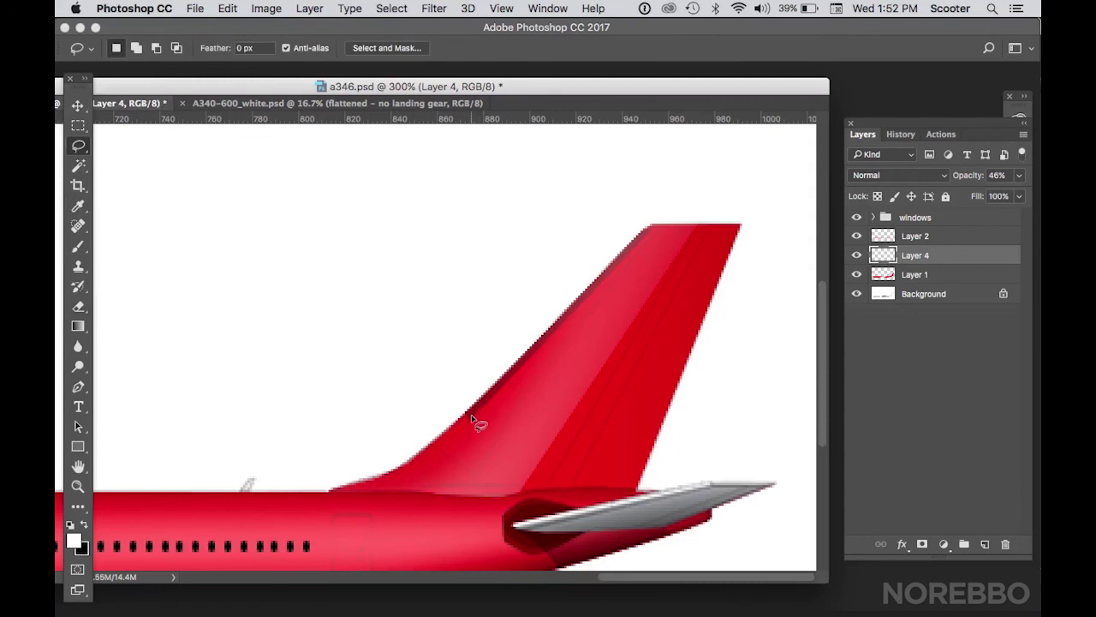
{"action": "mouse_move", "coordinate": [470, 416]}
{"action": "left_mouse_down"}
{"action": "mouse_move", "coordinate": [634, 234]}
{"action": "mouse_move", "coordinate": [652, 228]}
{"action": "mouse_move", "coordinate": [653, 187]}
{"action": "mouse_move", "coordinate": [580, 190]}
{"action": "mouse_move", "coordinate": [494, 281]}
{"action": "mouse_move", "coordinate": [438, 413]}
{"action": "left_mouse_up"}
{"action": "key", "text": "super+d"}
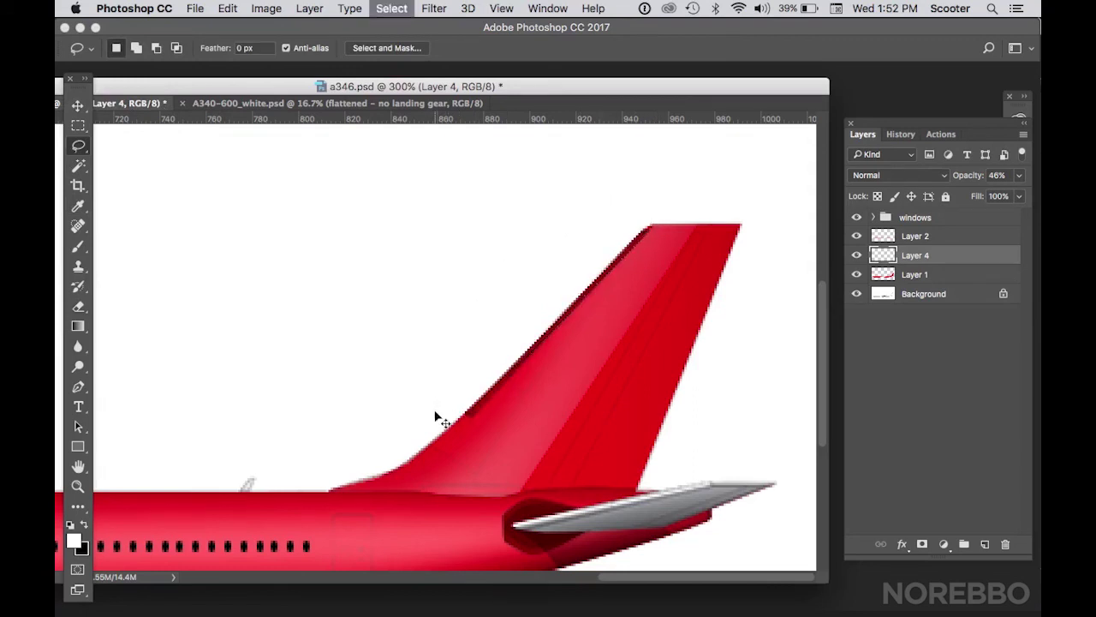
Step: Make Layer 2 active and frame the fuselage at 100% magnification
{"action": "double_click", "coordinate": [78, 486]}
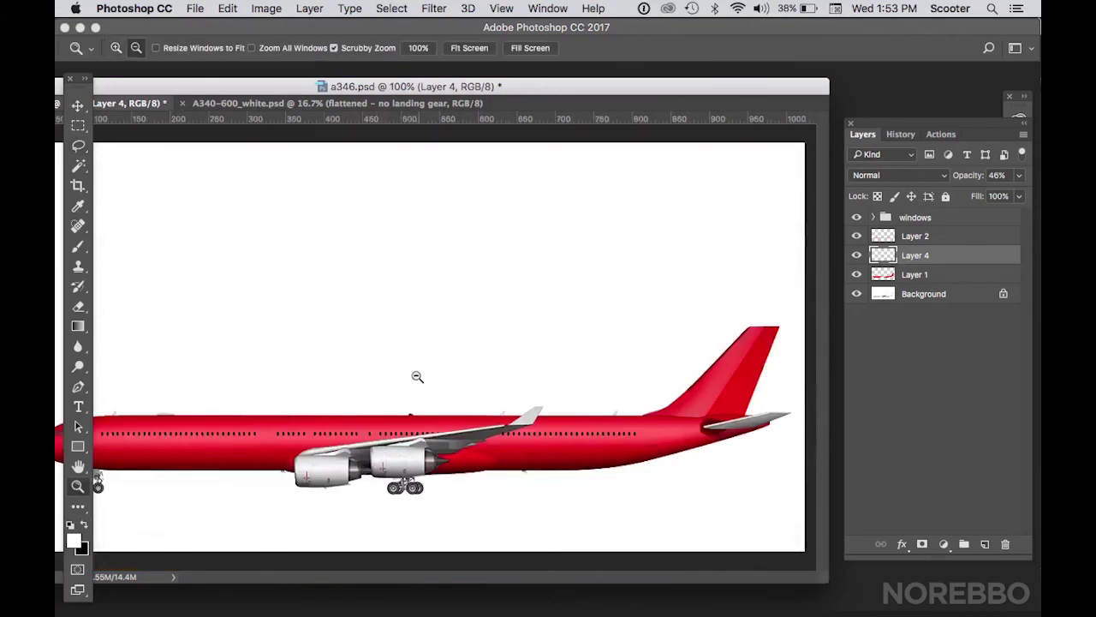
{"action": "key", "text": "super+minus"}
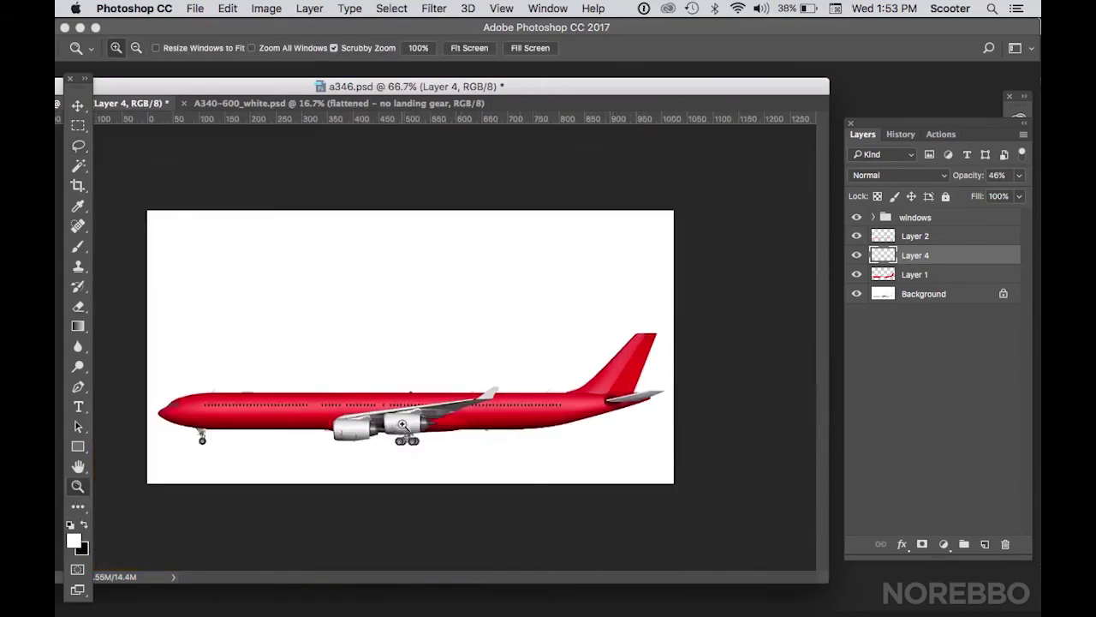
{"action": "left_click", "coordinate": [404, 400]}
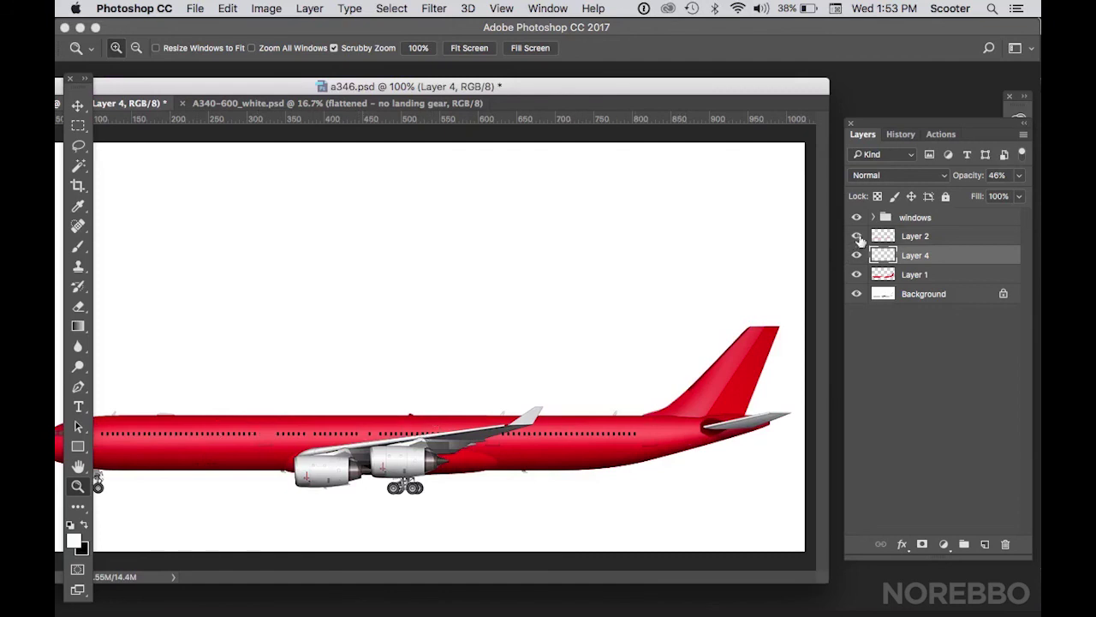
{"action": "left_click", "coordinate": [934, 237]}
{"action": "left_click_drag", "start_coordinate": [666, 97], "coordinate": [719, 94]}
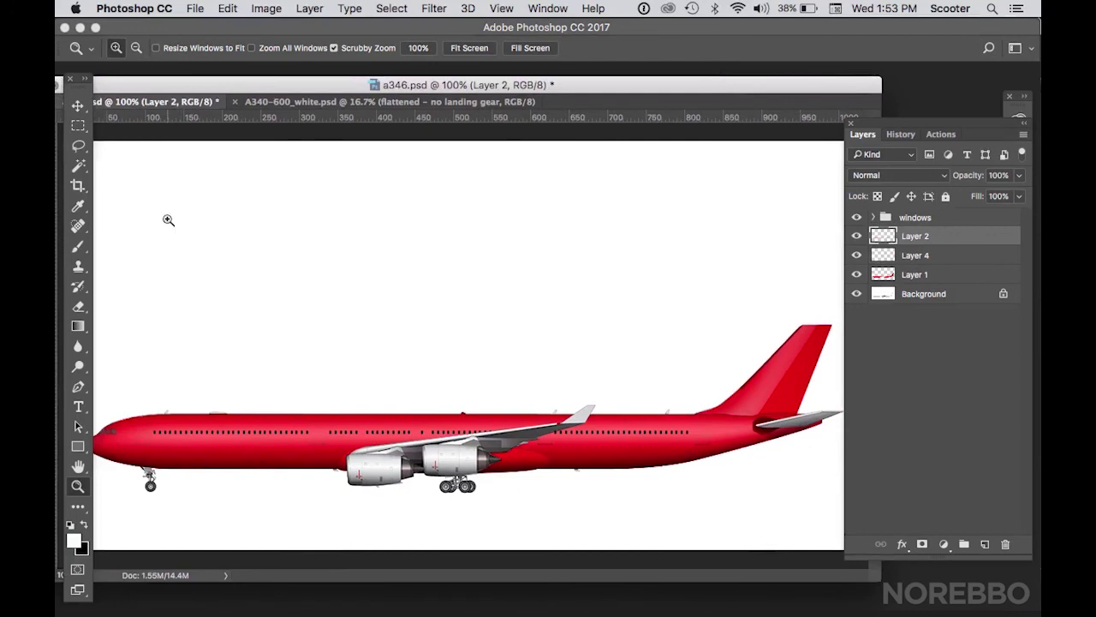
{"action": "left_click", "coordinate": [78, 145]}
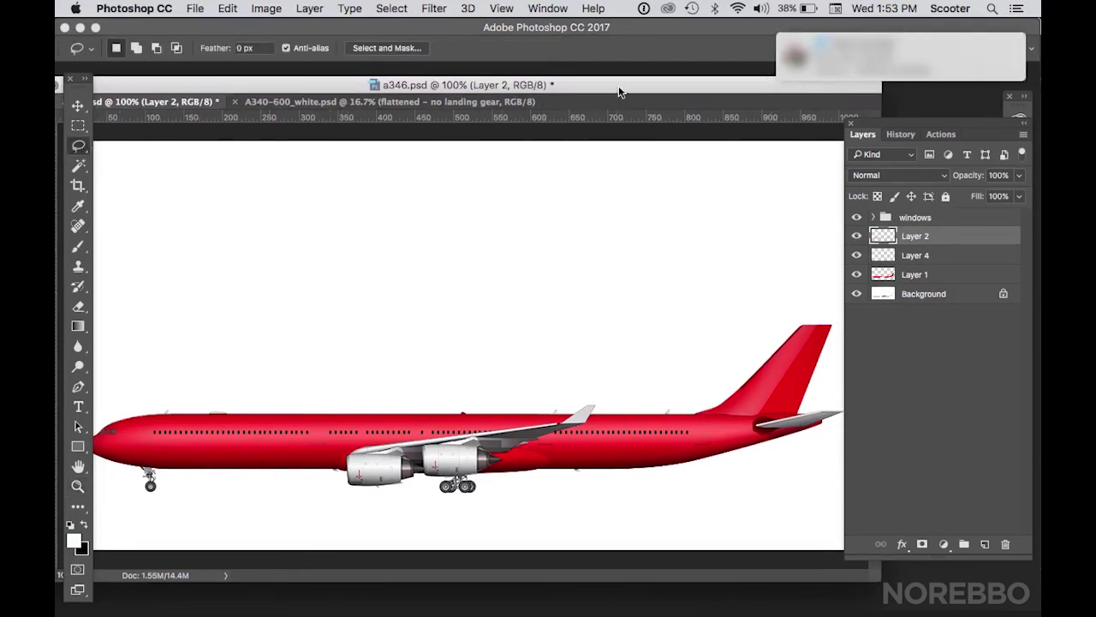
{"action": "left_click_drag", "start_coordinate": [620, 89], "coordinate": [639, 84]}
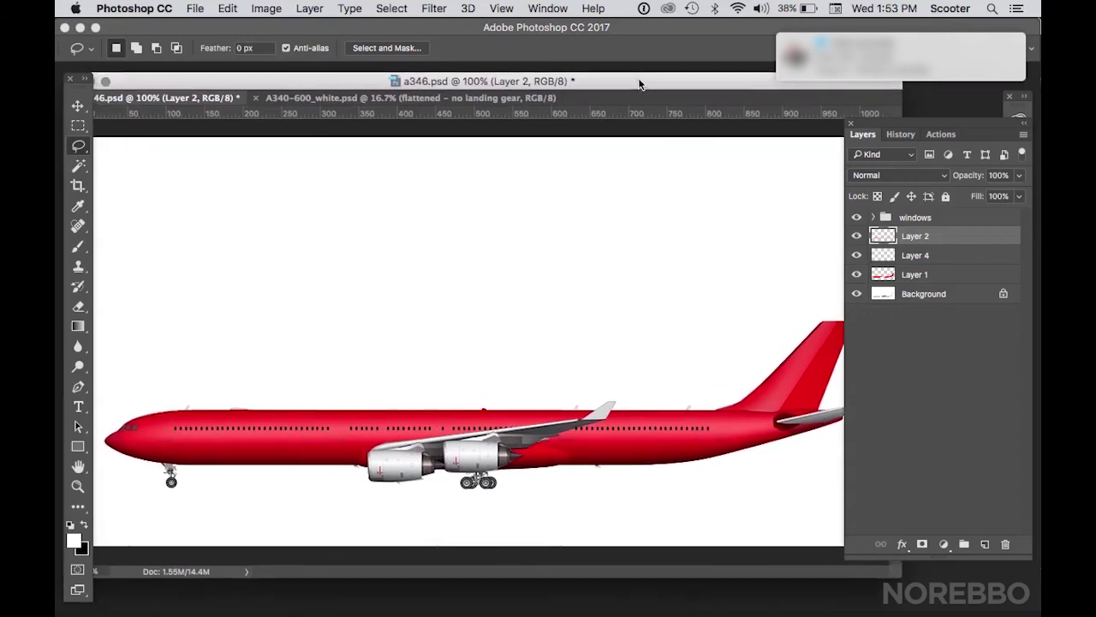
{"action": "left_click", "coordinate": [78, 126]}
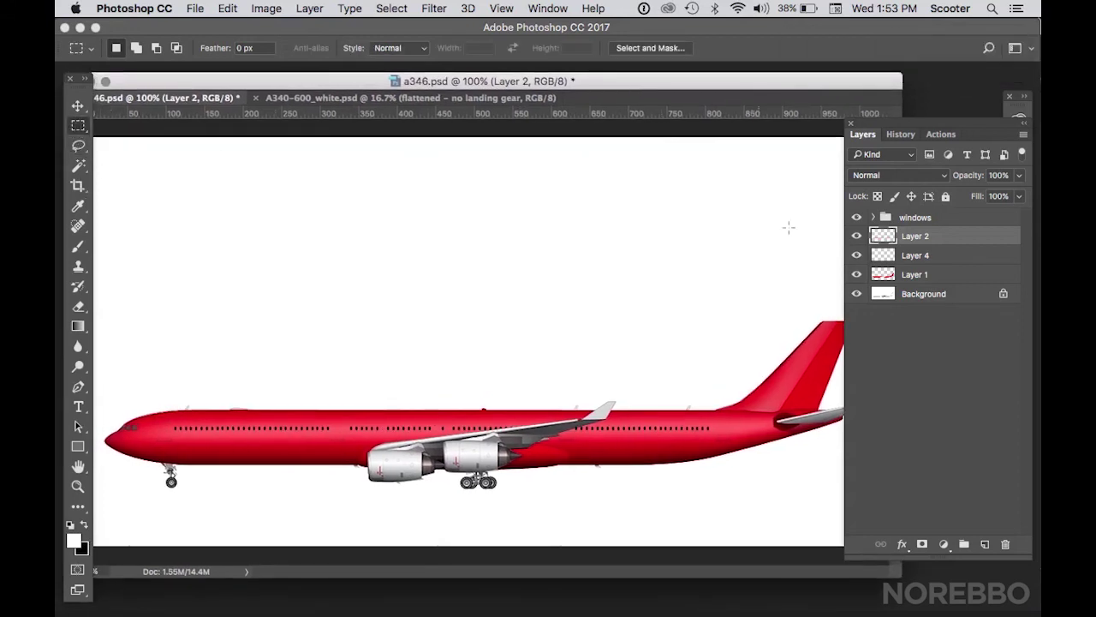
Step: Toggle Layer 2's visibility to compare, then duplicate it as Layer 2 copy
{"action": "left_click", "coordinate": [858, 237]}
{"action": "left_click", "coordinate": [858, 236]}
{"action": "left_click", "coordinate": [858, 236]}
{"action": "left_click", "coordinate": [857, 237]}
{"action": "left_click_drag", "start_coordinate": [956, 236], "coordinate": [985, 545]}
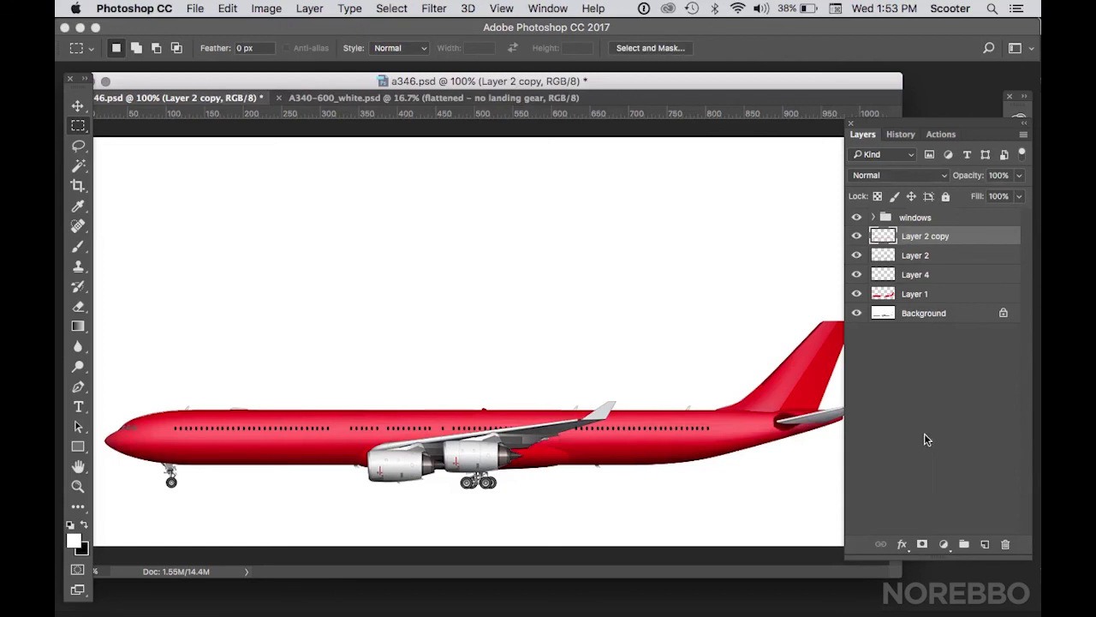
Step: Hide the original Layer 2 and delete the lower fuselage shading from Layer 2 copy
{"action": "left_click", "coordinate": [855, 256]}
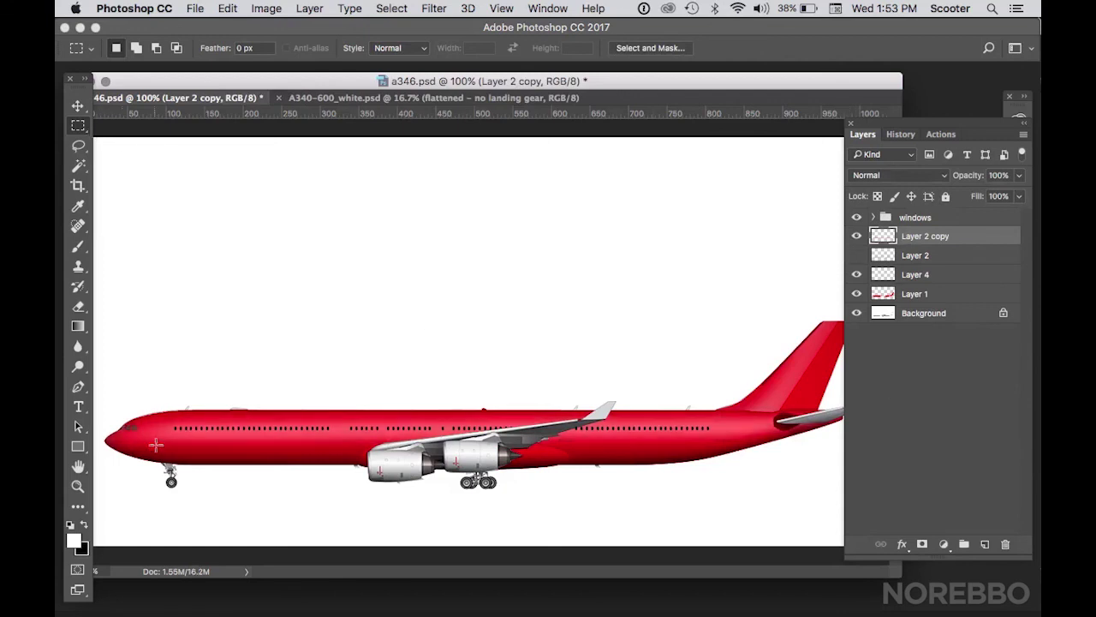
{"action": "left_click_drag", "start_coordinate": [121, 504], "coordinate": [843, 418]}
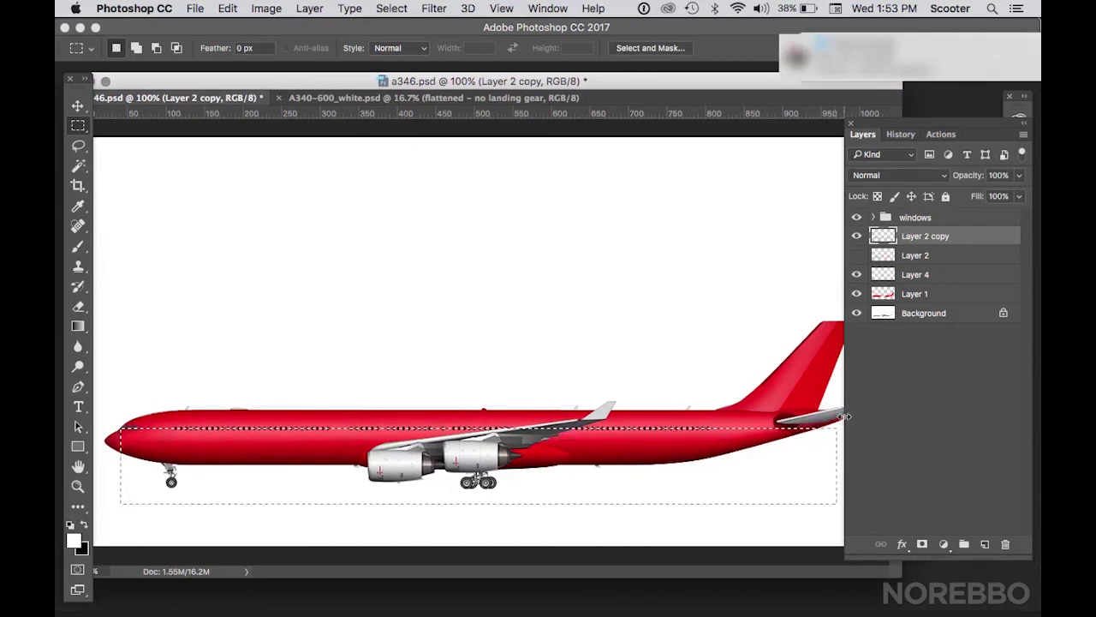
{"action": "key", "text": "Delete"}
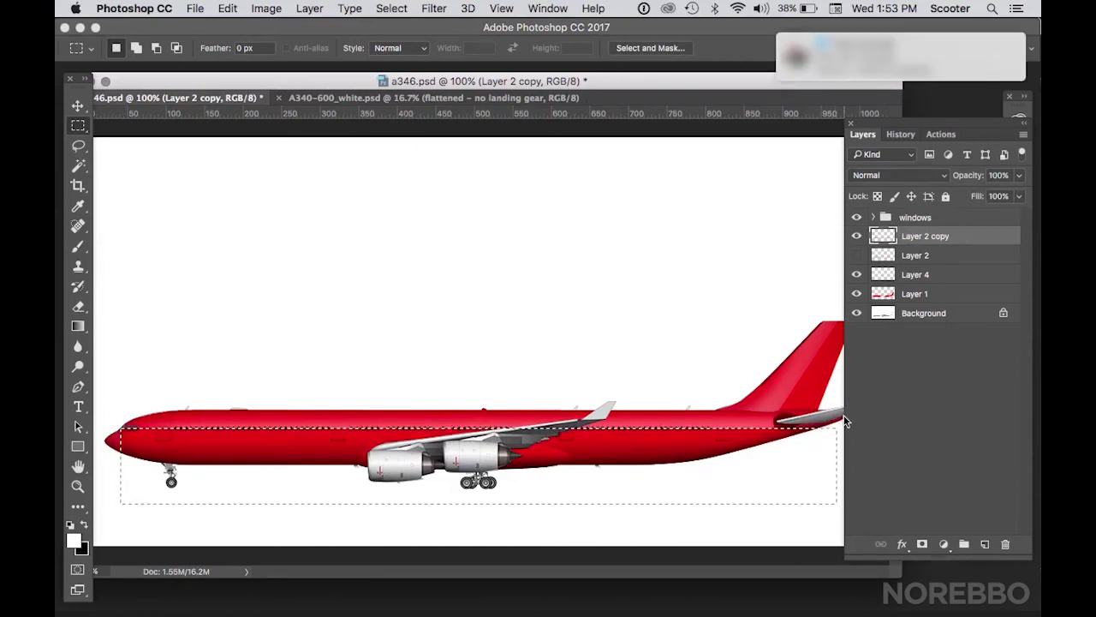
{"action": "key", "text": "super+d"}
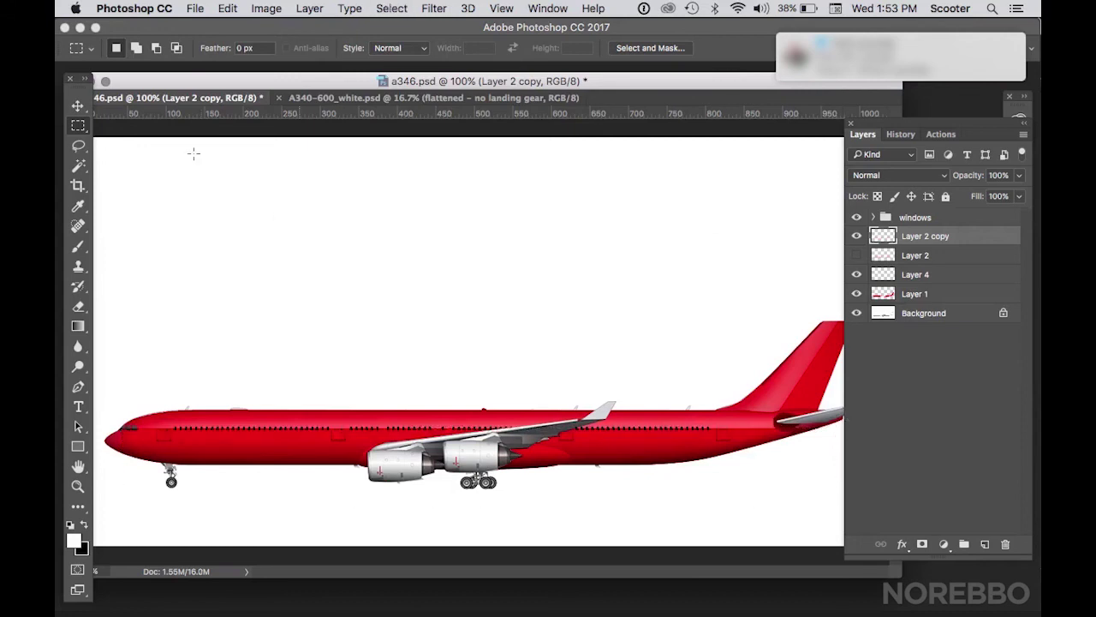
{"action": "key", "text": "v"}
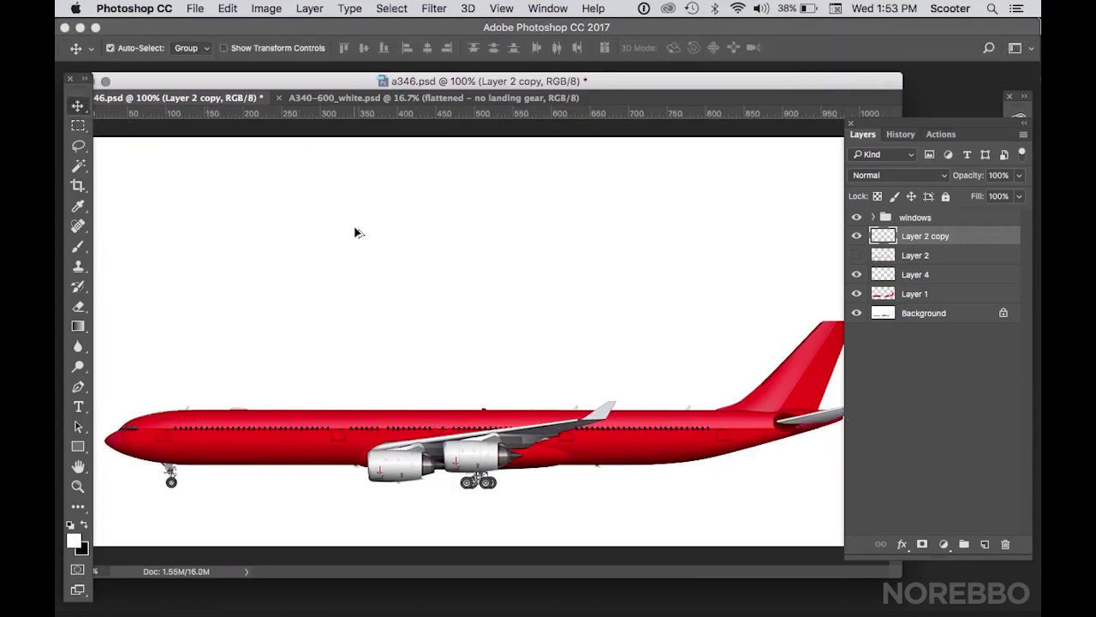
{"action": "key", "text": "alt+super+z"}
{"action": "key", "text": "alt+super+z"}
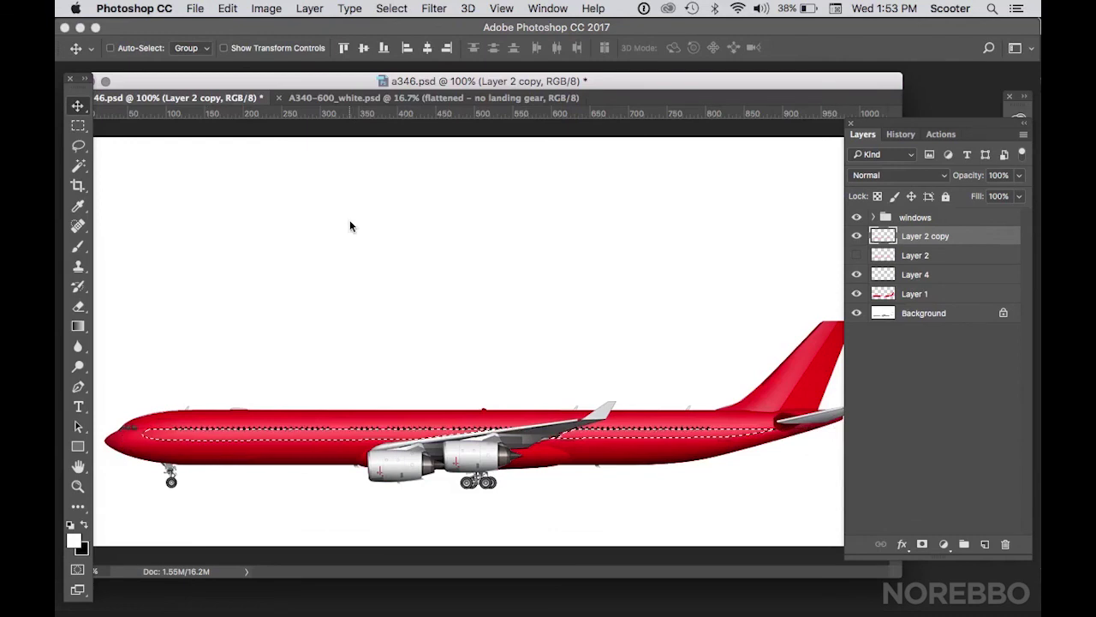
{"action": "key", "text": "shift+super+z"}
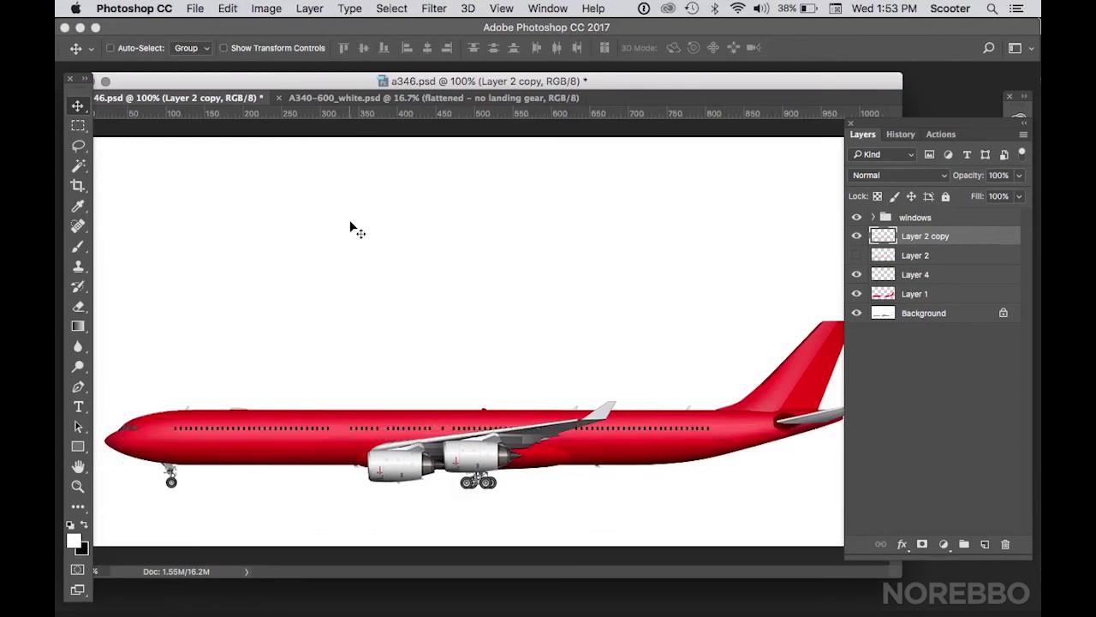
Step: Marquee the lower fuselage from nose gear to tail, deselect, and nudge Layer 2 copy 4 px down
{"action": "left_click", "coordinate": [78, 125]}
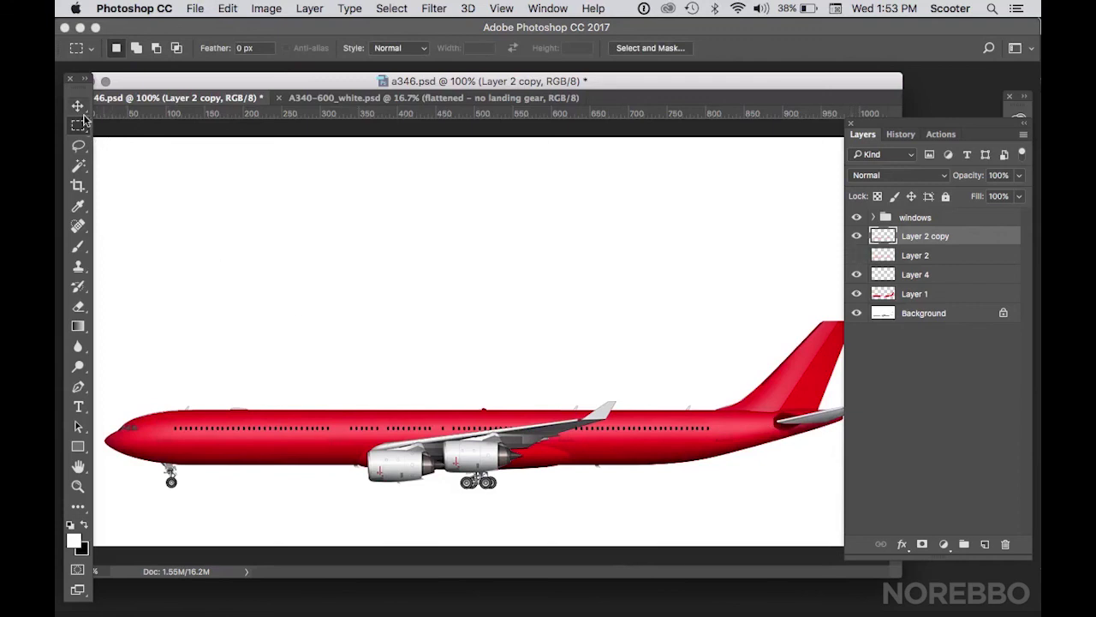
{"action": "left_click_drag", "start_coordinate": [106, 512], "coordinate": [871, 429]}
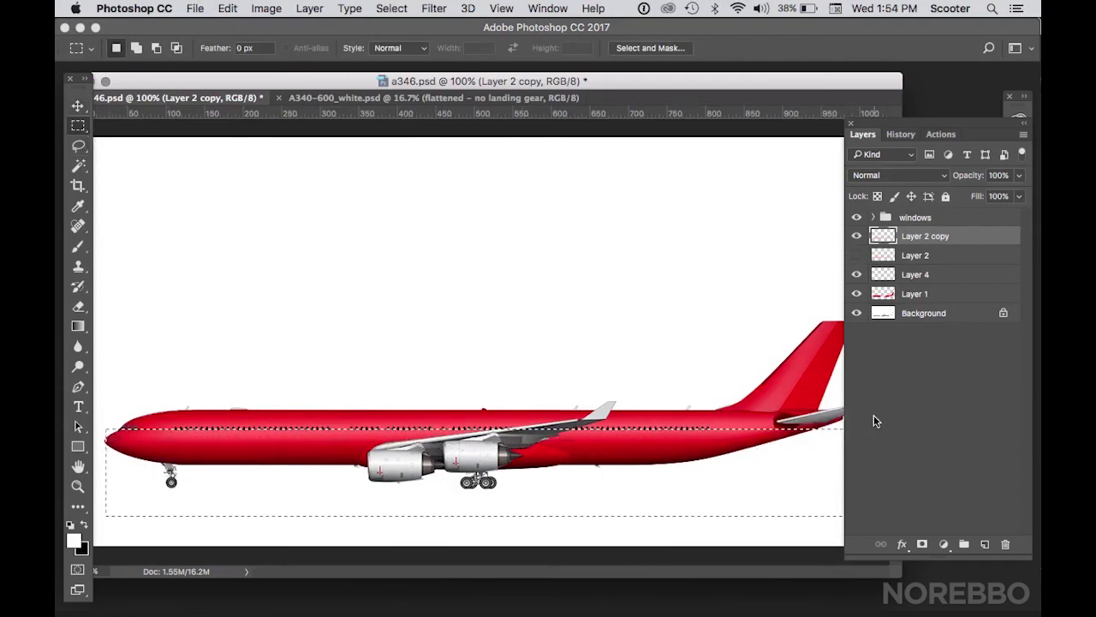
{"action": "key", "text": "super+d"}
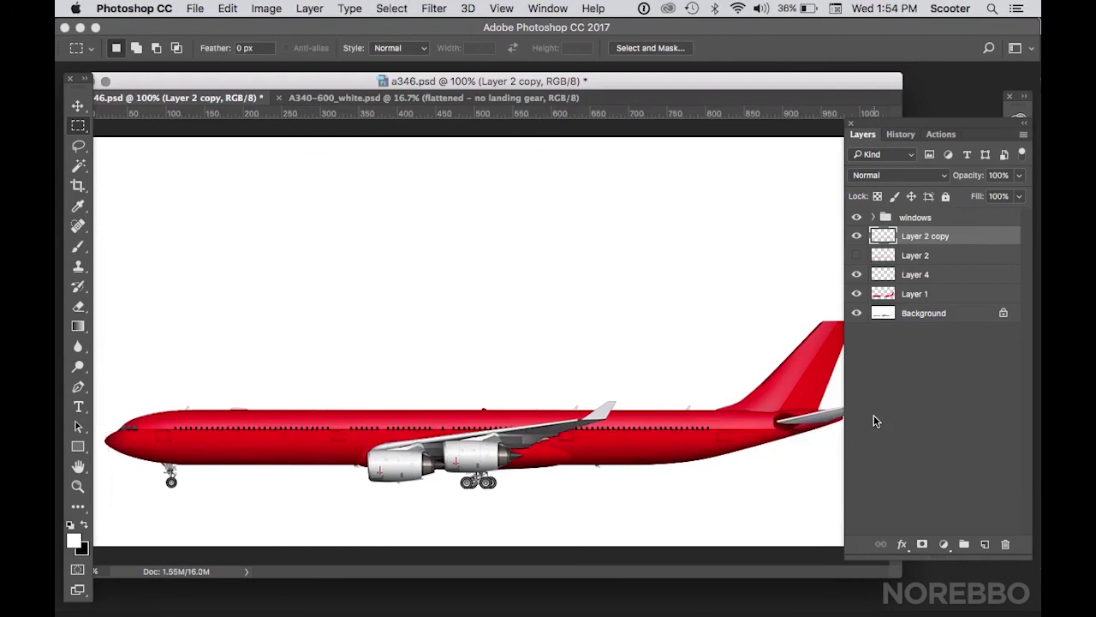
{"action": "key", "text": "v"}
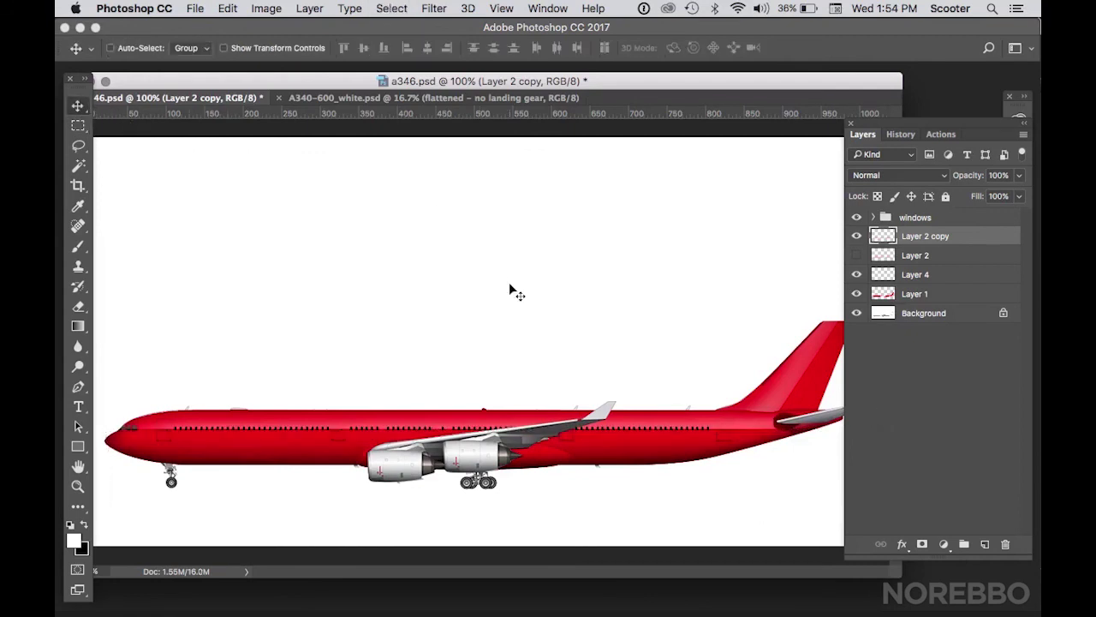
{"action": "key", "text": "Down"}
{"action": "key", "text": "Down"}
{"action": "key", "text": "Down"}
{"action": "key", "text": "Down"}
{"action": "key", "text": "Down"}
{"action": "key", "text": "Down"}
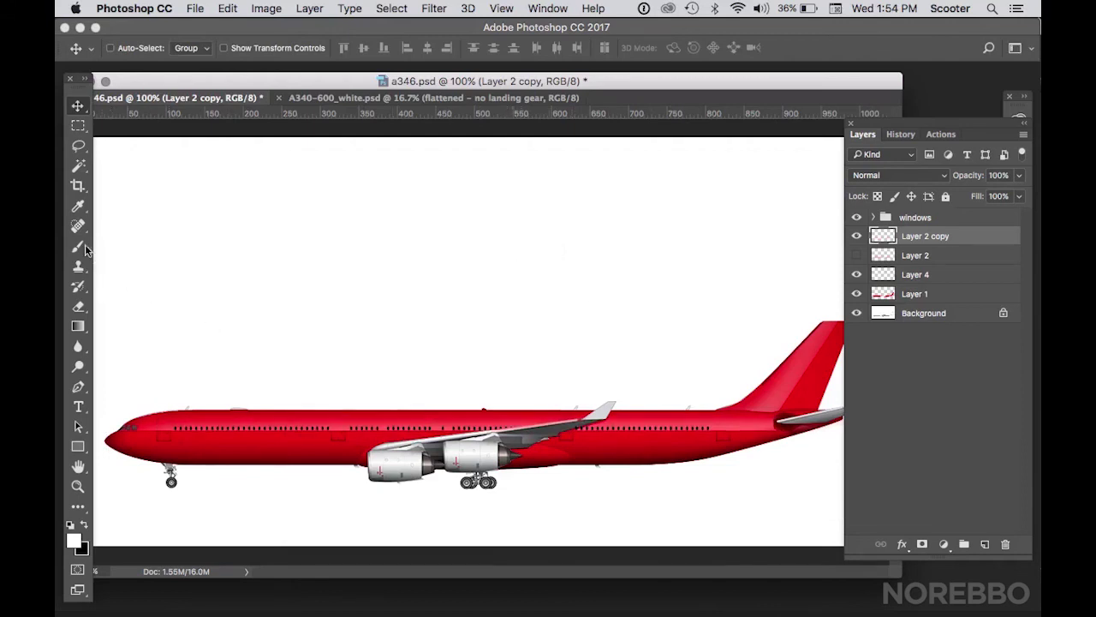
Step: Switch to the Eraser and set its brush size to 185 px
{"action": "left_click", "coordinate": [77, 307]}
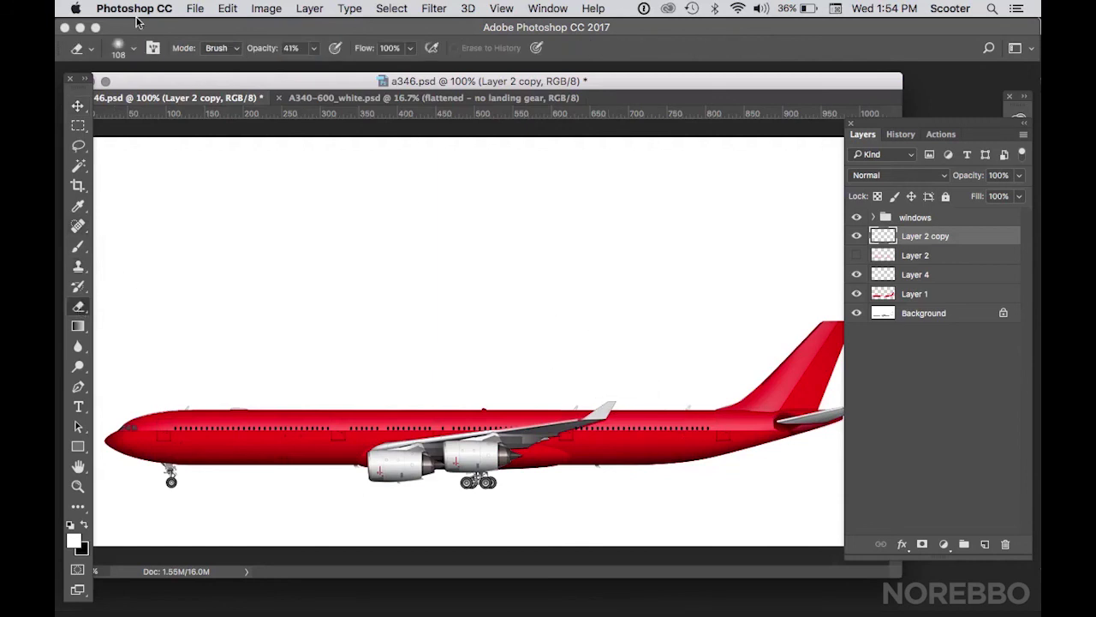
{"action": "left_click", "coordinate": [133, 52]}
{"action": "left_click_drag", "start_coordinate": [189, 98], "coordinate": [211, 97]}
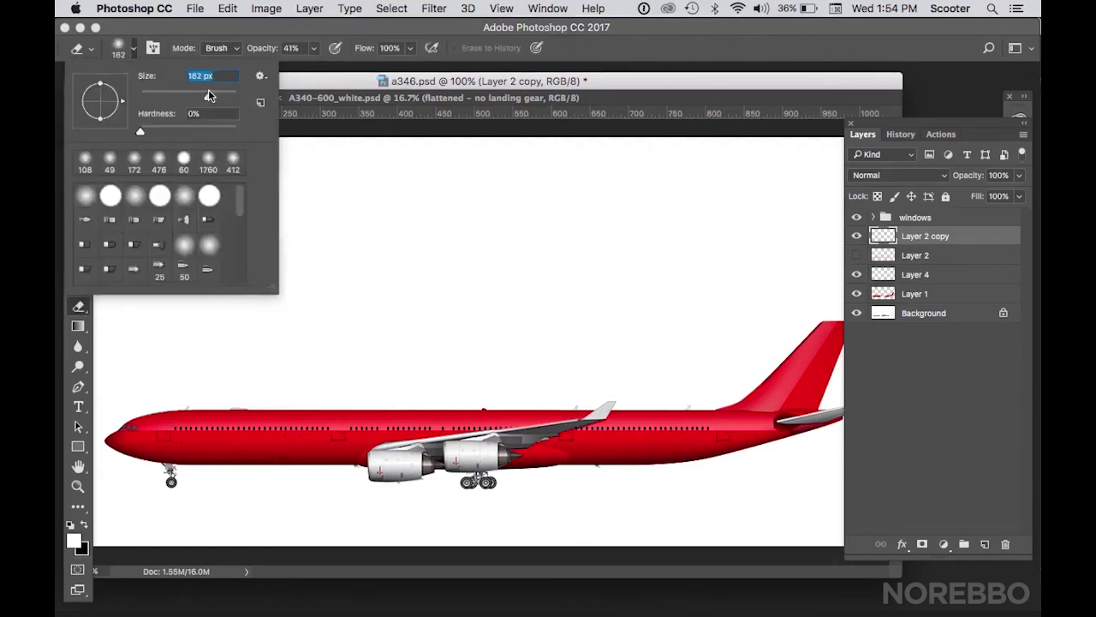
{"action": "left_click", "coordinate": [788, 457]}
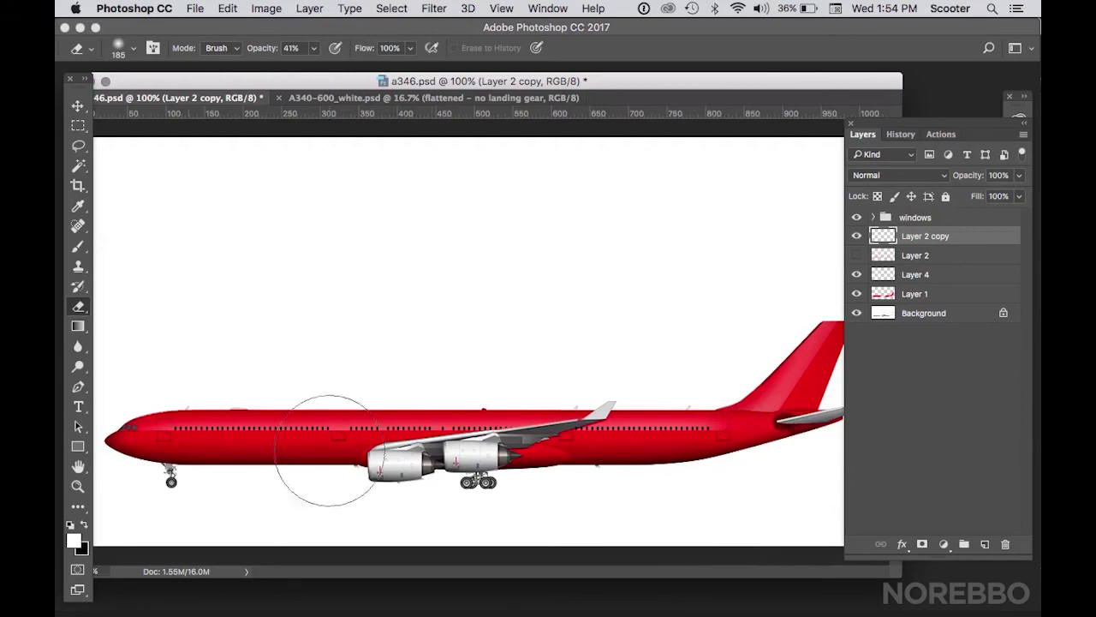
Step: Hide all panels, enlarge the document window, and return the view to 100%
{"action": "left_click", "coordinate": [78, 485]}
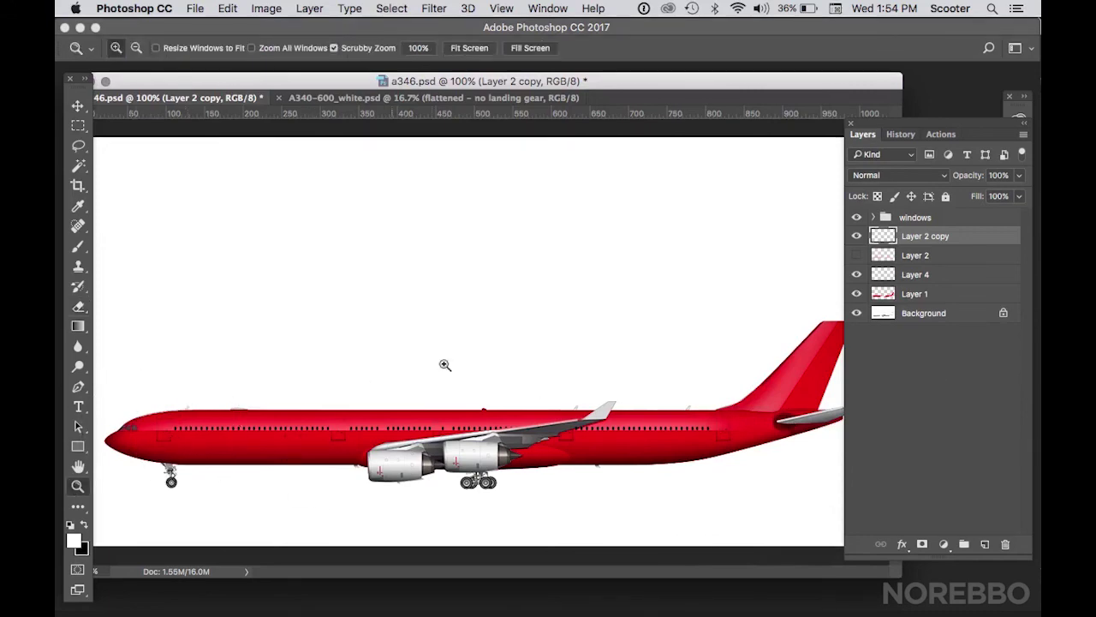
{"action": "left_click", "coordinate": [522, 364], "text": "alt"}
{"action": "left_click", "coordinate": [524, 391]}
{"action": "key", "text": "Tab"}
{"action": "left_click", "coordinate": [510, 403]}
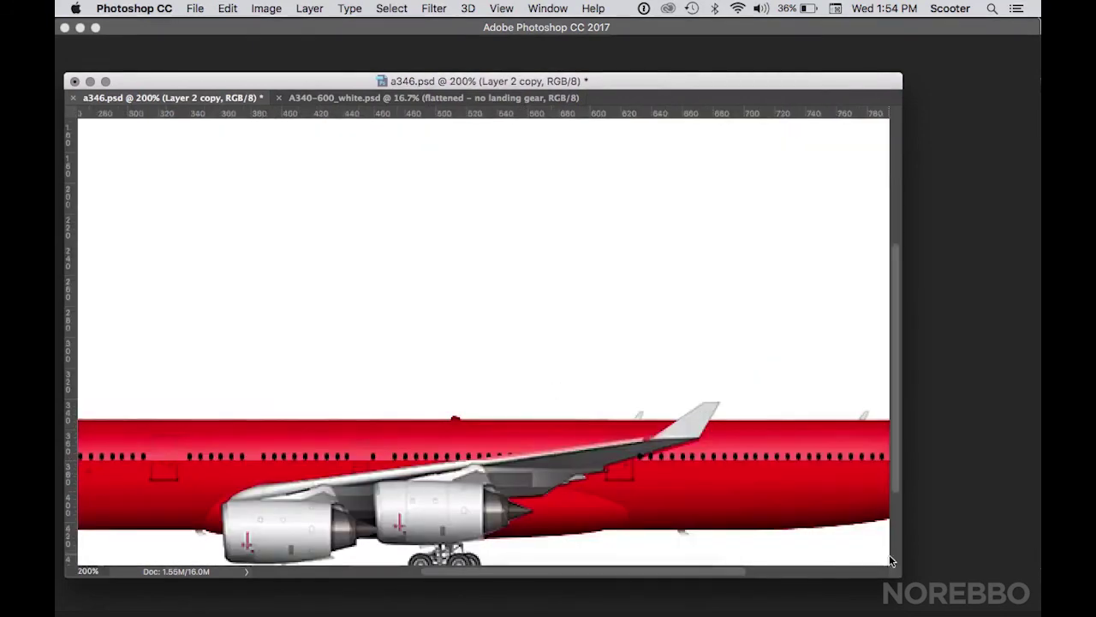
{"action": "left_click_drag", "start_coordinate": [897, 569], "coordinate": [1040, 609]}
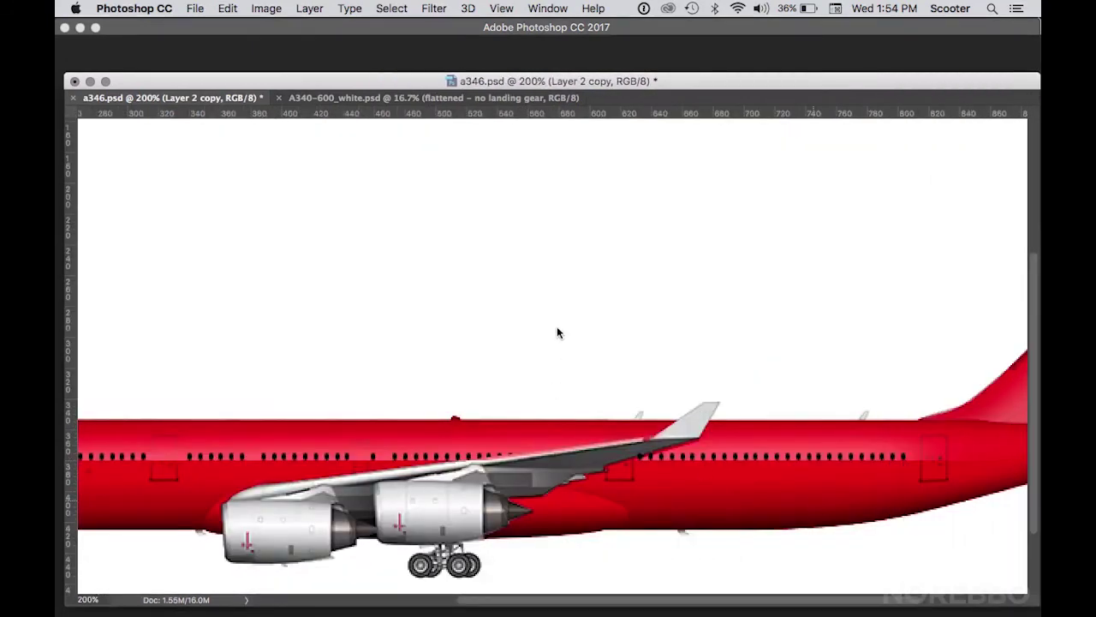
{"action": "key", "text": "super+1"}
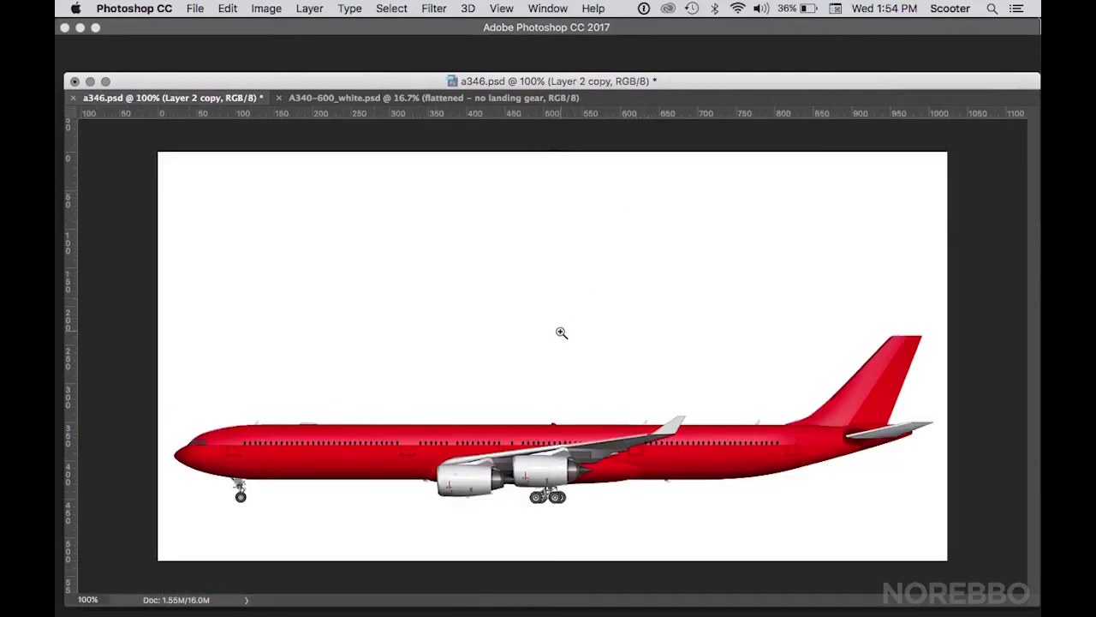